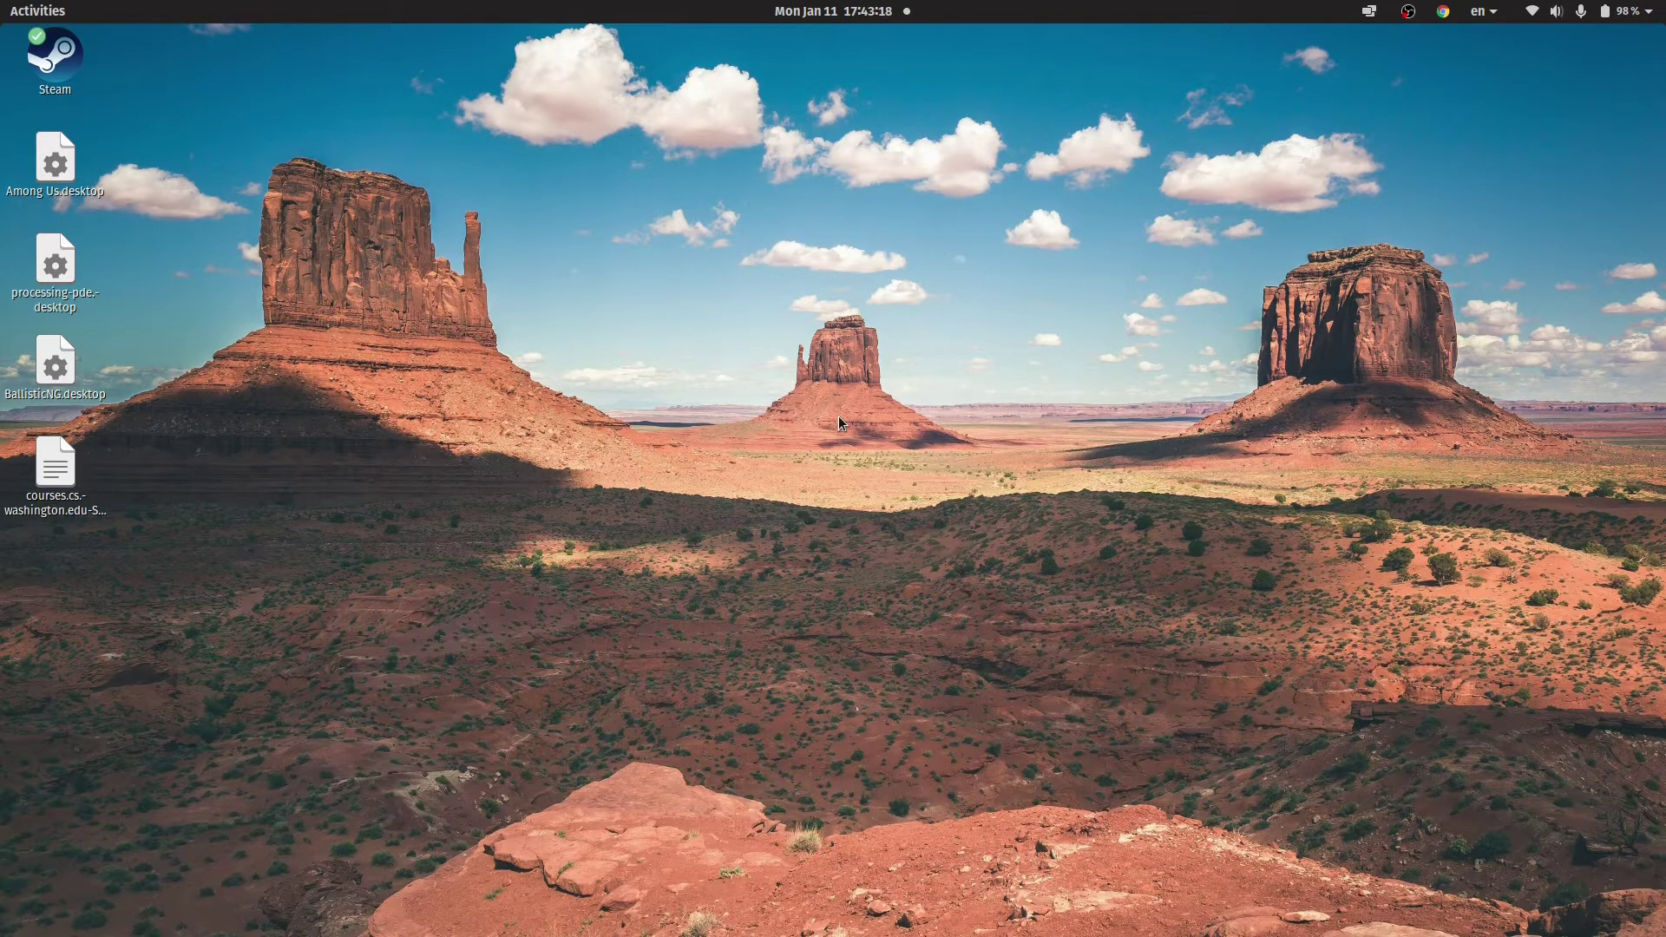
Launch VMware Horizon Client from the Activities search by typing 'vnc'.
key(super)
text(vnc)
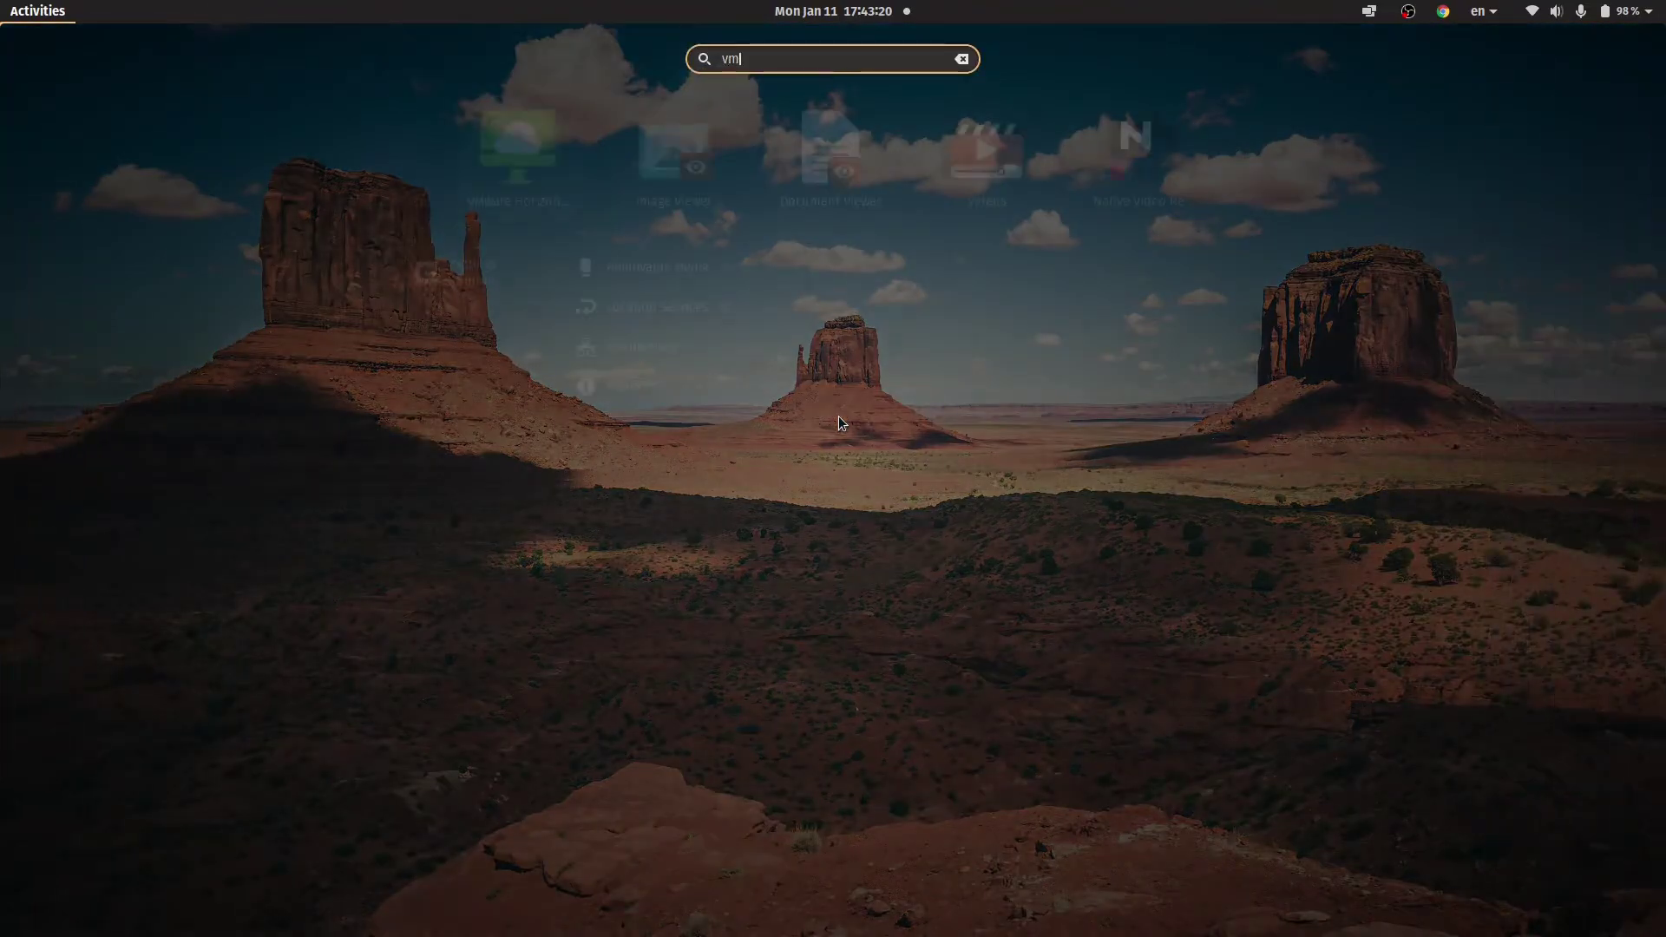
key(Return)
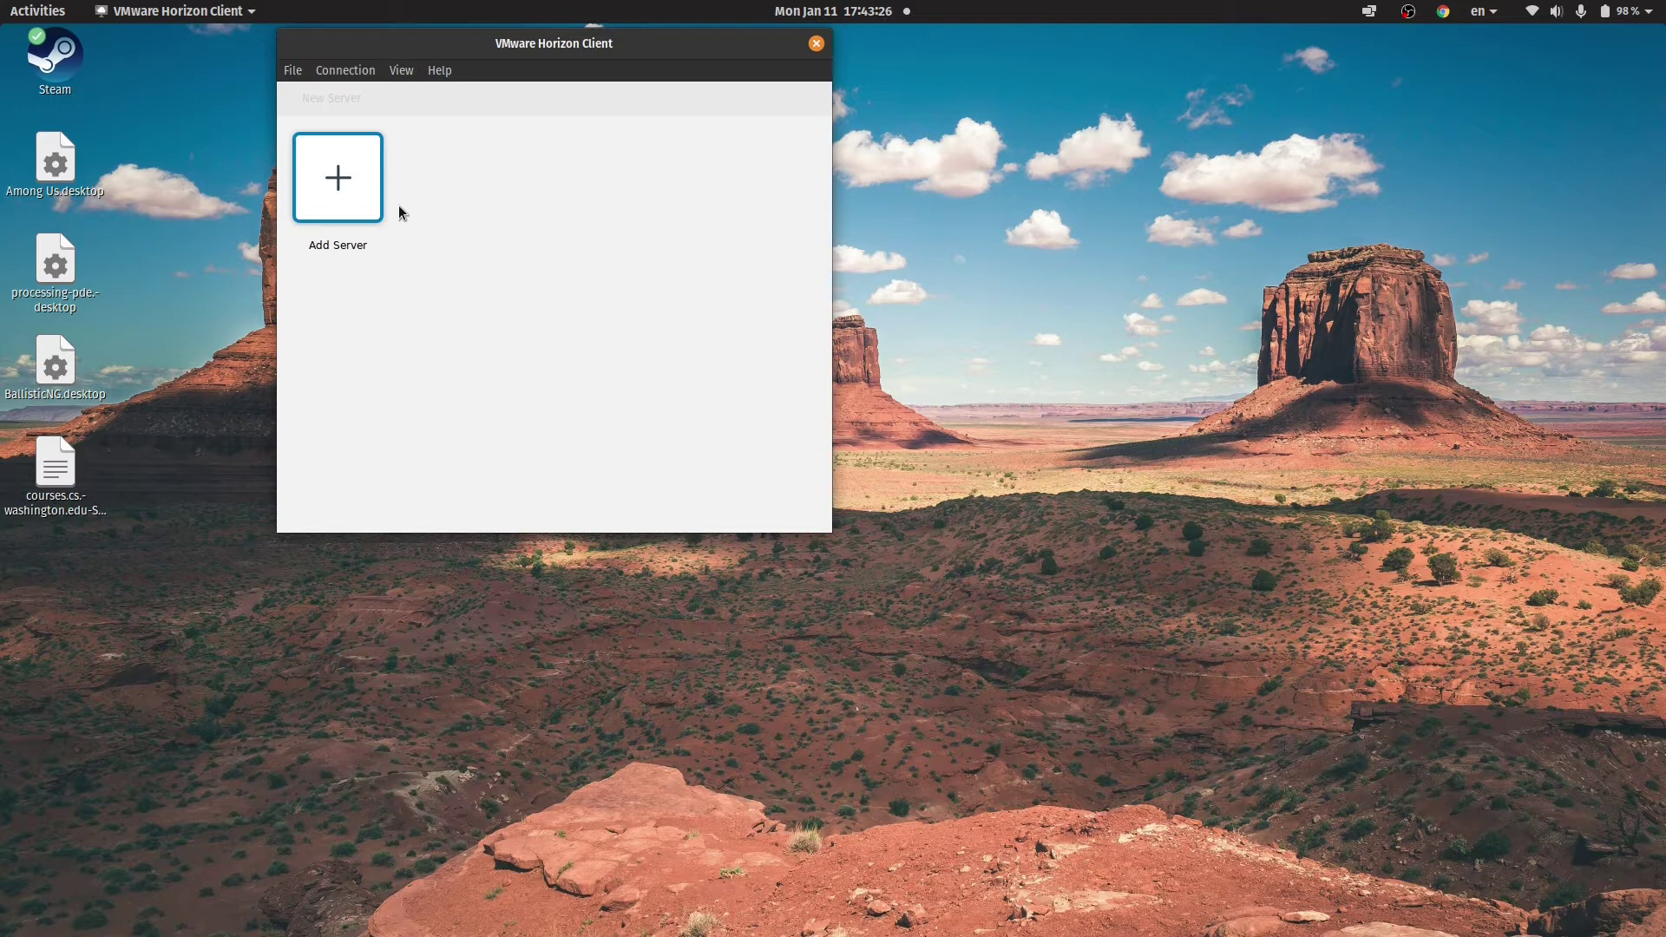
Add and connect to the server vdi.engr.washington.edu.
click(339, 177)
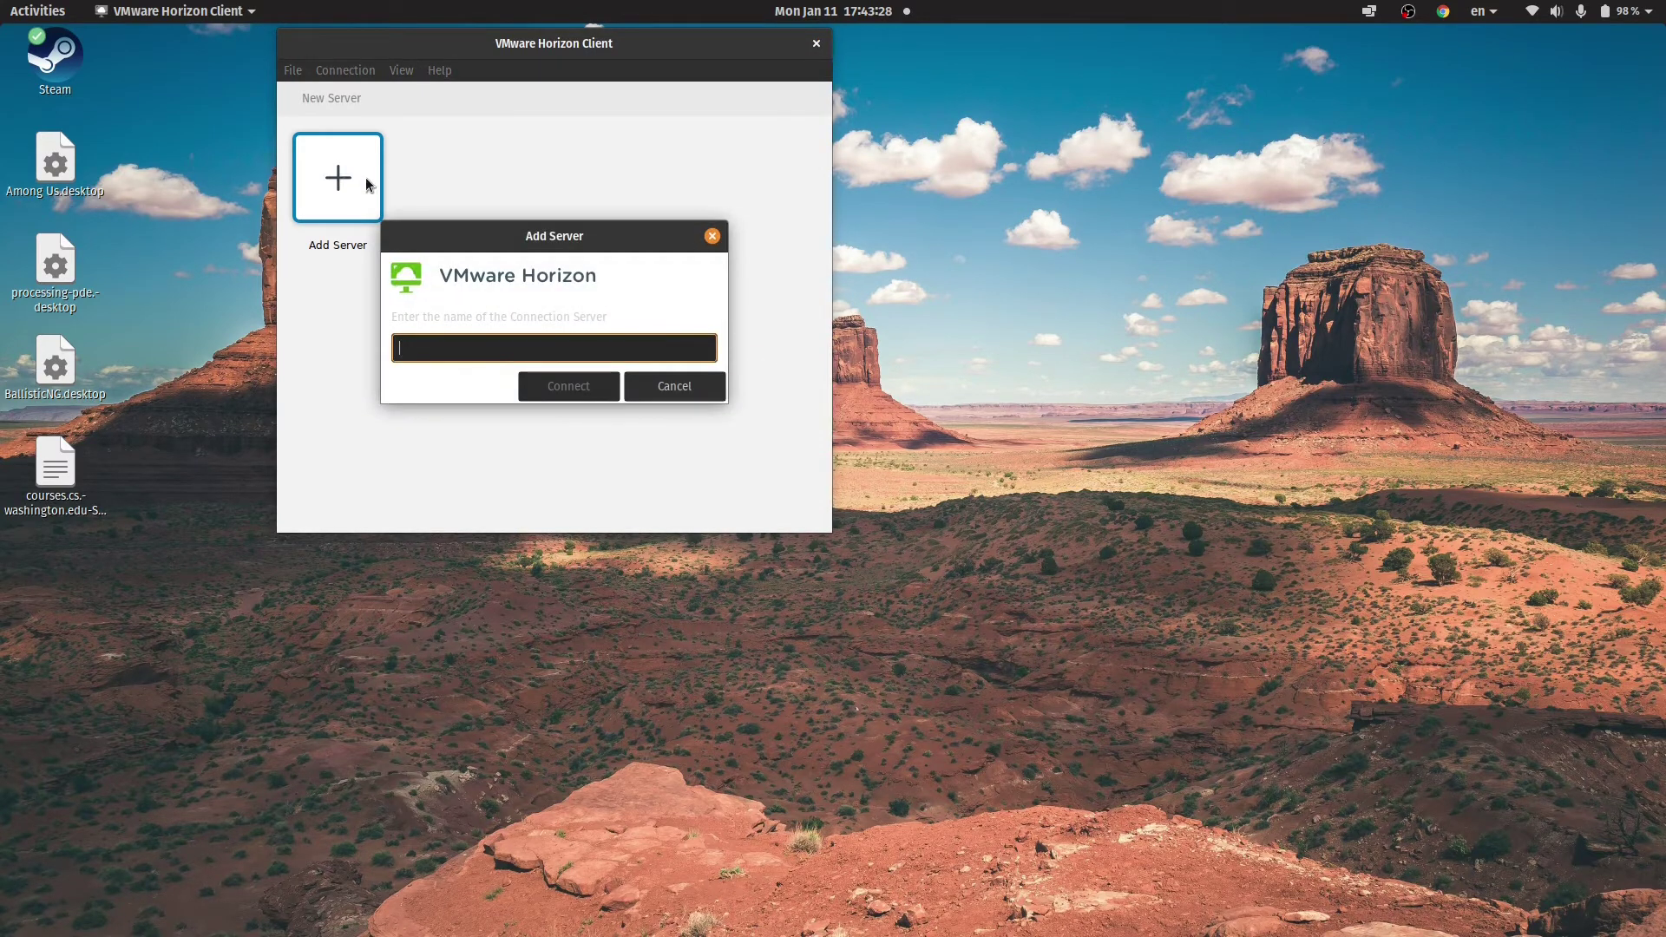
text(vdi.engr.washington.edu)
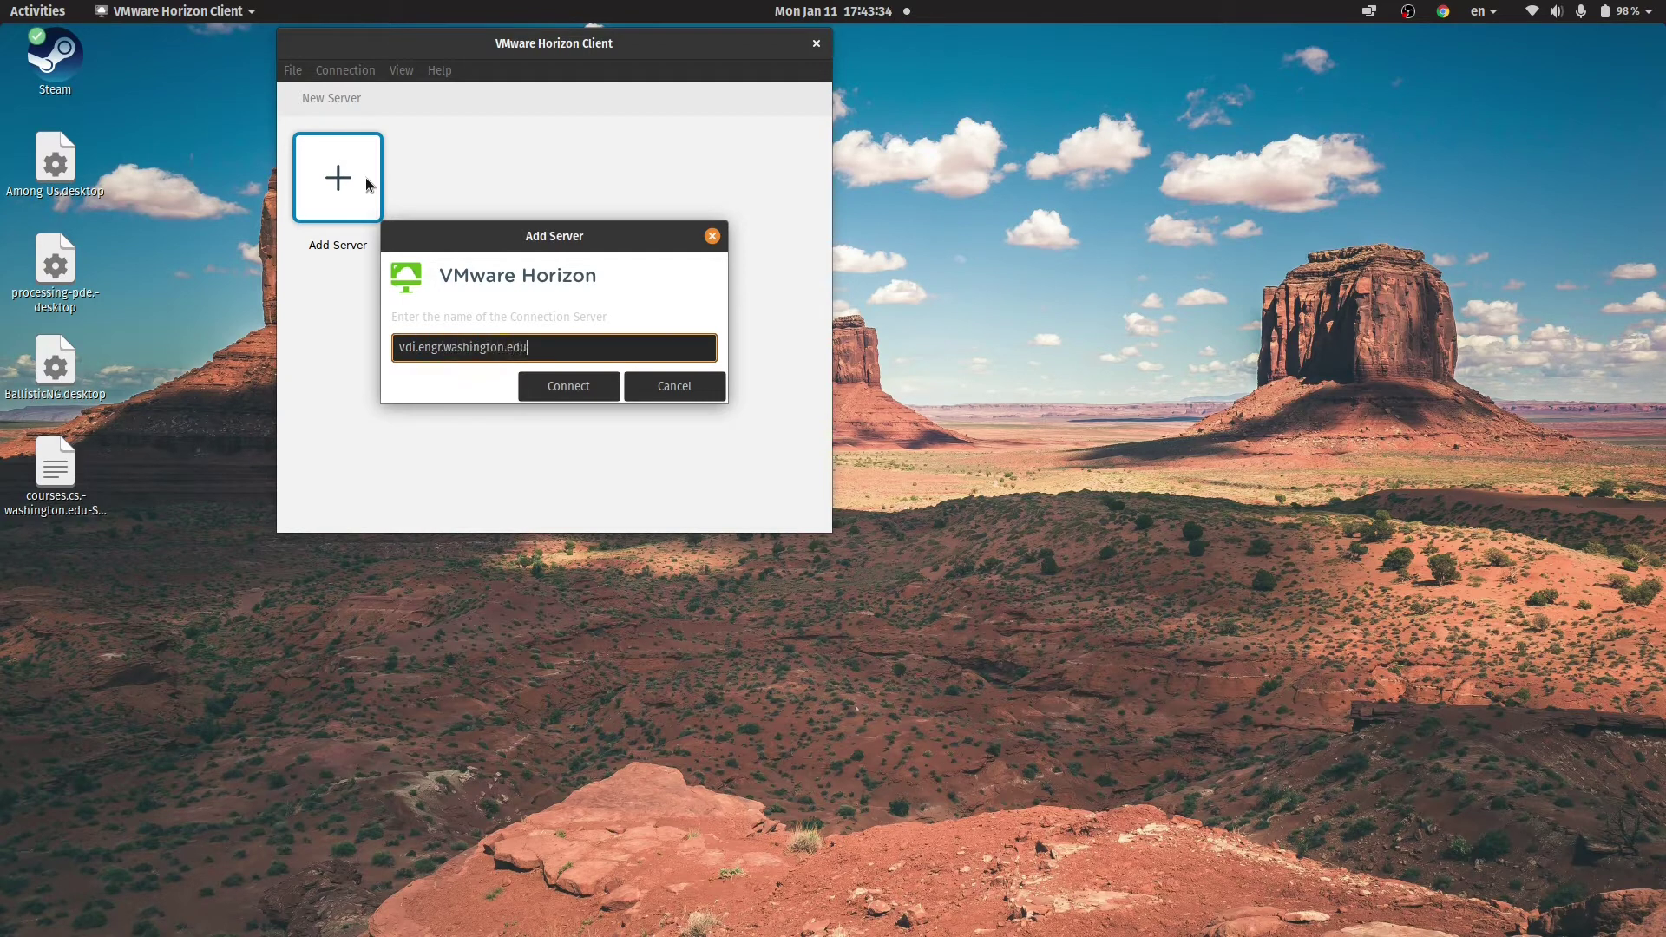
key(Return)
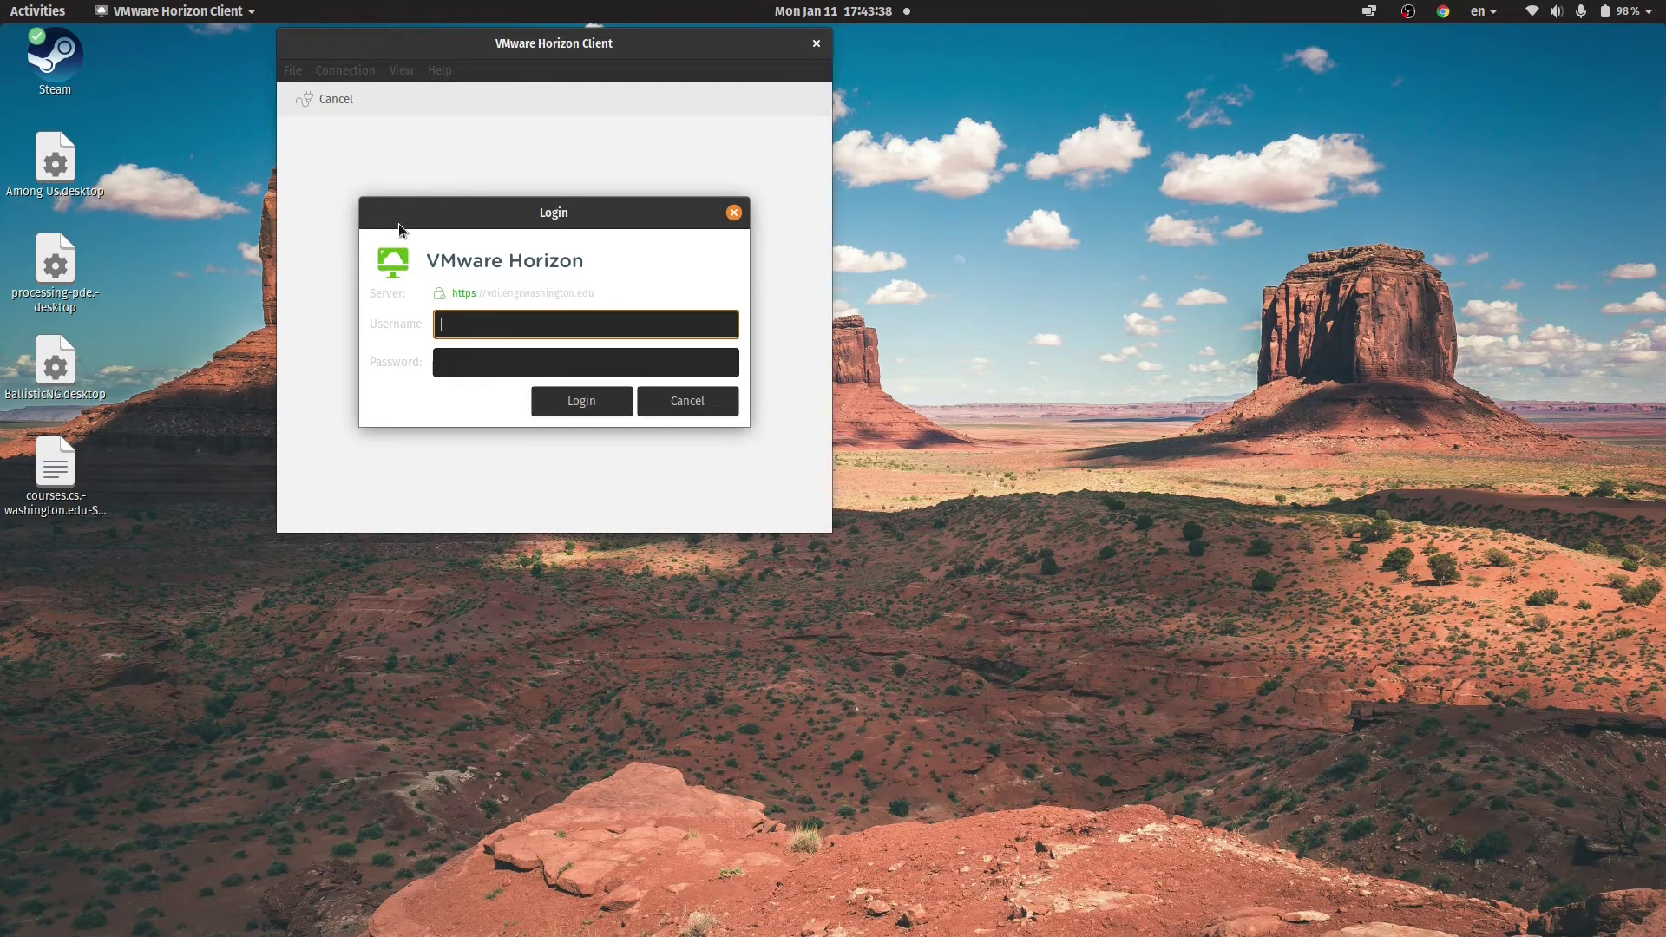
Sign in with the account username and password, then select the ME - GPU desktop.
text(alnis)
key(Tab)
text(********)
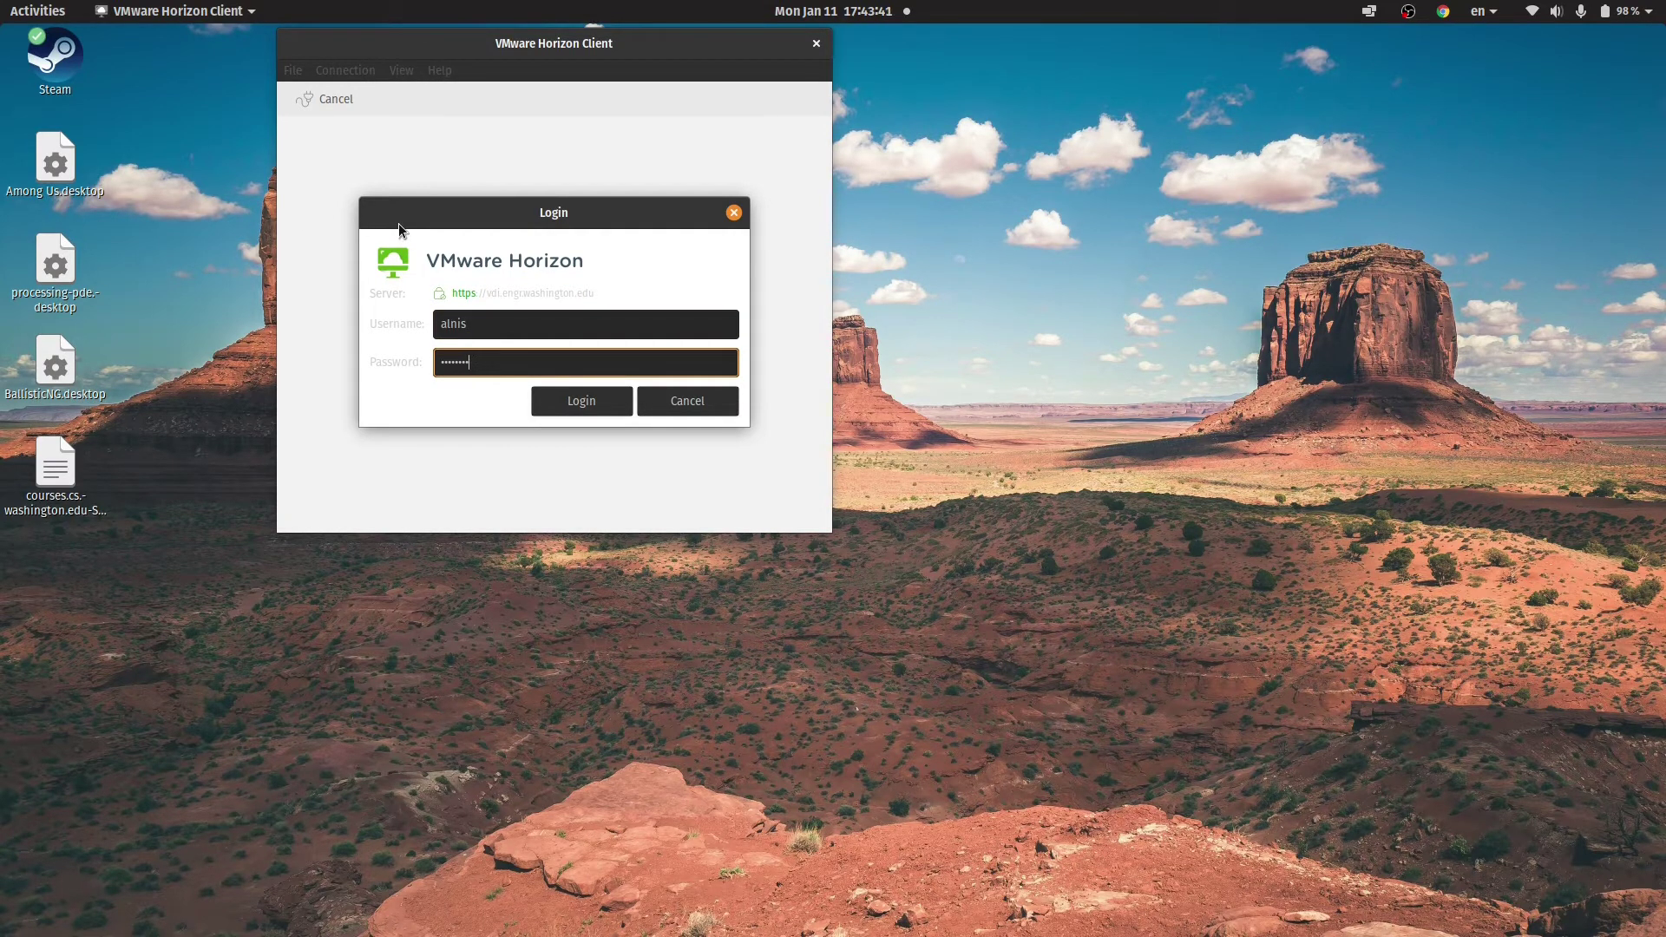
key(Return)
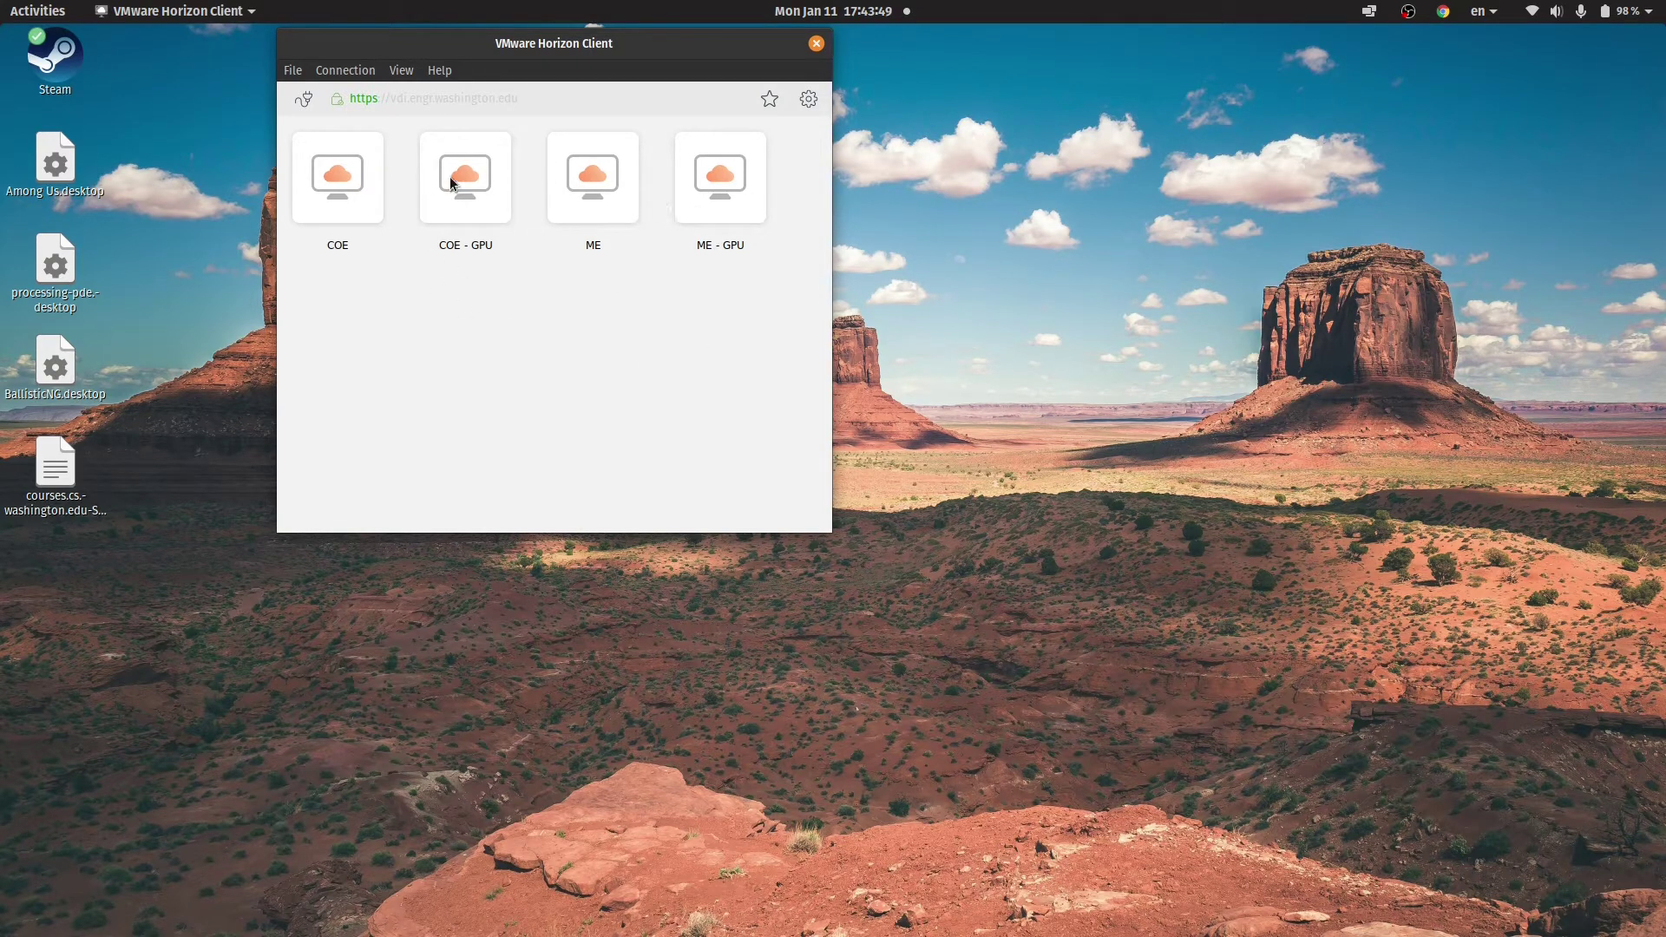
click(733, 198)
Start the ME - GPU desktop, browse to grabcad.com and open its Log in page.
double_click(733, 198)
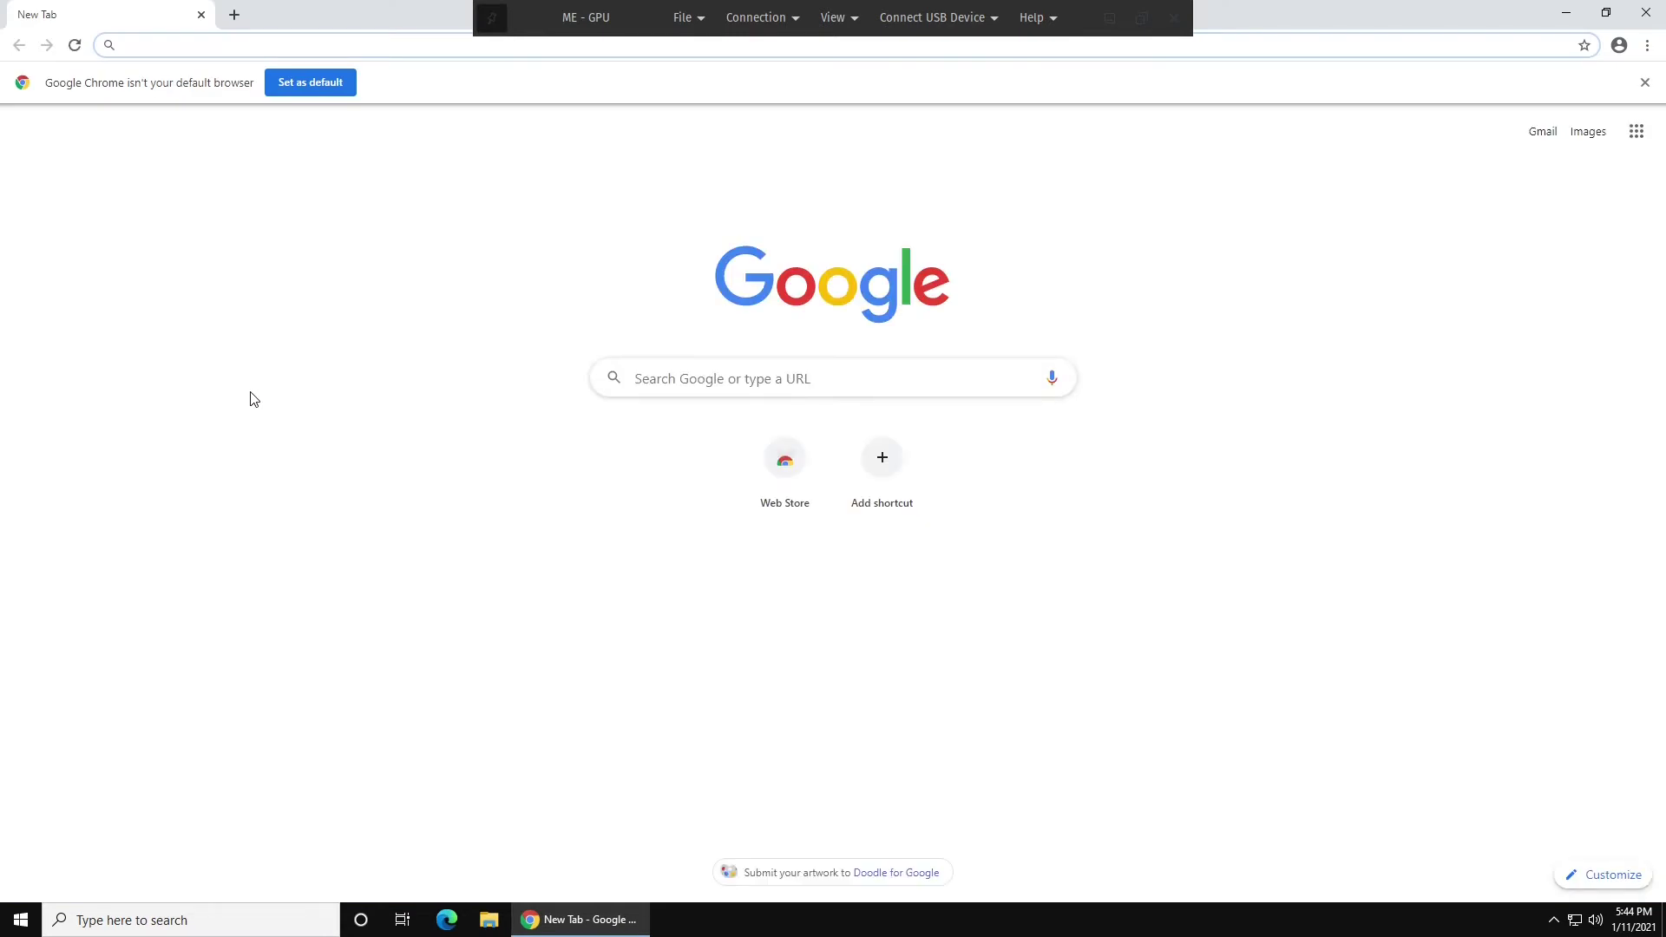
text(grabcad.co)
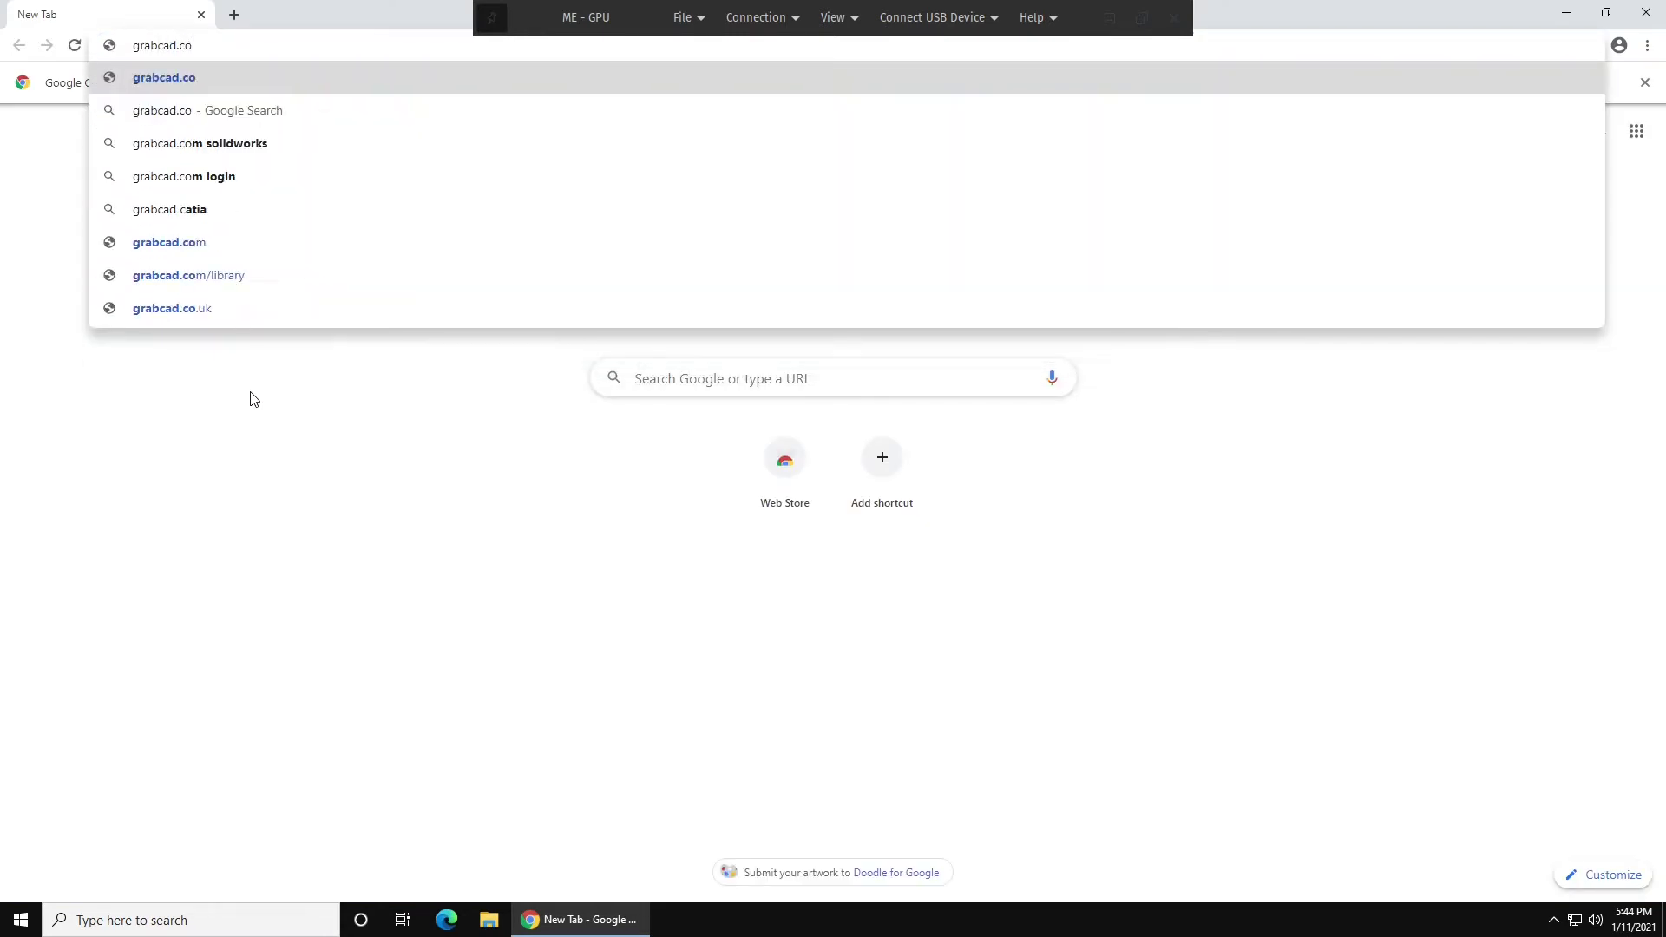
text(m)
key(Return)
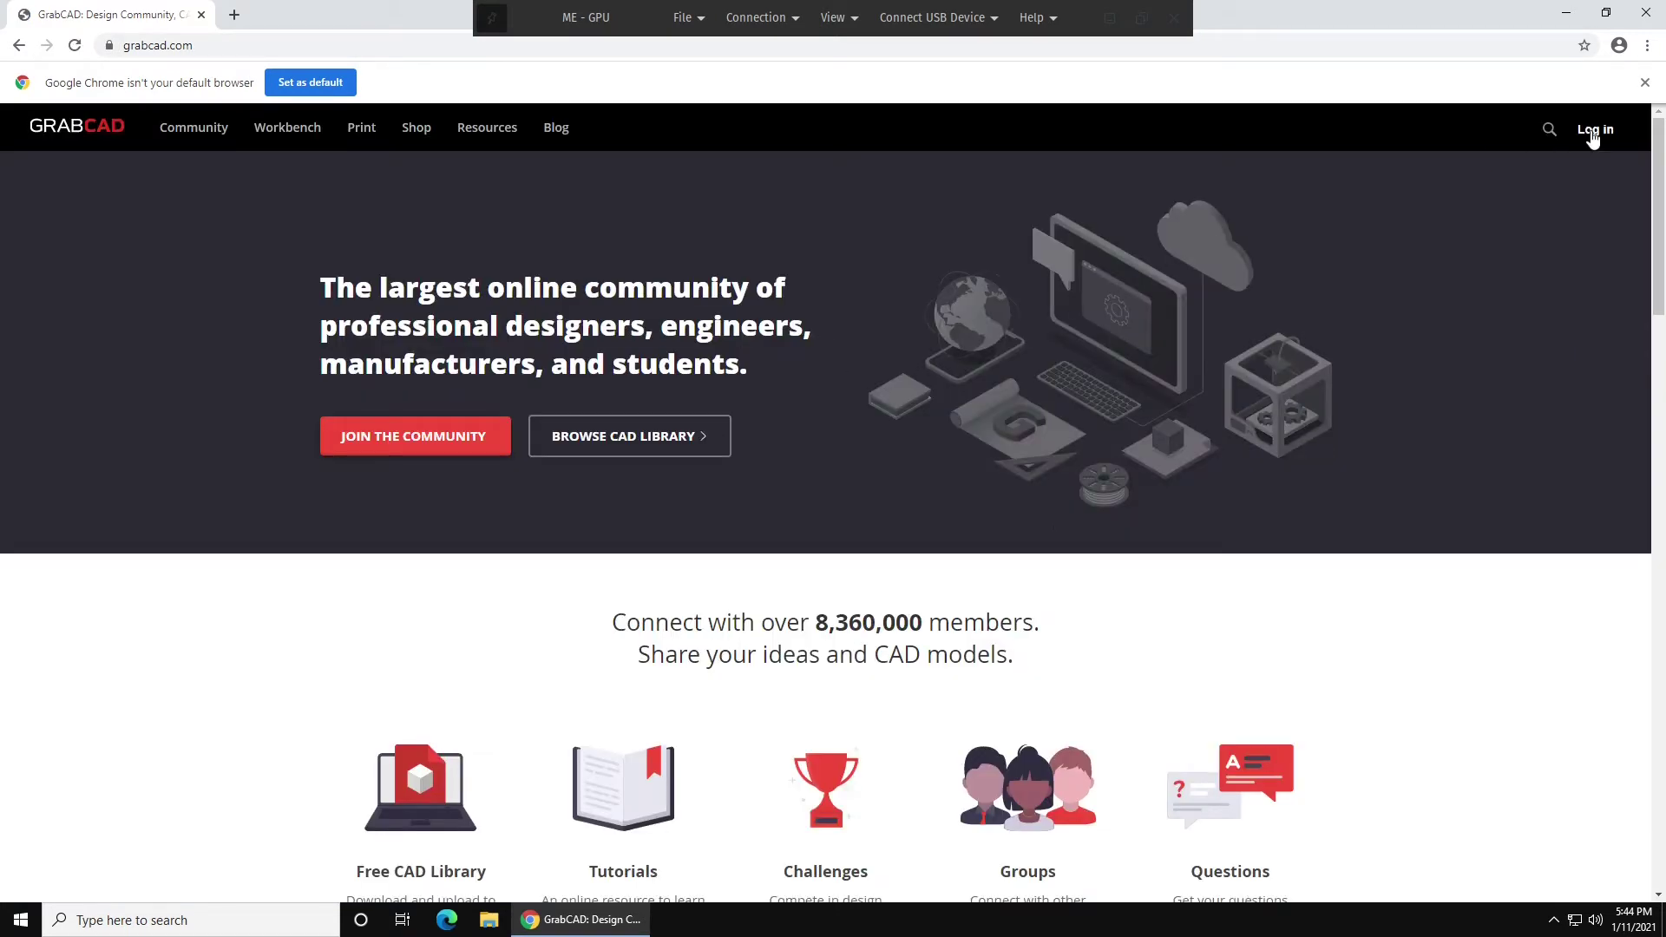
click(1595, 128)
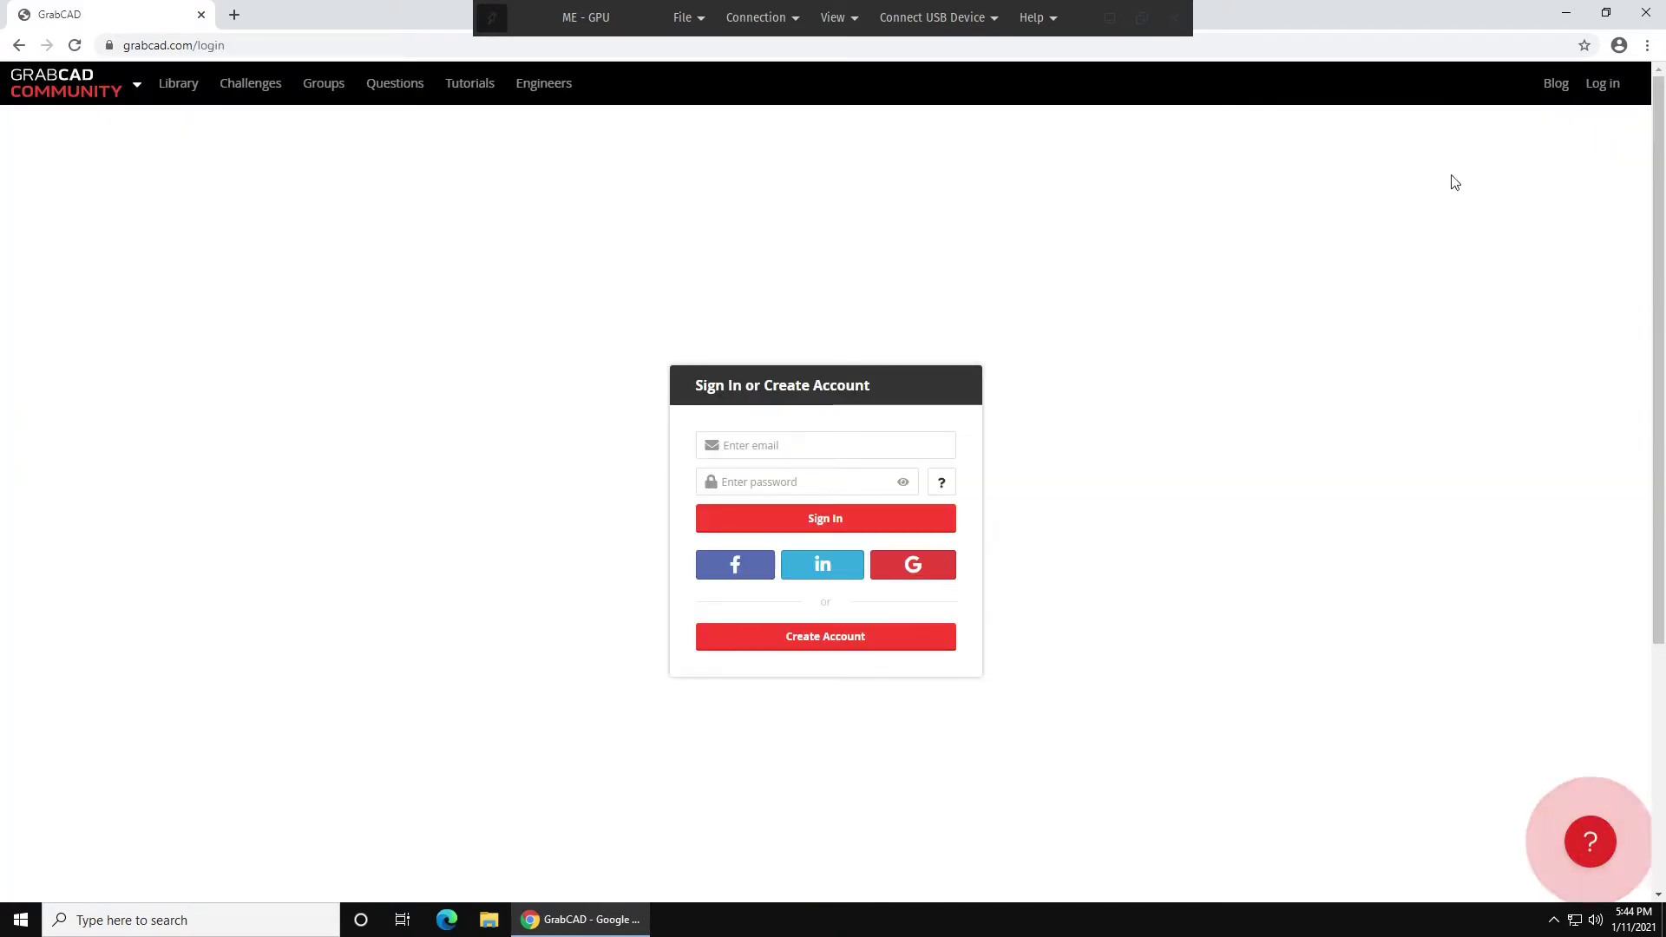
Sign in to GrabCAD with the account e-mail and pasted password.
click(824, 447)
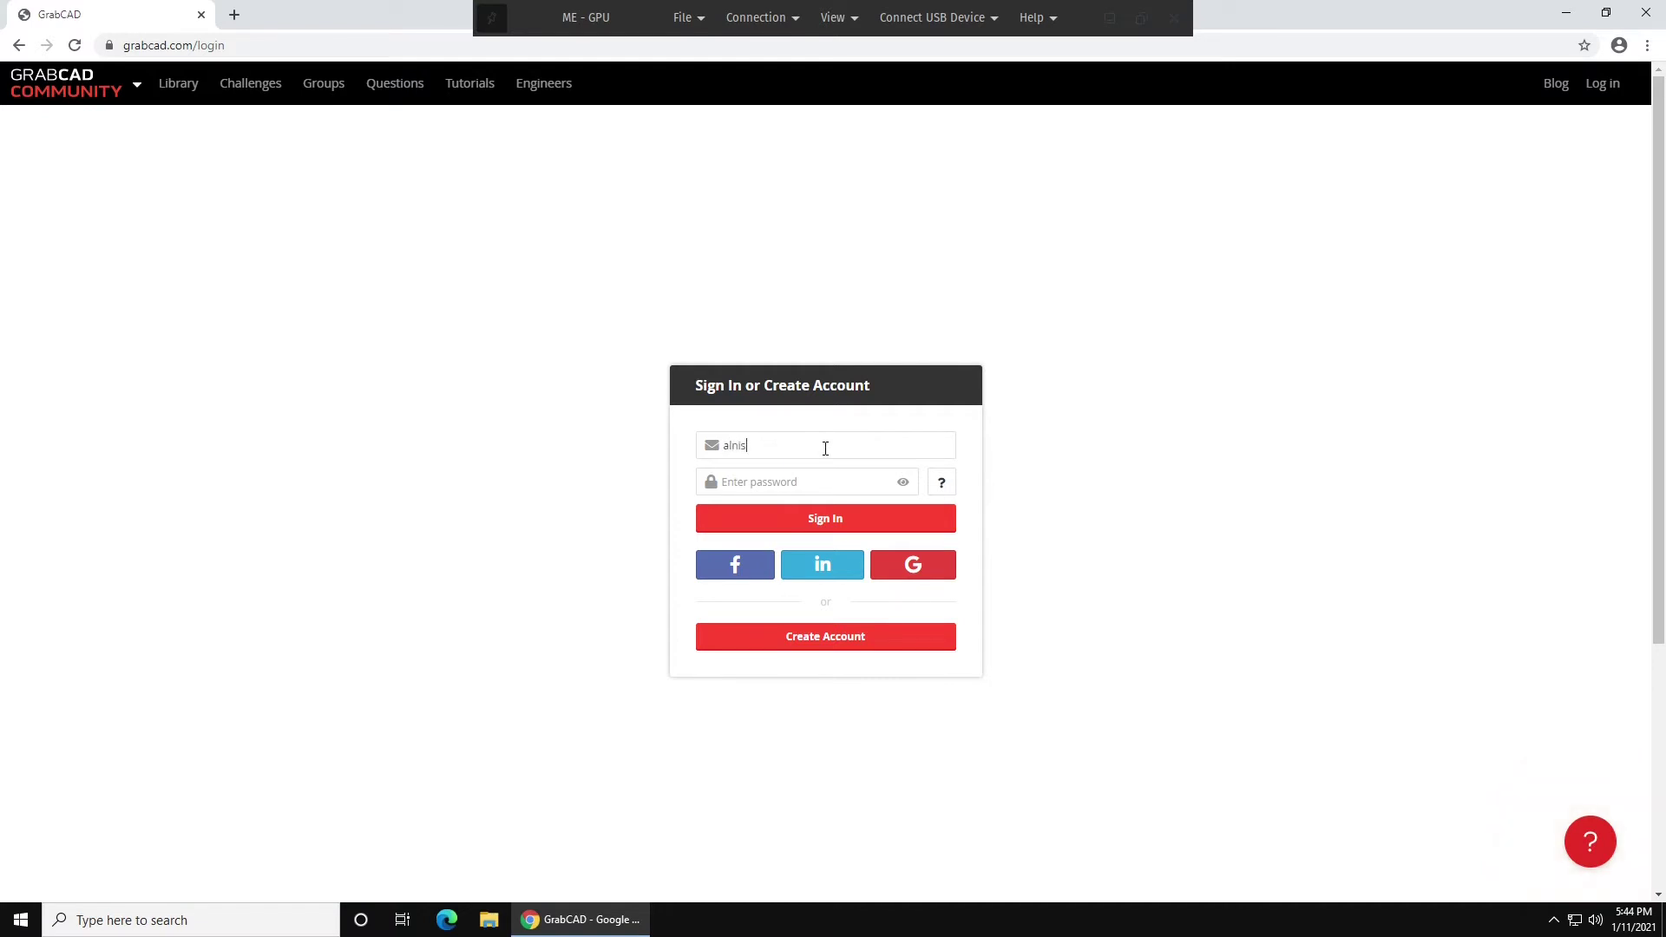
key(ctrl+v)
click(824, 520)
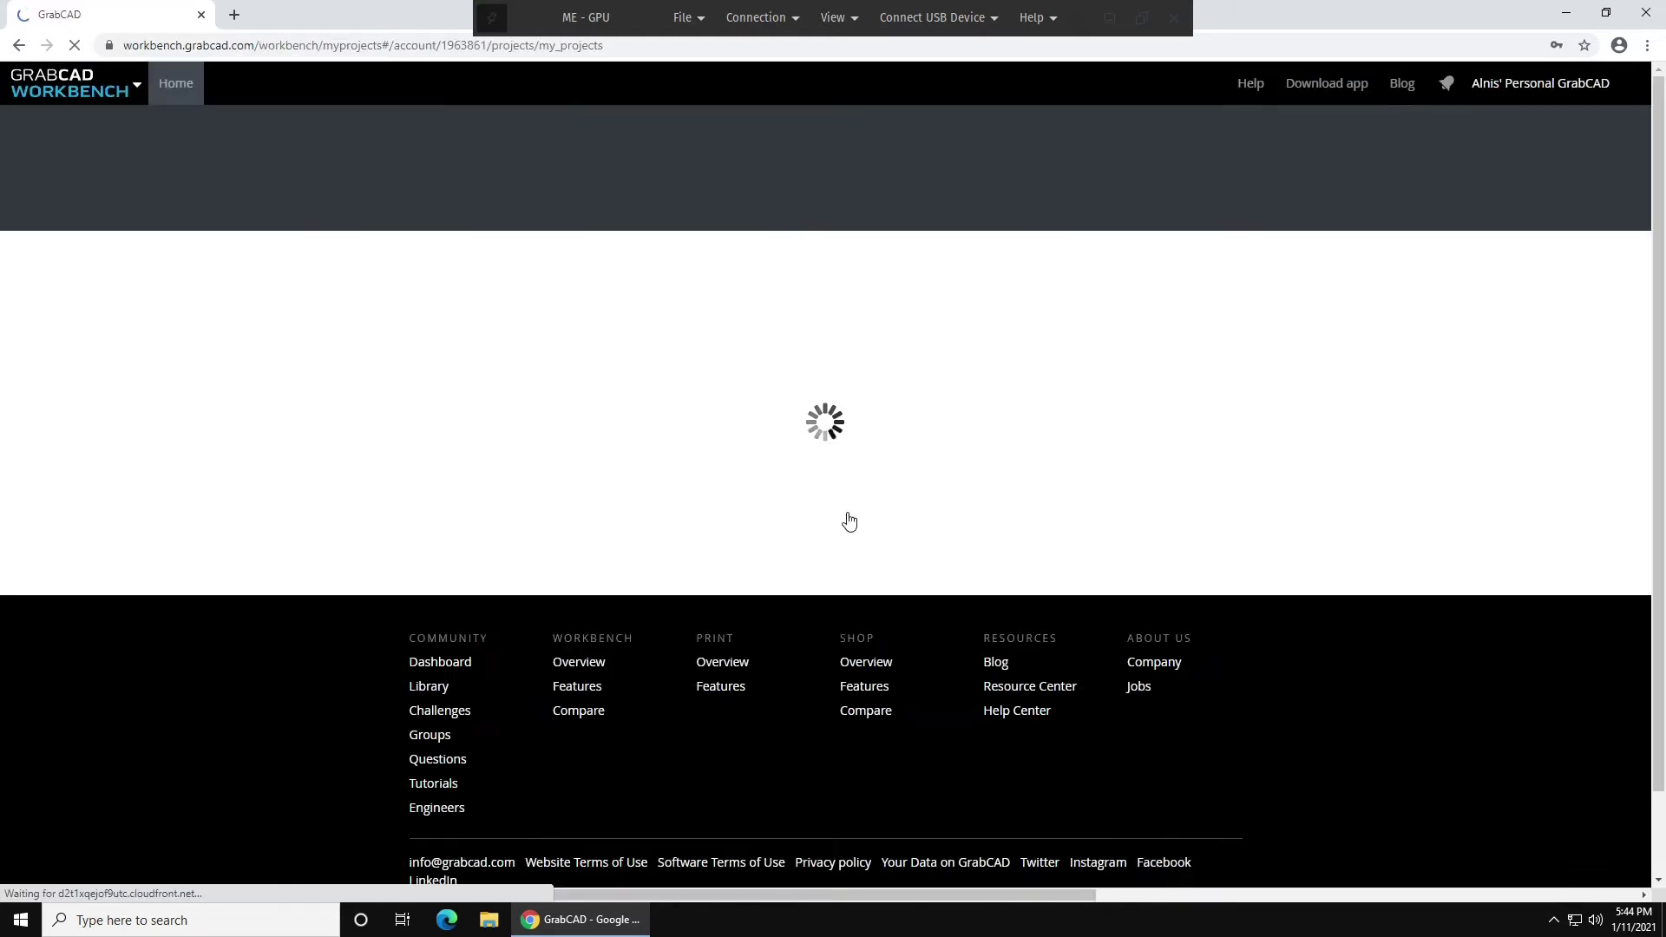
Visit the Community dashboard via the GrabCAD logo menu, then return to Workbench projects.
mouse_move(122, 106)
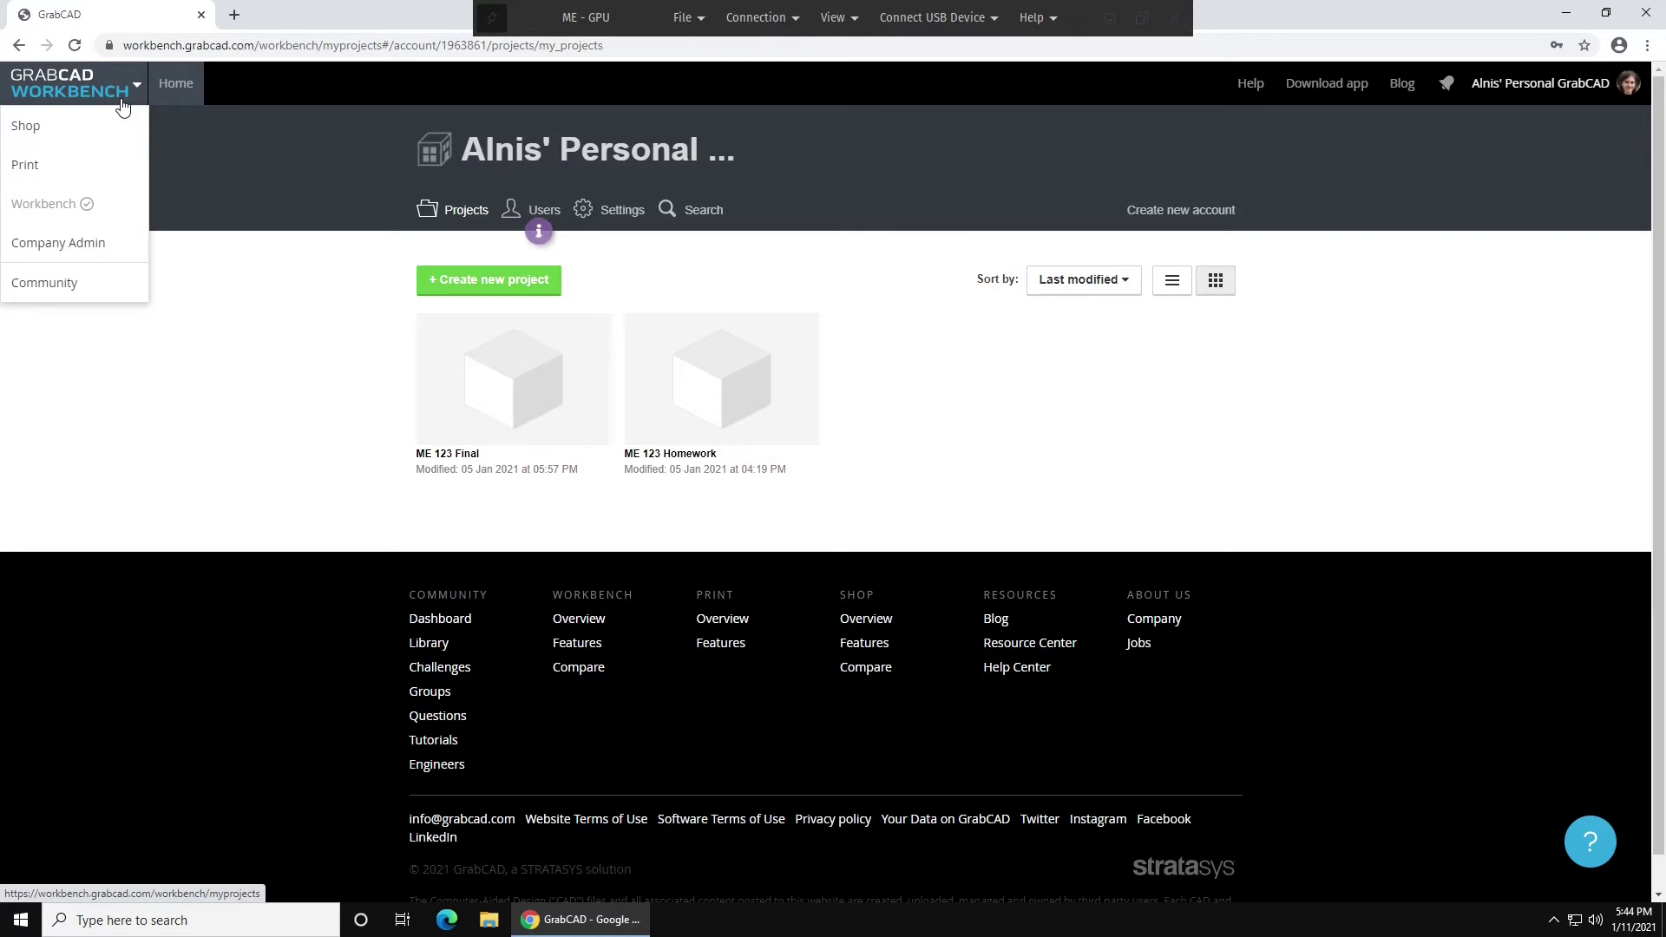
click(93, 289)
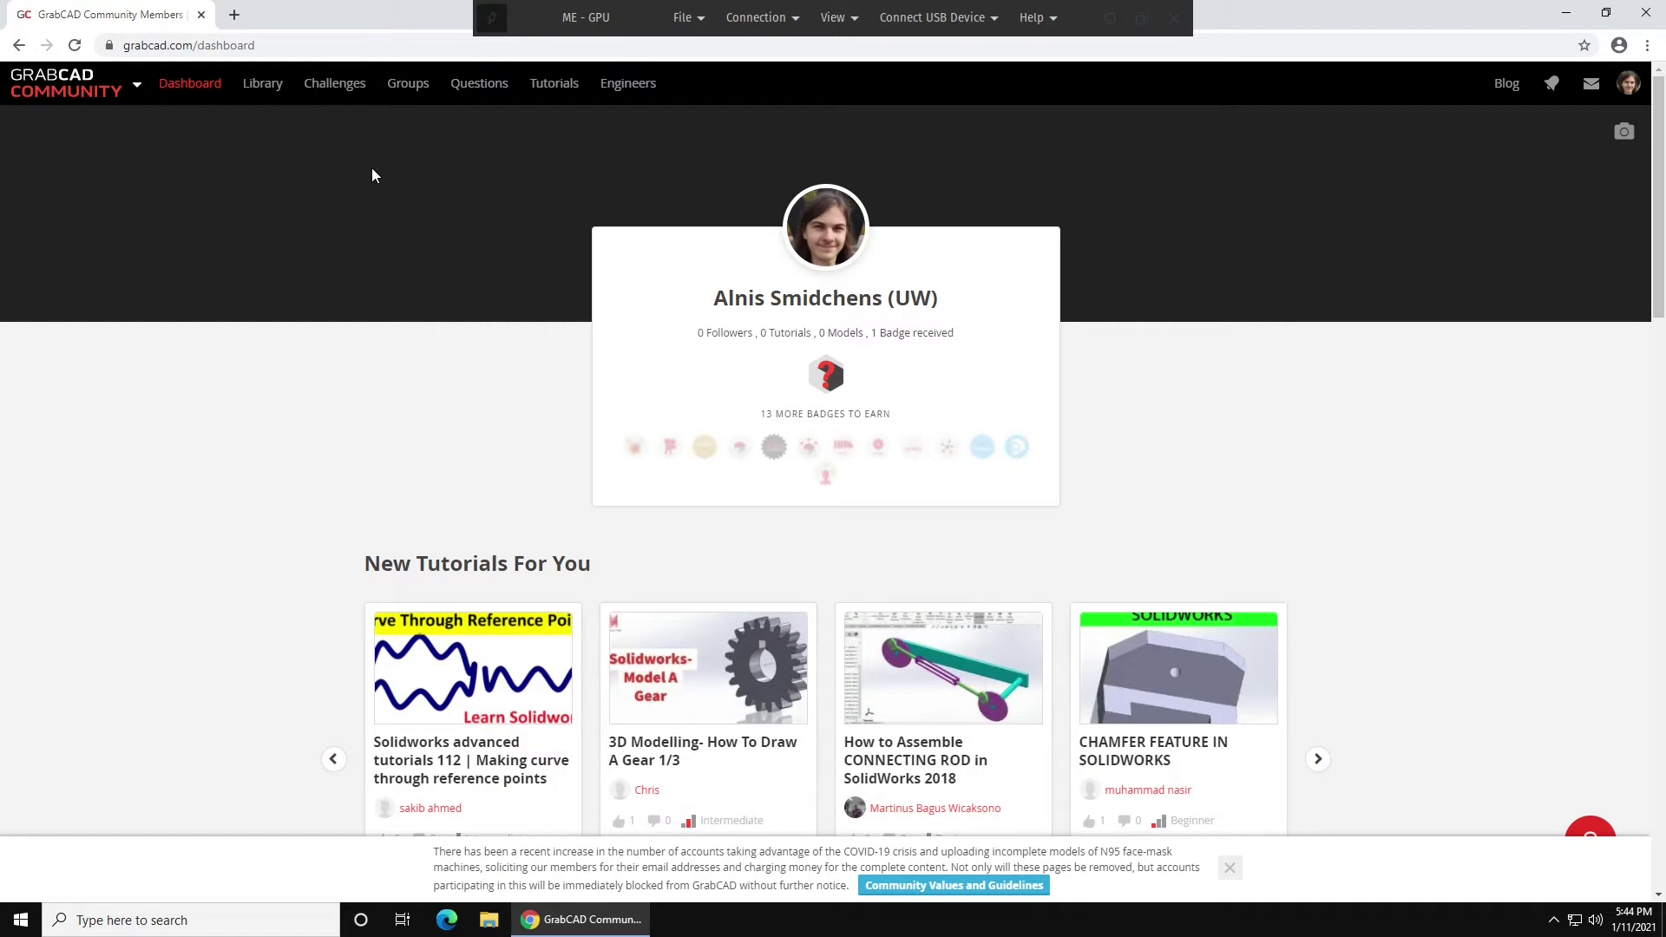
mouse_move(73, 84)
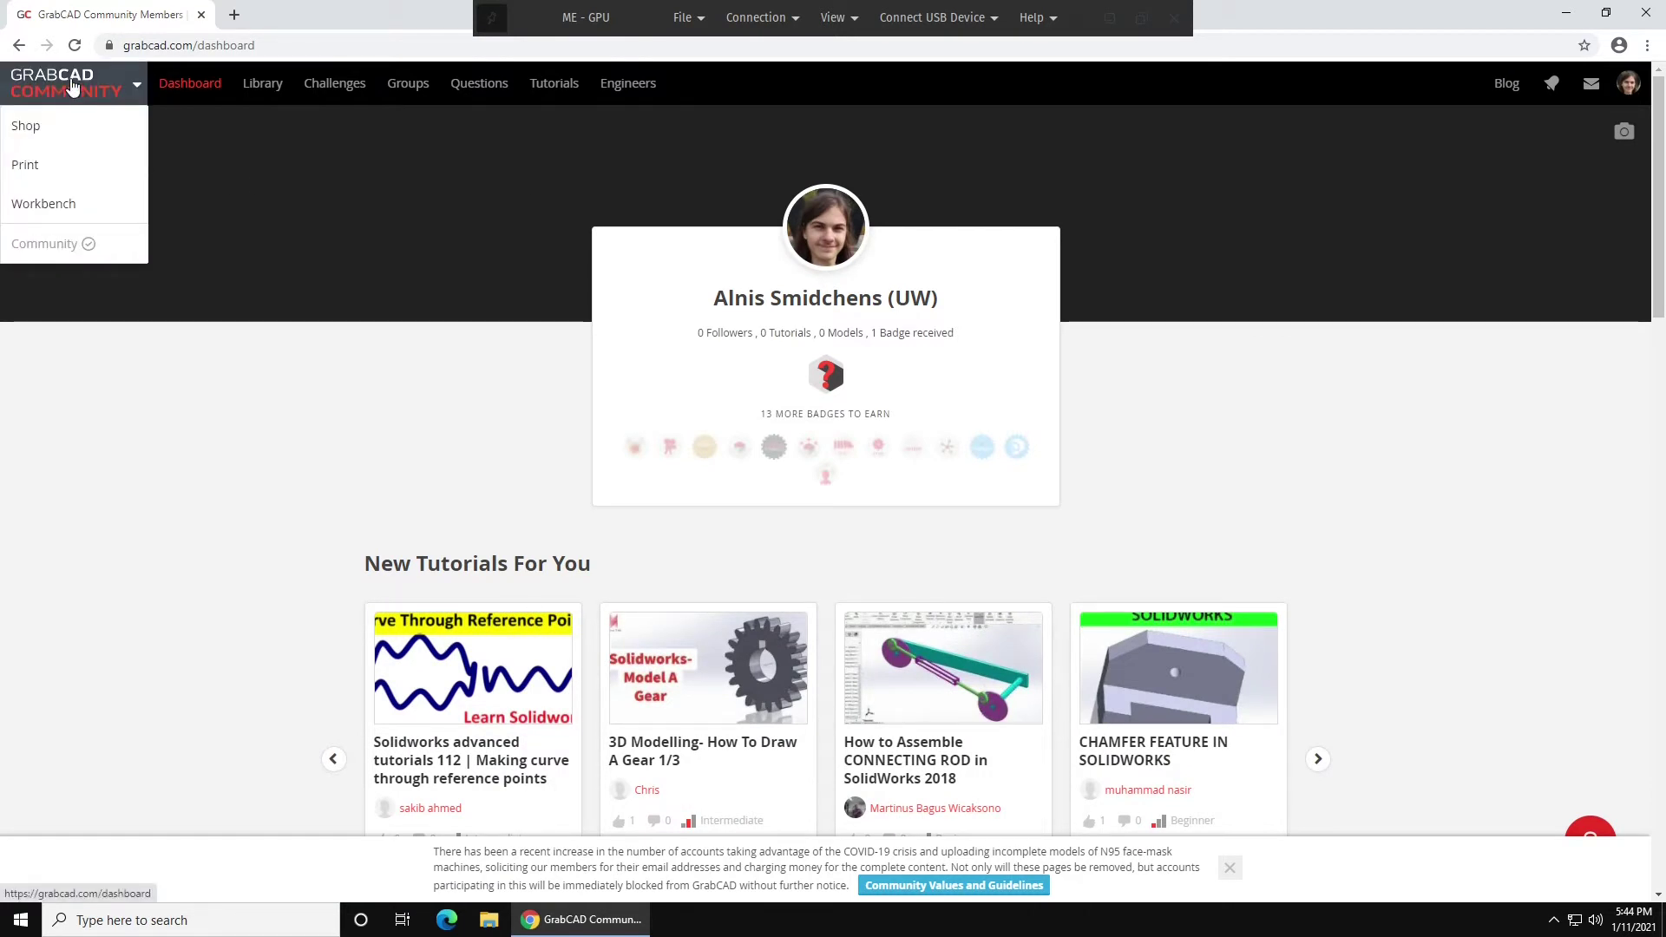
click(51, 204)
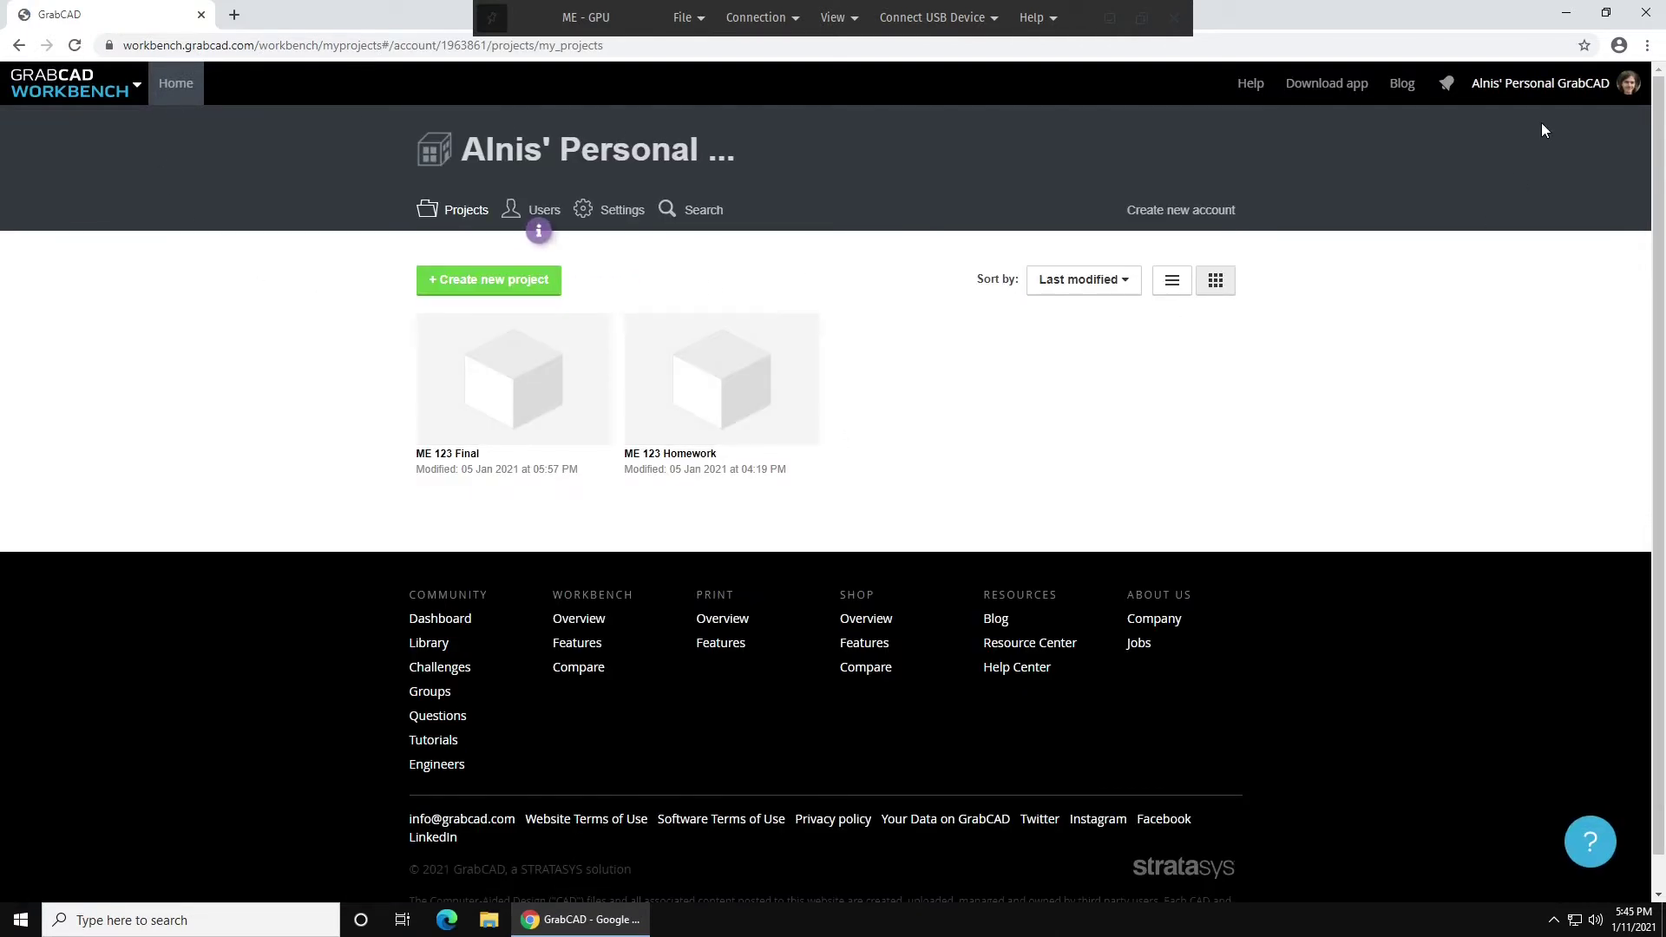
Open the account-name dropdown menu at the top right to reach Download app.
click(1544, 83)
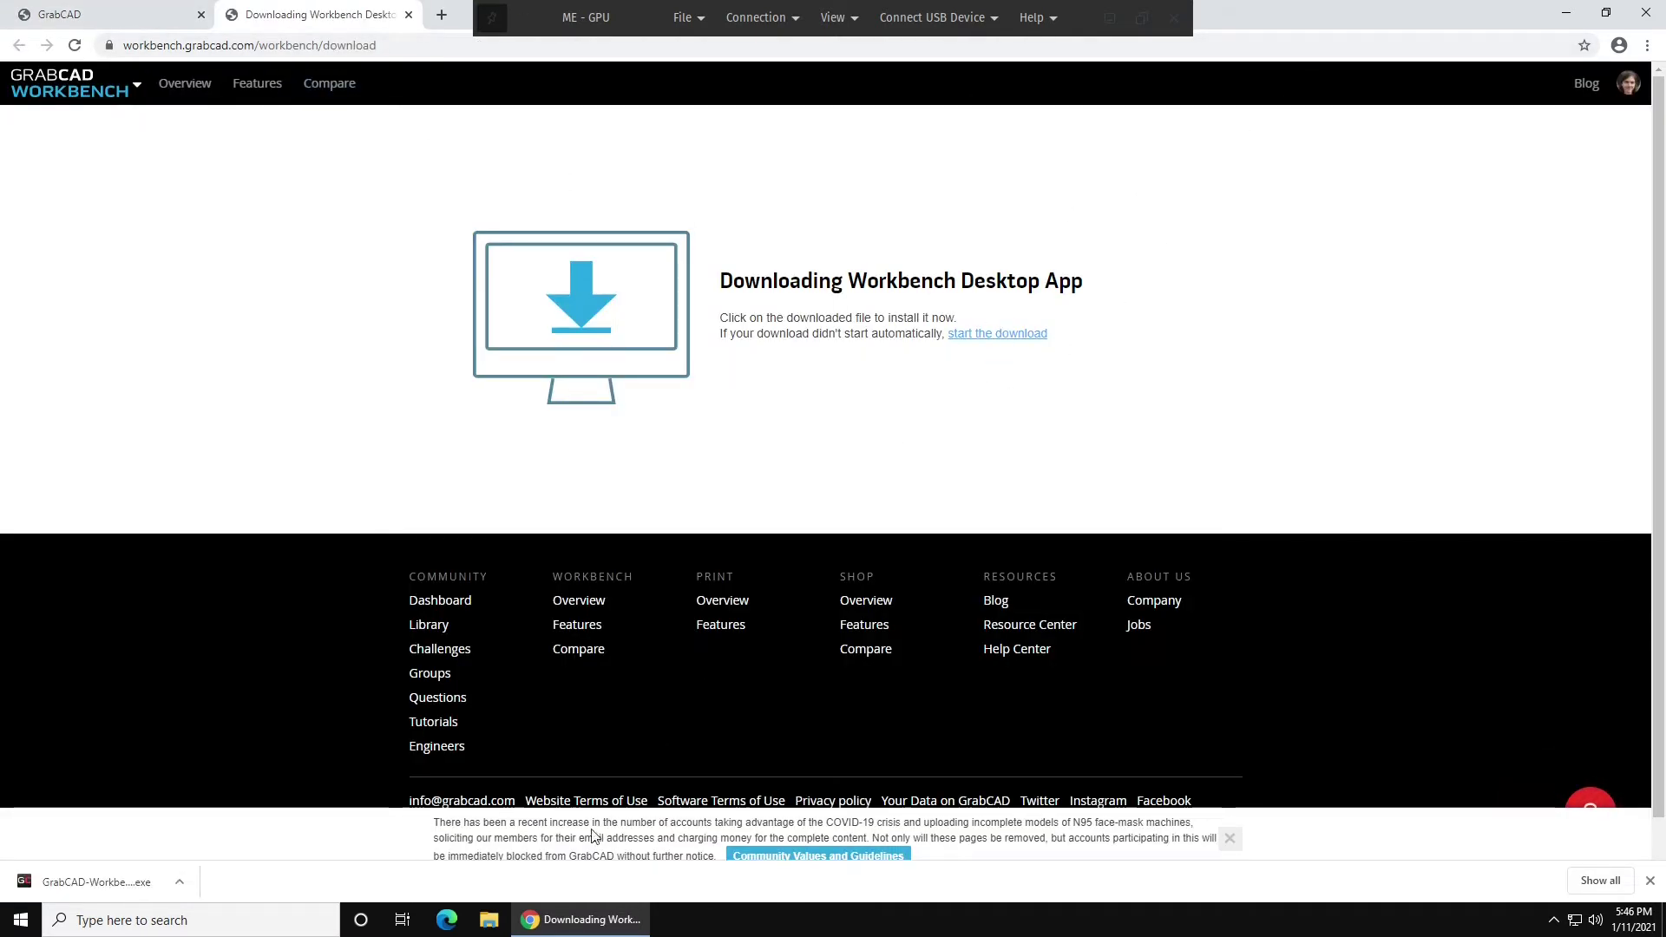
Copy GrabCAD-Workbench-installer from Downloads onto U Drive (U:), view it, and close Chrome.
click(489, 918)
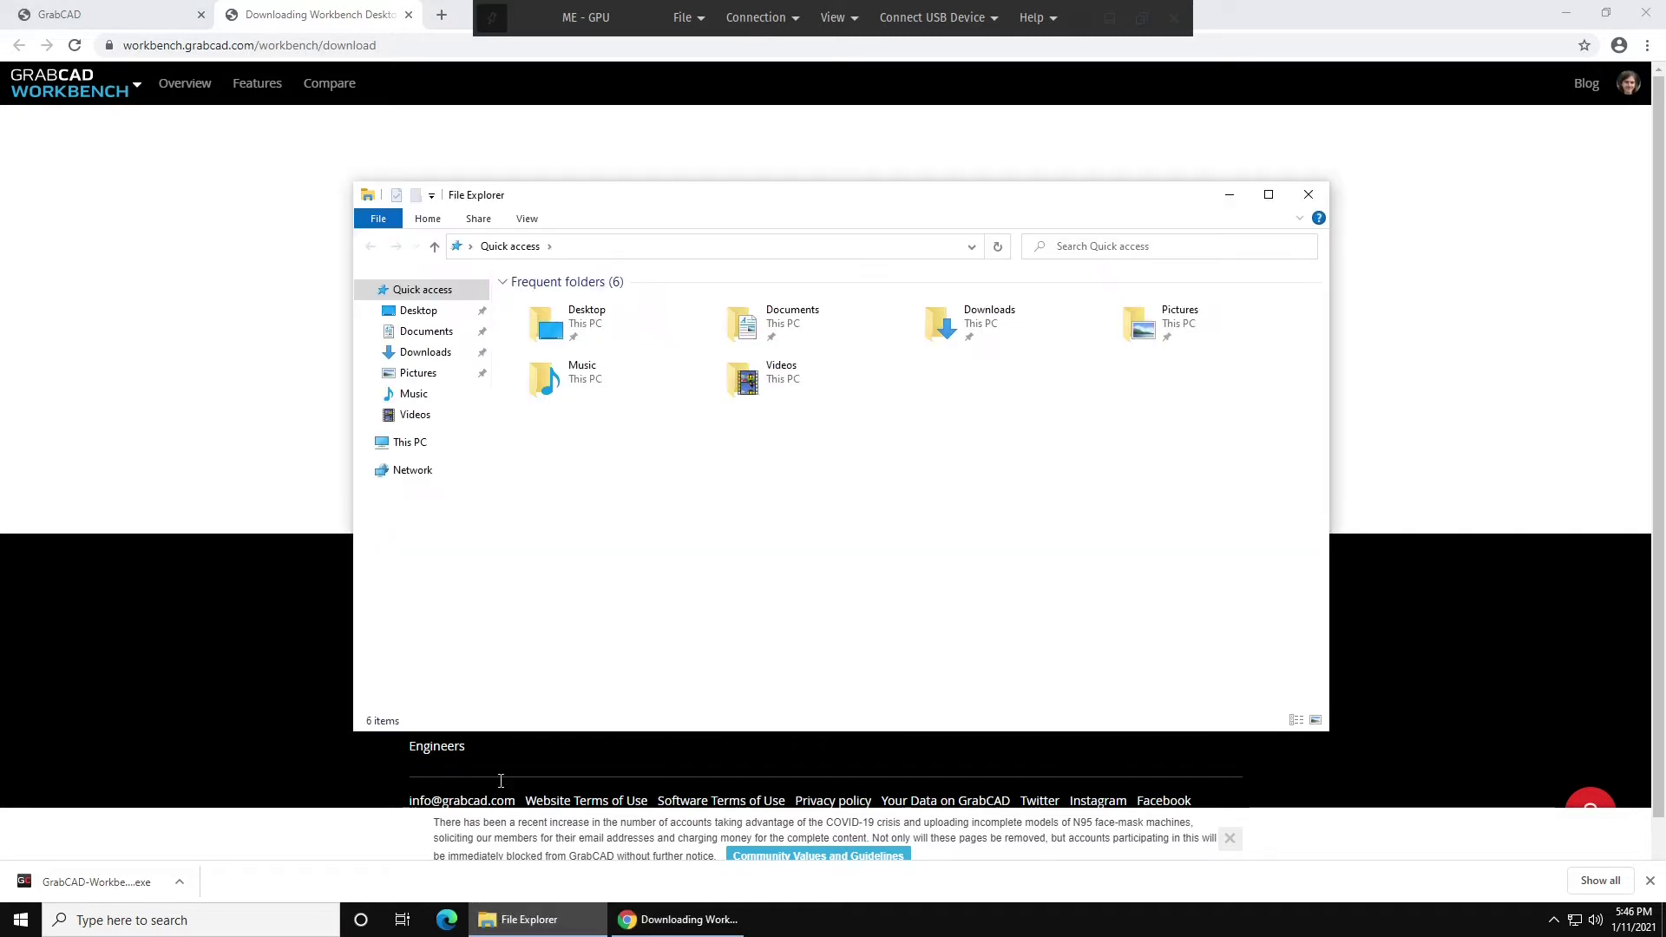
click(412, 352)
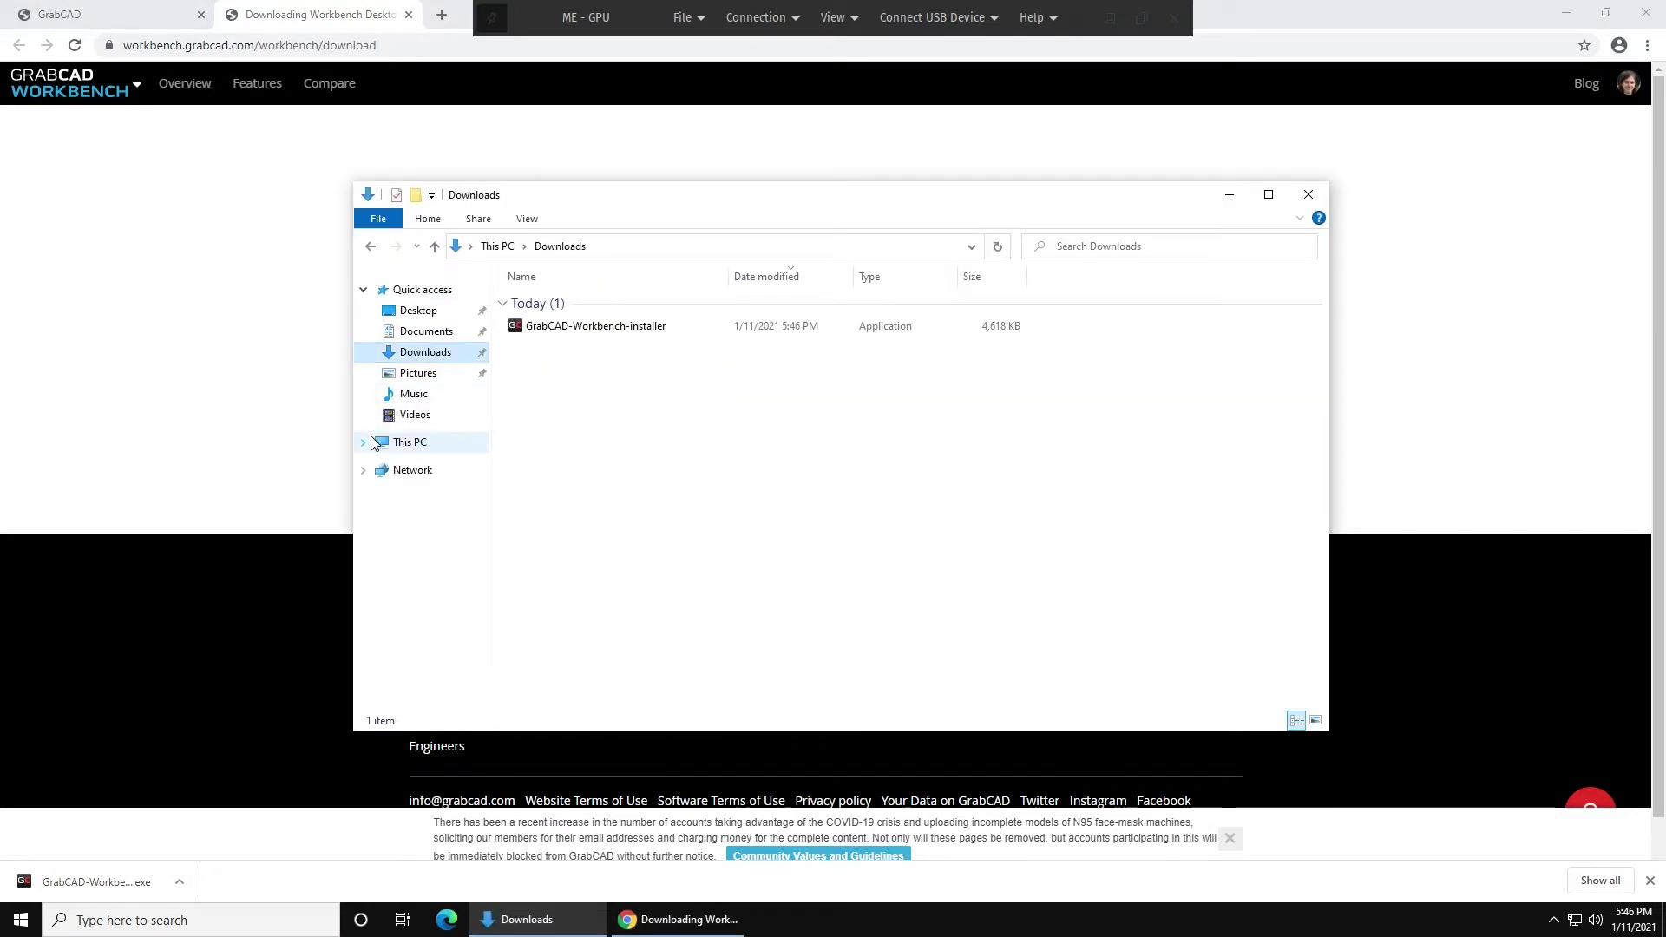
click(364, 443)
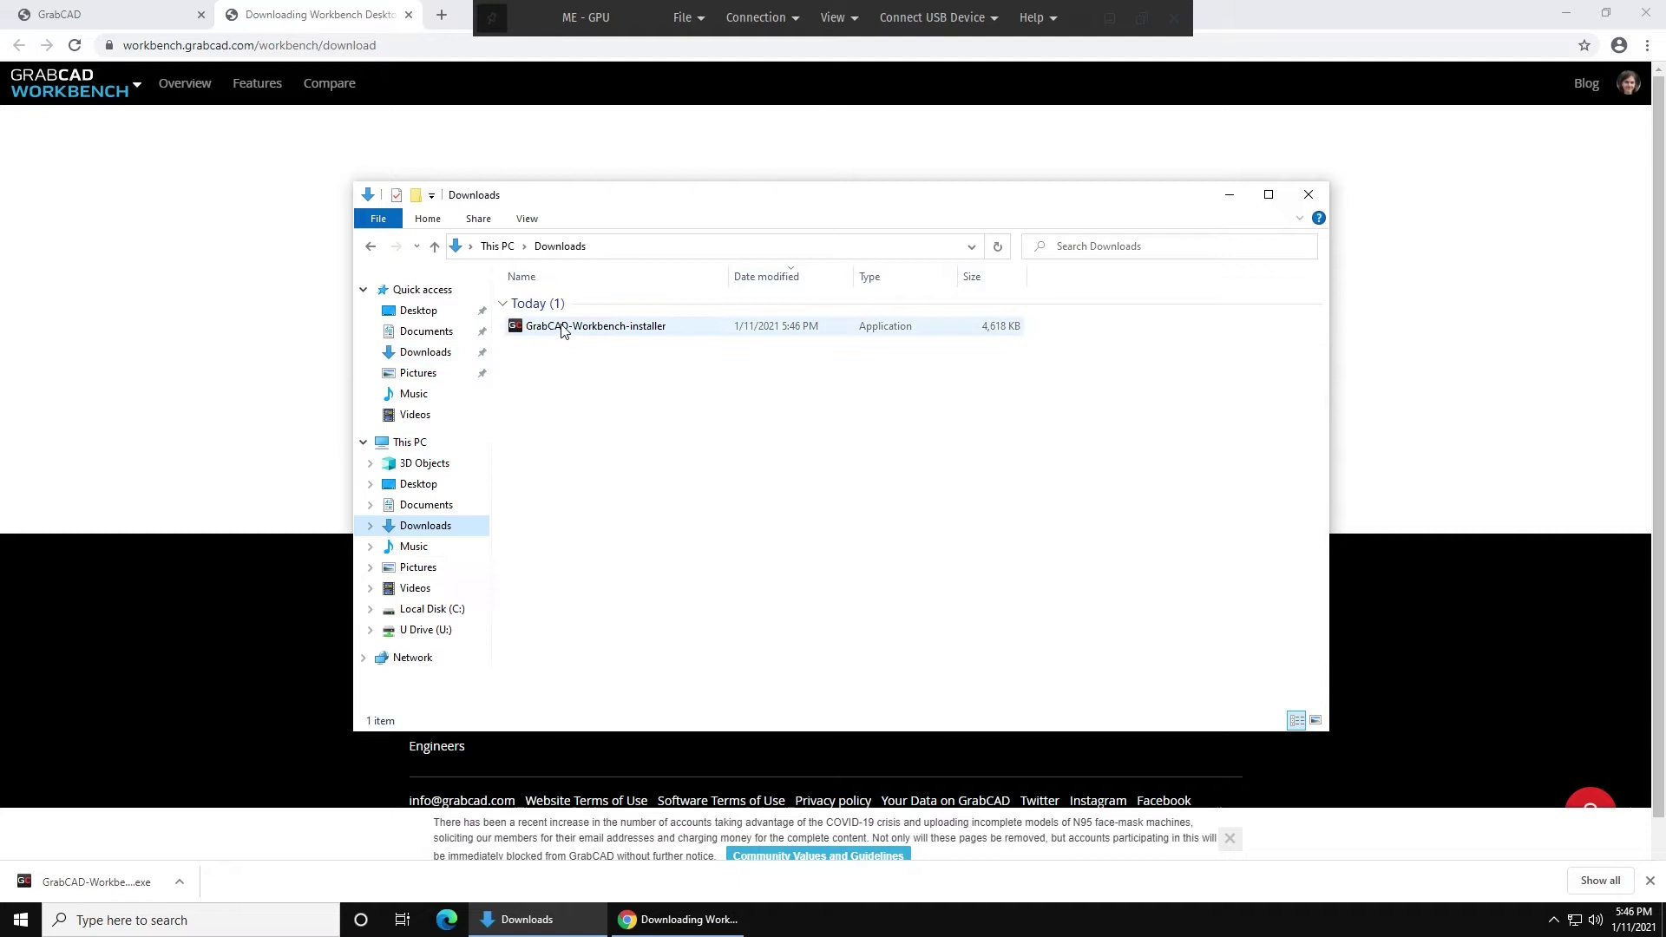
drag(562, 331, 422, 640)
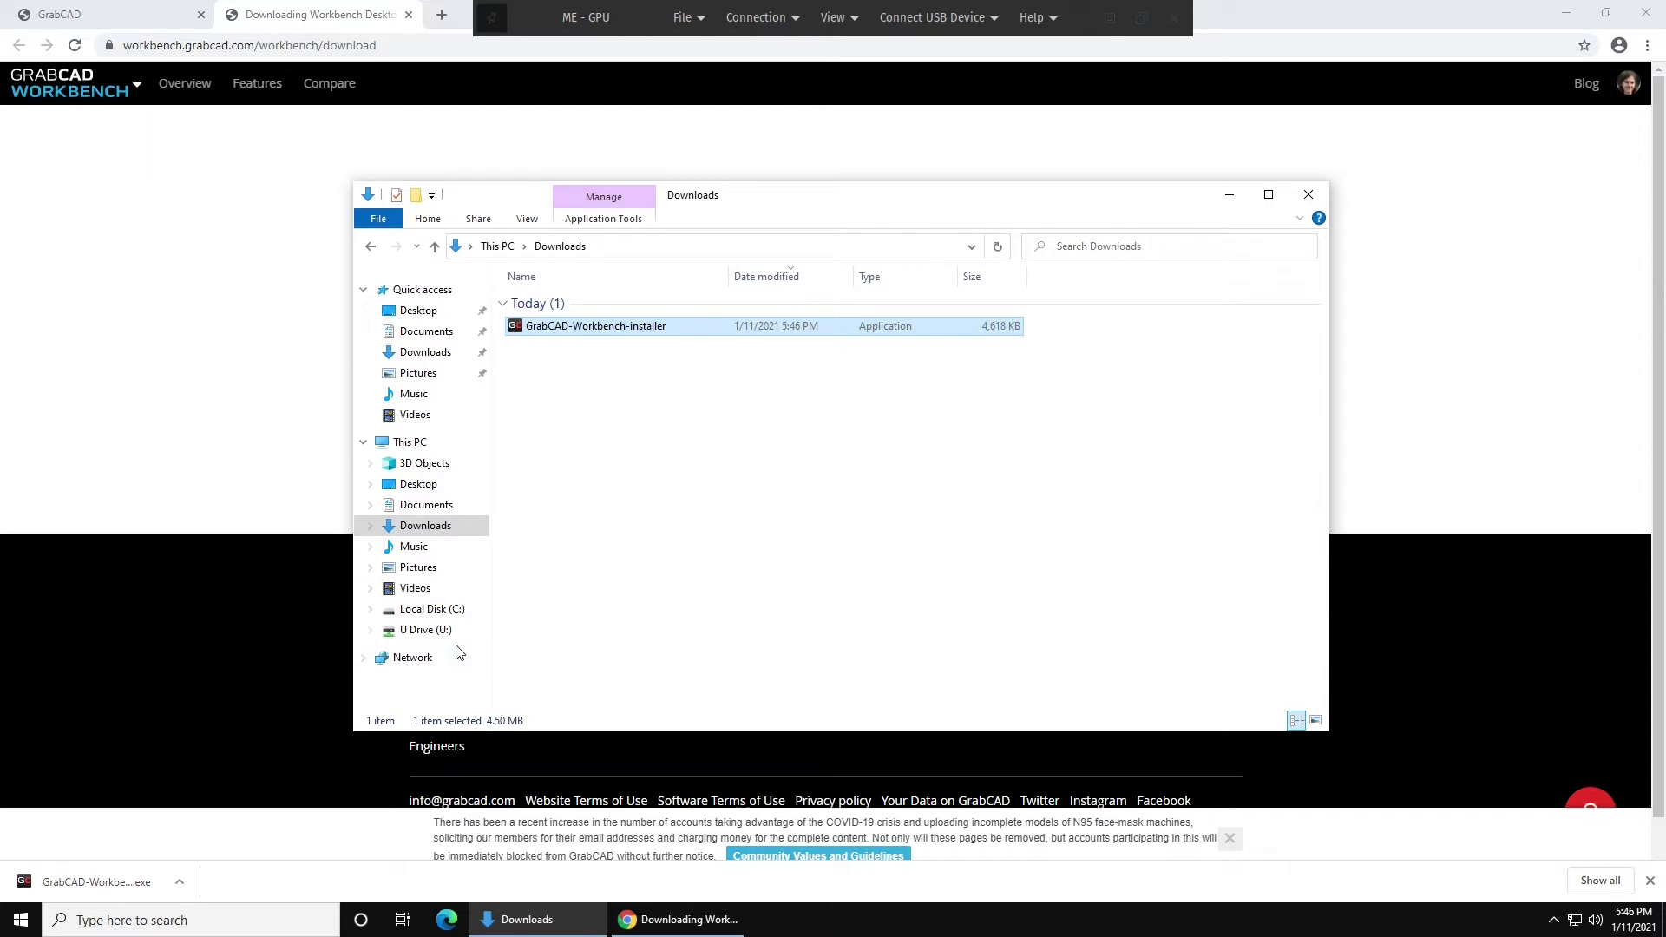
click(424, 632)
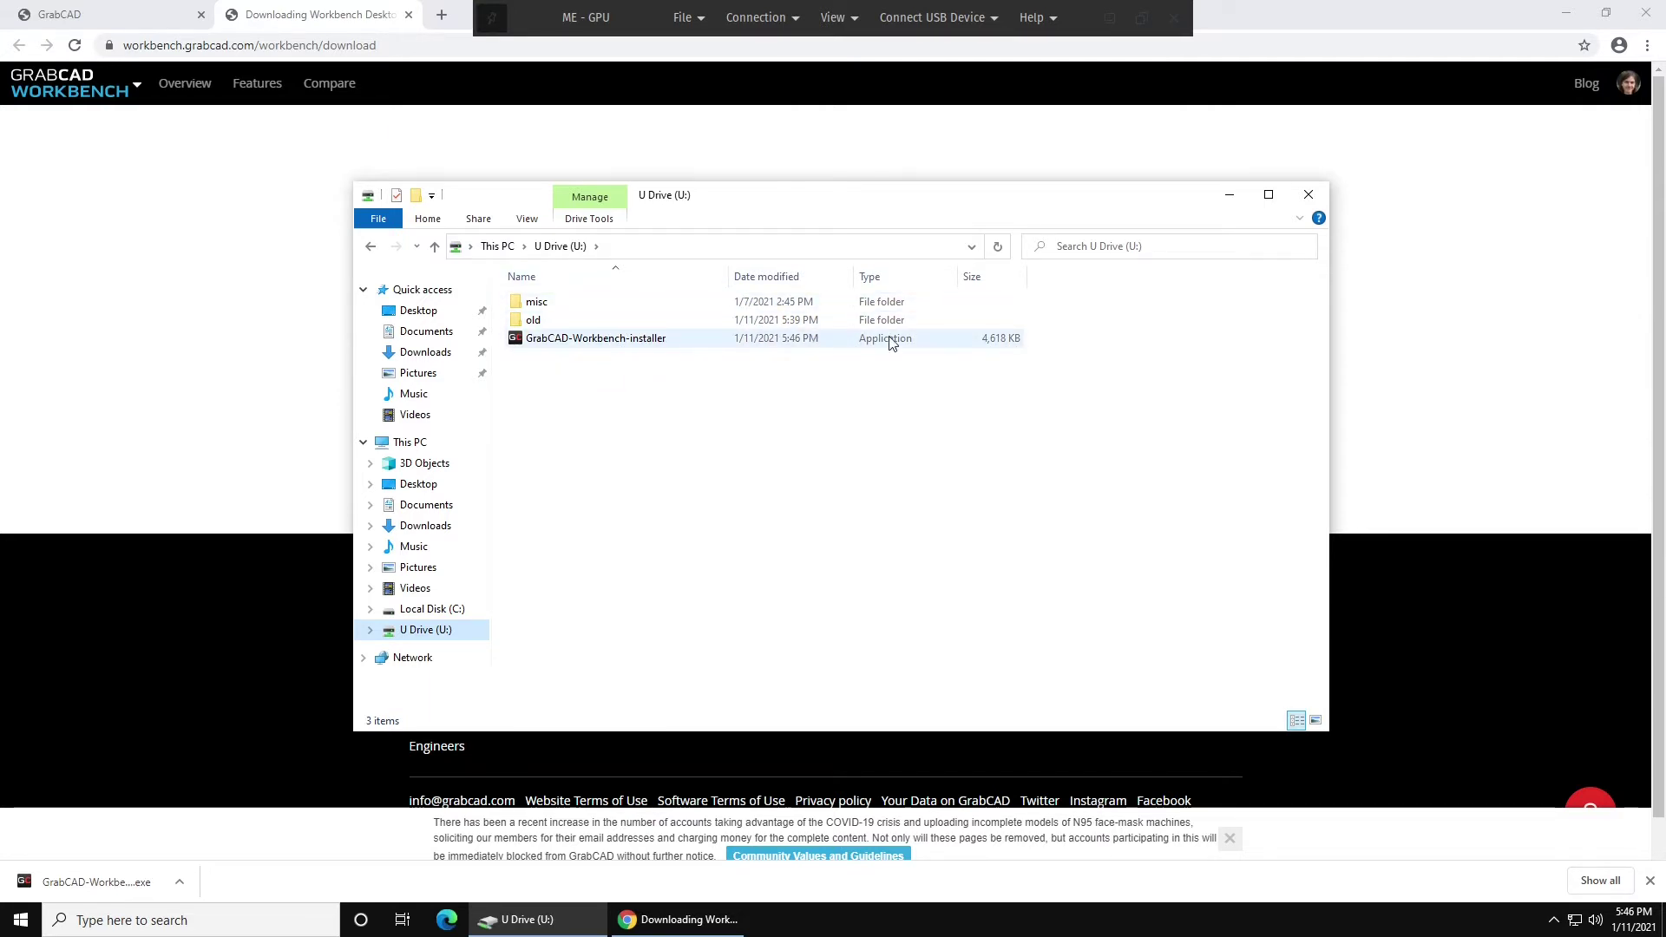
click(1646, 13)
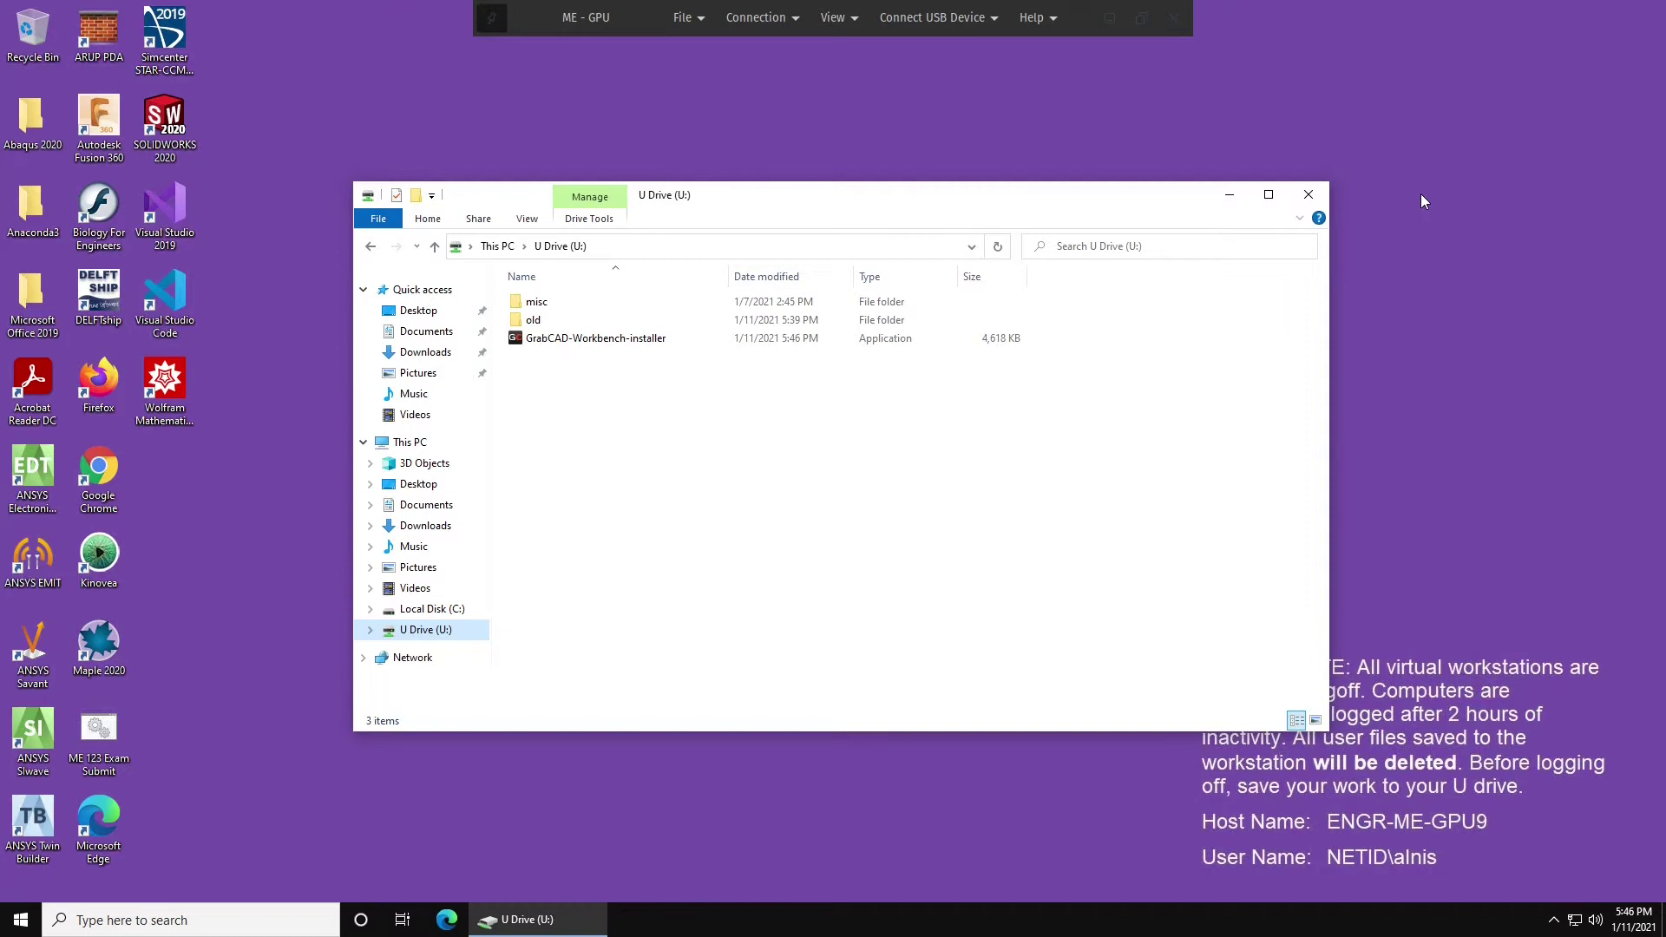
Run the installer from the U Drive, accept the license terms, and install Workbench Desktop App.
double_click(657, 339)
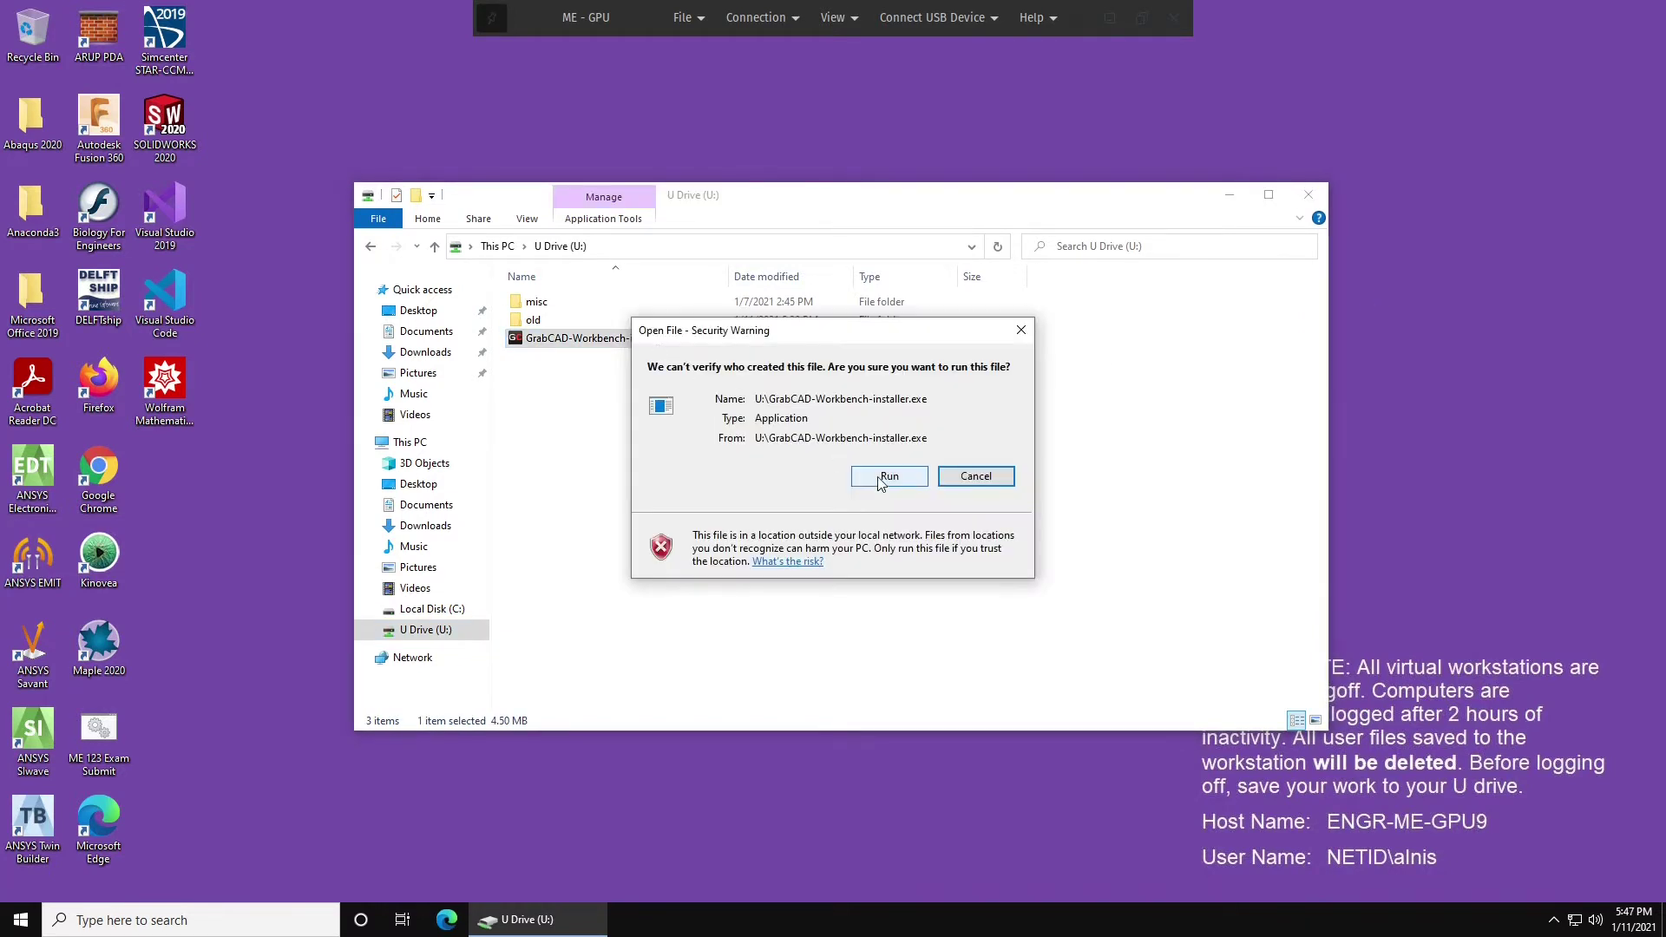
click(881, 479)
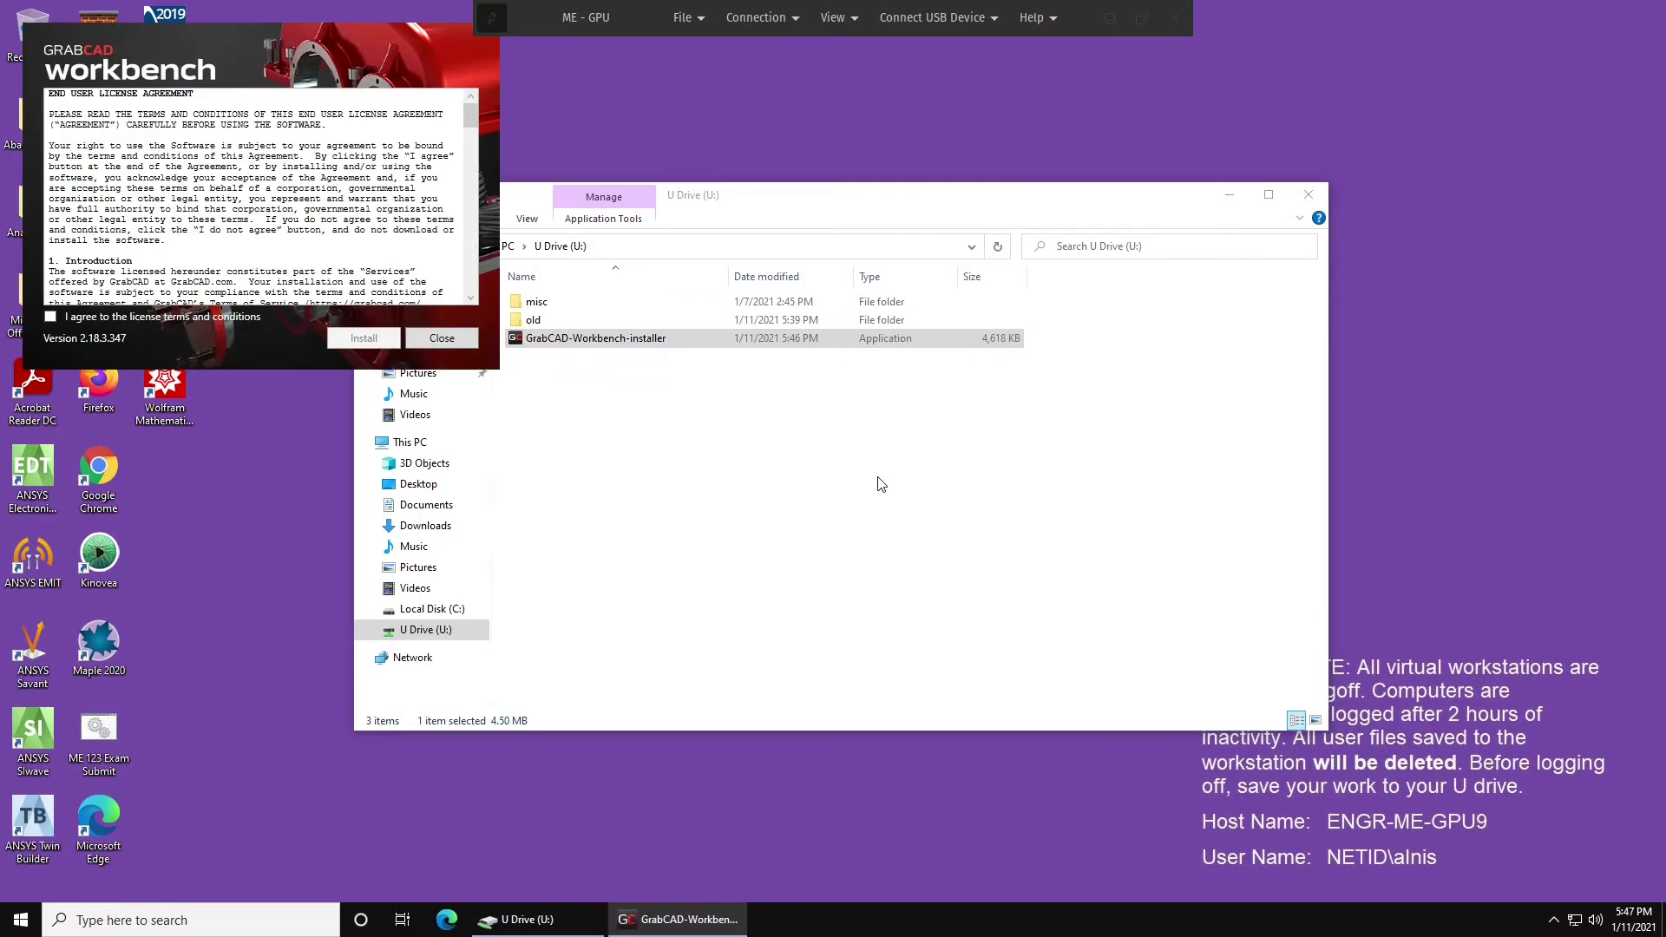
click(195, 316)
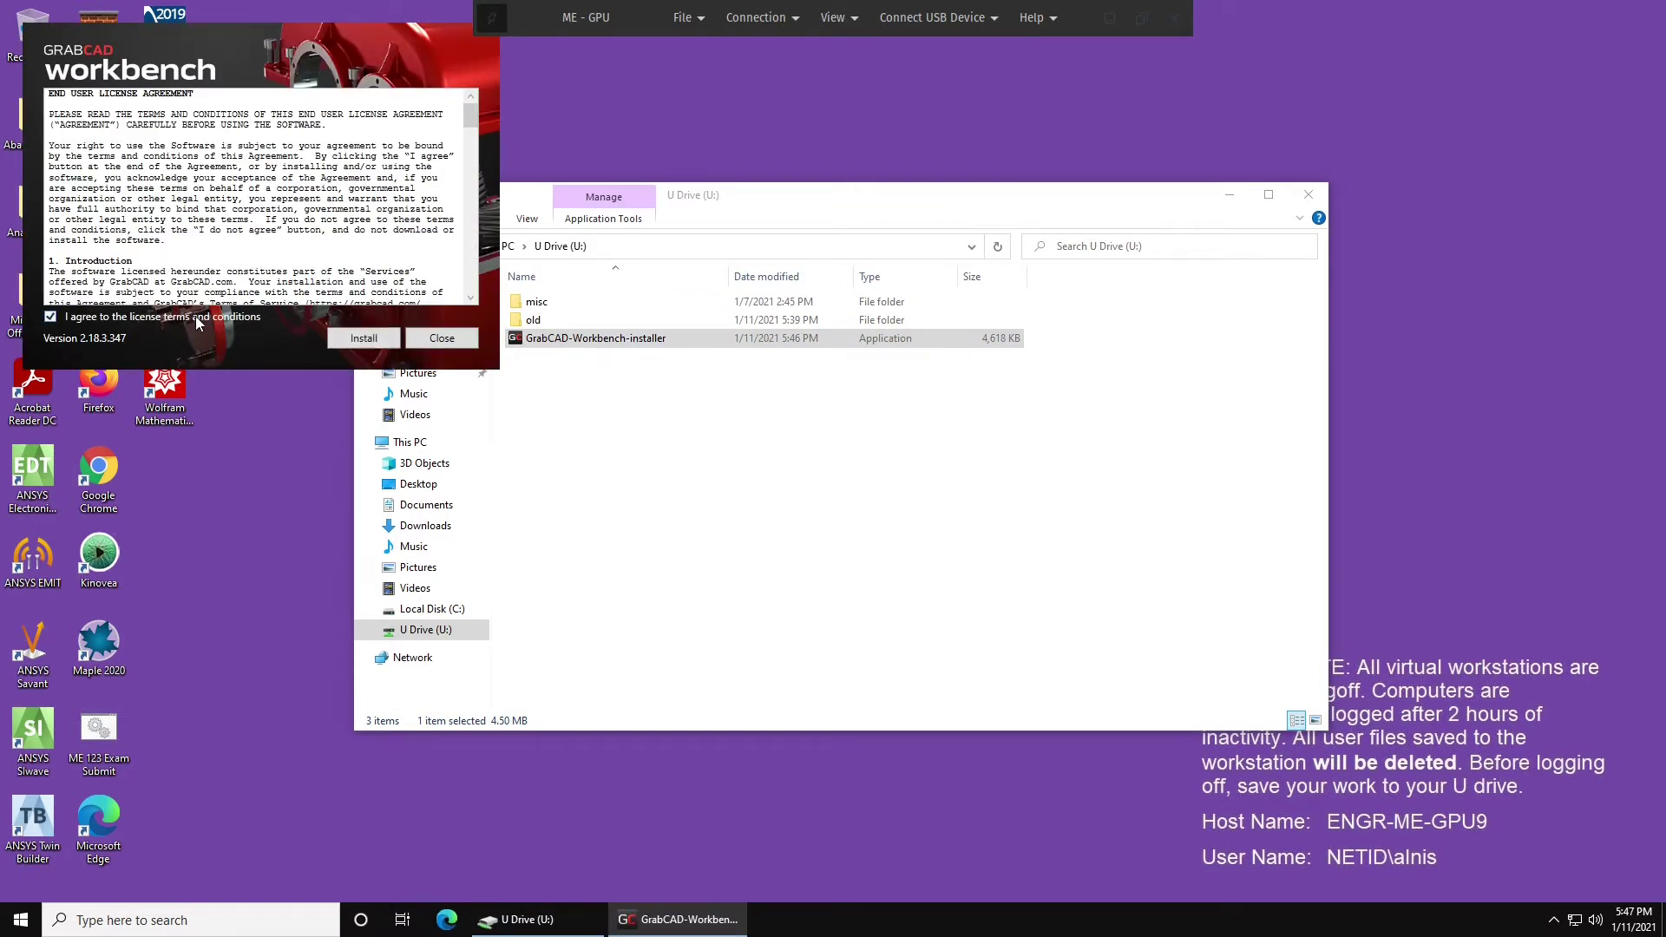
click(348, 333)
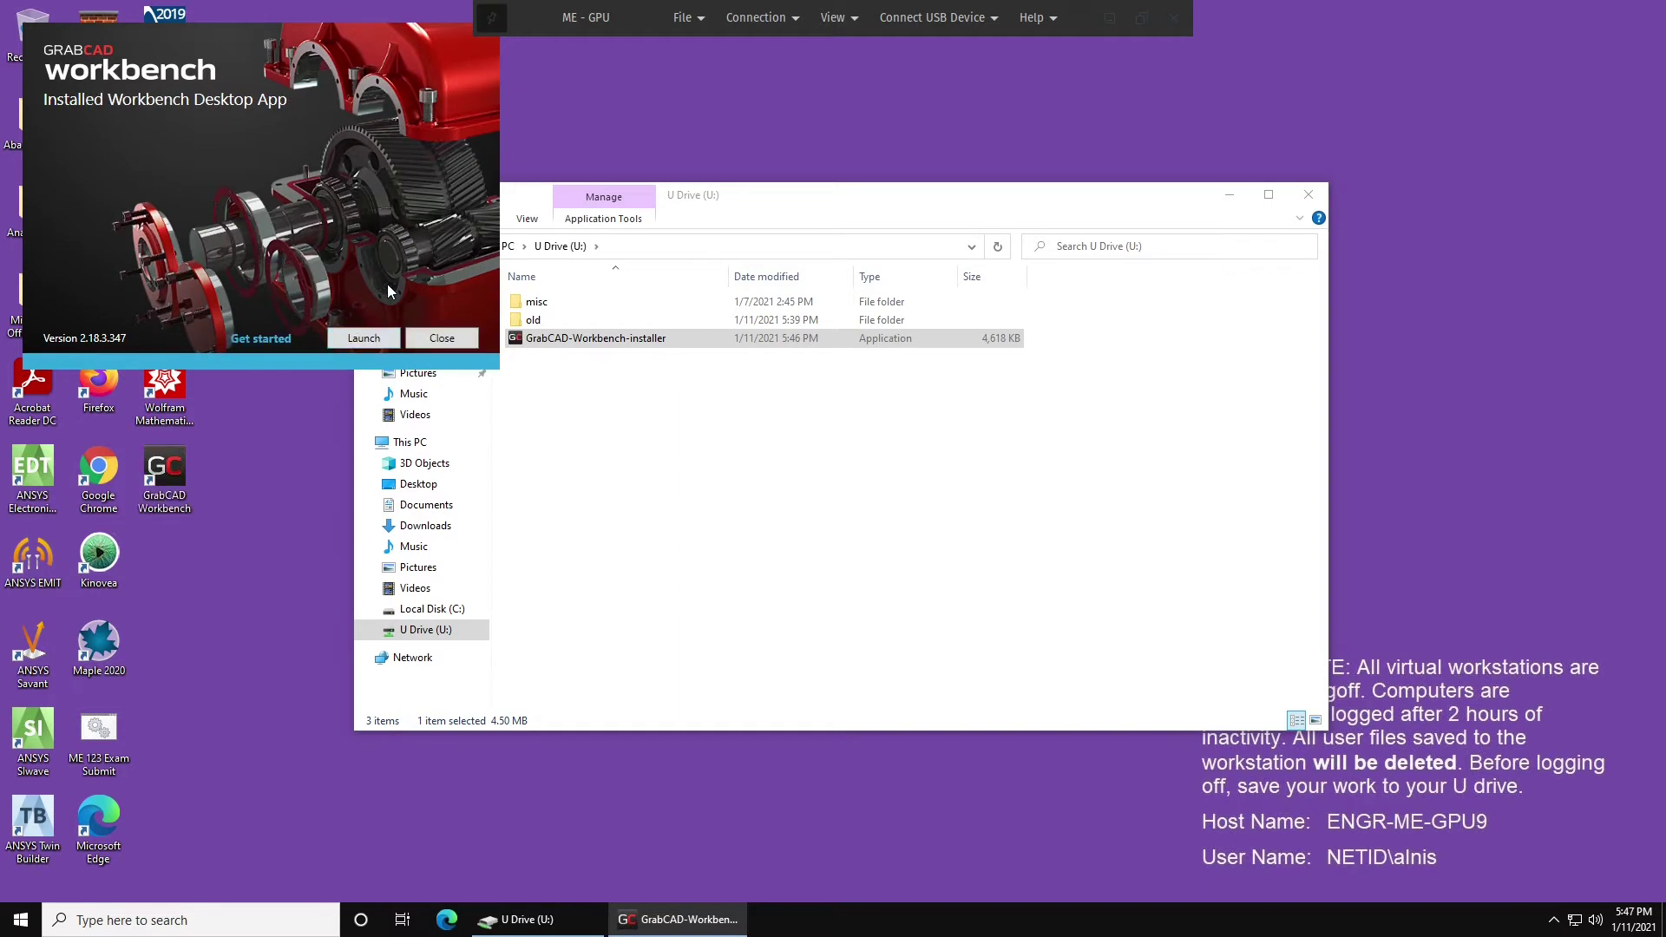
Launch Workbench and log in with the account e-mail and password.
click(371, 337)
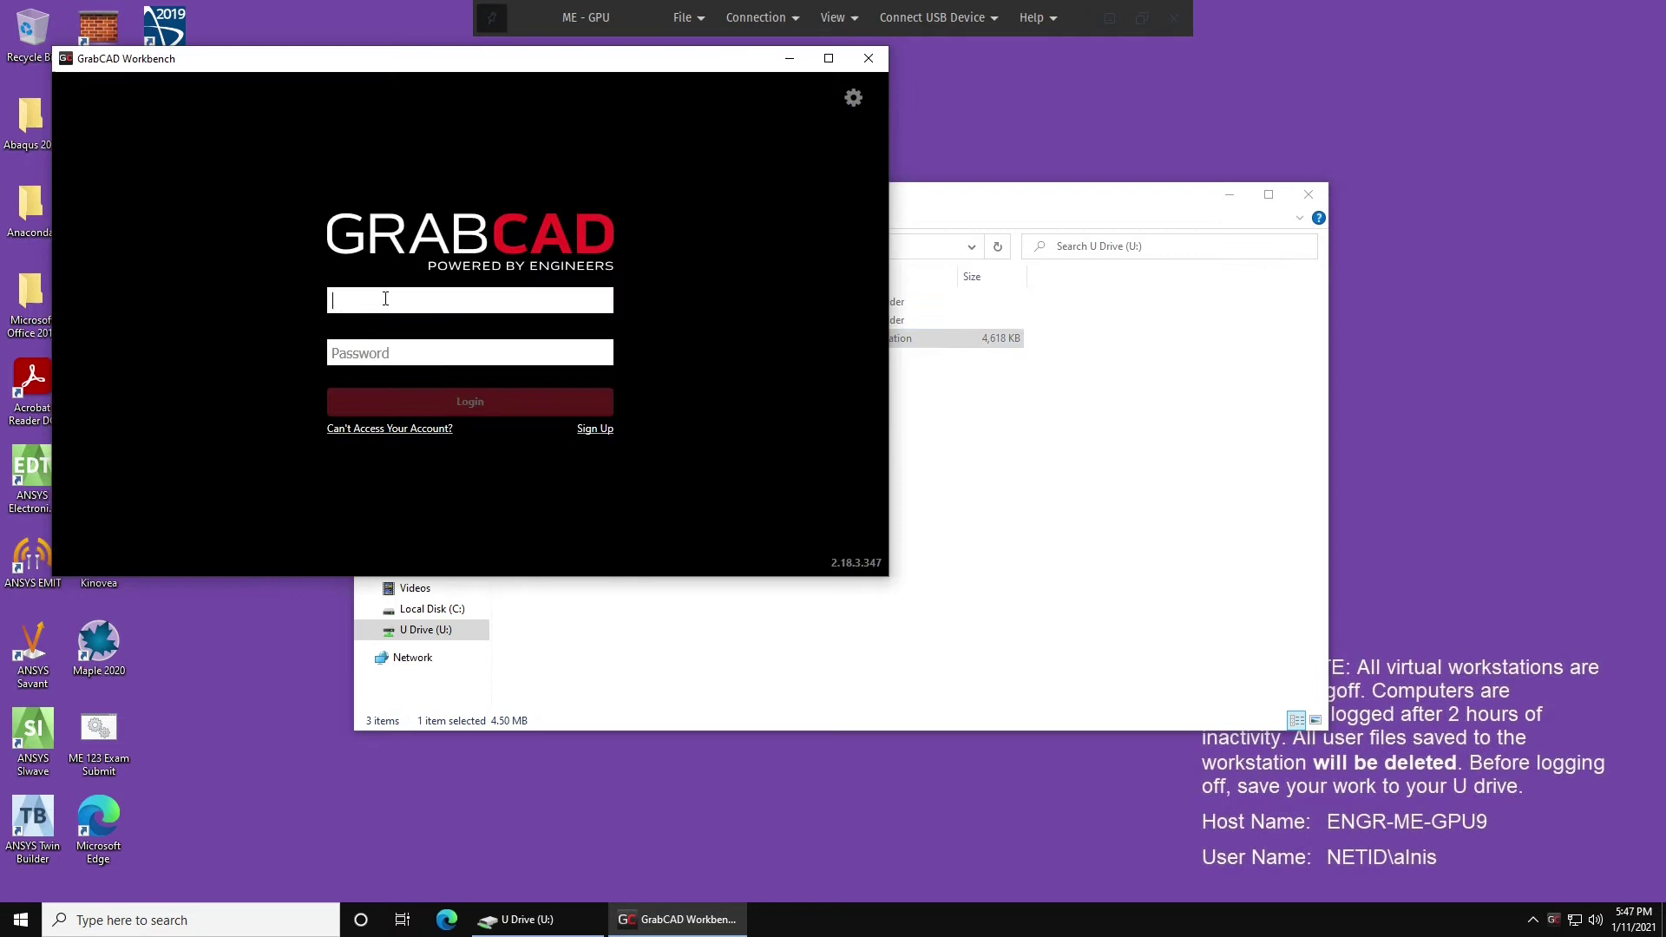
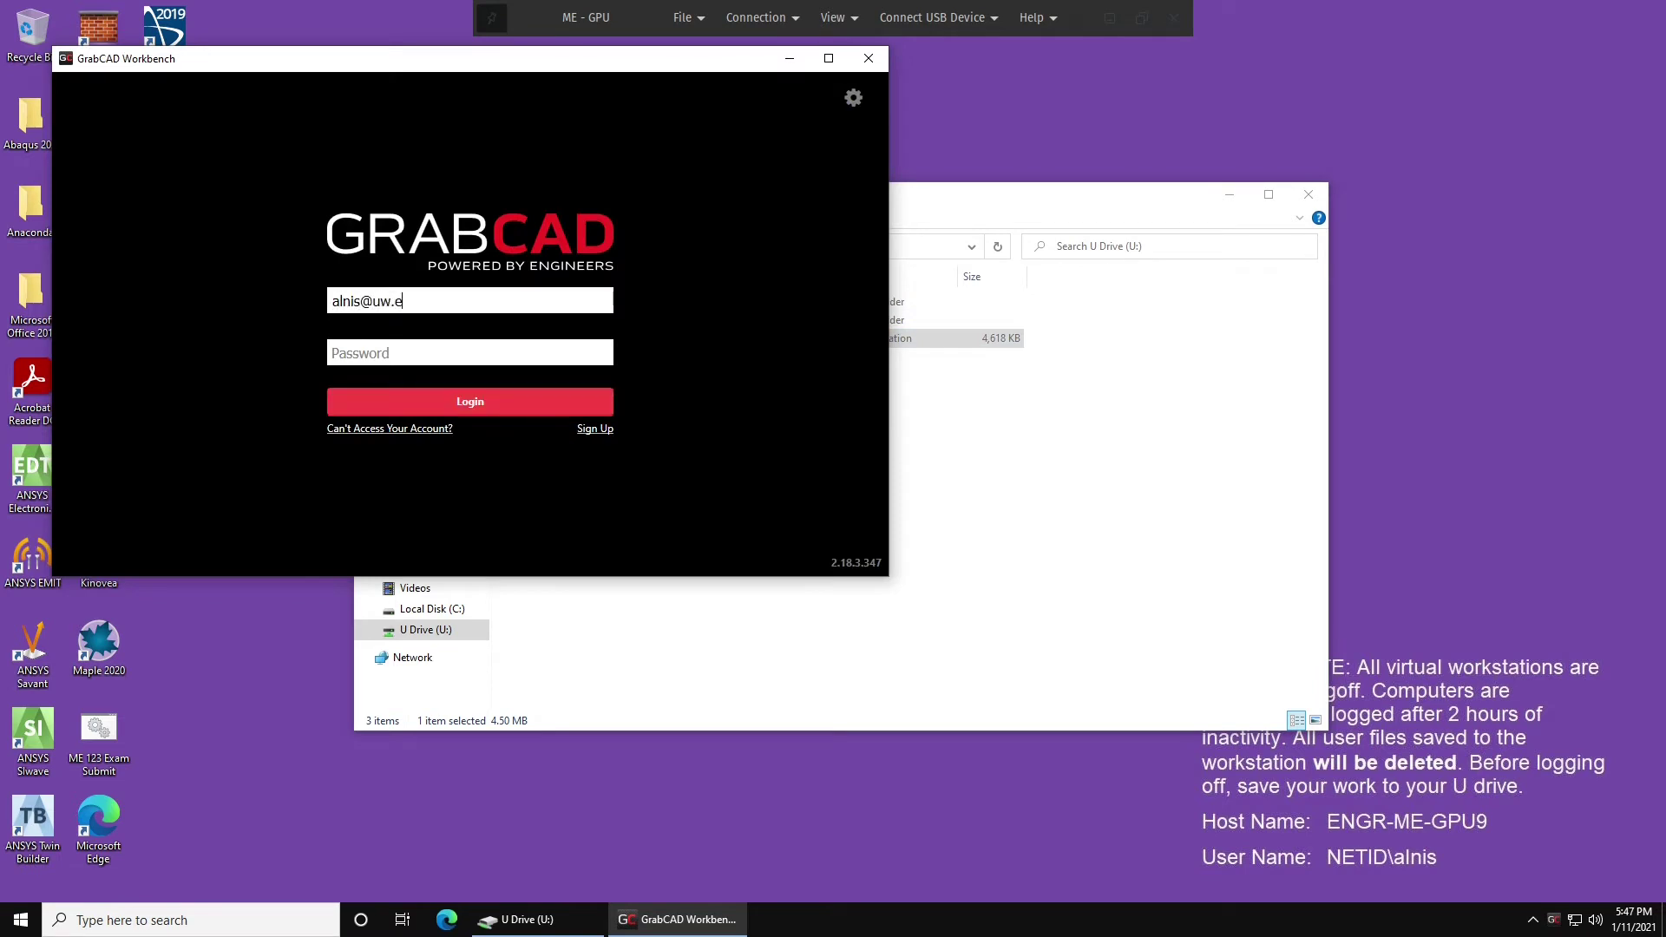
key(Tab)
text(•••••••••••••••)
click(445, 399)
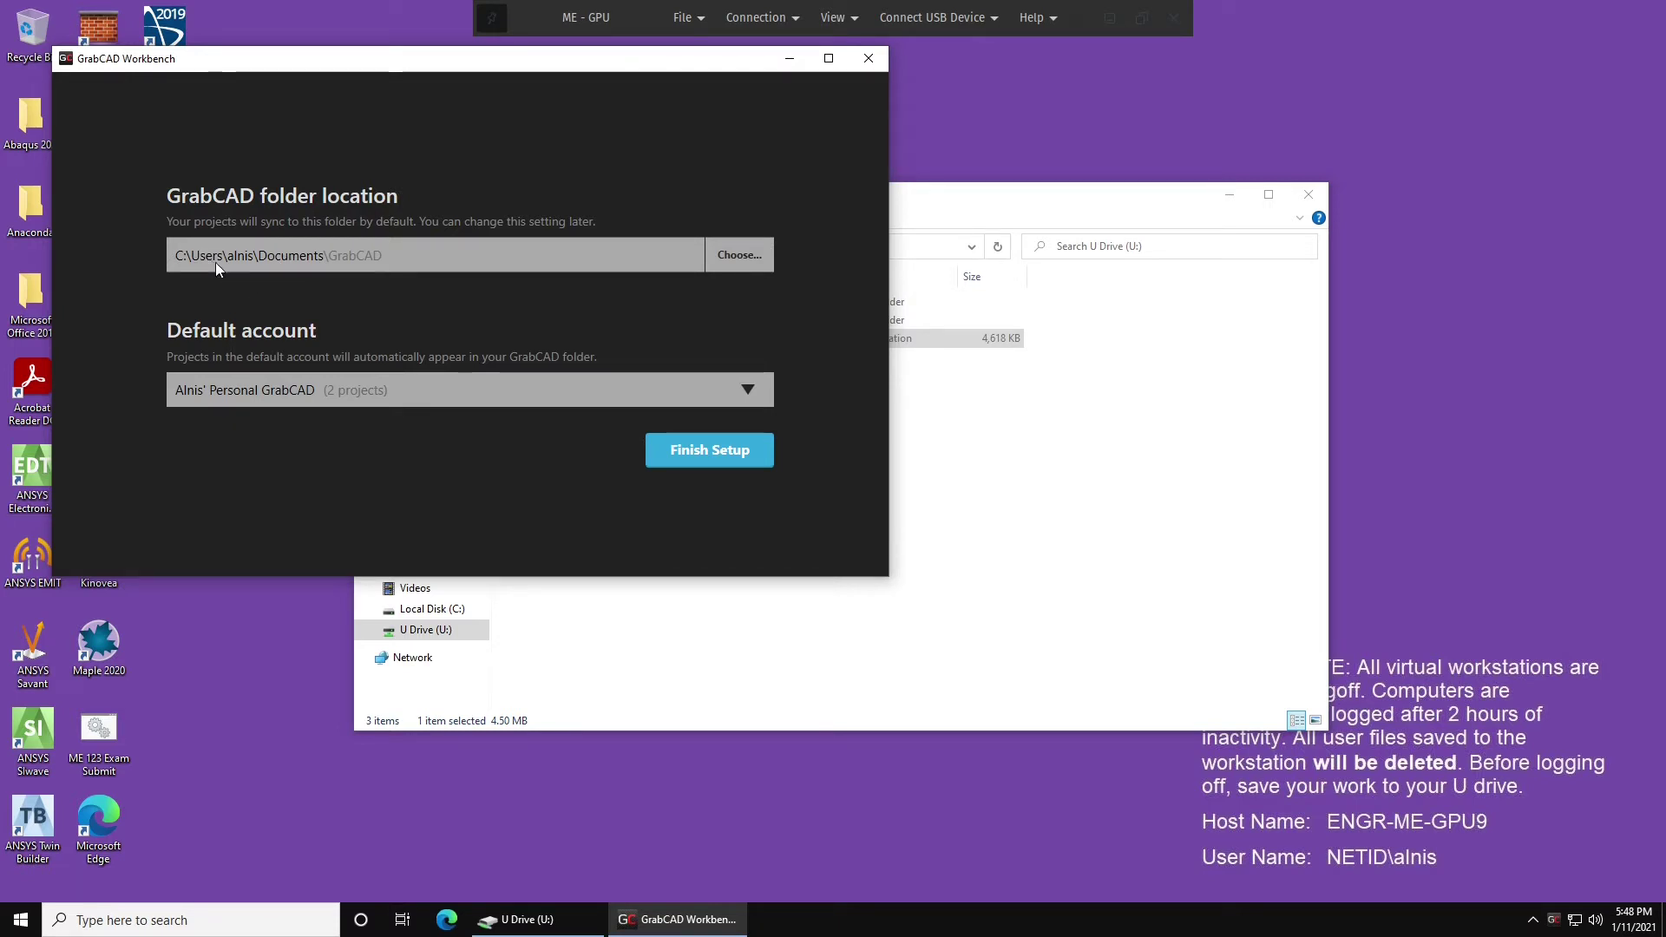
Create a new GrabCAD folder on the U drive and set U:\GrabCAD as the sync location.
click(722, 253)
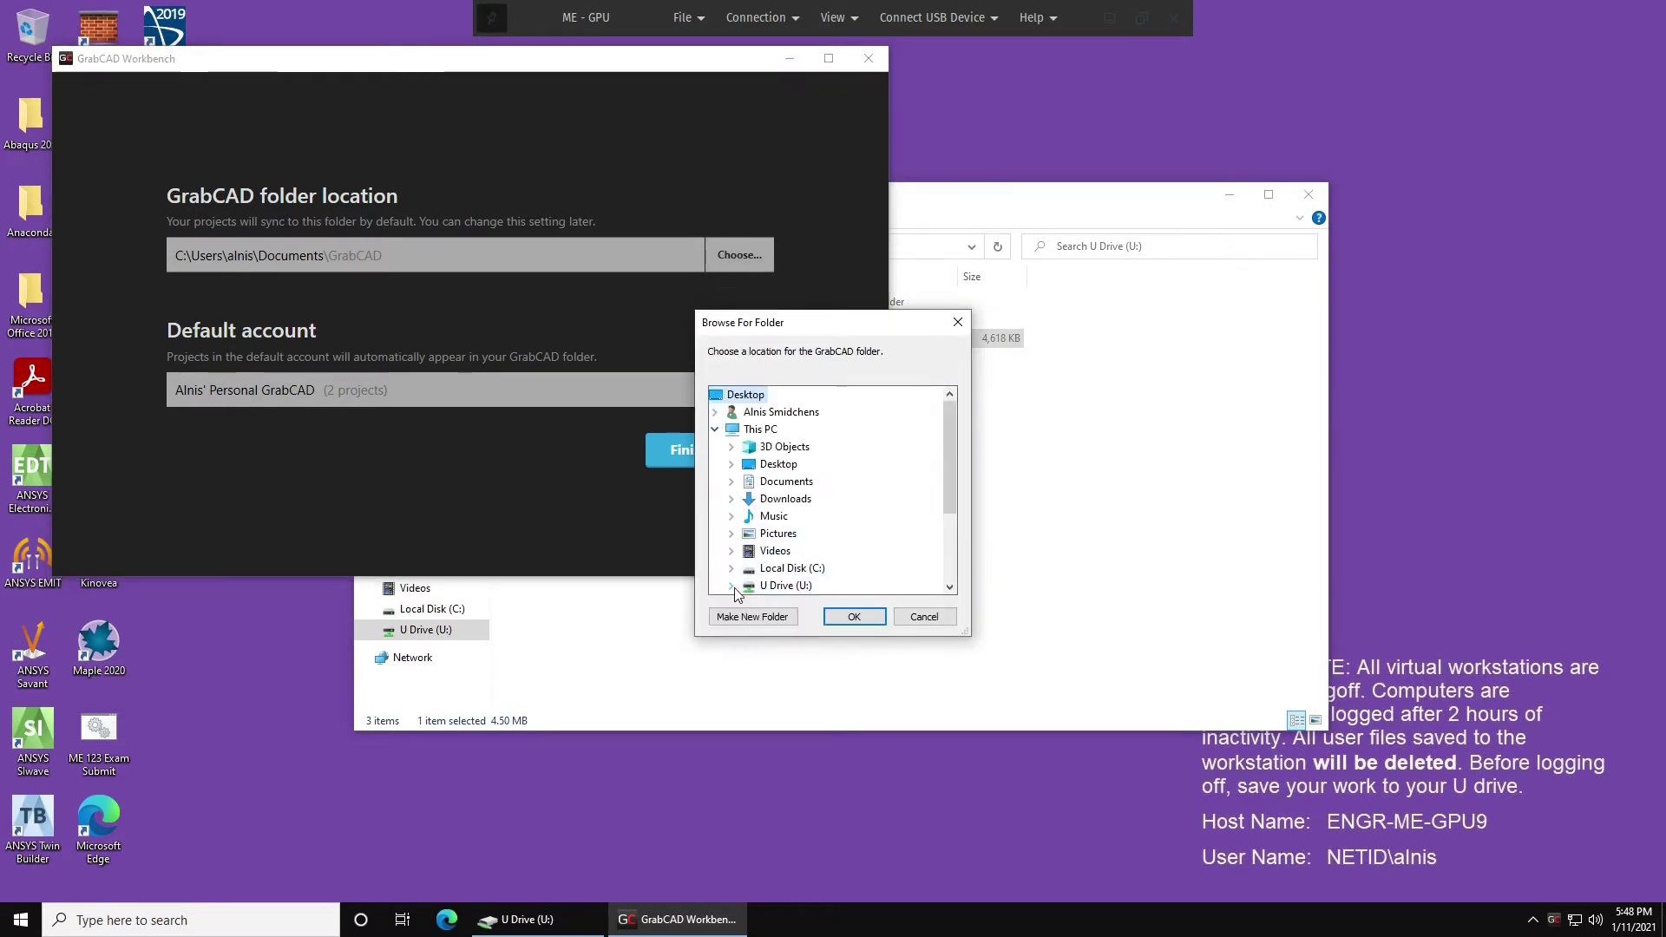
double_click(787, 587)
click(787, 553)
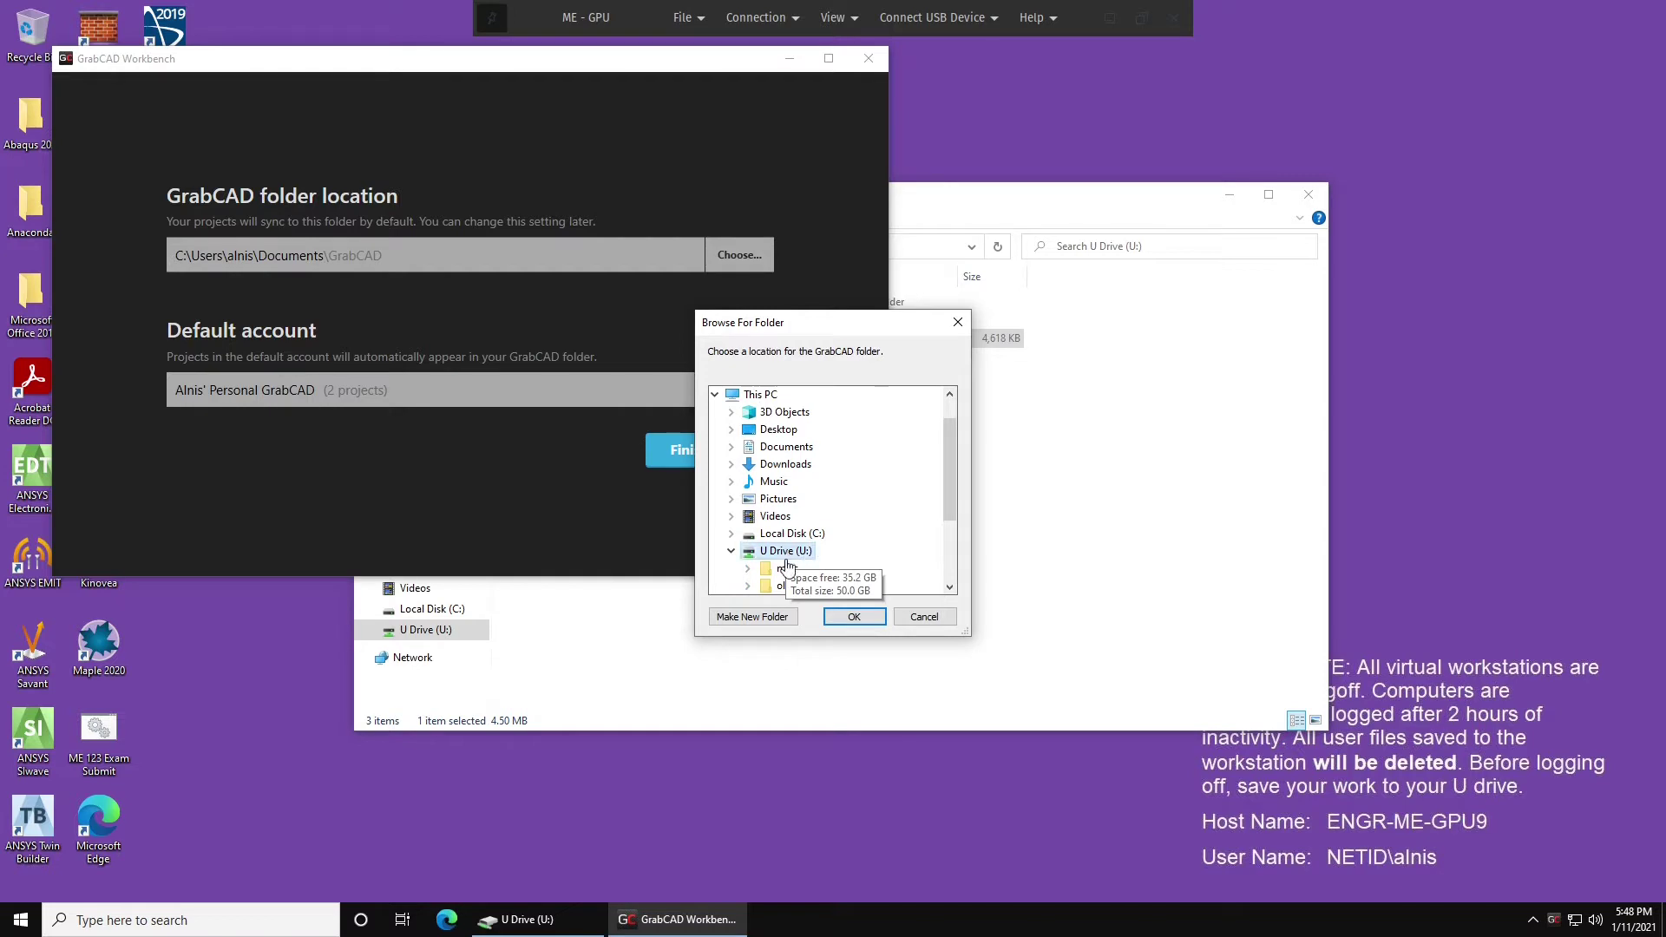
click(769, 618)
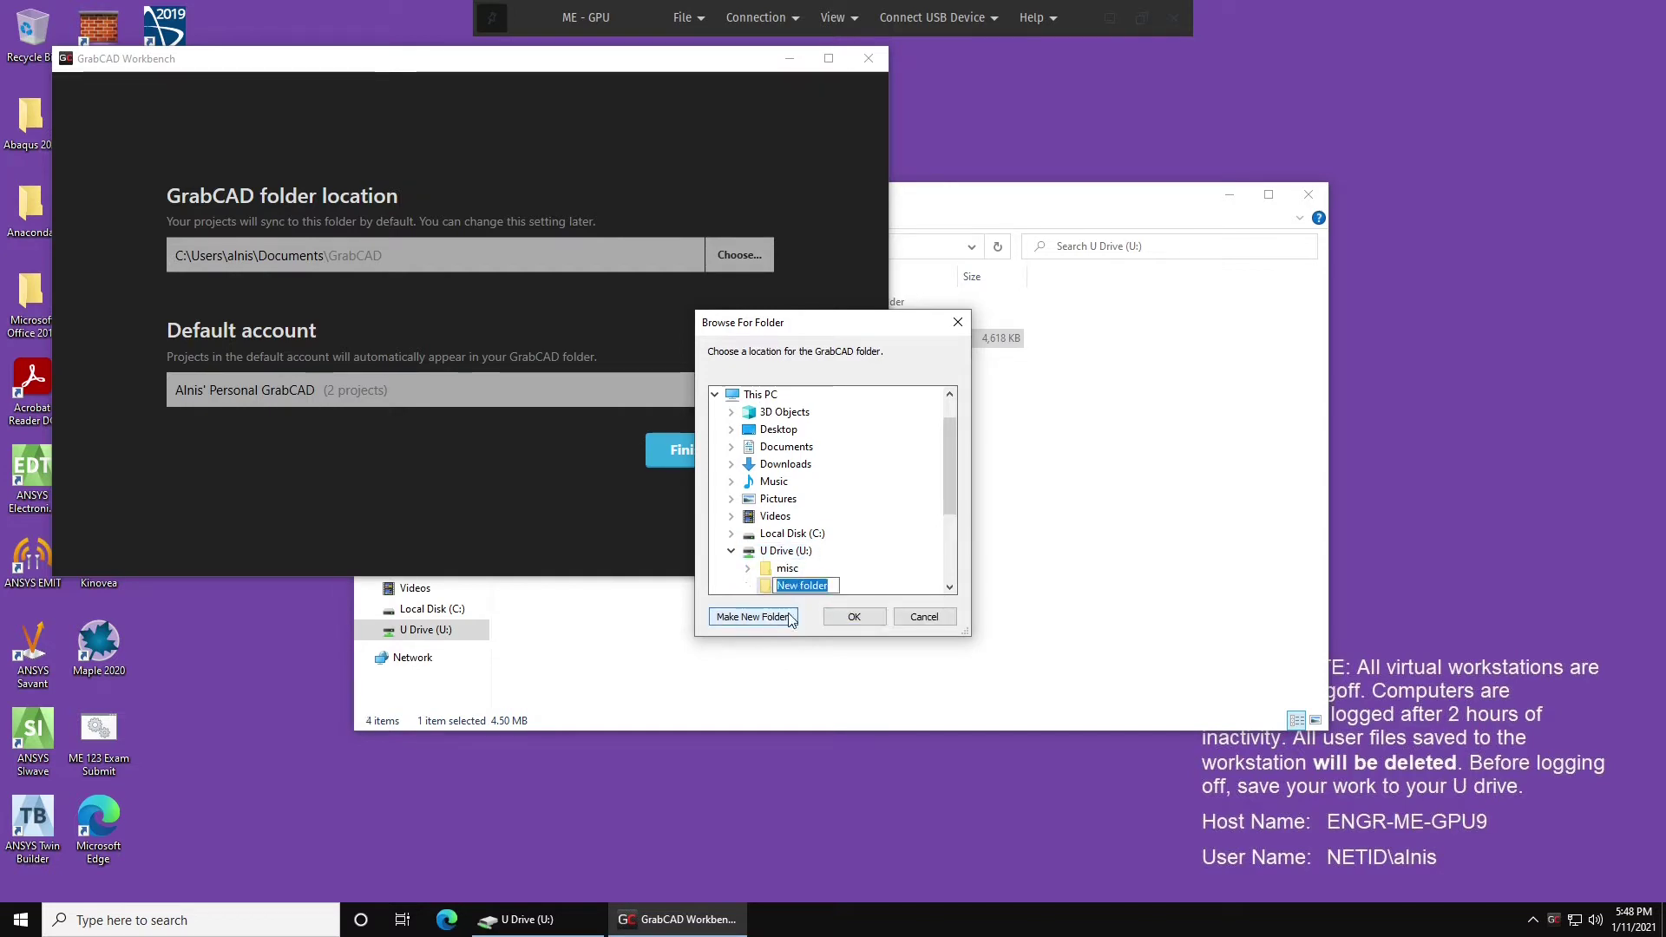
text(GrabCAD)
key(Return)
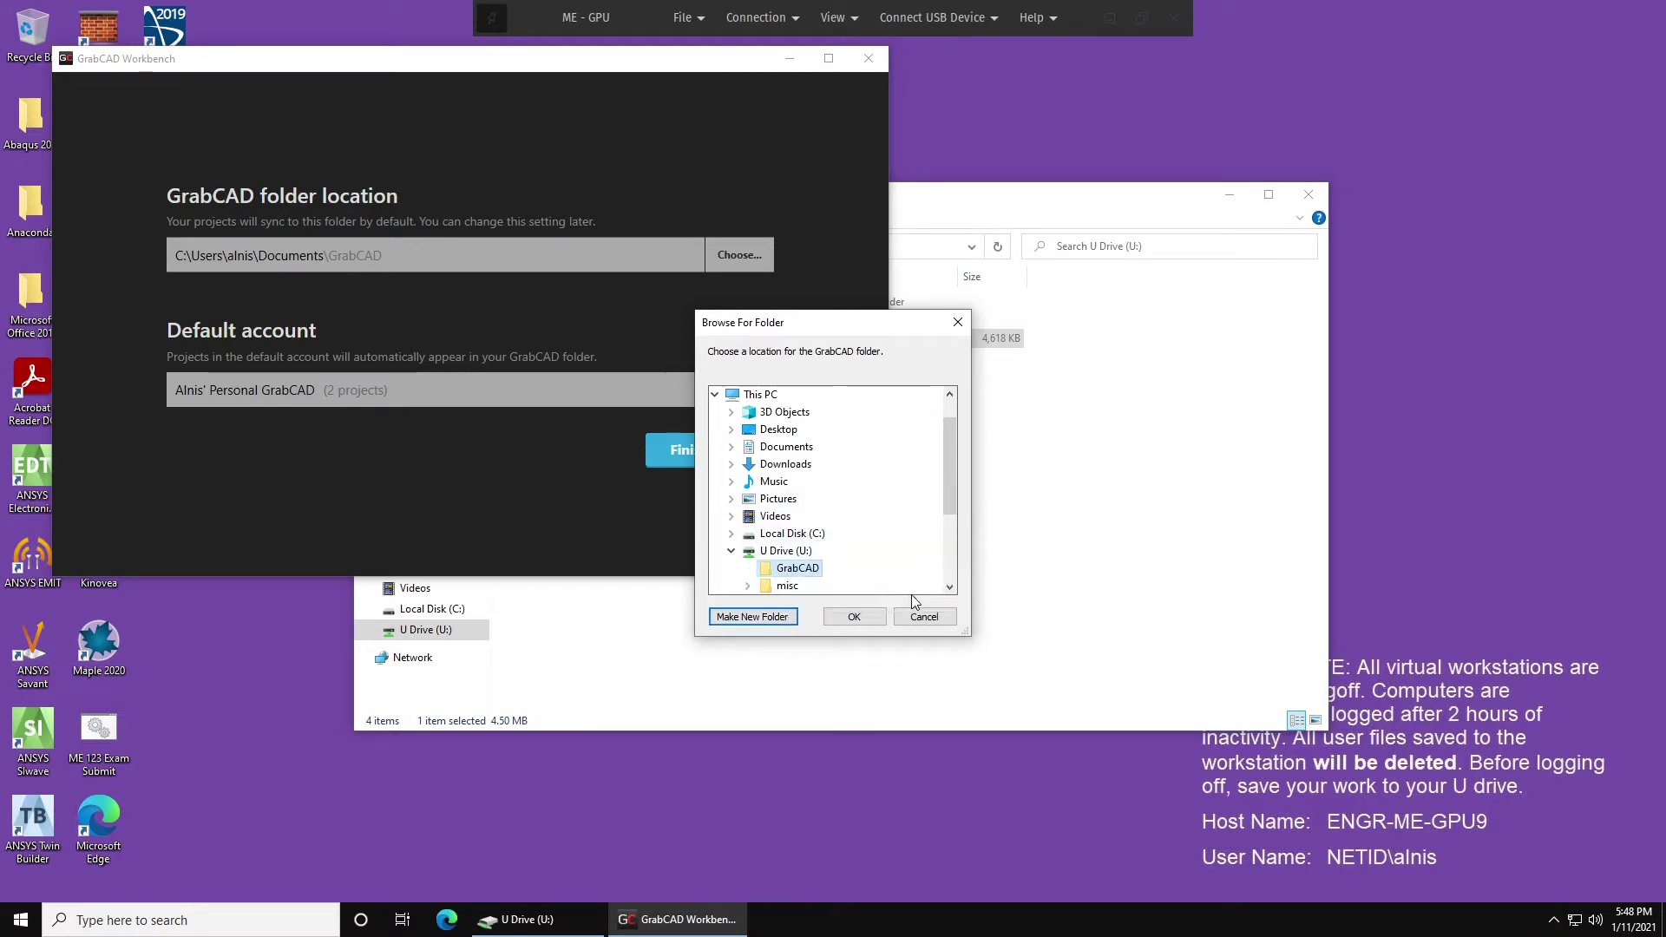
click(848, 617)
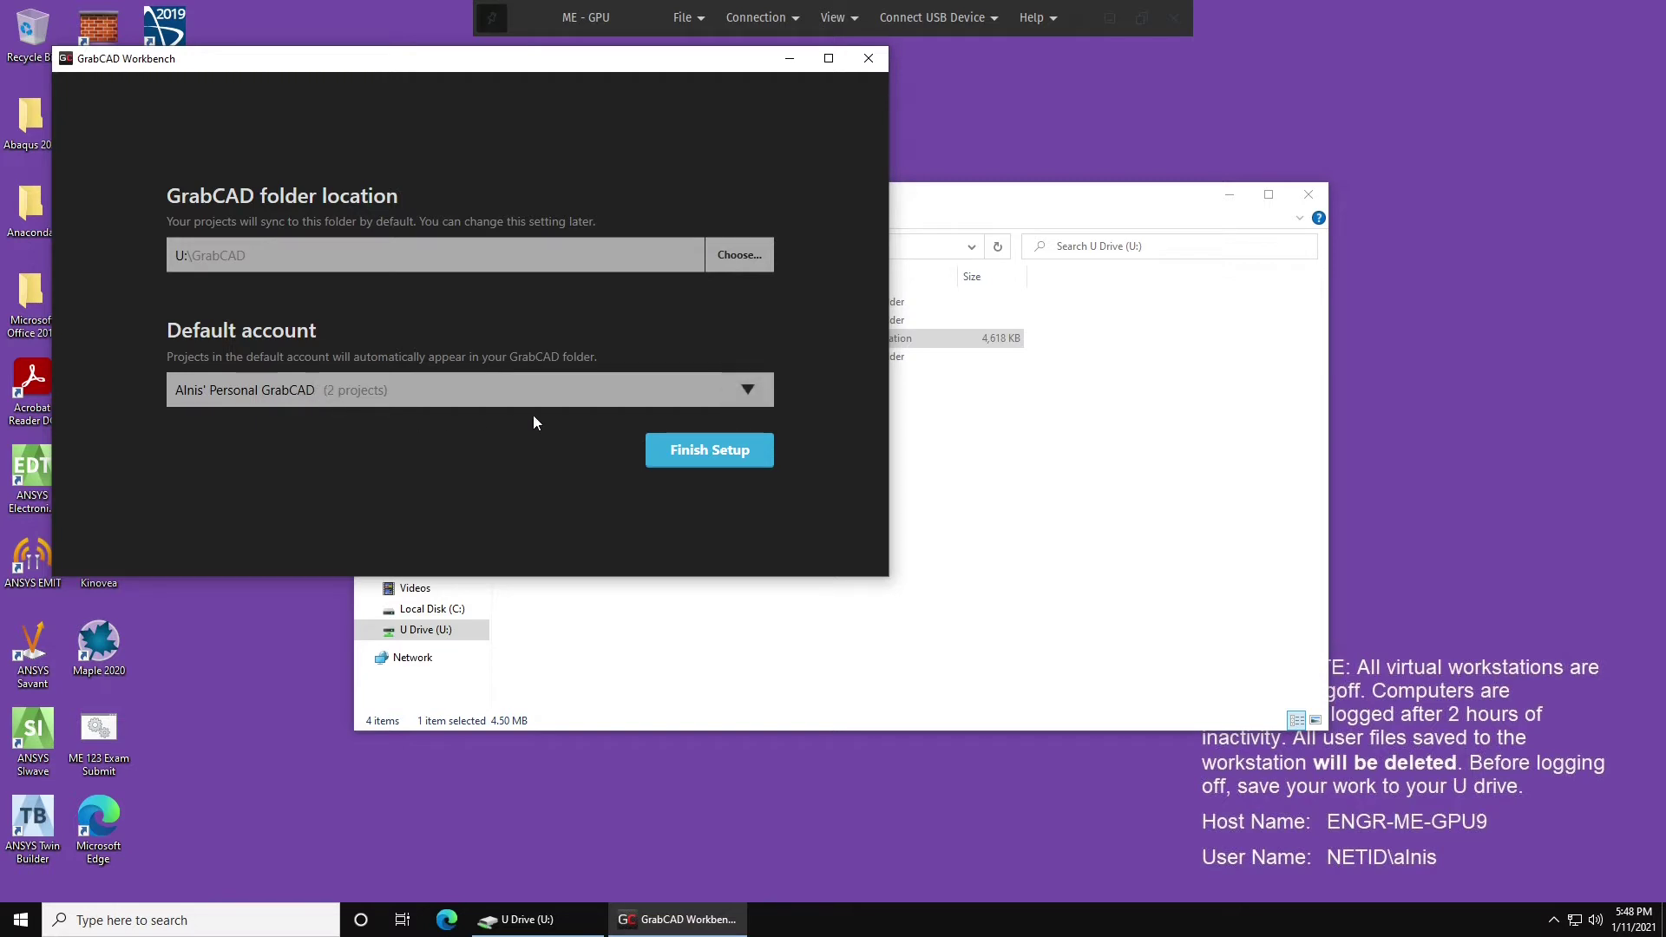
Finish setup and download the four ME 123 Homework files.
click(694, 459)
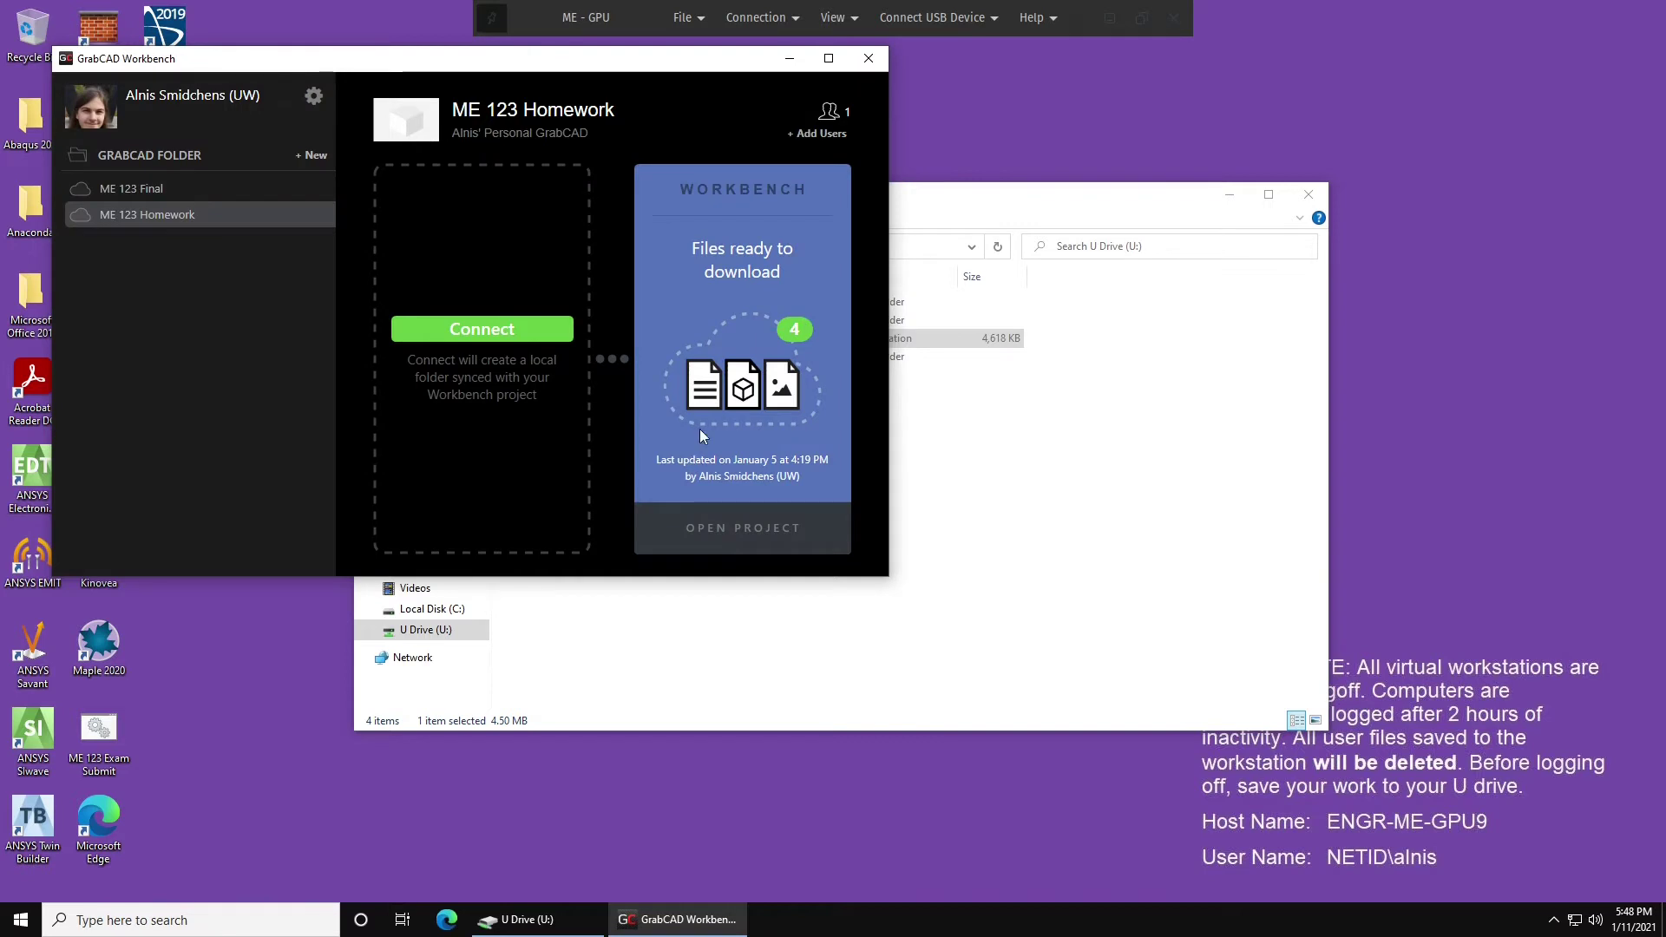
click(180, 189)
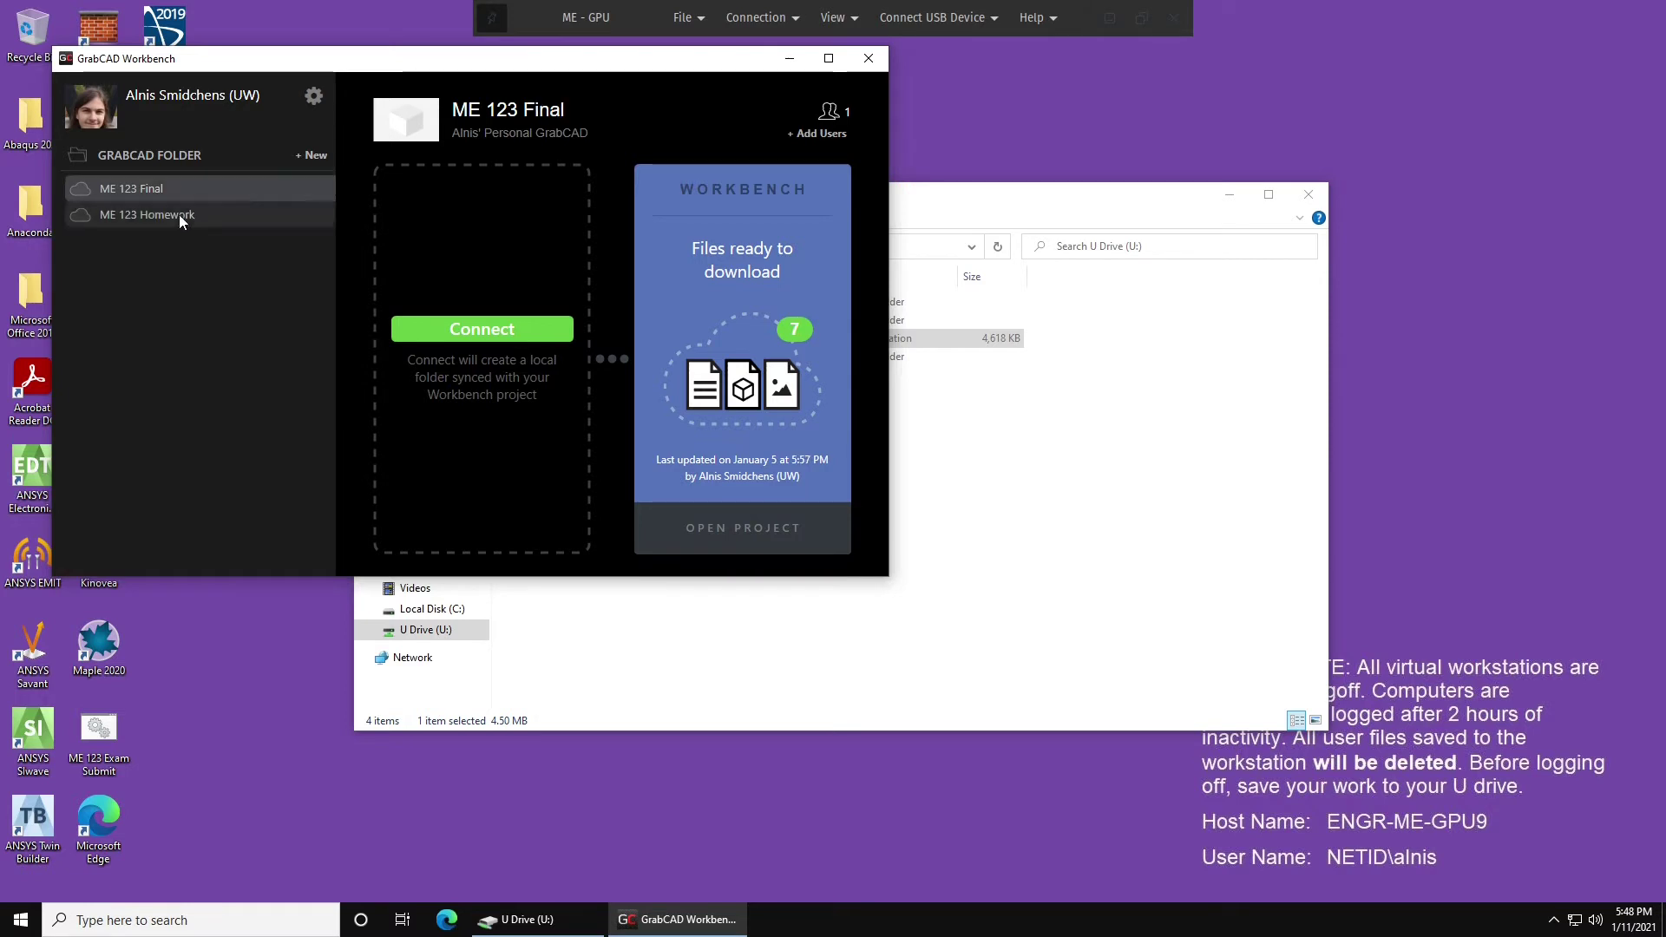
click(179, 215)
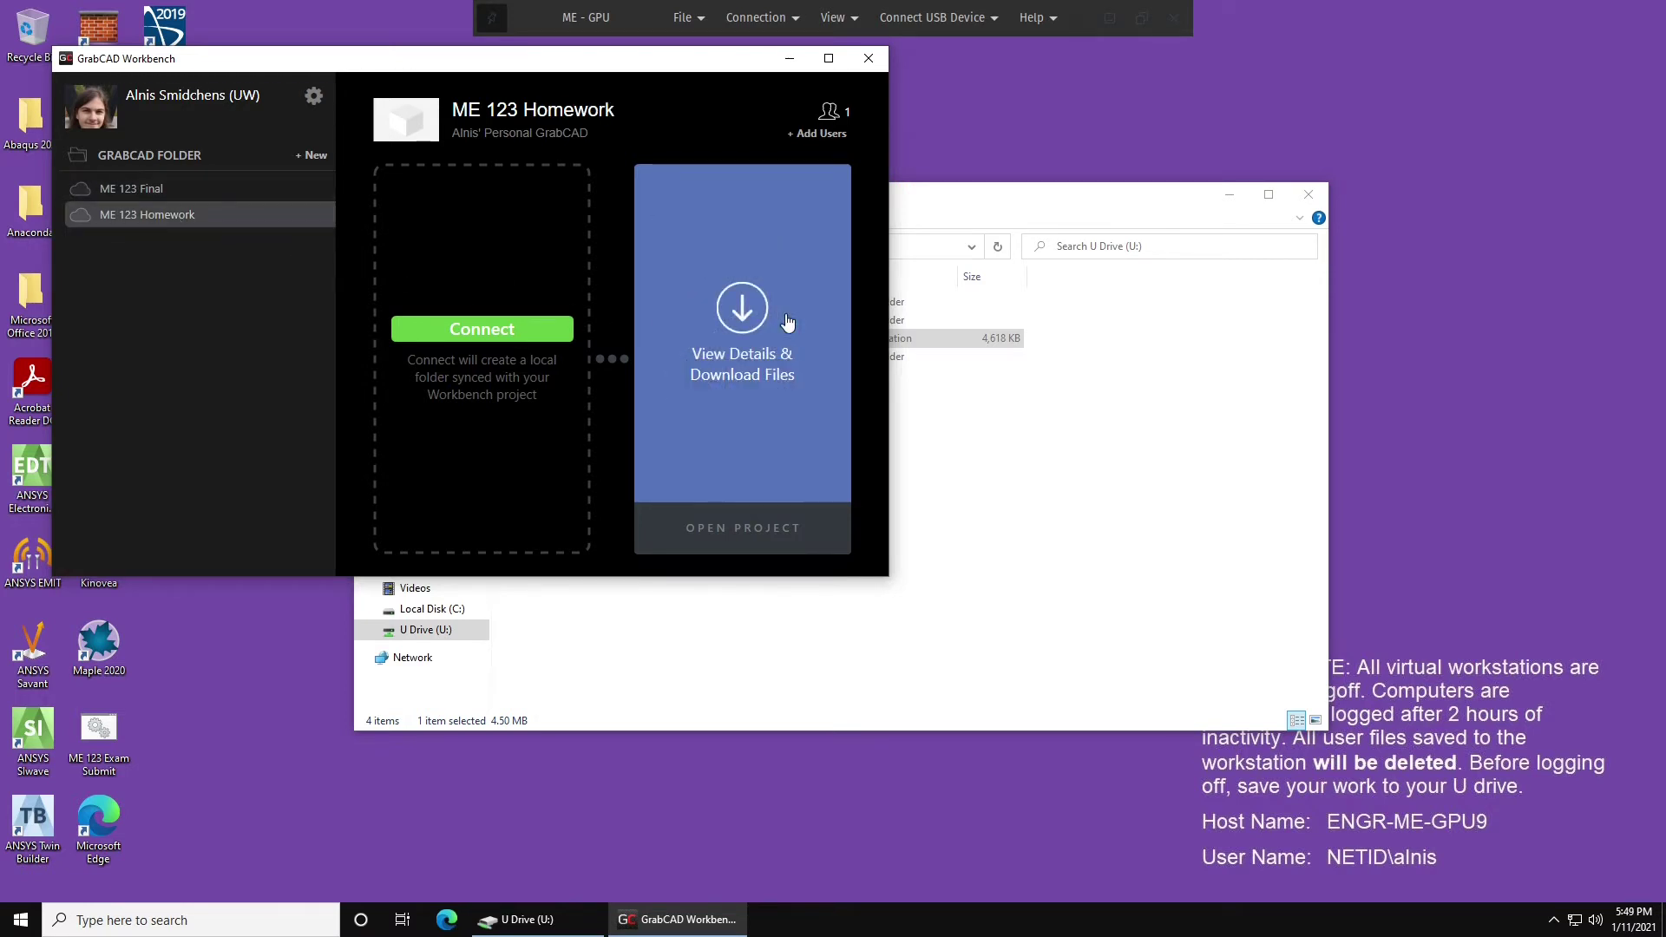
click(743, 310)
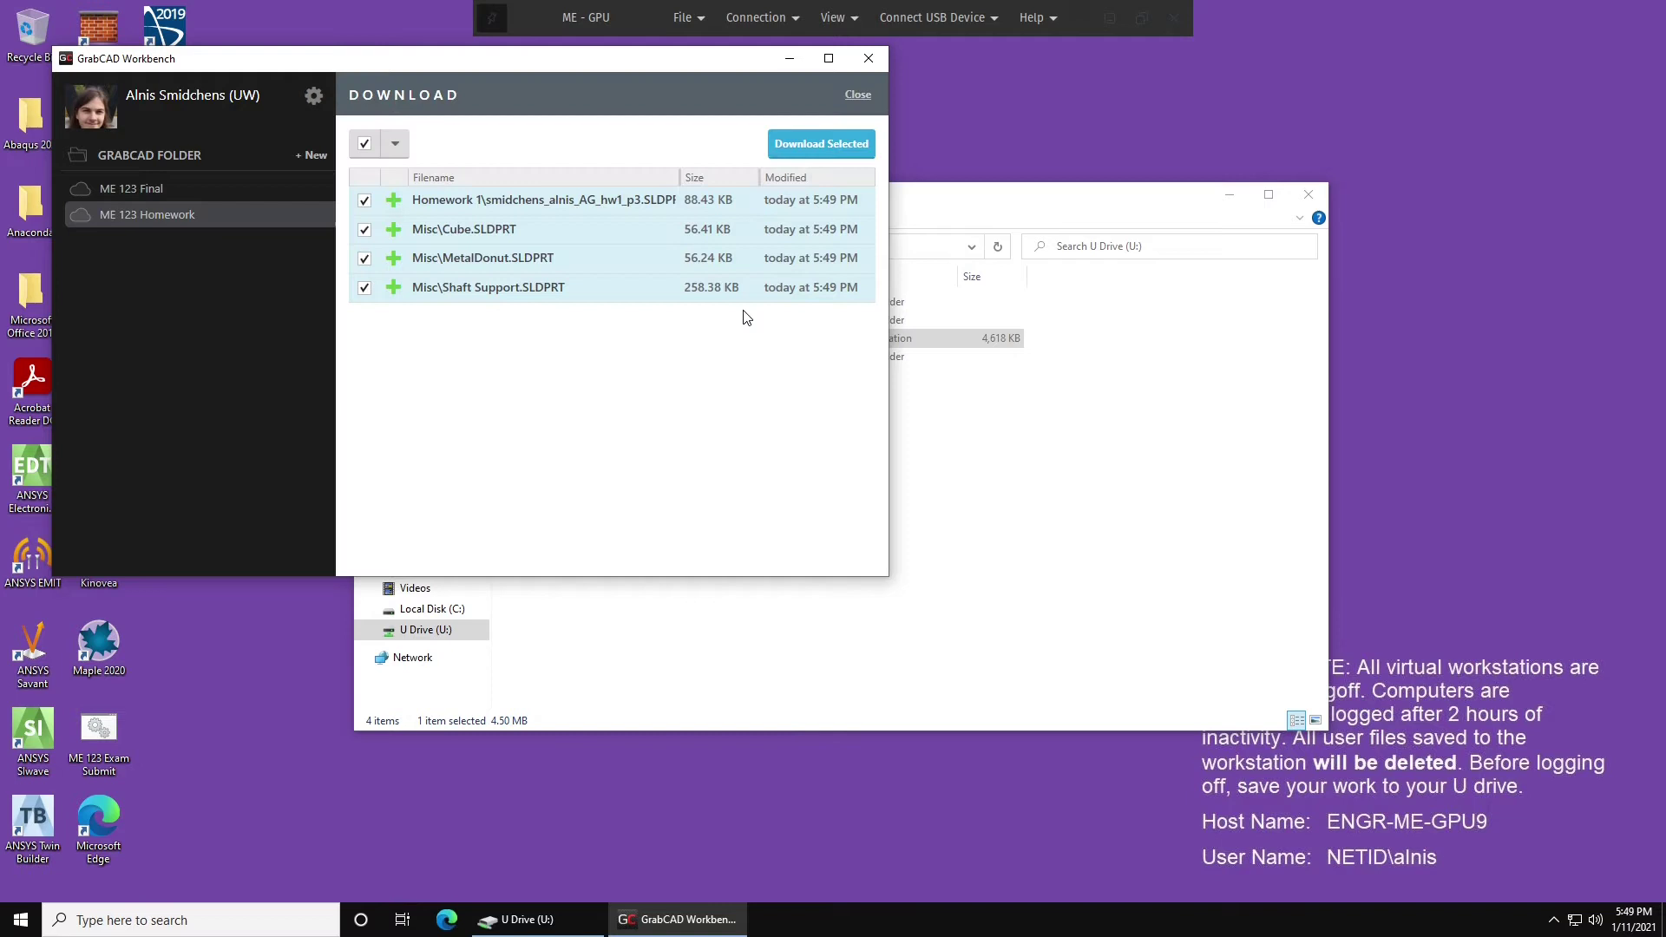
click(821, 146)
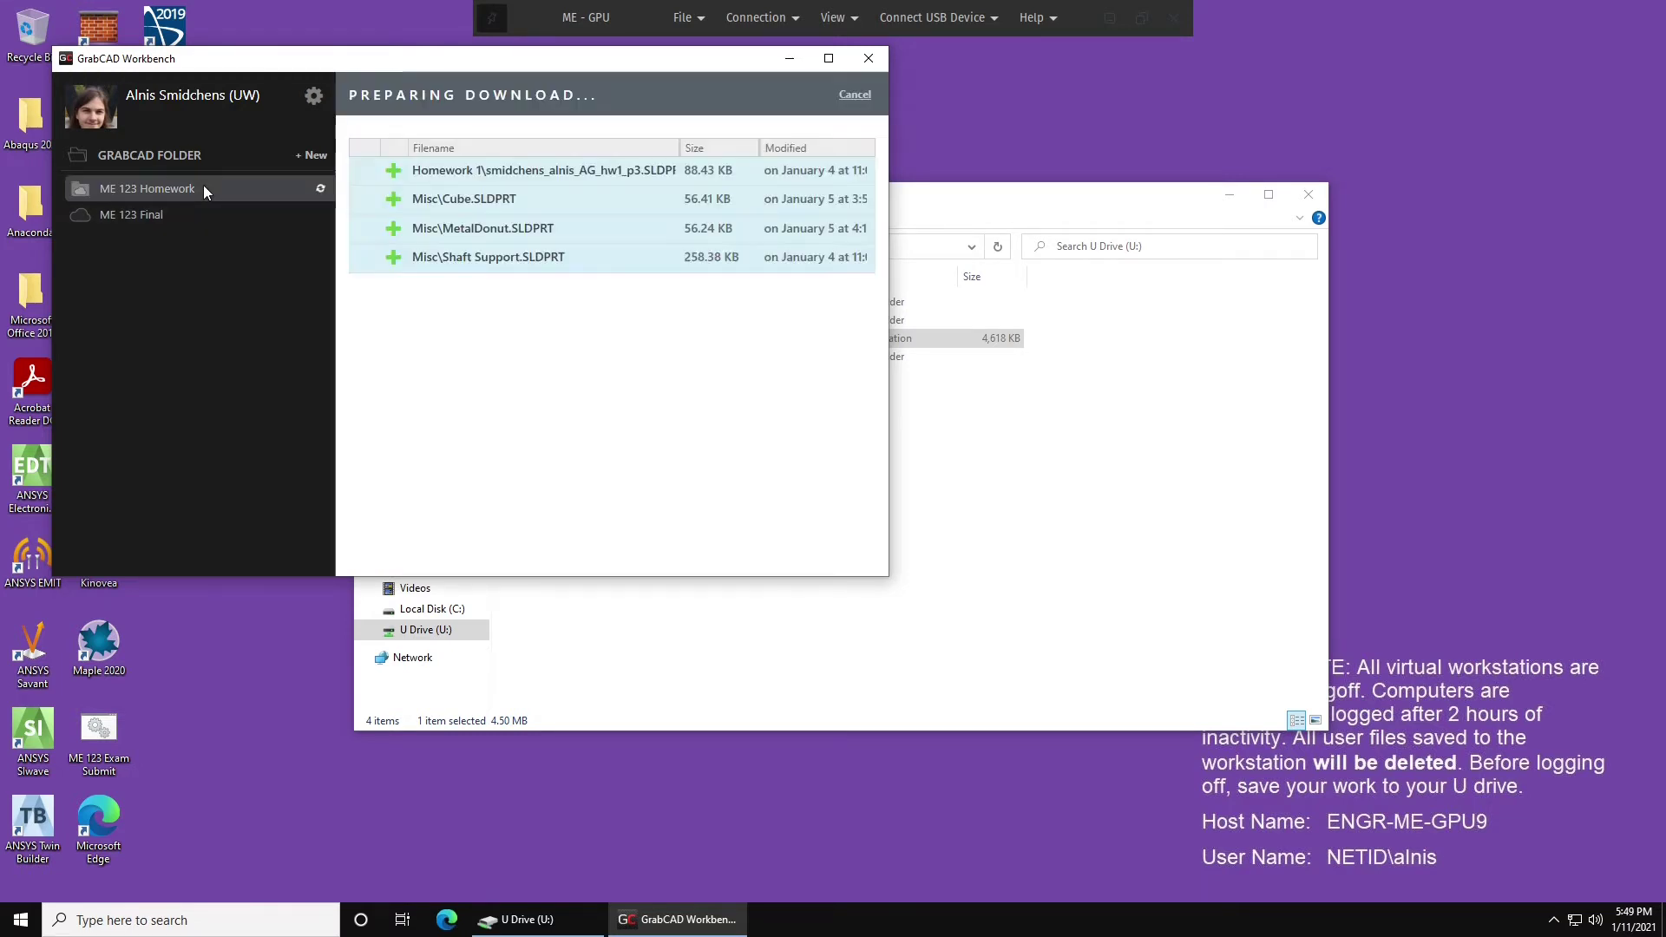
Download all seven ME 123 Final files and open U:\GrabCAD in Explorer to check them.
click(216, 213)
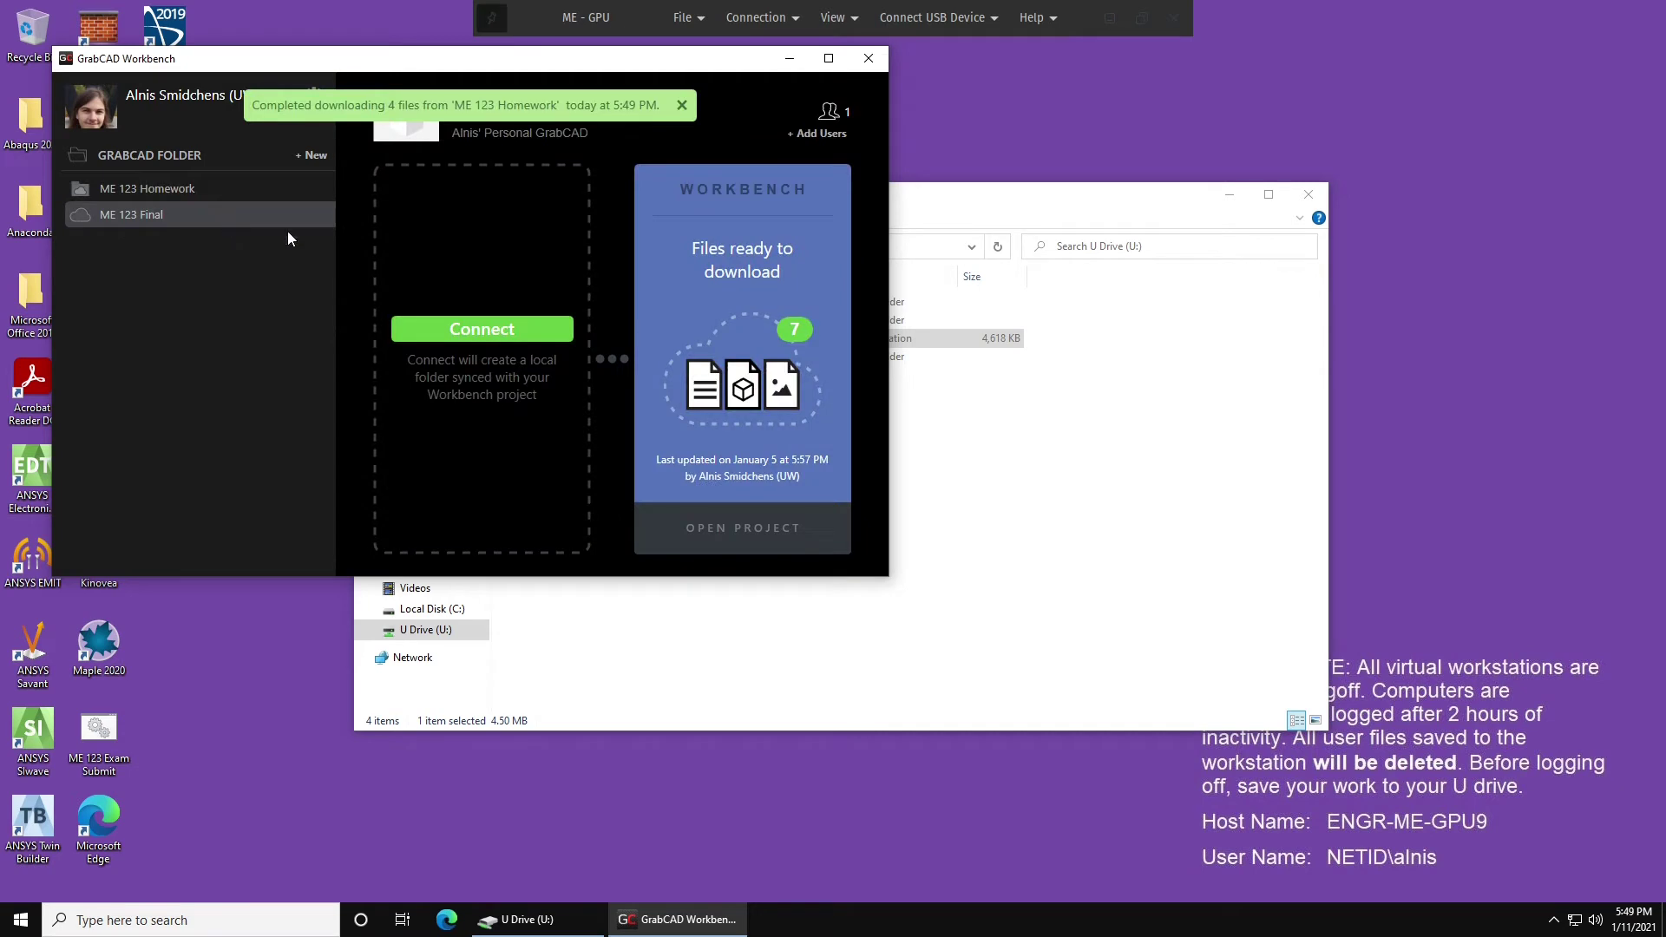
click(748, 264)
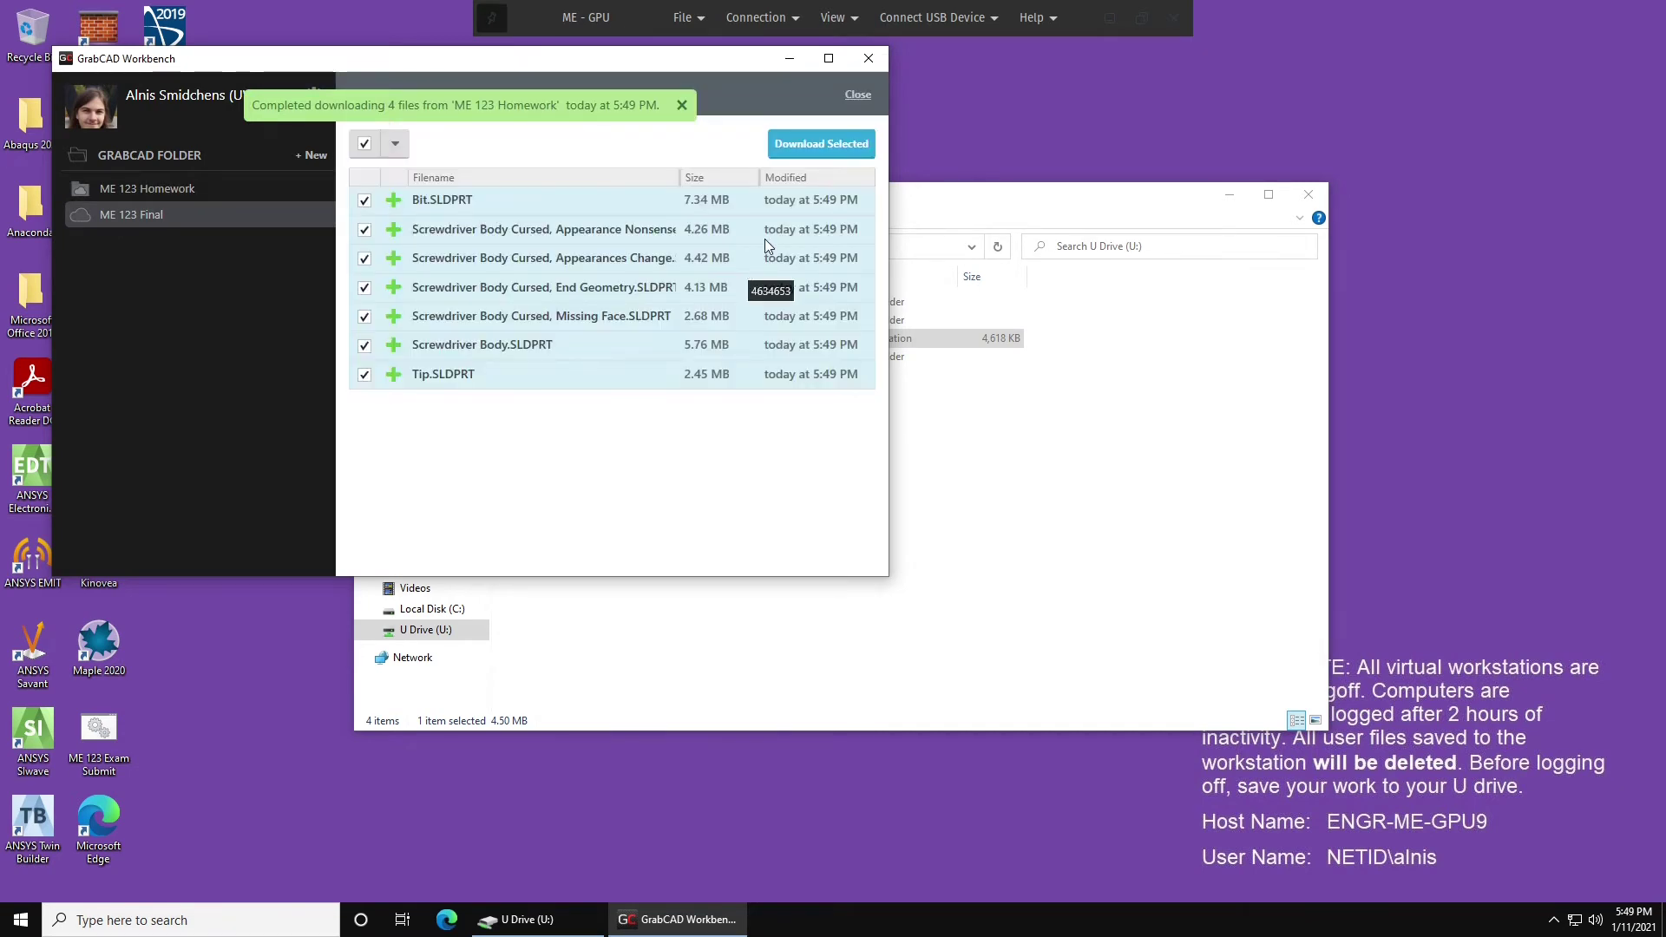
click(821, 144)
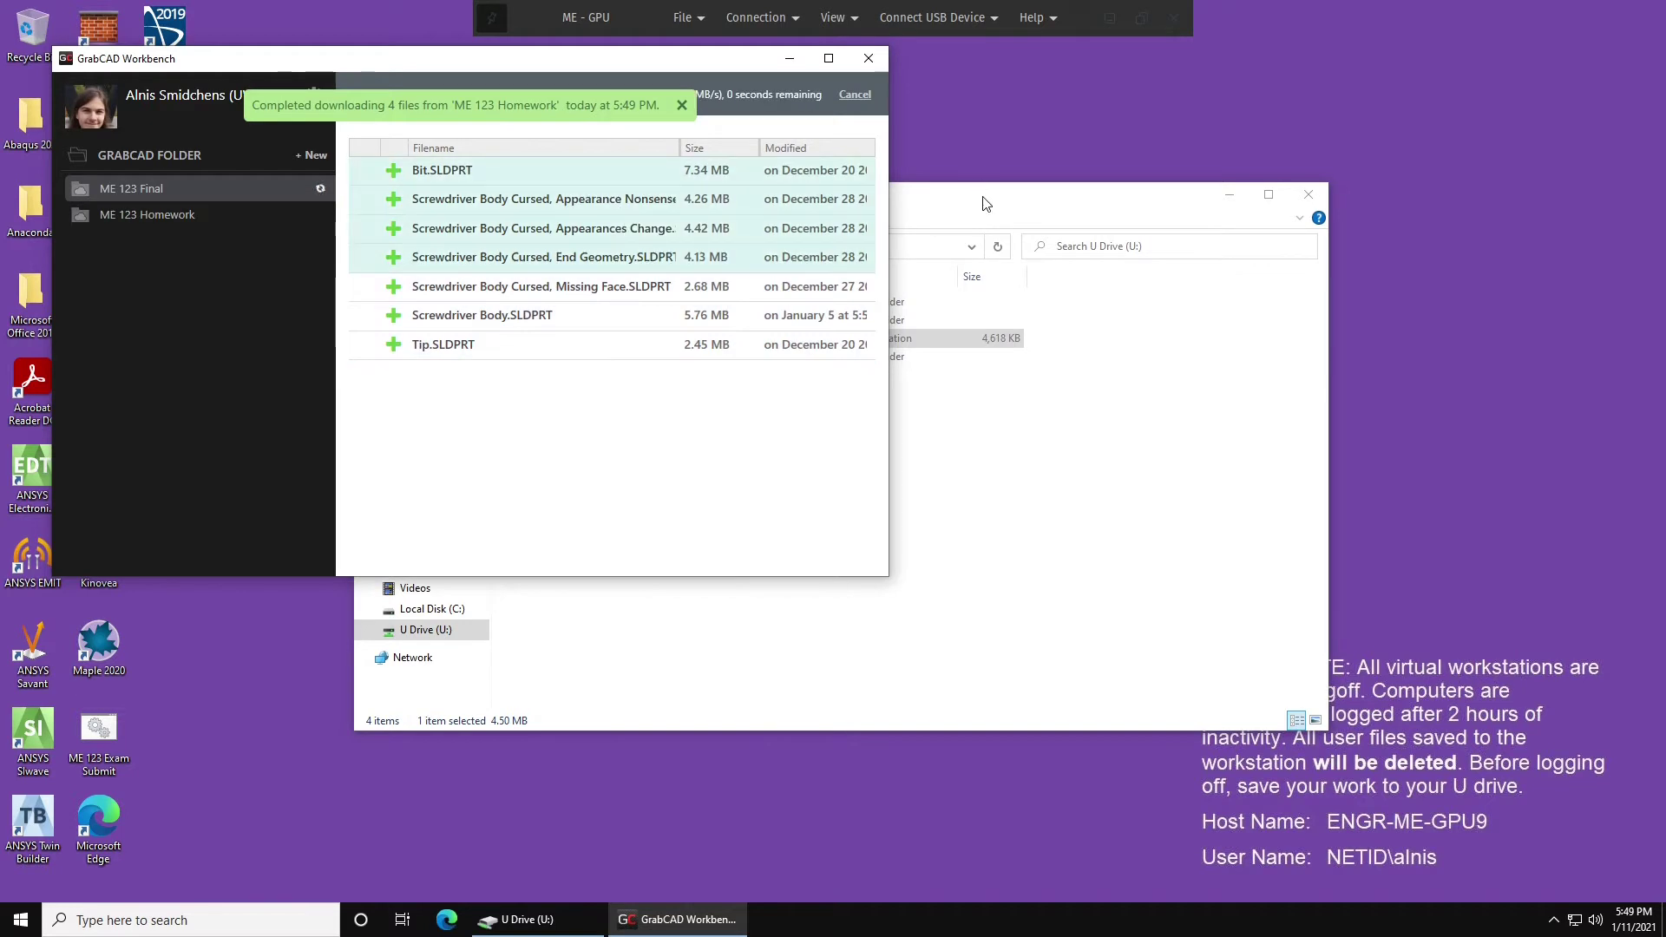
drag(985, 203, 1332, 180)
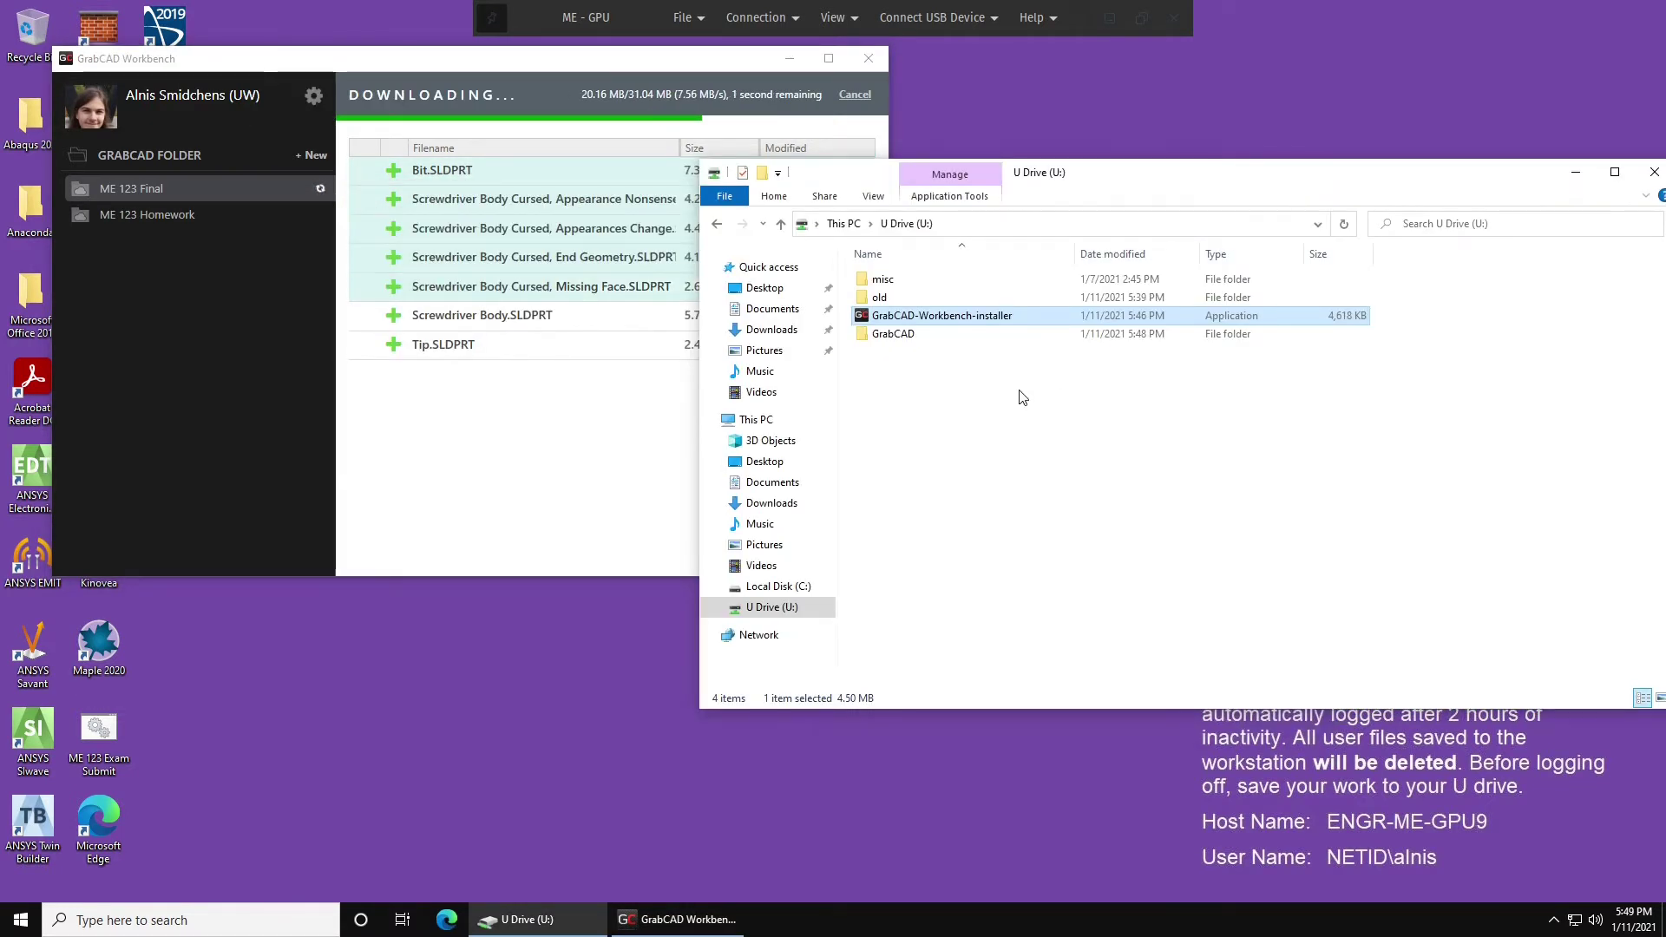
double_click(935, 335)
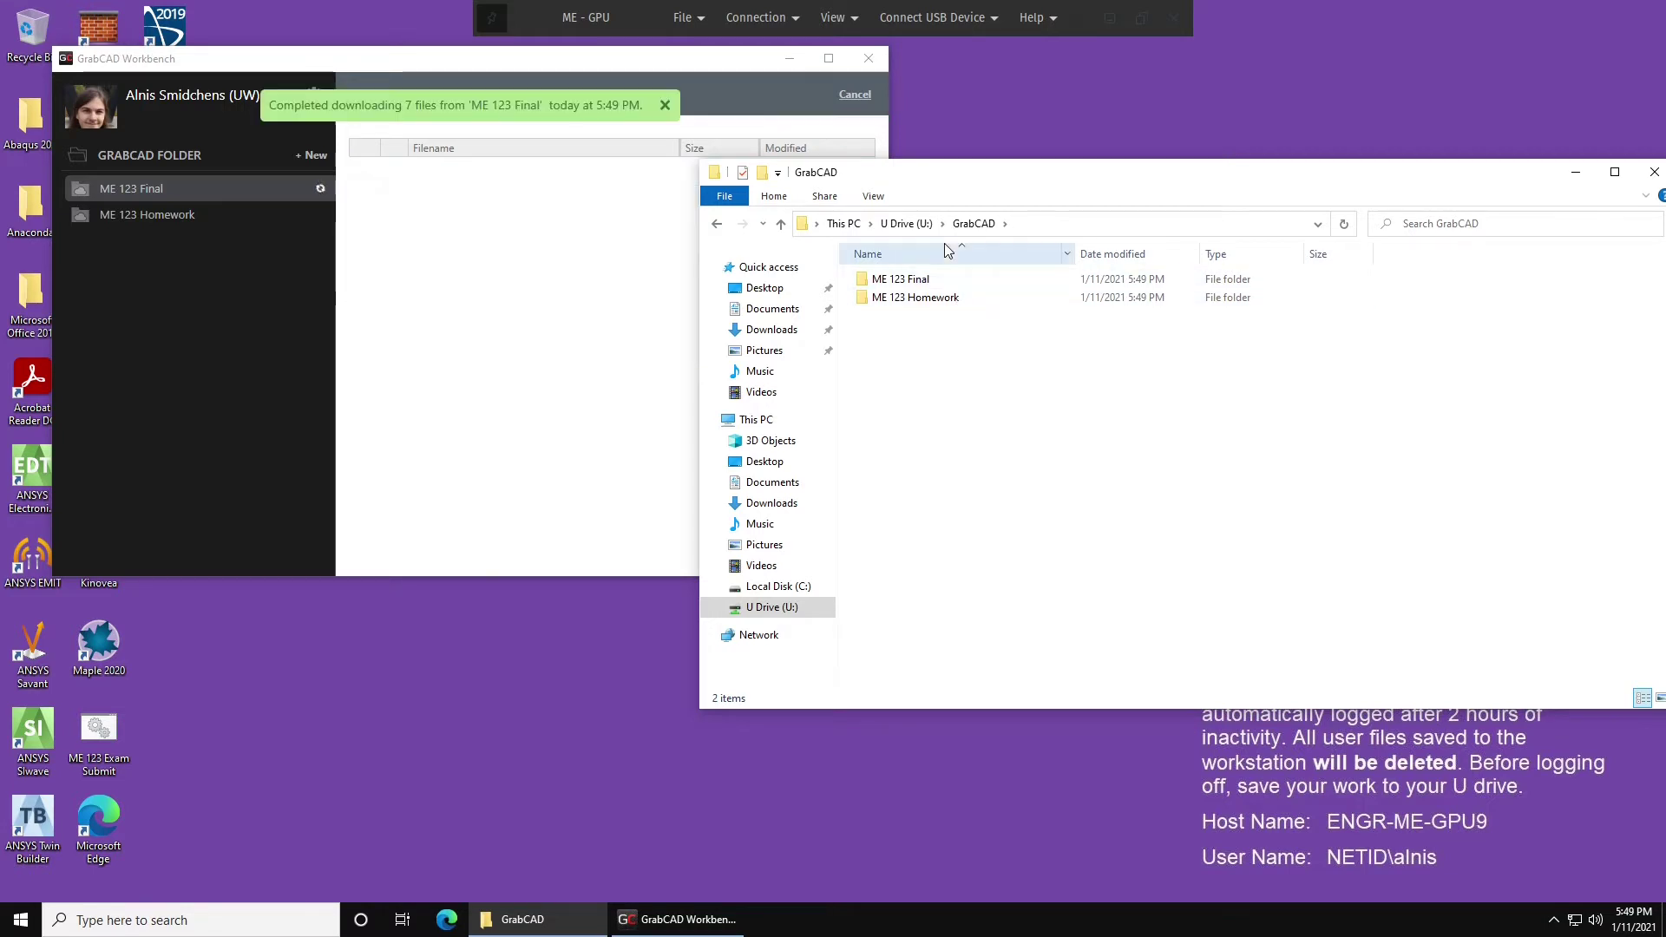
Dismiss the download-complete notice and start manually connecting another project.
click(347, 175)
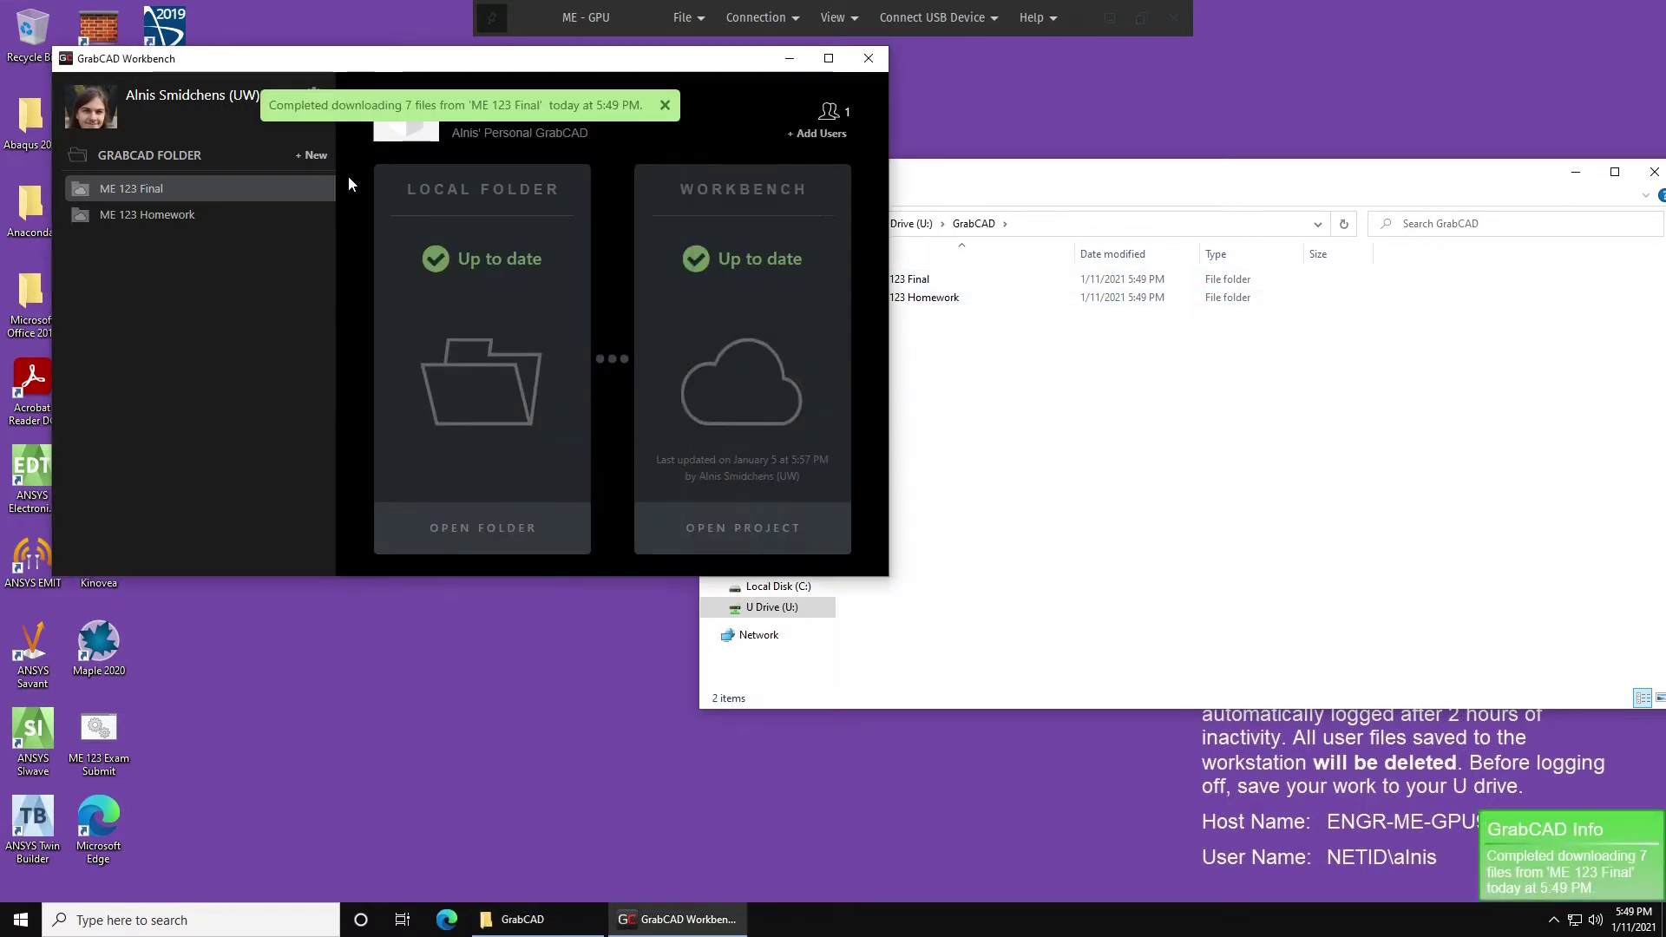
click(665, 105)
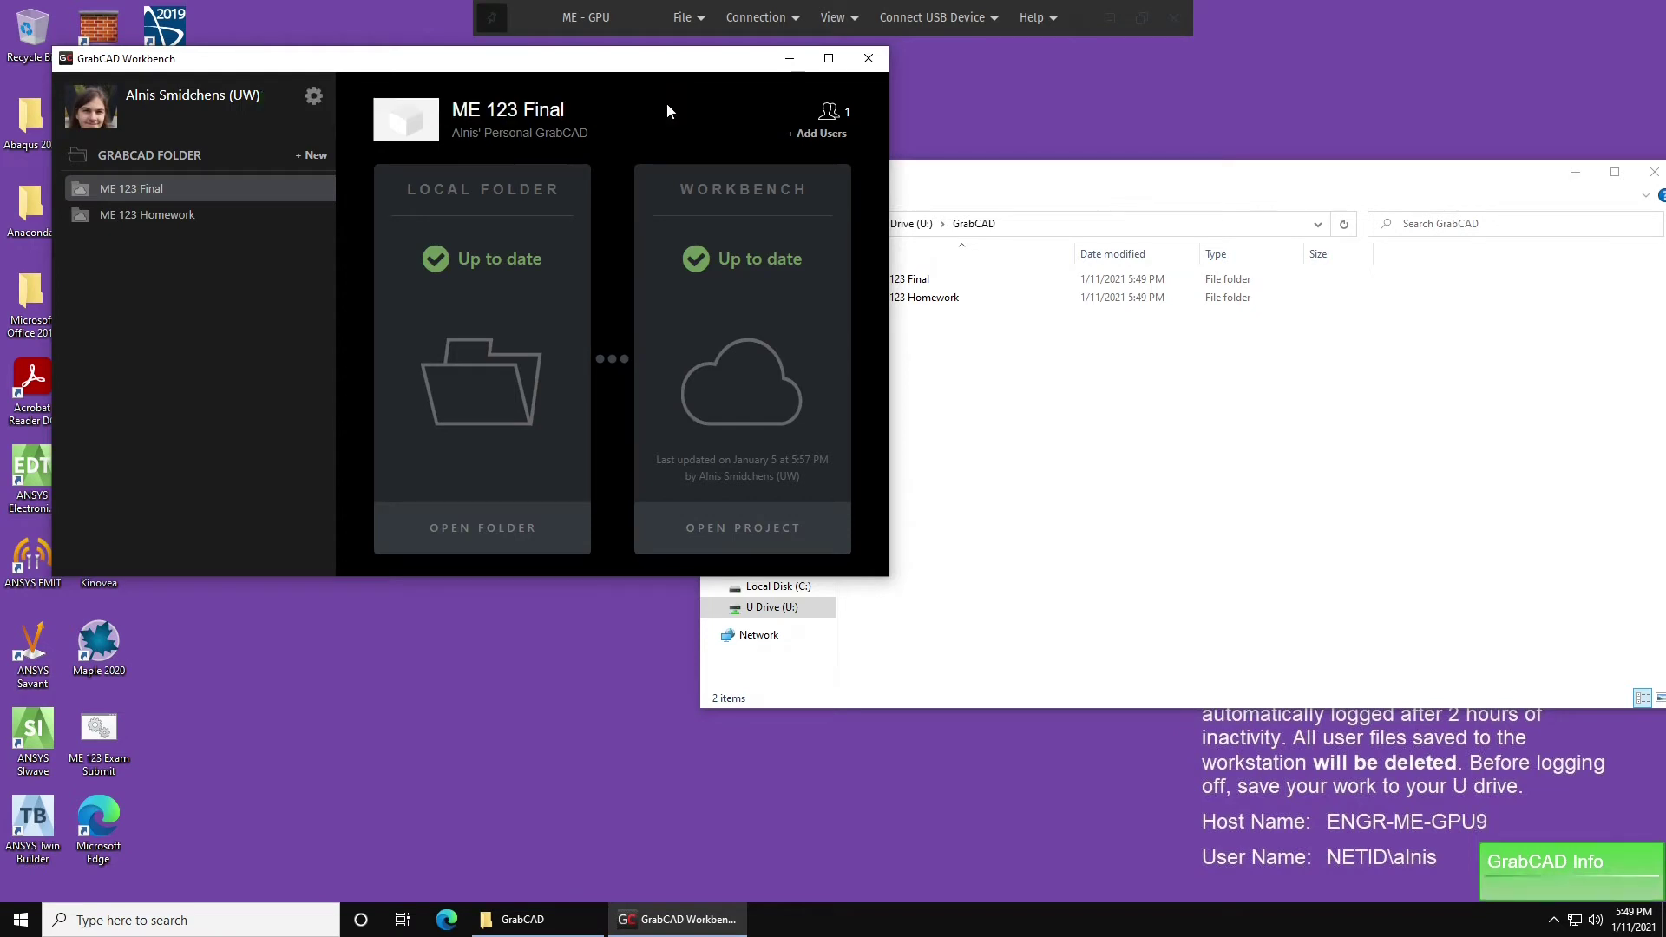
click(314, 98)
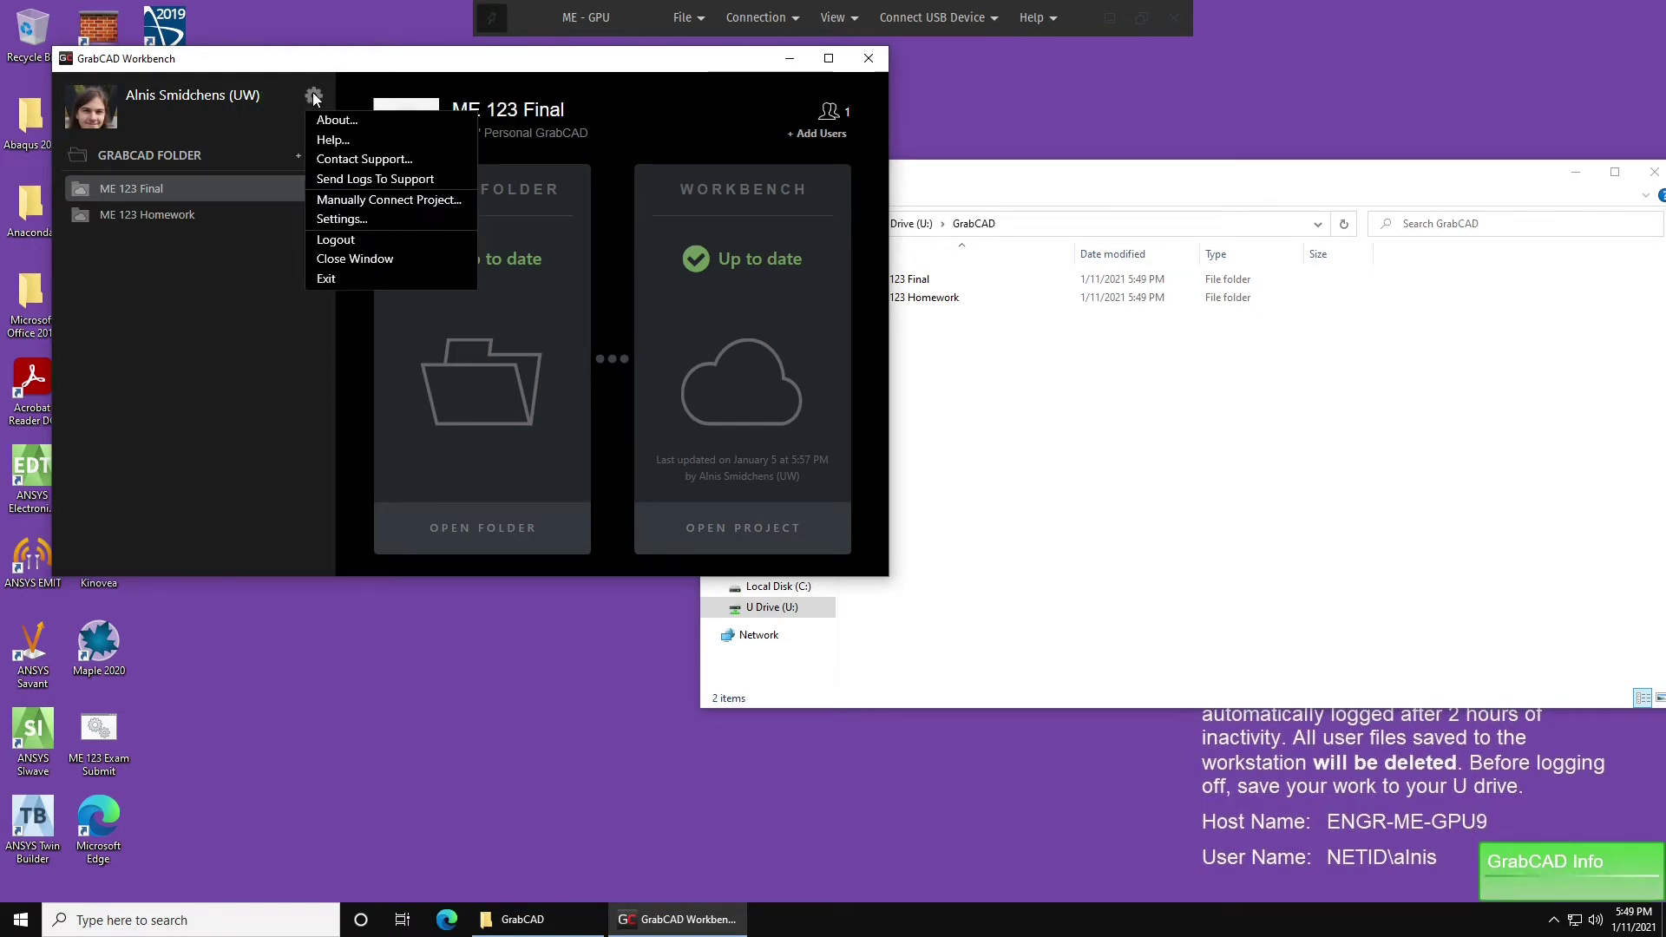
click(356, 199)
Link UWROV 2020-2021 to a new 'UWROV 2020-2021' folder inside U:\GrabCAD.
scroll(593, 254, down, 3)
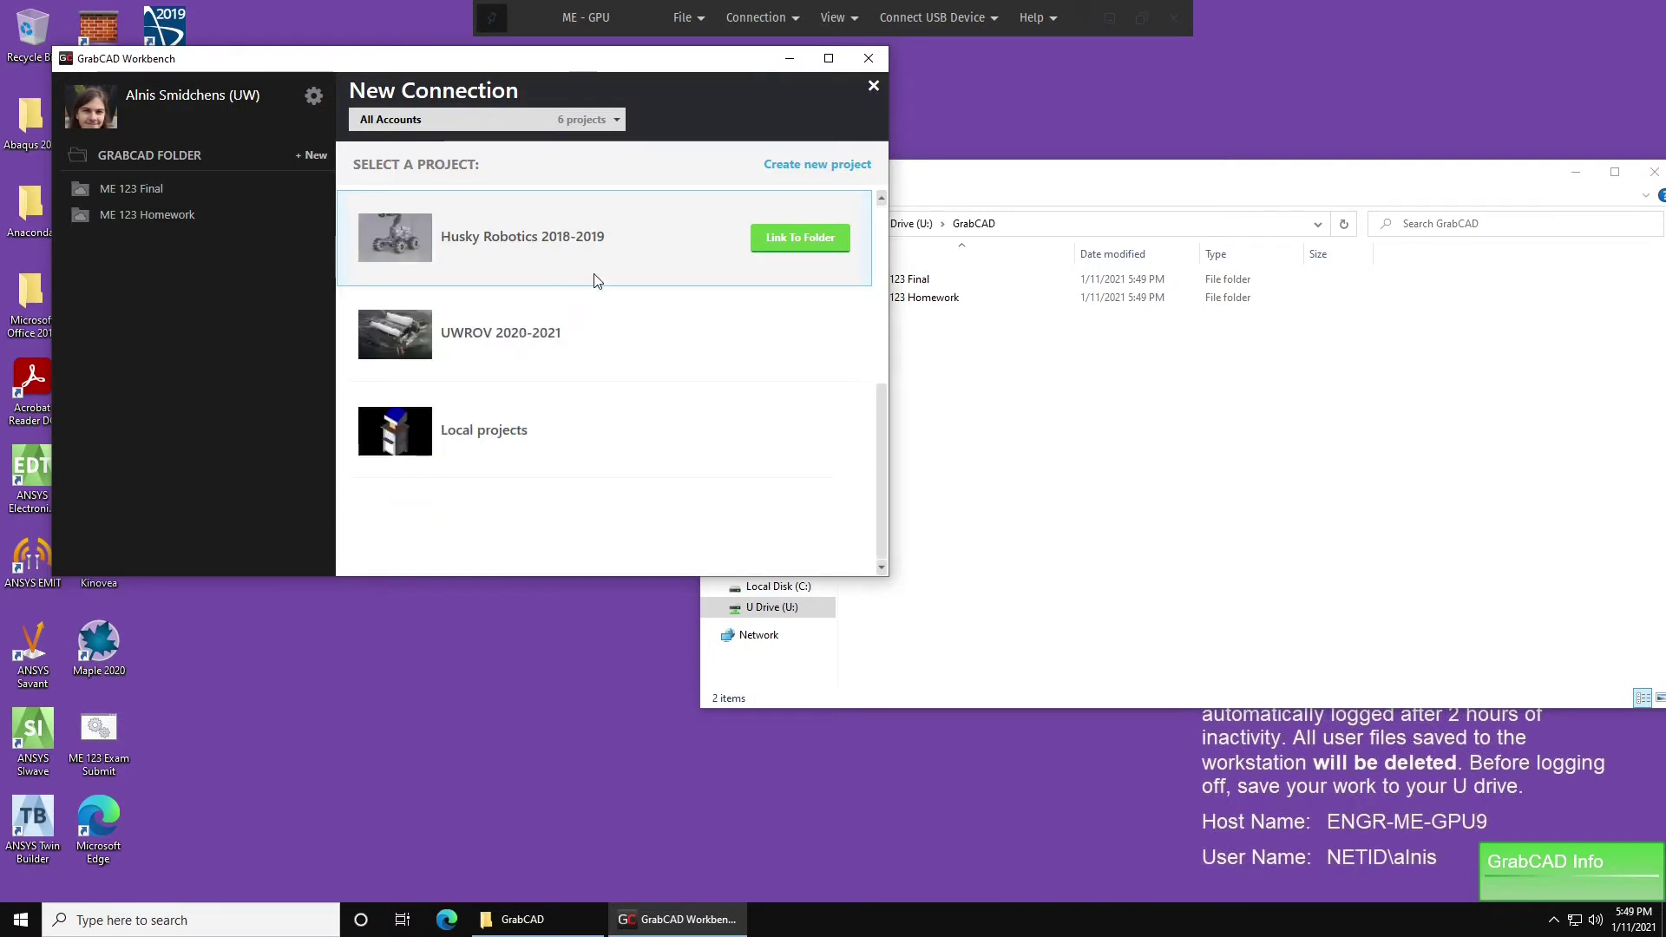
scroll(598, 317, up, 3)
scroll(590, 359, down, 3)
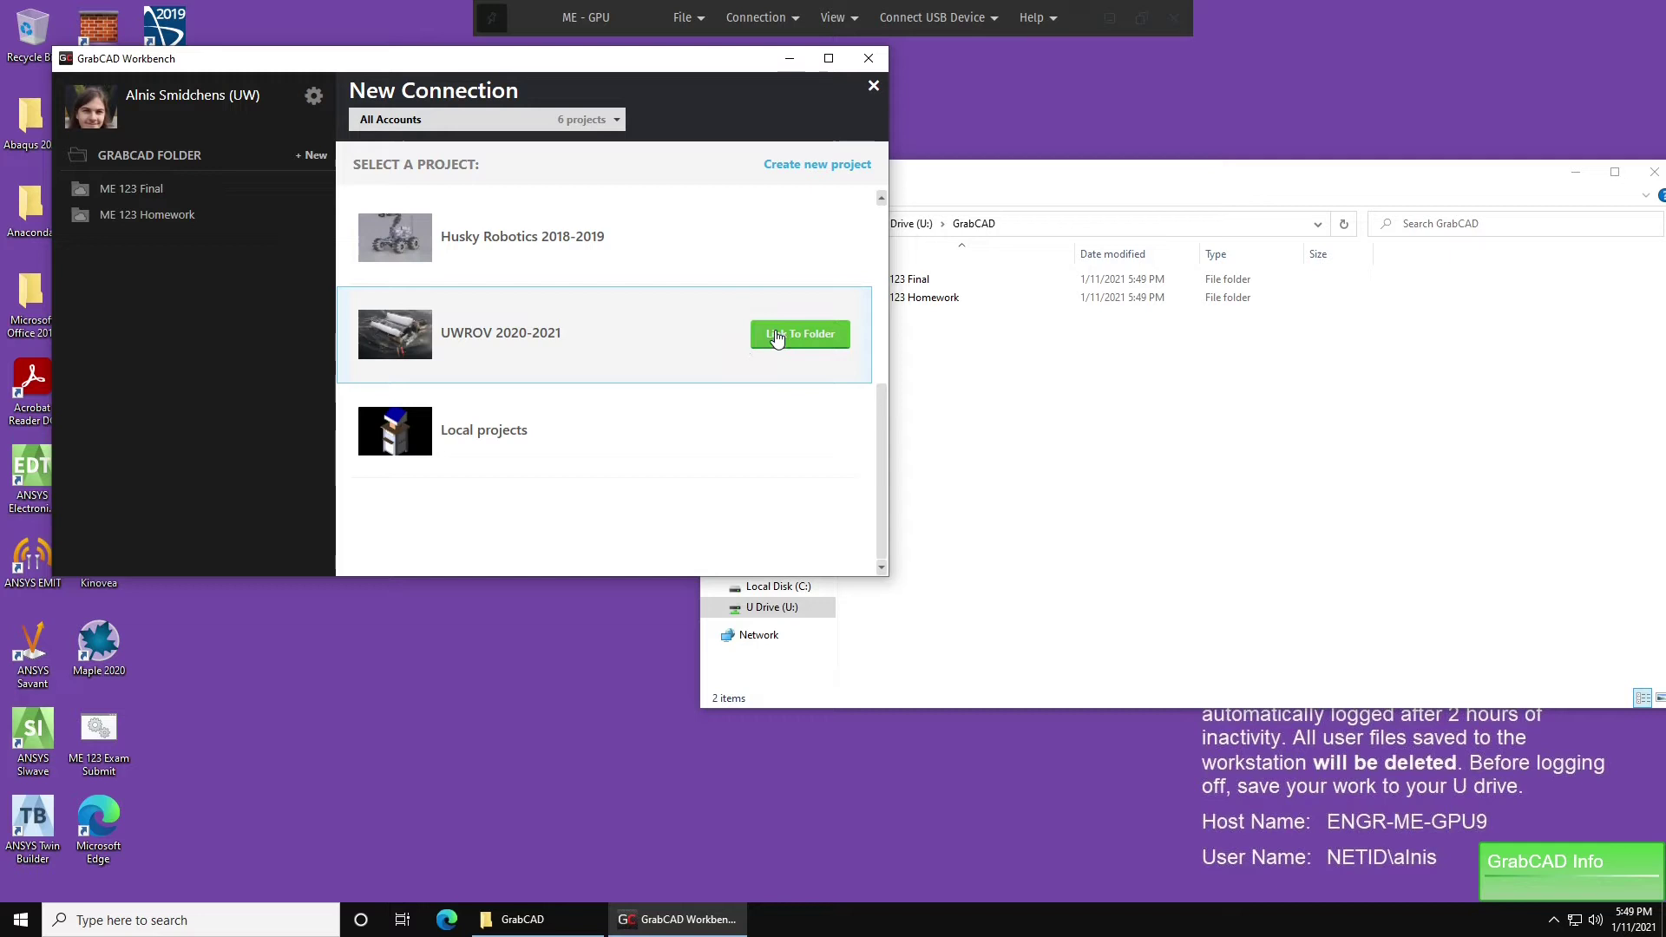
click(777, 338)
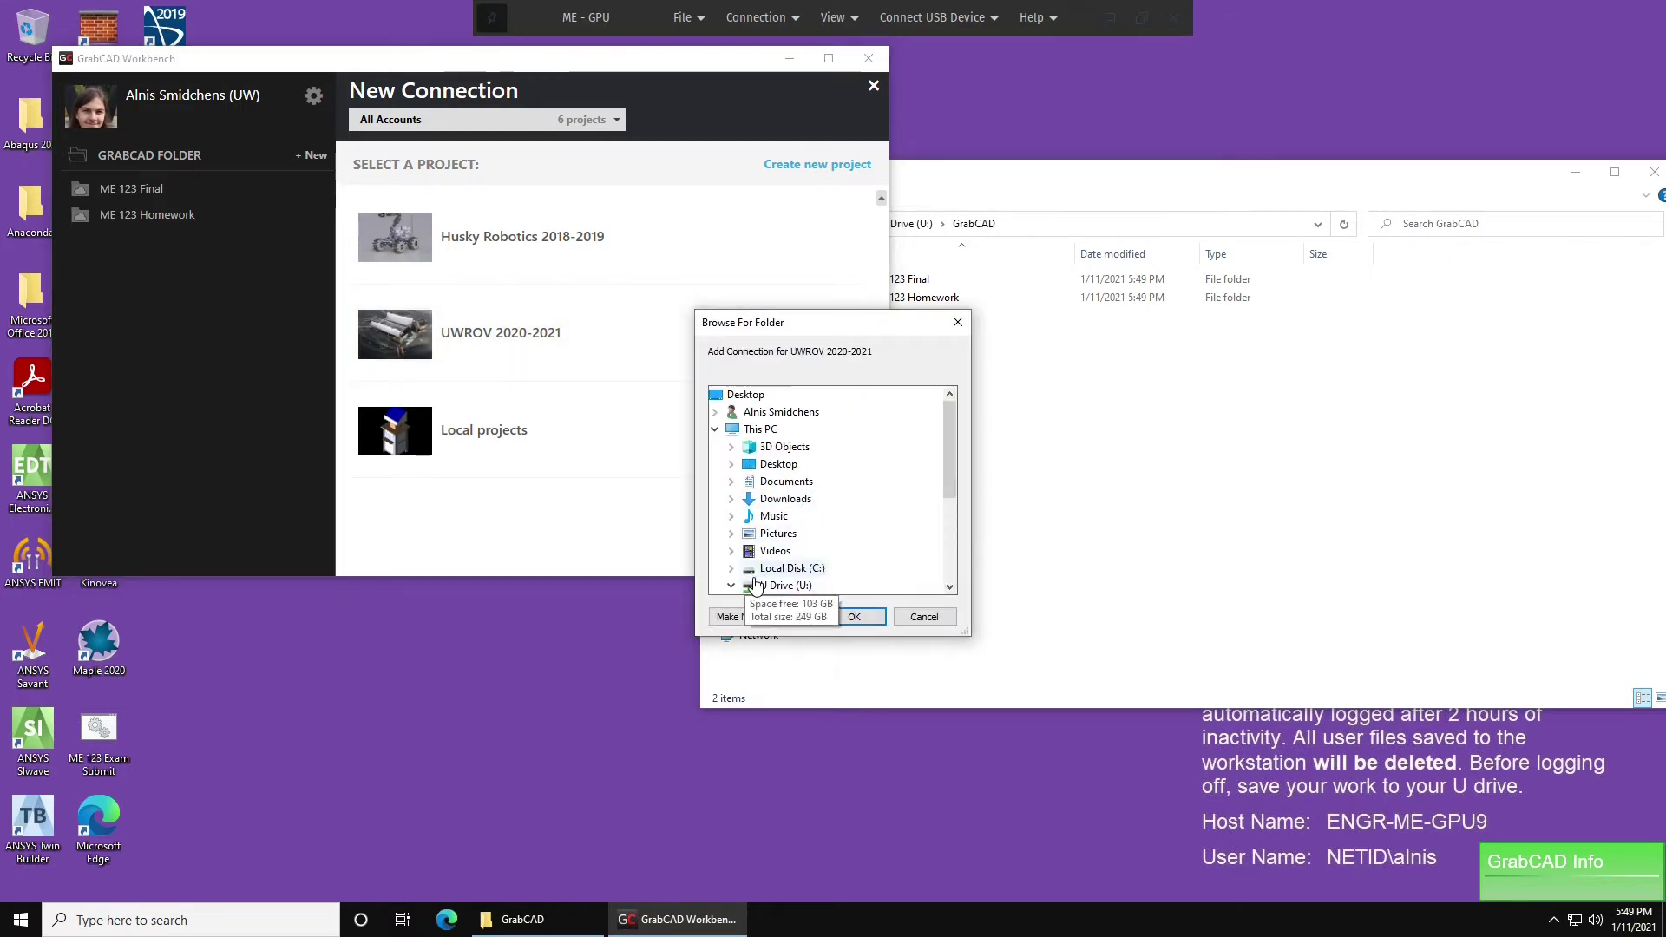
scroll(789, 572, down, 3)
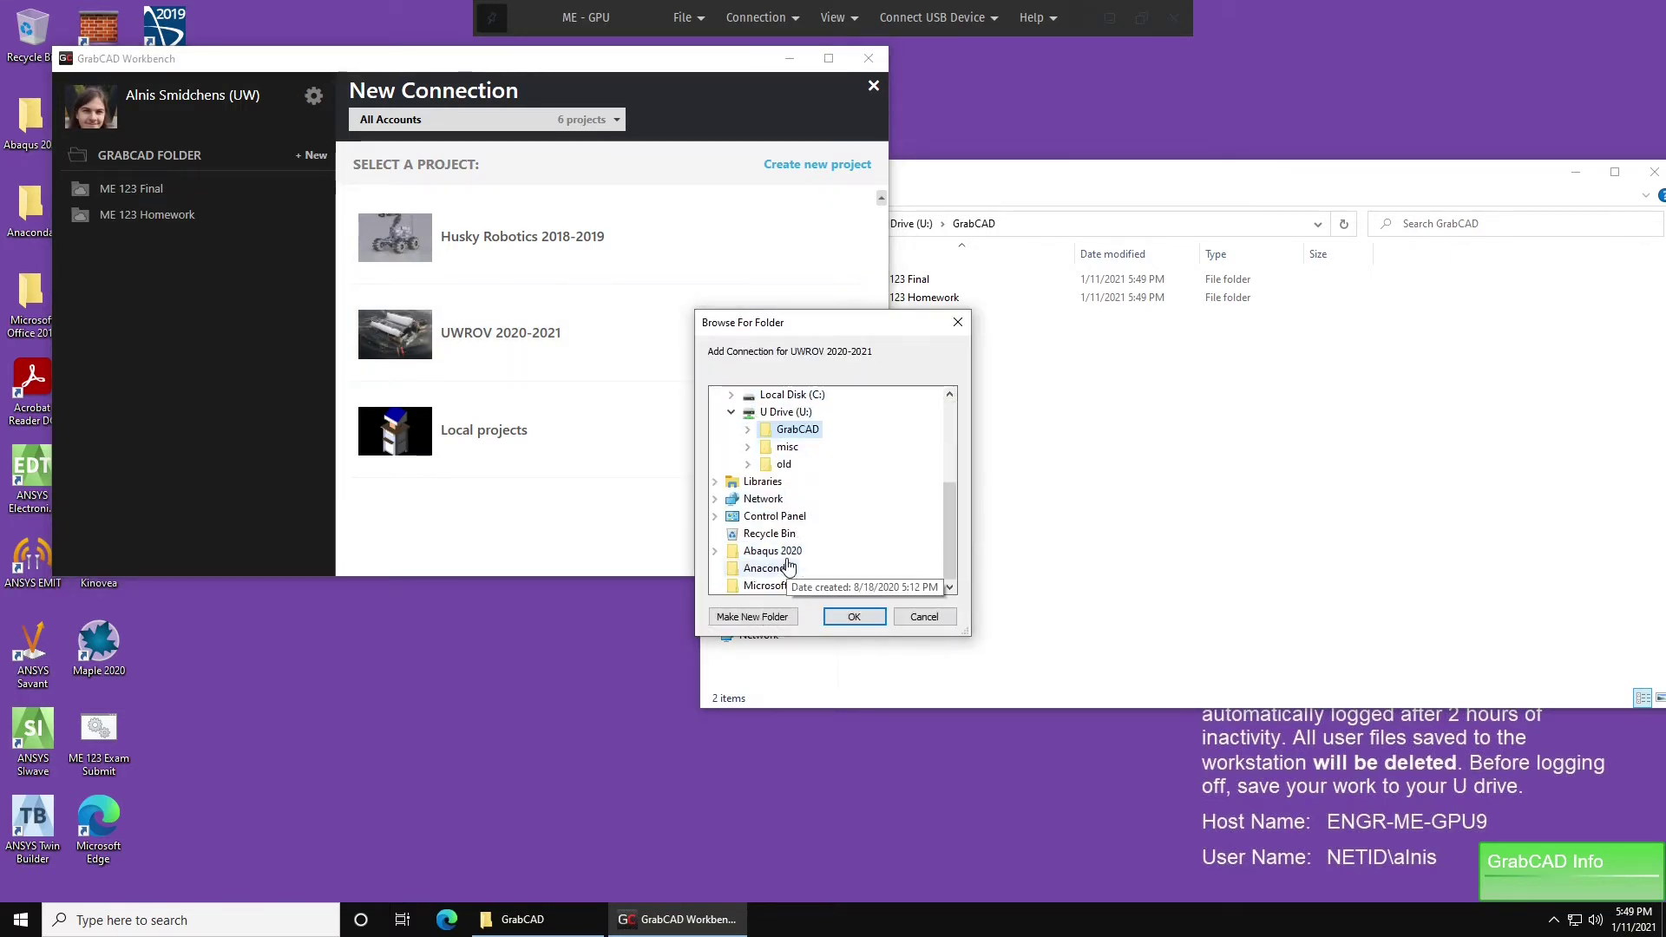
double_click(768, 431)
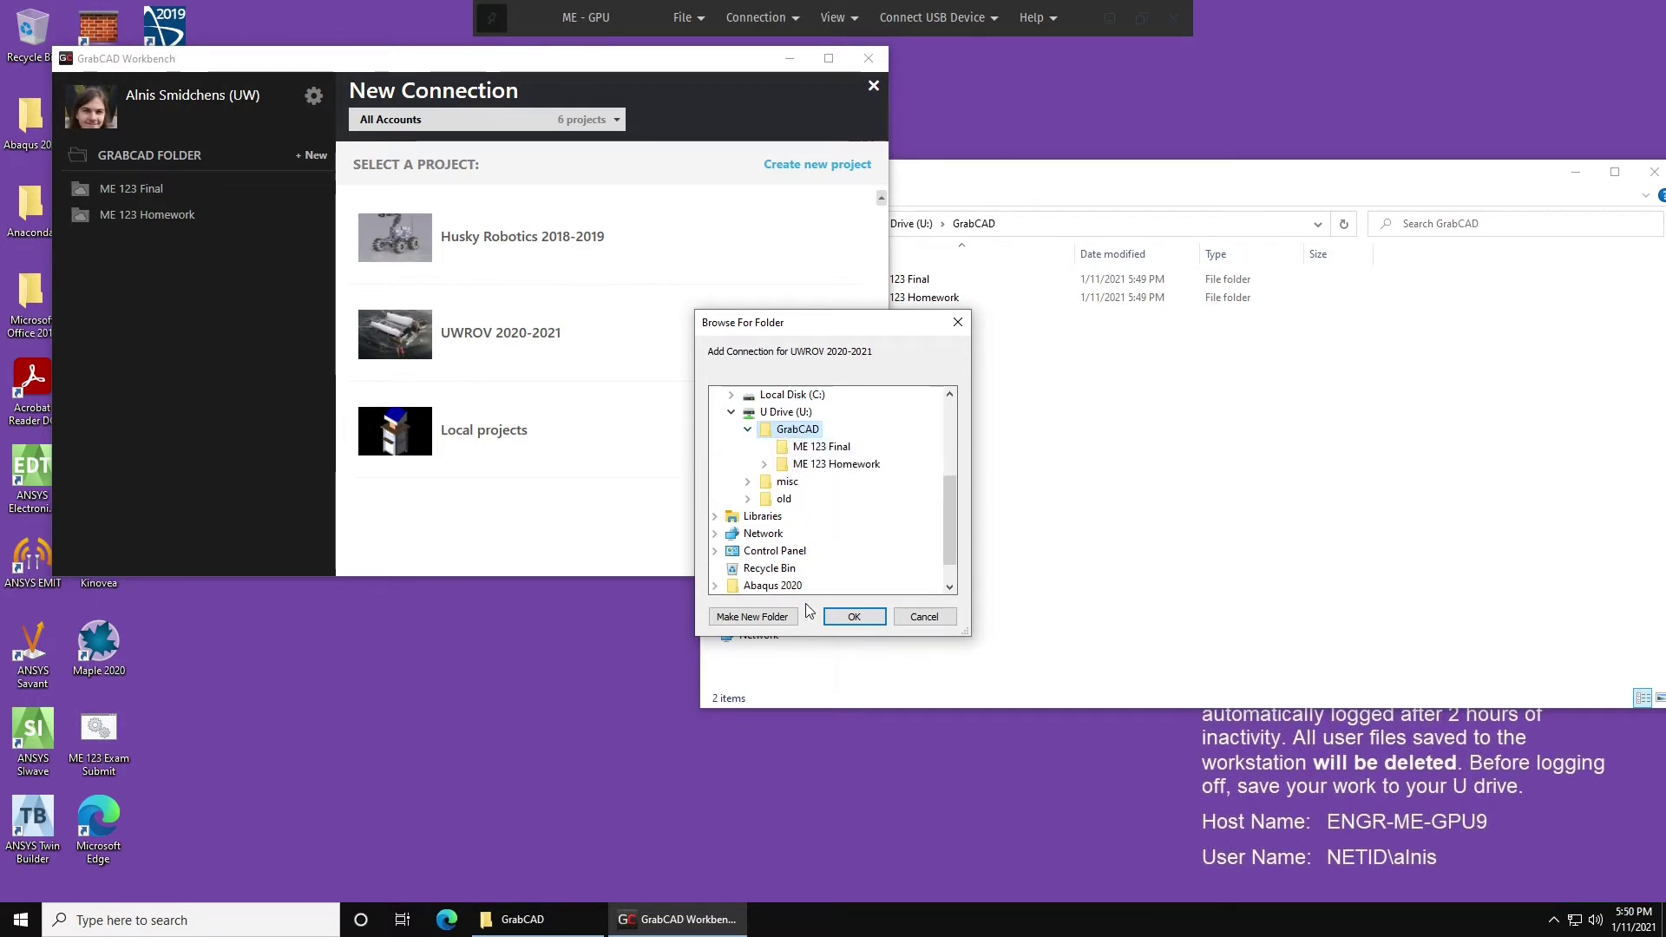
click(753, 617)
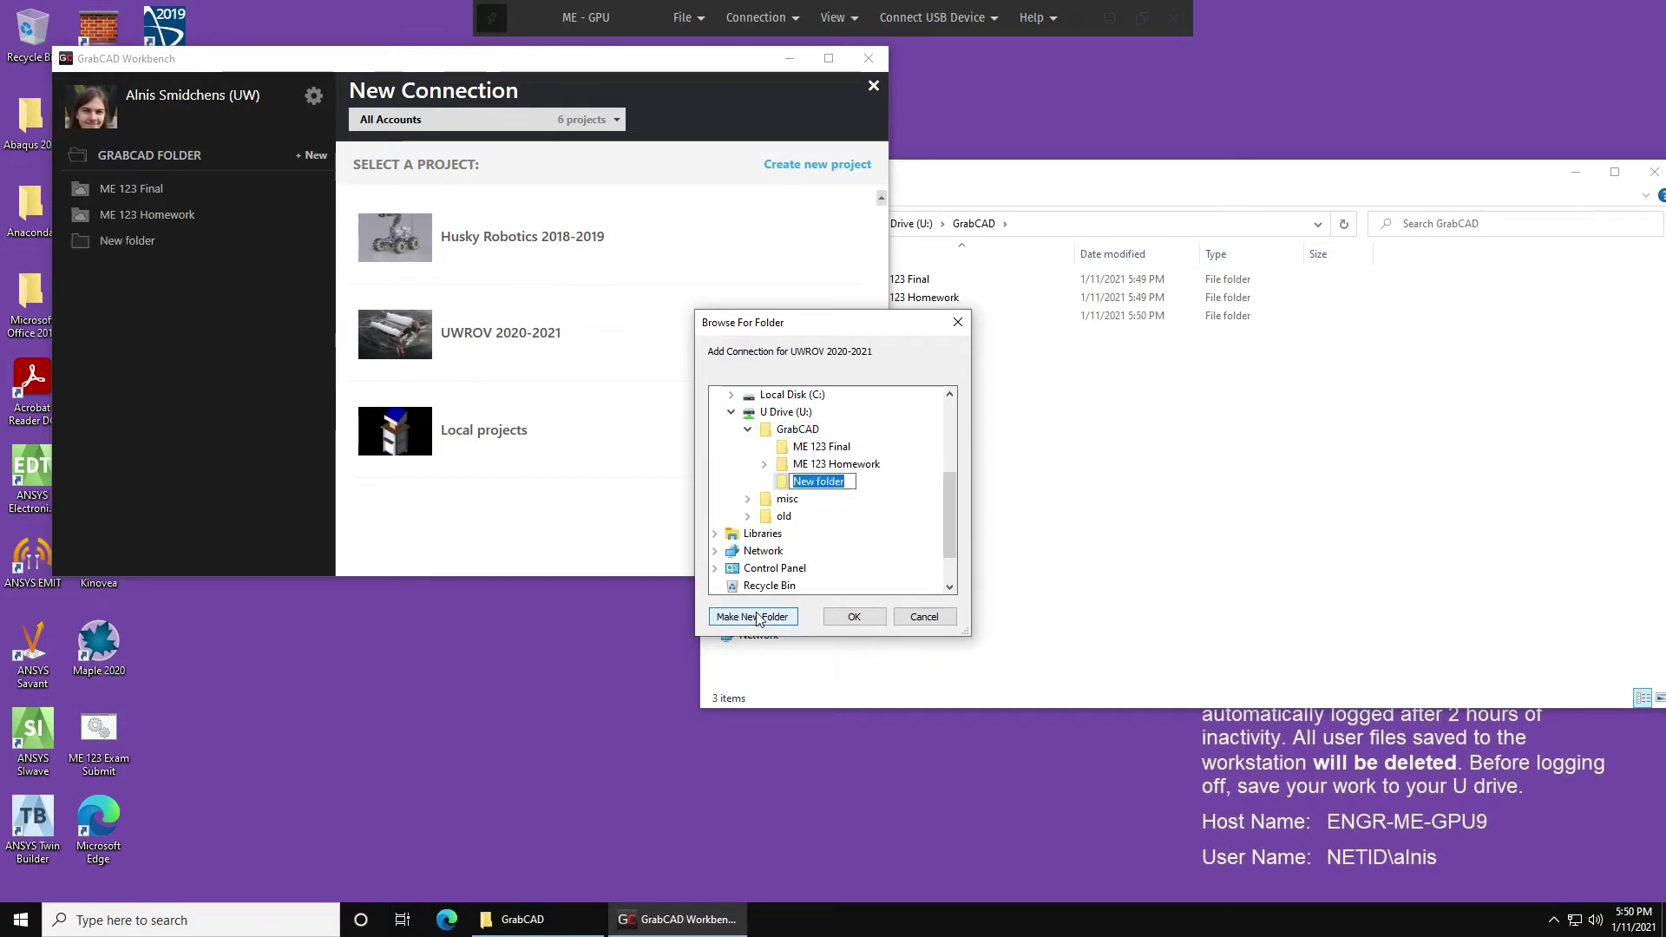
text(UW)
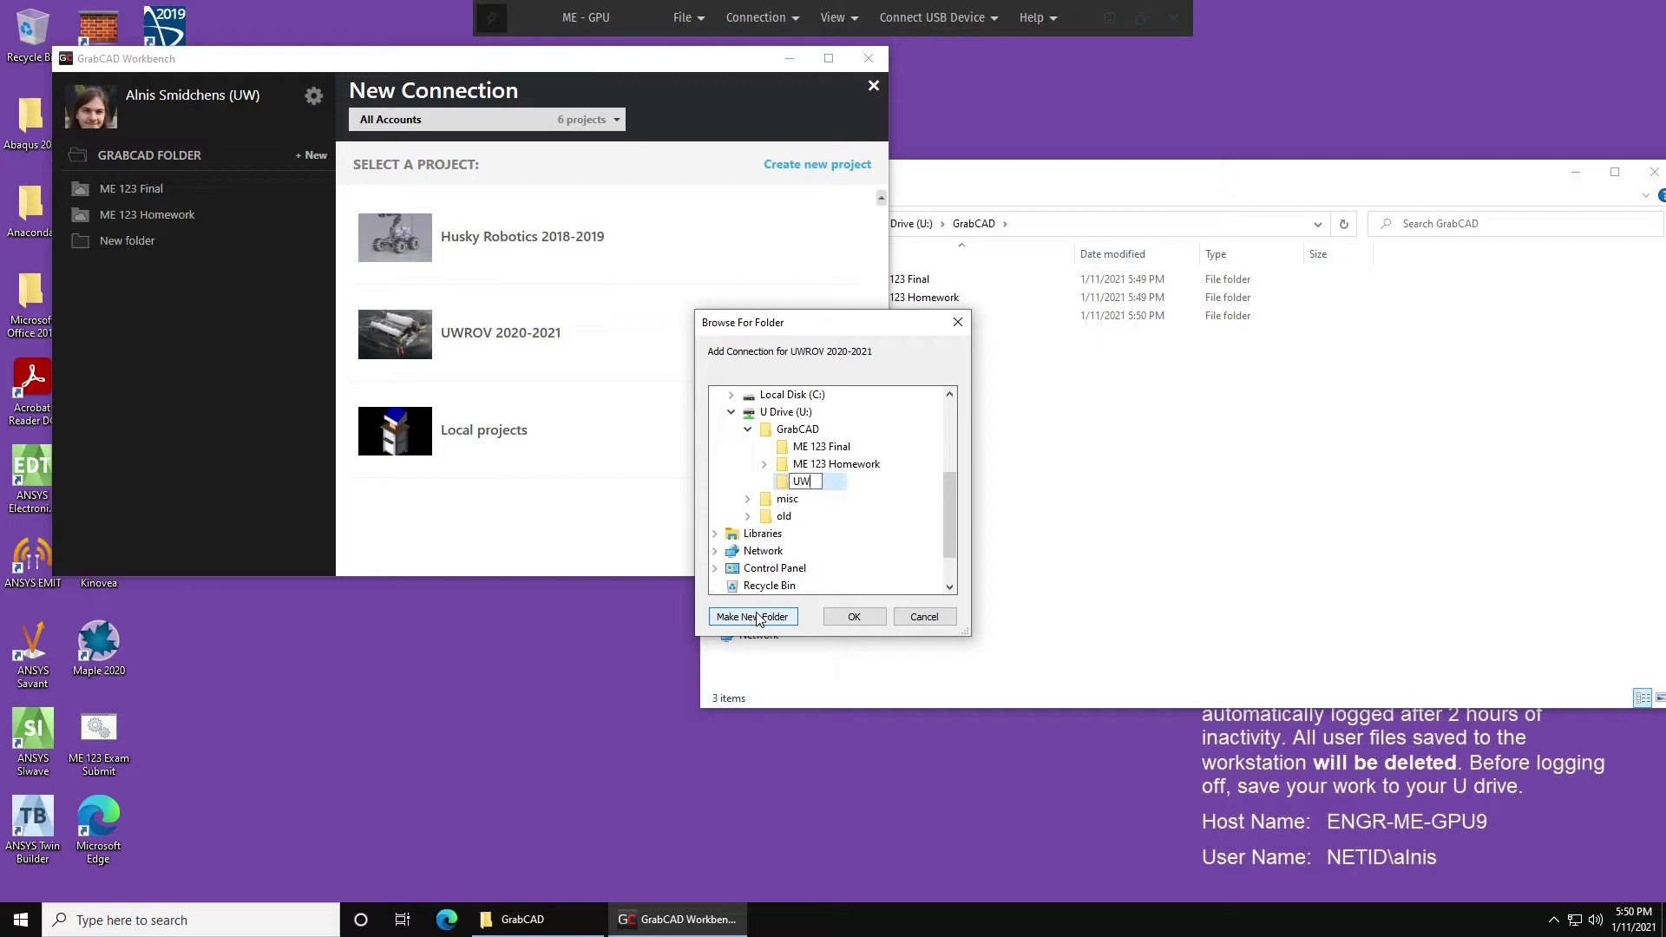
text(ROV 202)
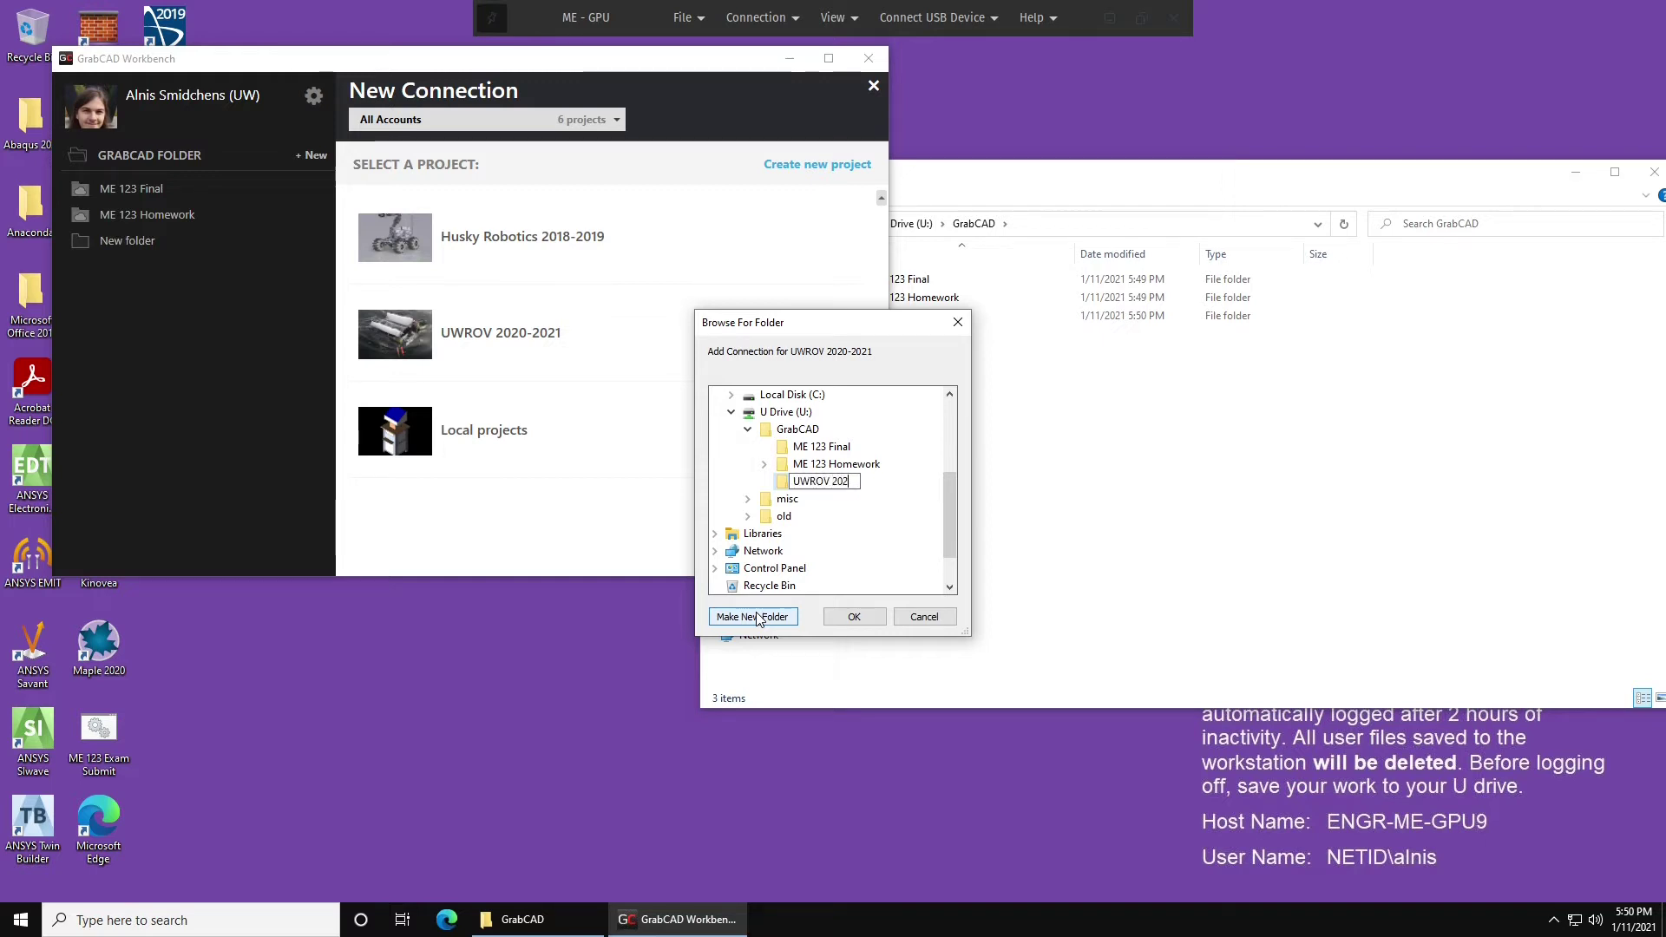
text(0-2021)
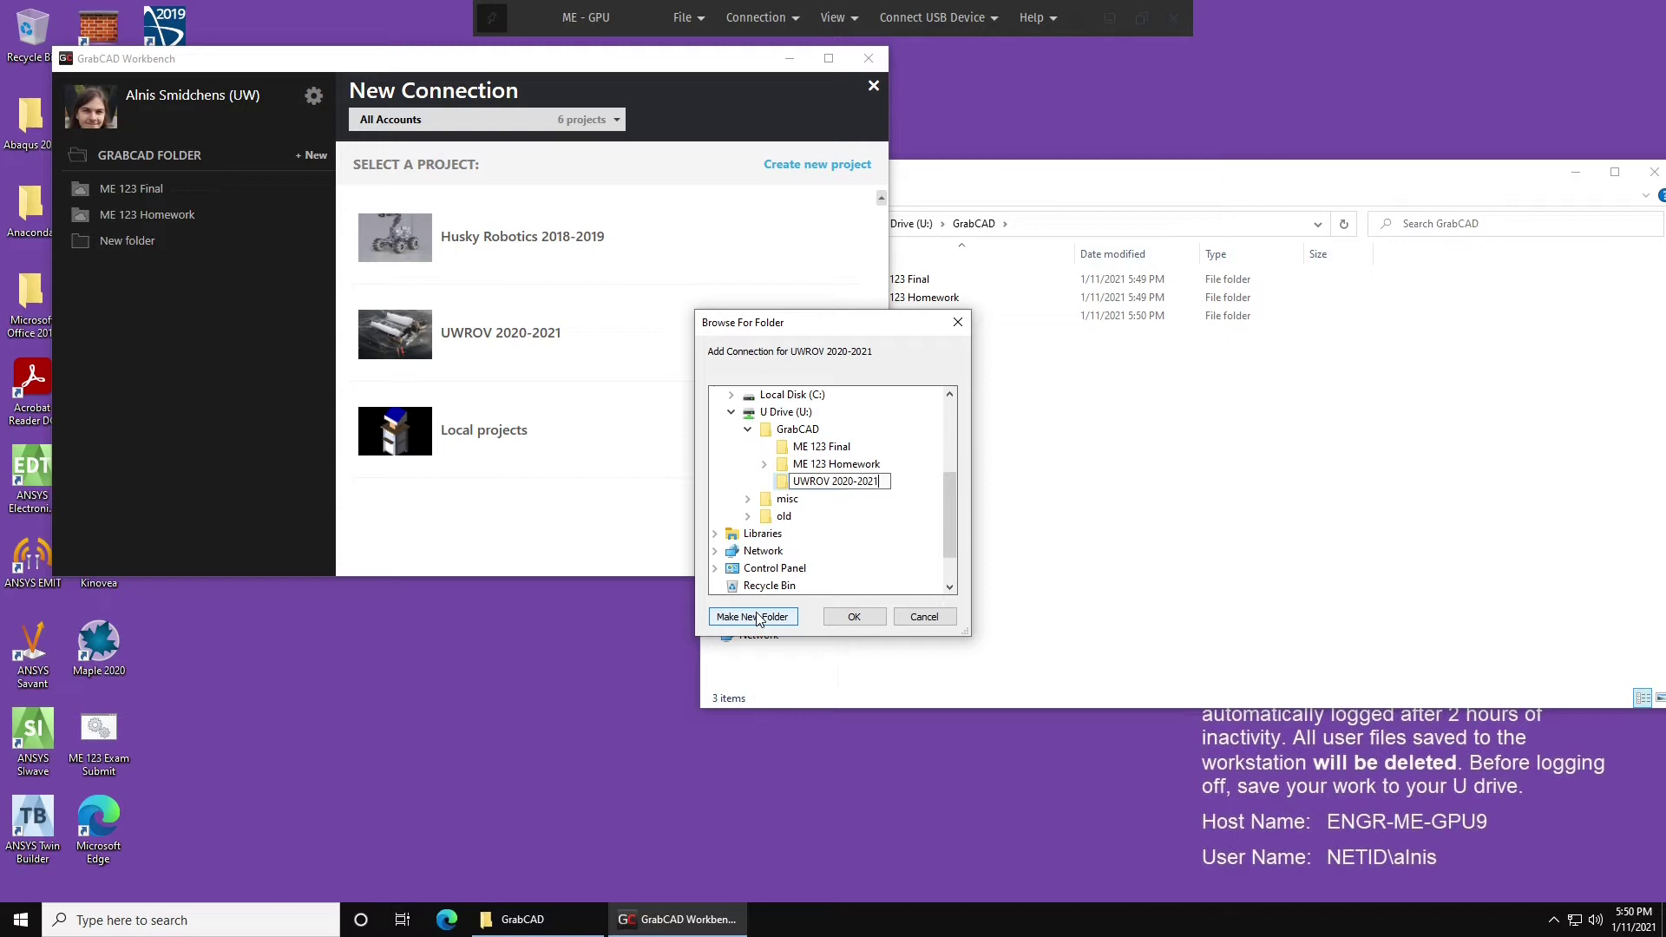
Confirm the new folder and let Workbench download all 88 project files.
click(853, 620)
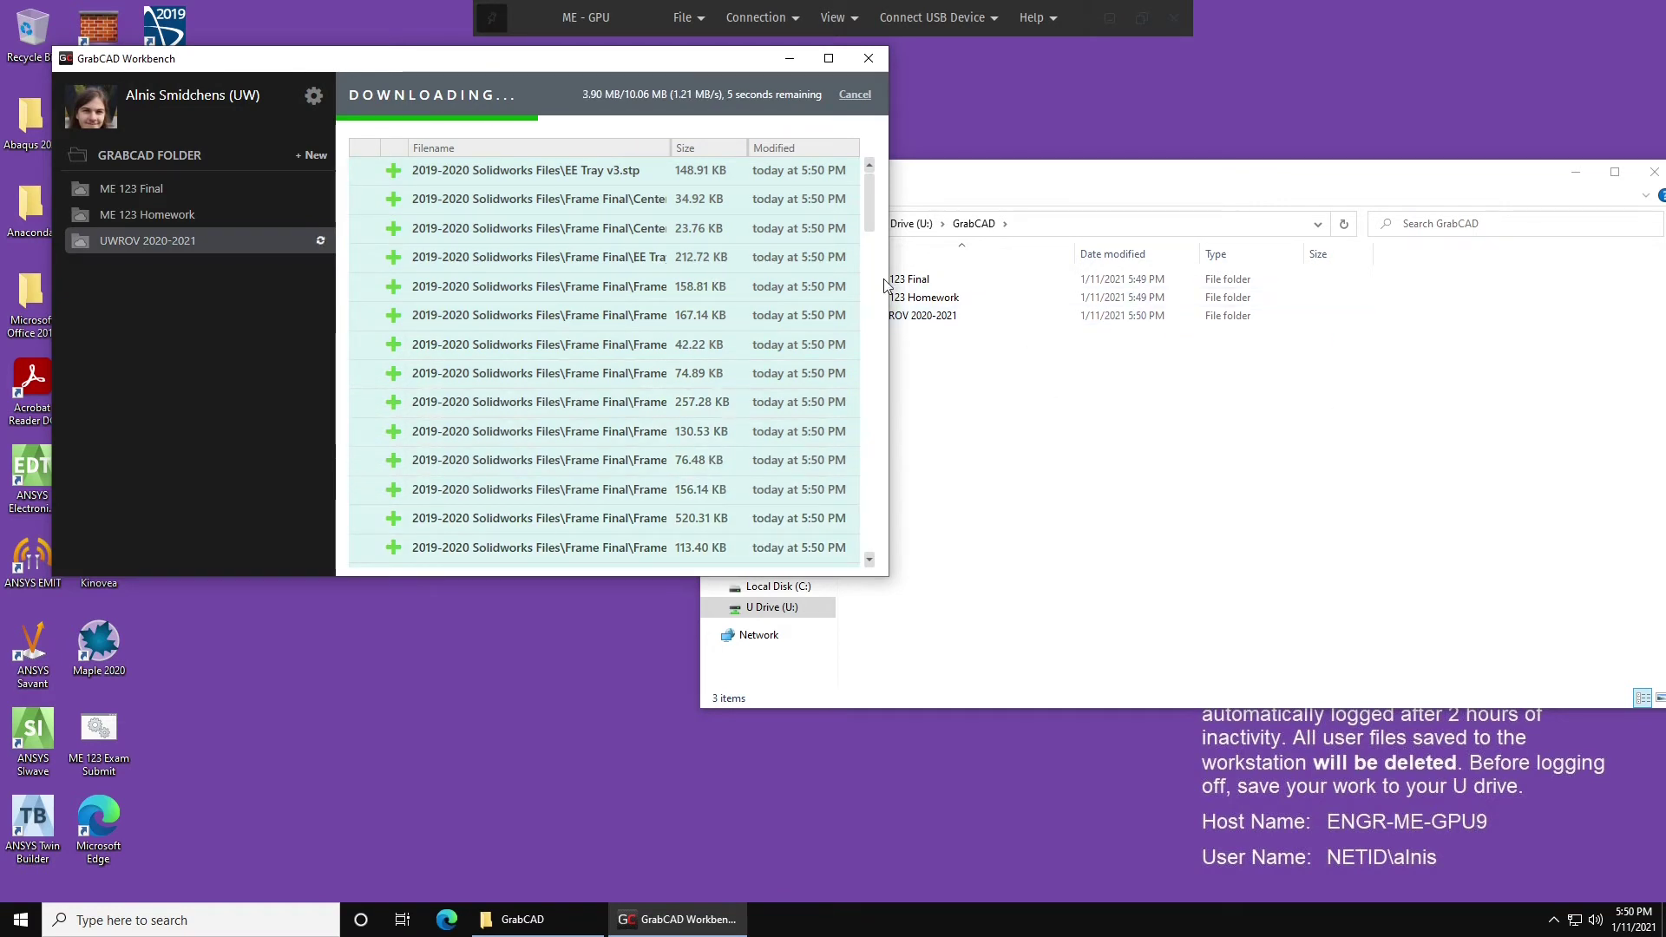
click(966, 416)
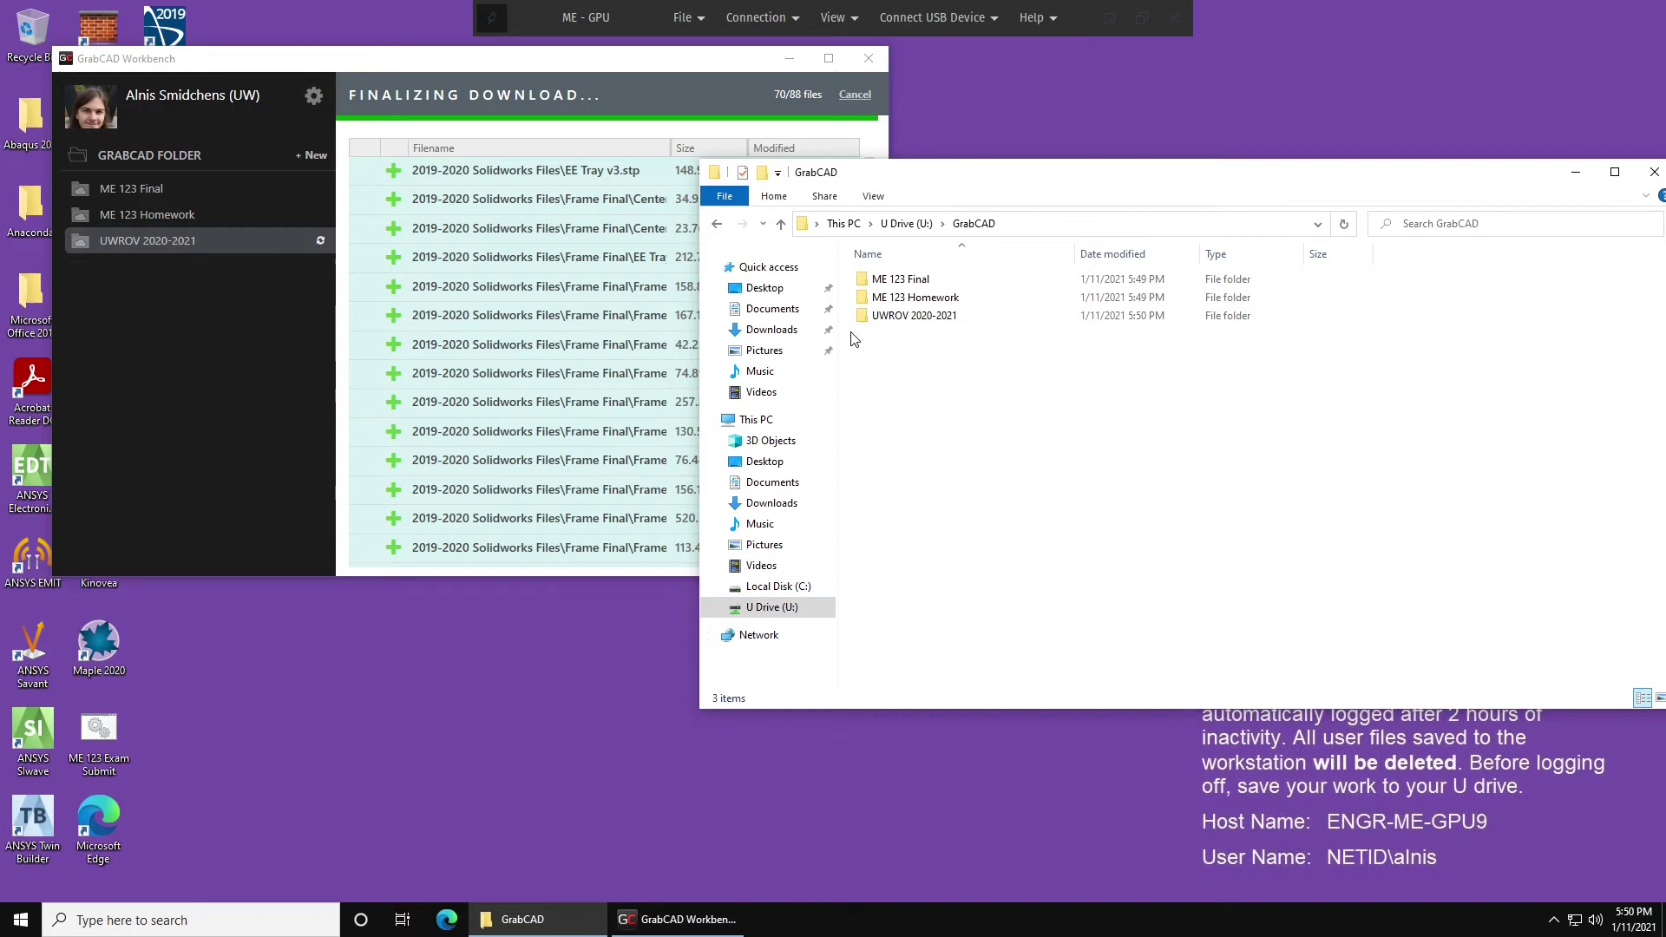
click(546, 239)
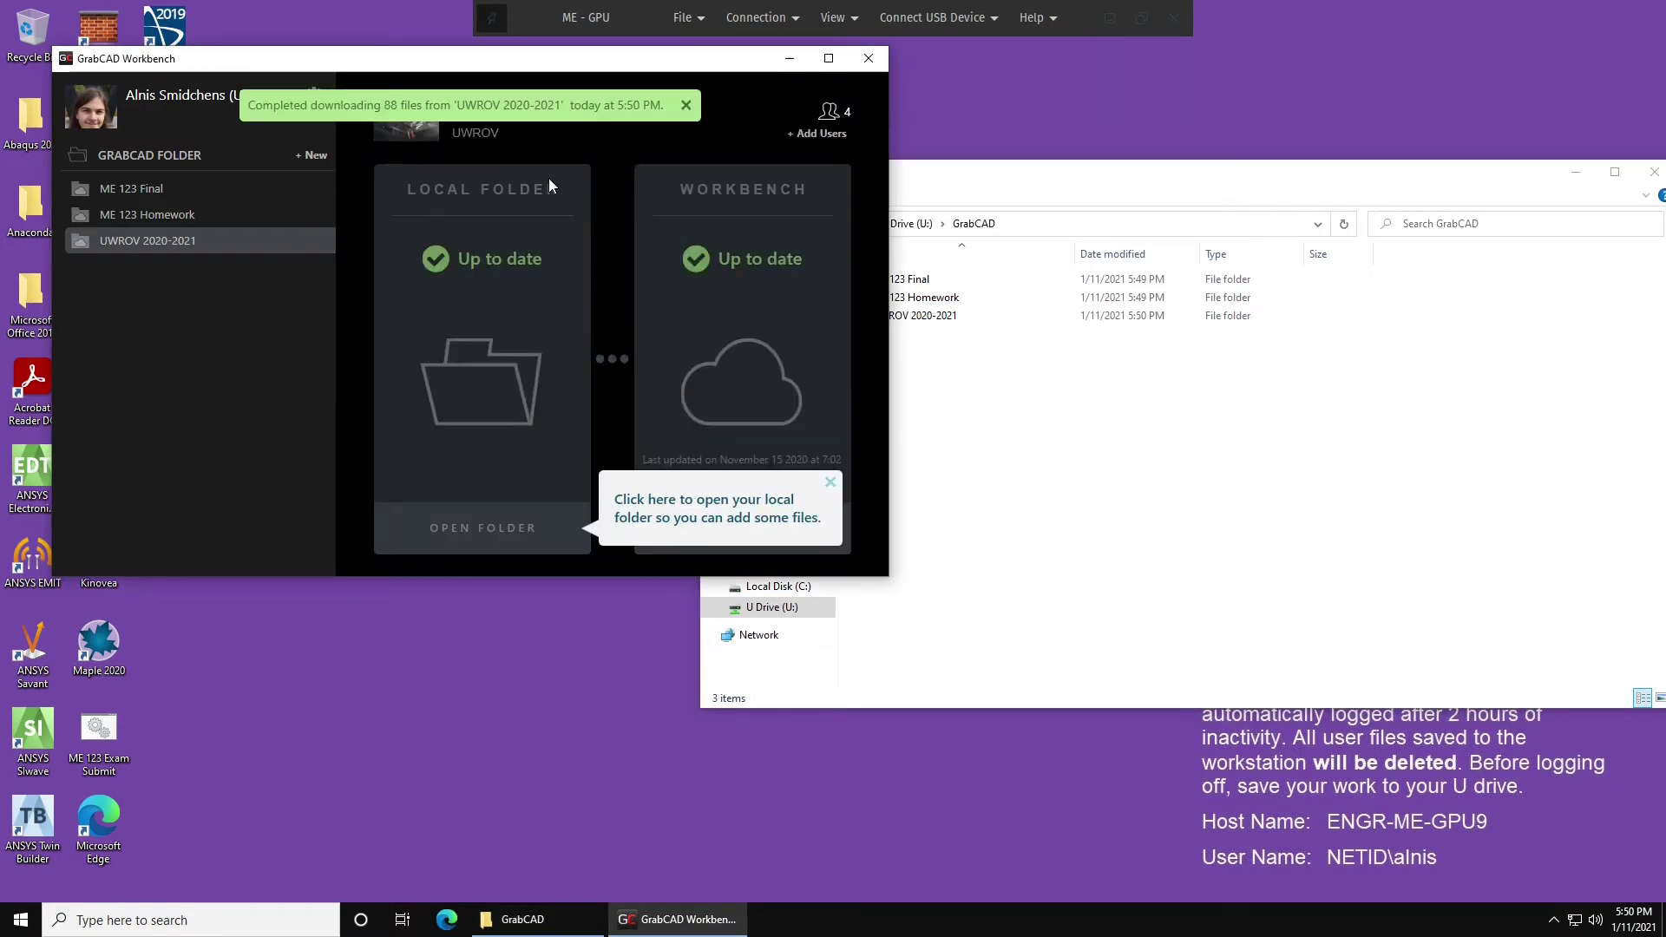
Close GrabCAD Workbench and the GrabCAD folder window.
click(872, 58)
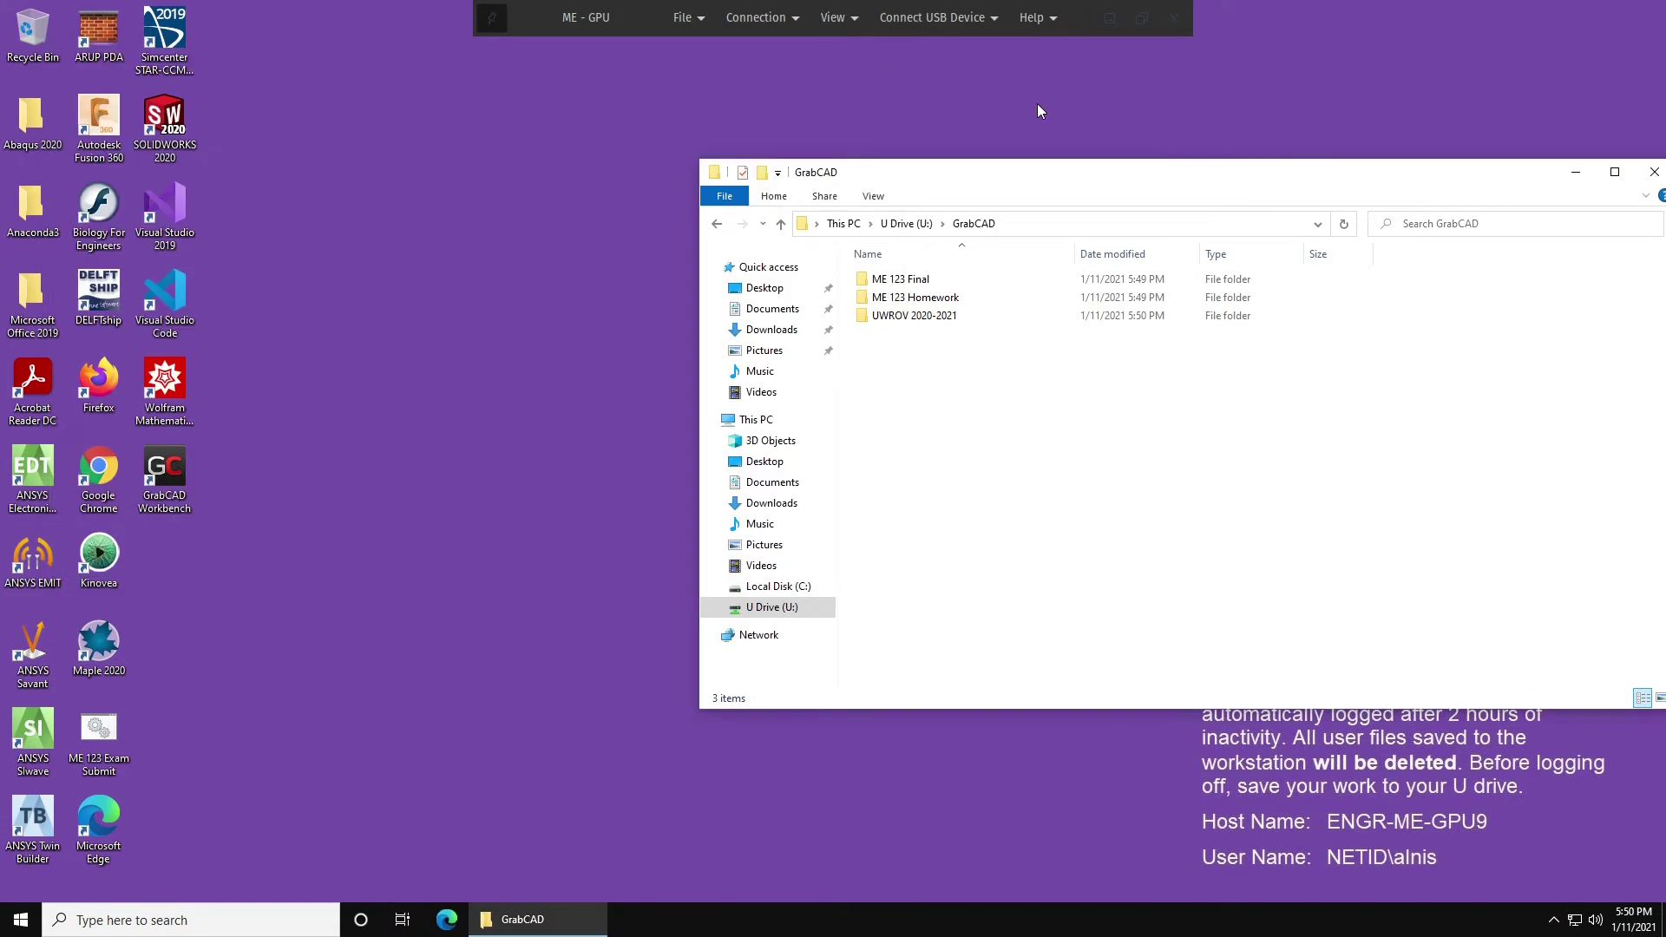
drag(1200, 182, 878, 157)
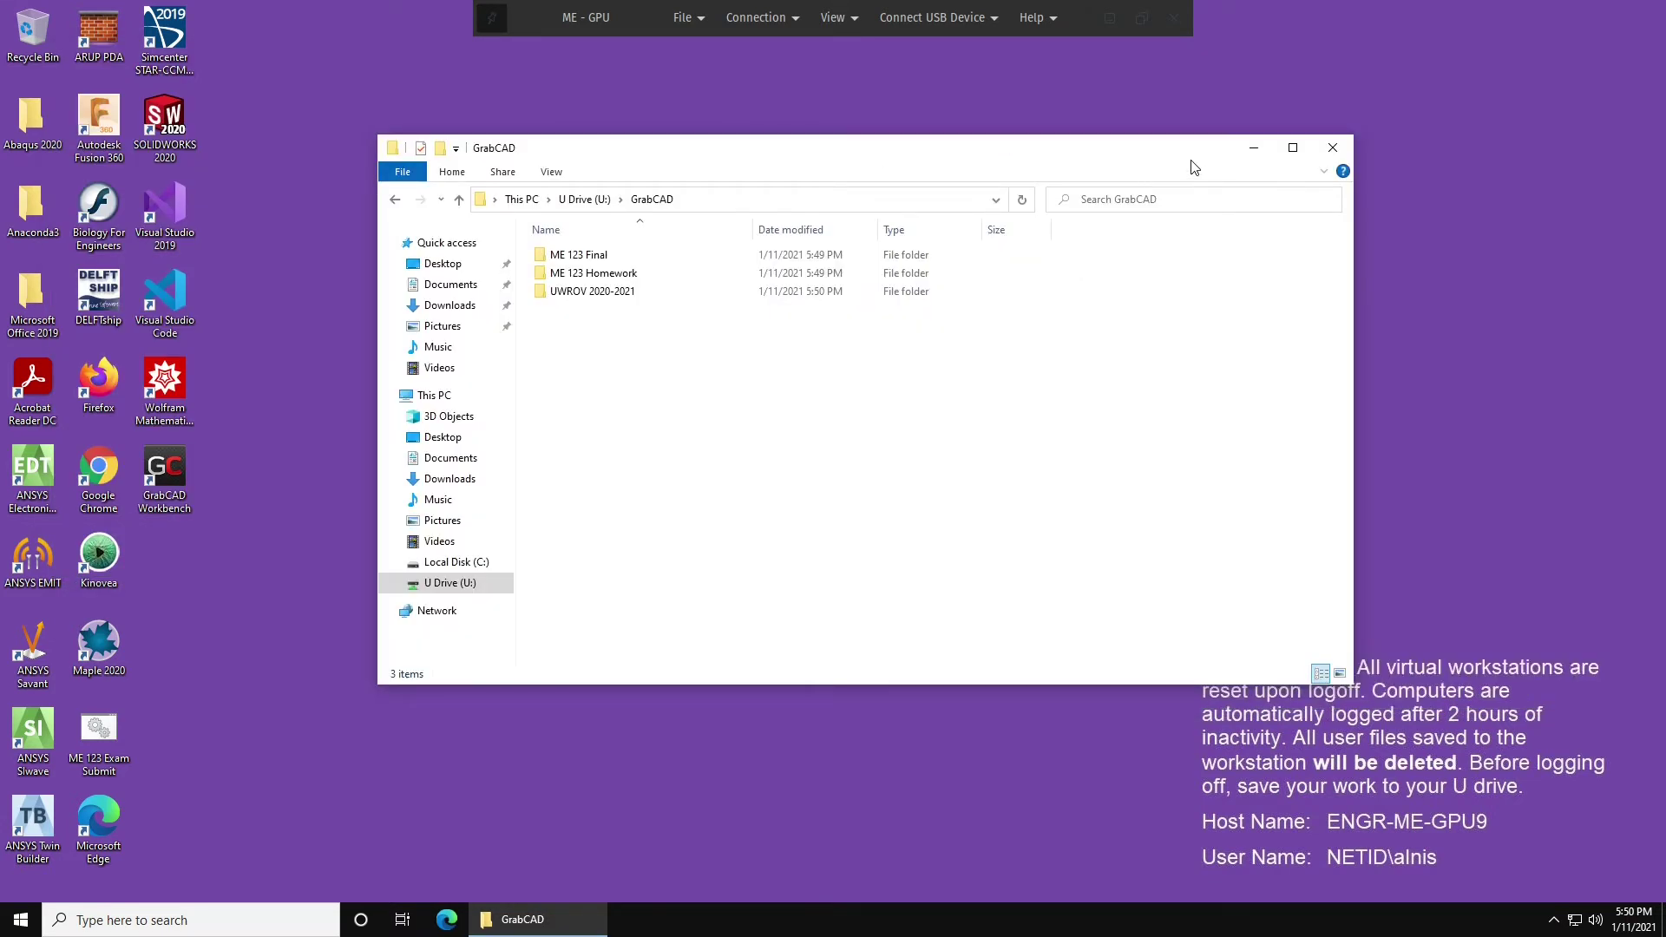
click(1332, 149)
Shut down the virtual Windows desktop from the Start menu.
click(21, 920)
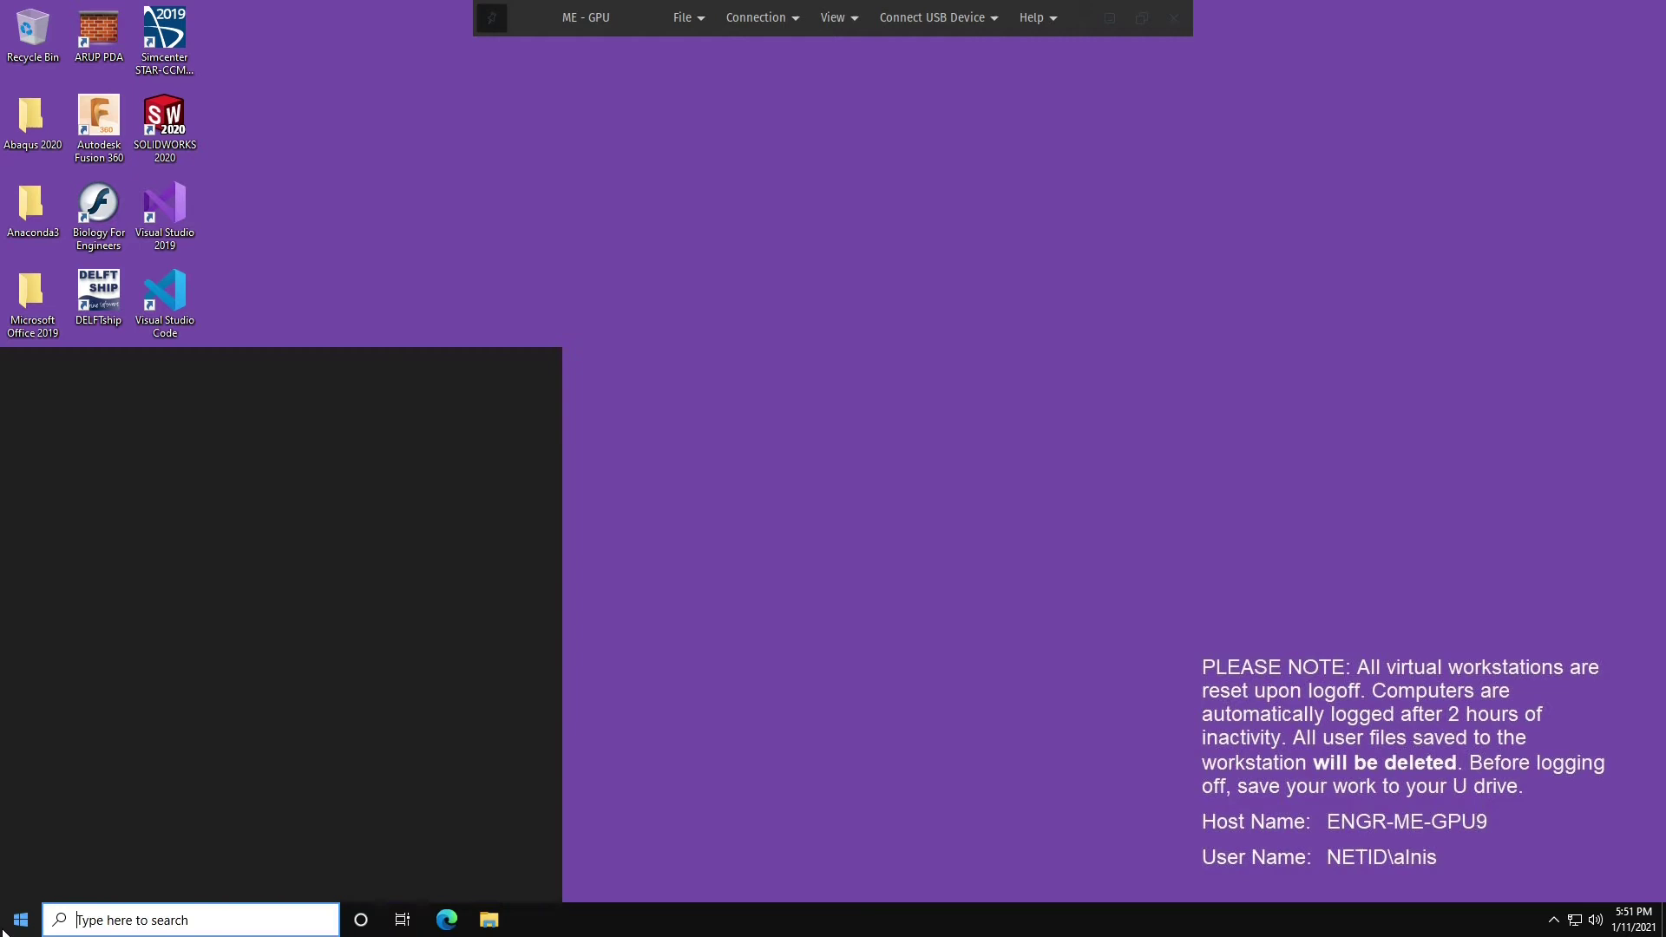
click(24, 882)
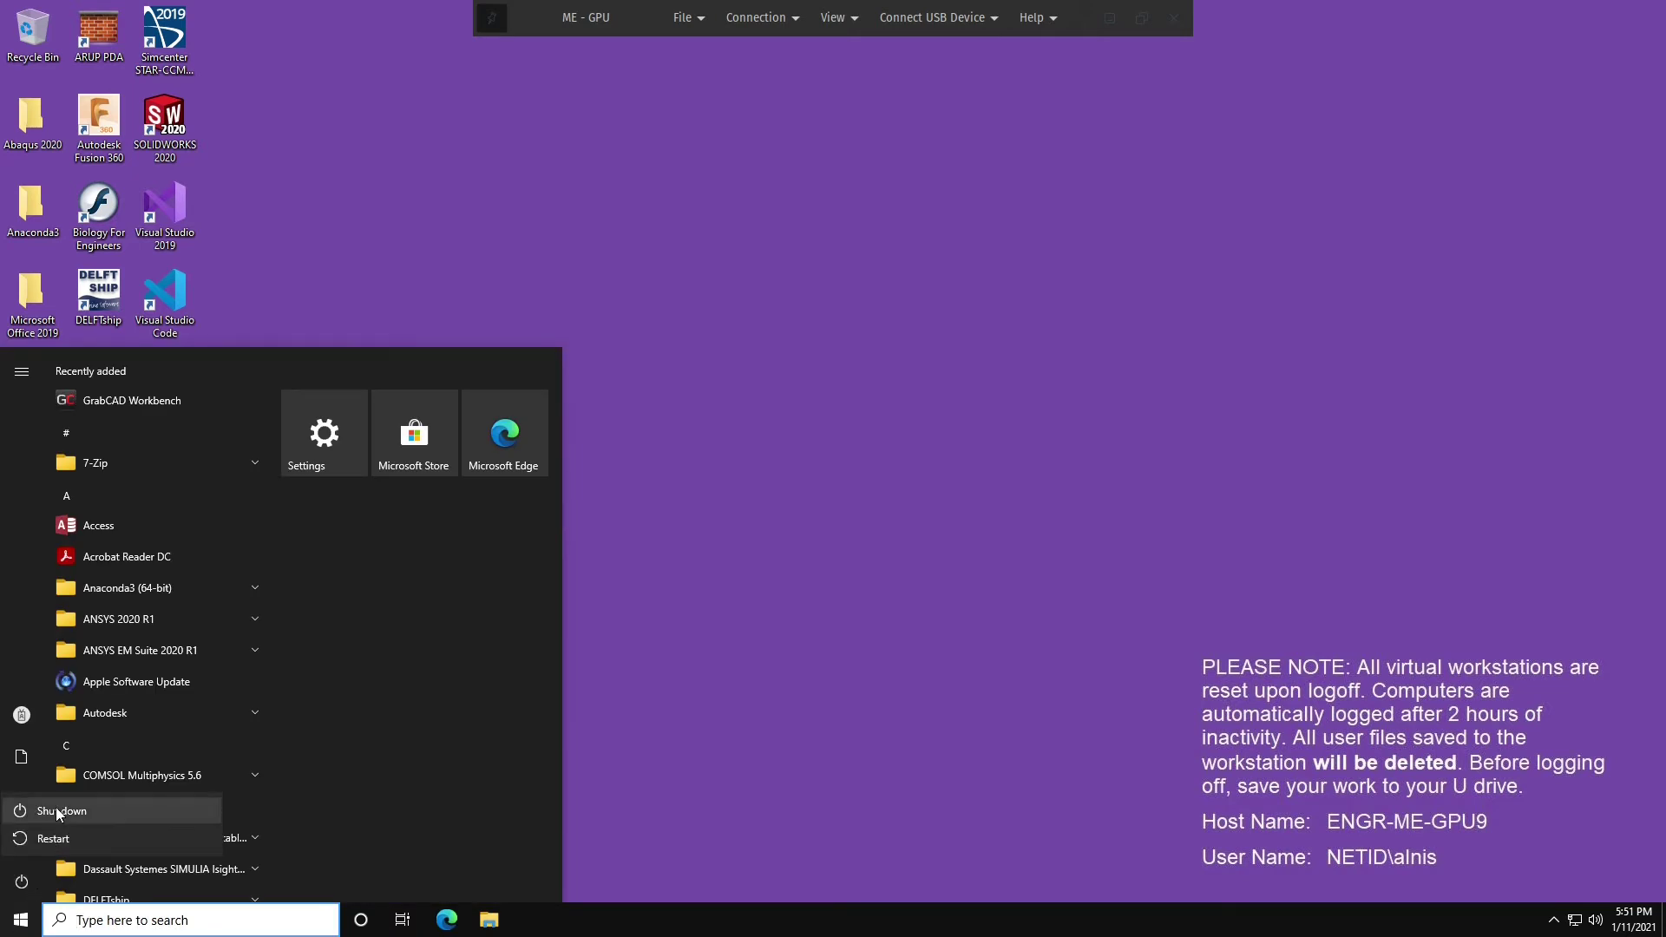
click(56, 809)
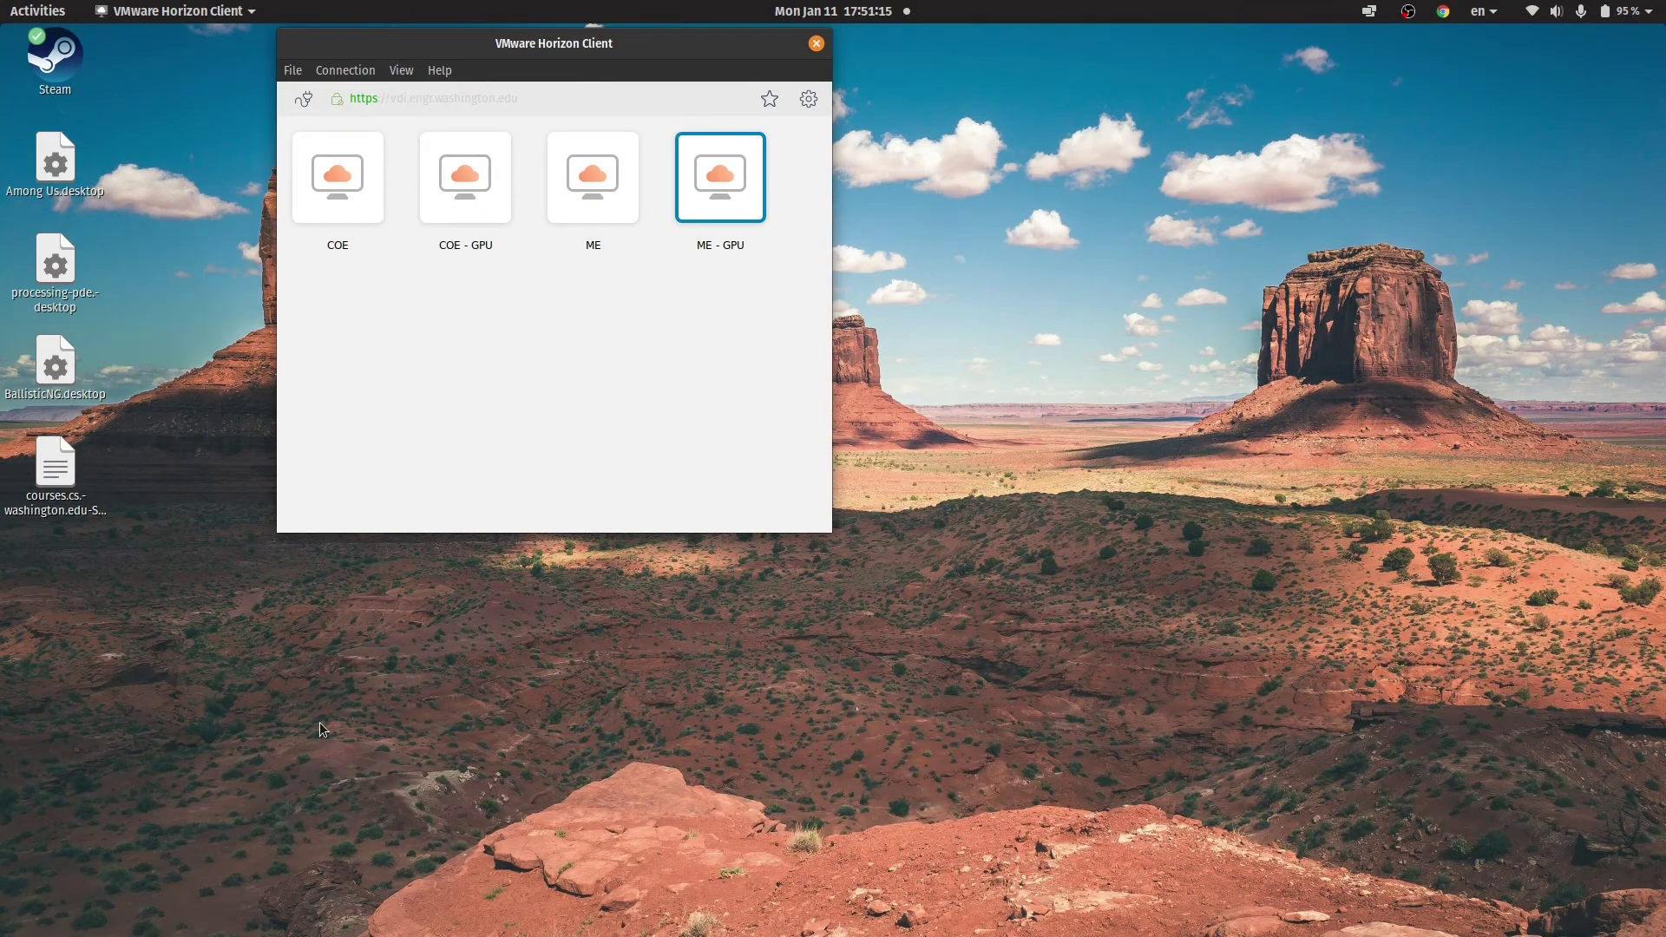
Close VMware Horizon Client and relaunch it from the app search.
click(815, 43)
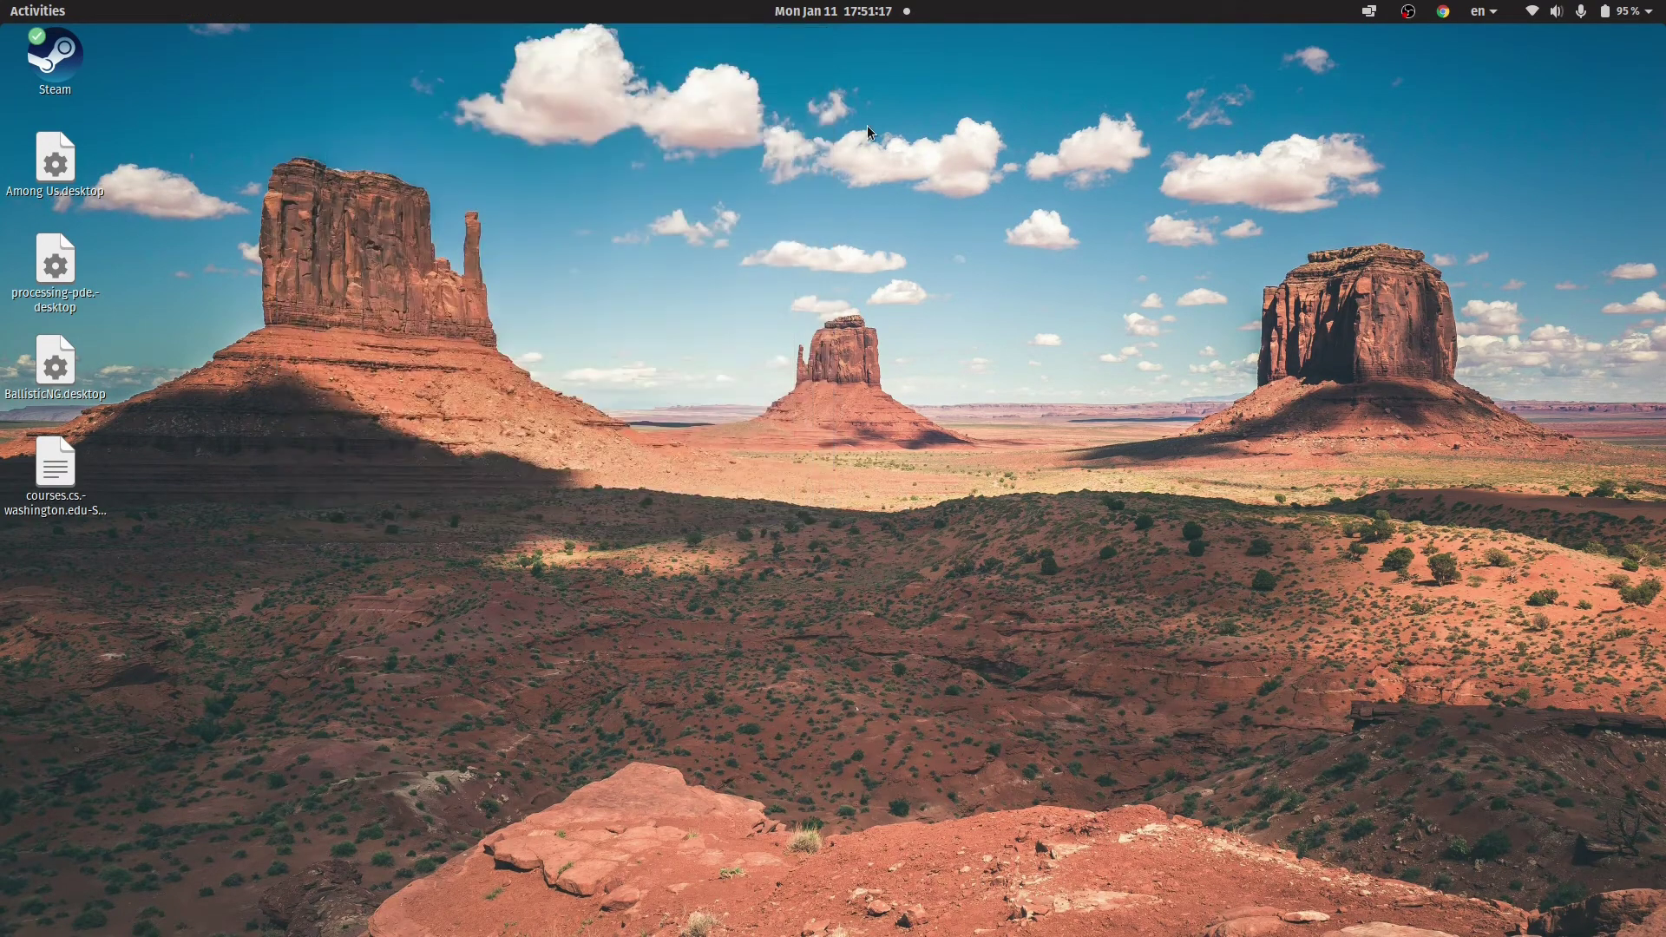
key(super)
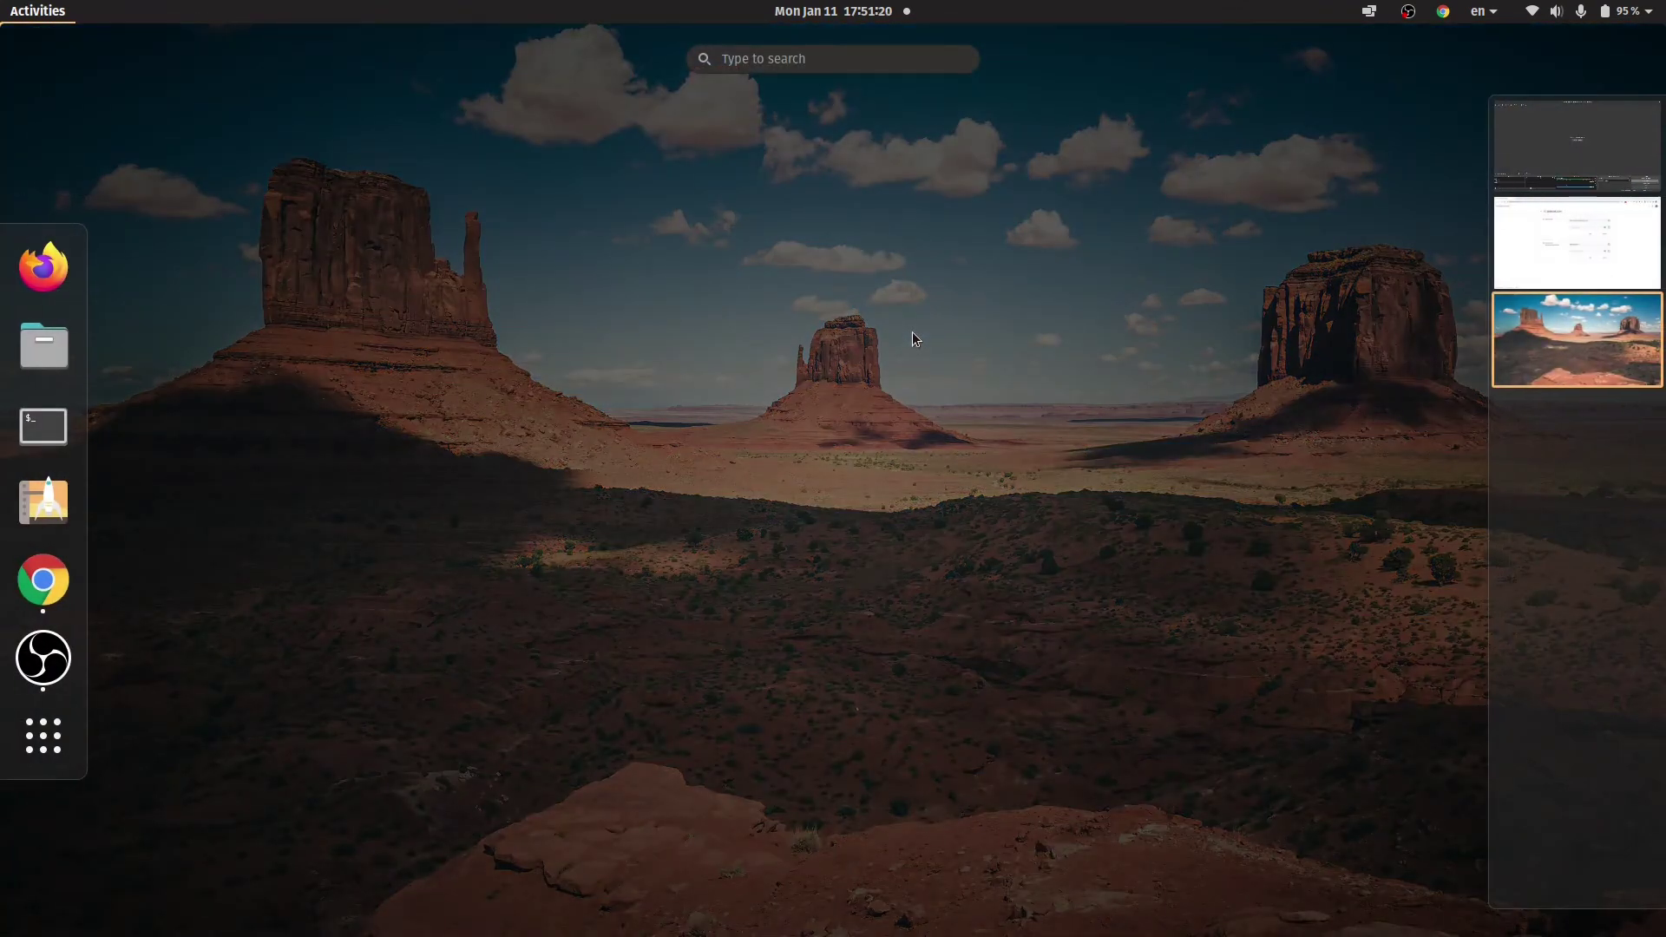
text(vm)
key(Return)
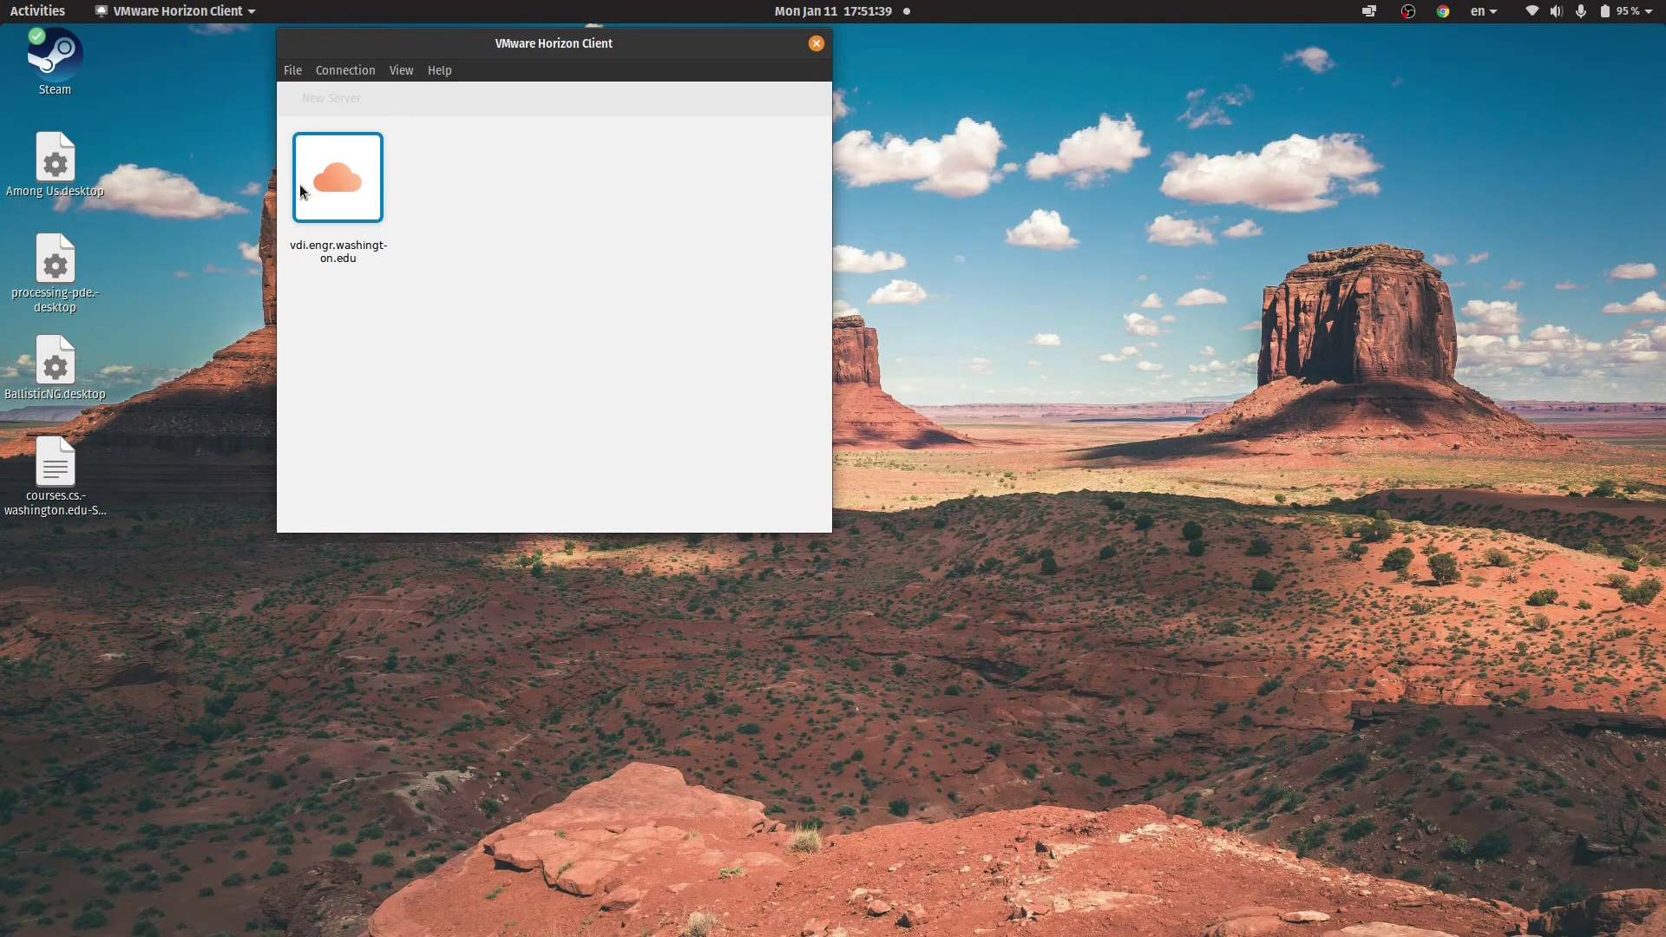
Sign in to vdi.engr.washington.edu with username and password, then launch the ME - GPU desktop.
double_click(341, 177)
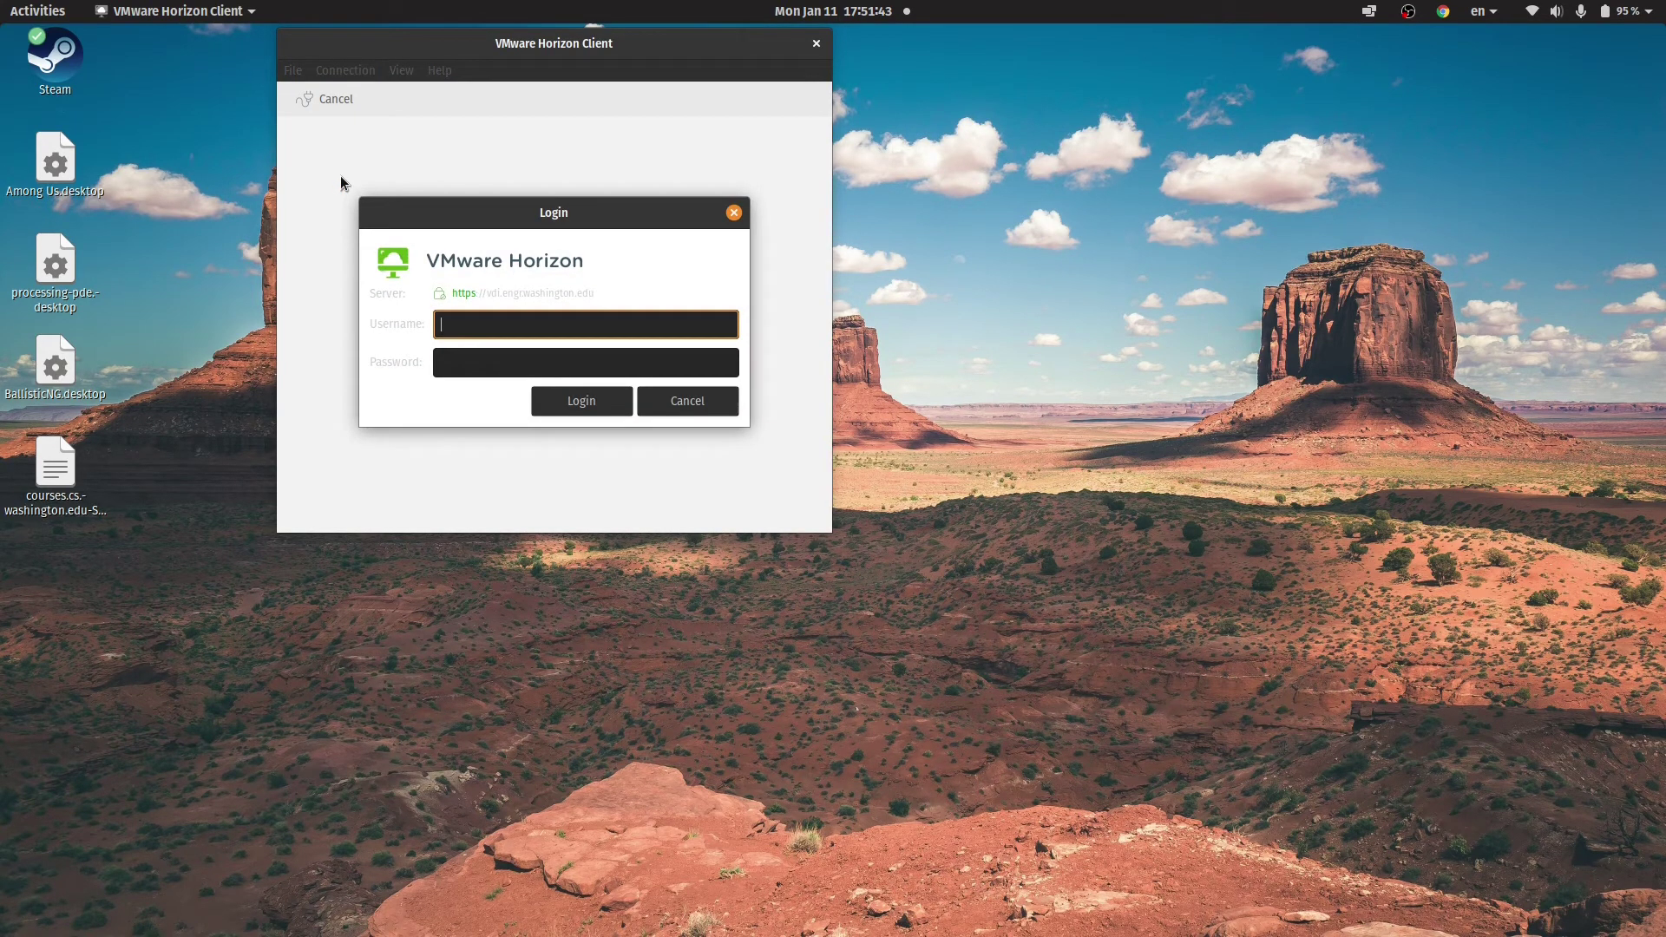
text(alnis)
key(Tab)
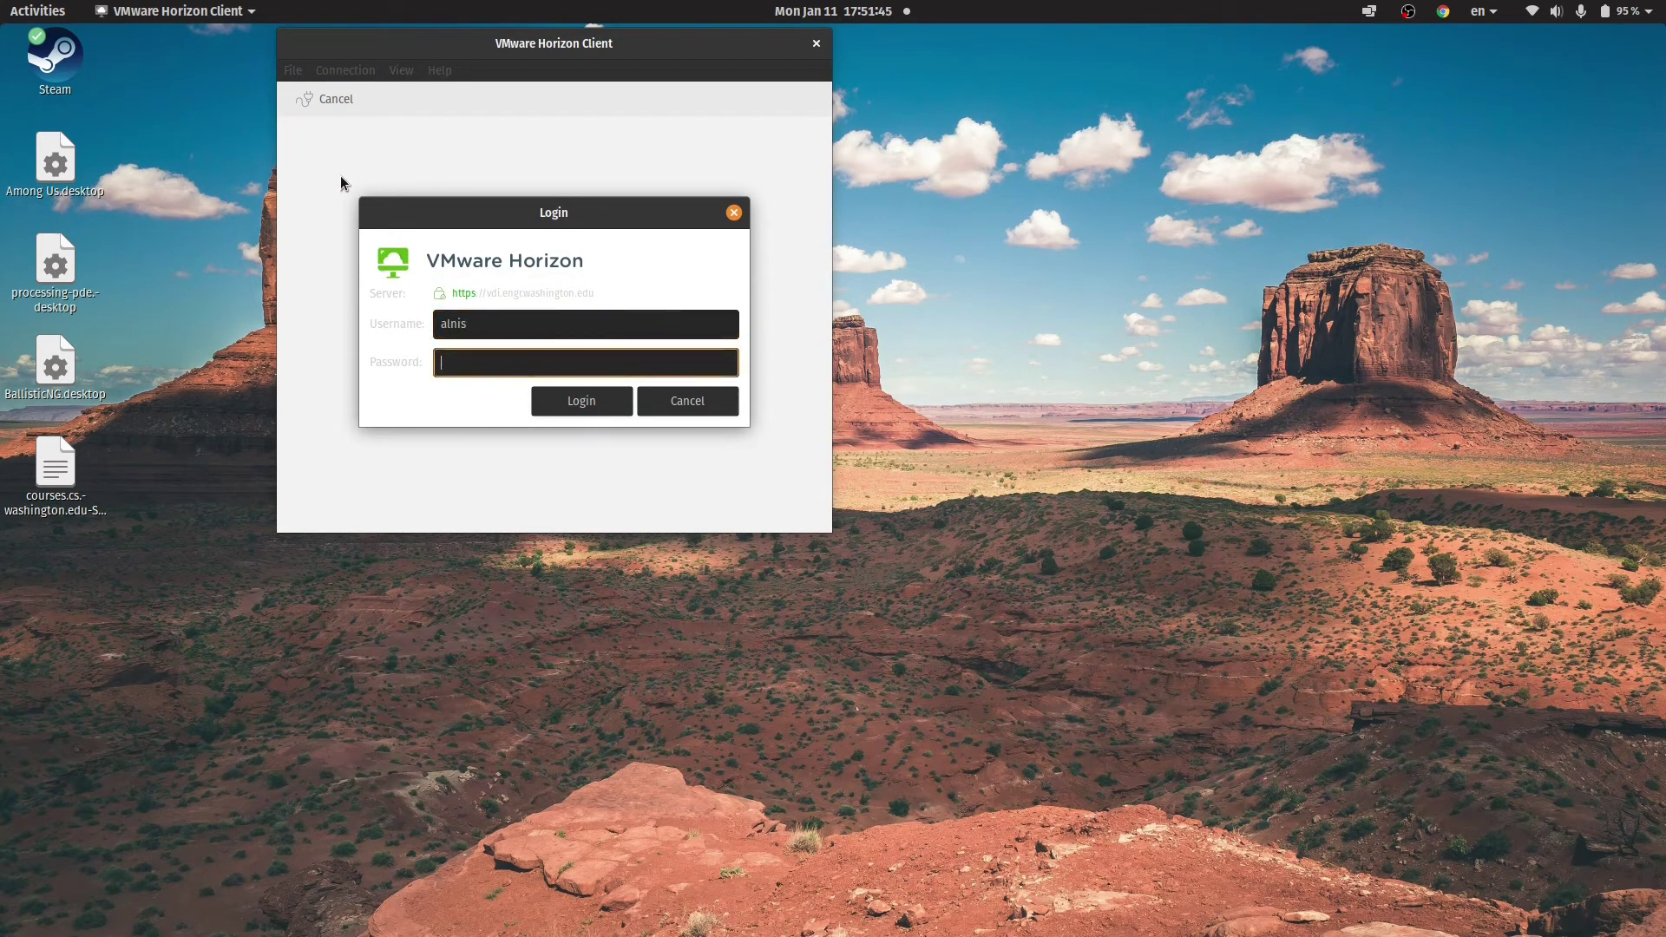
text(********)
key(Return)
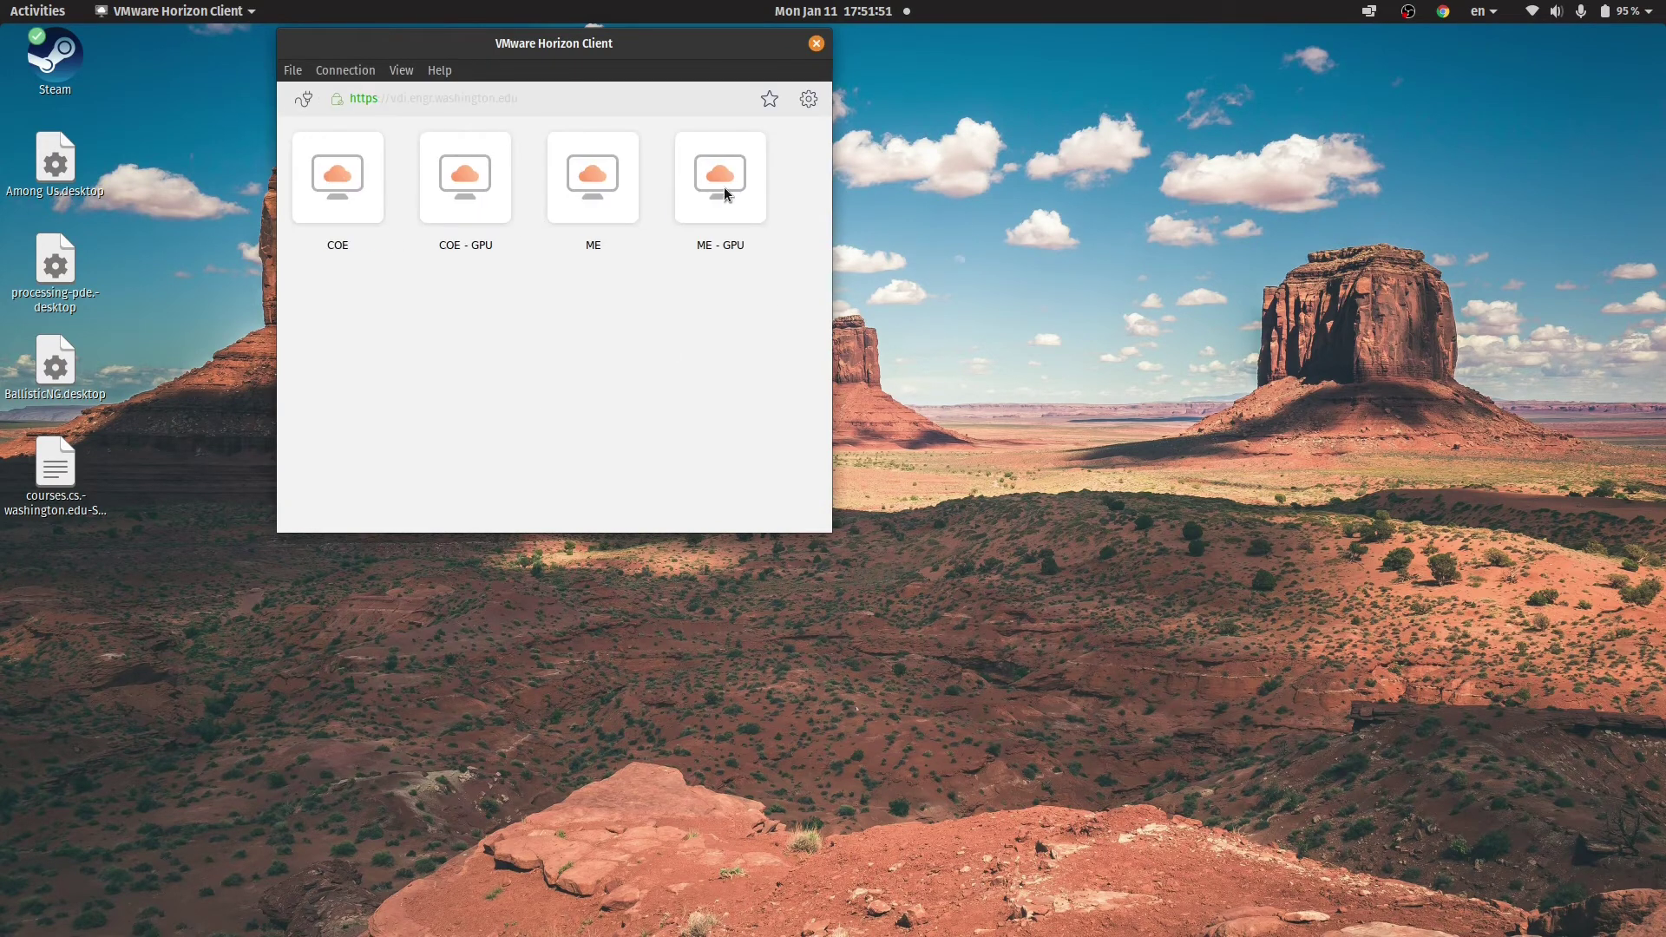
double_click(725, 193)
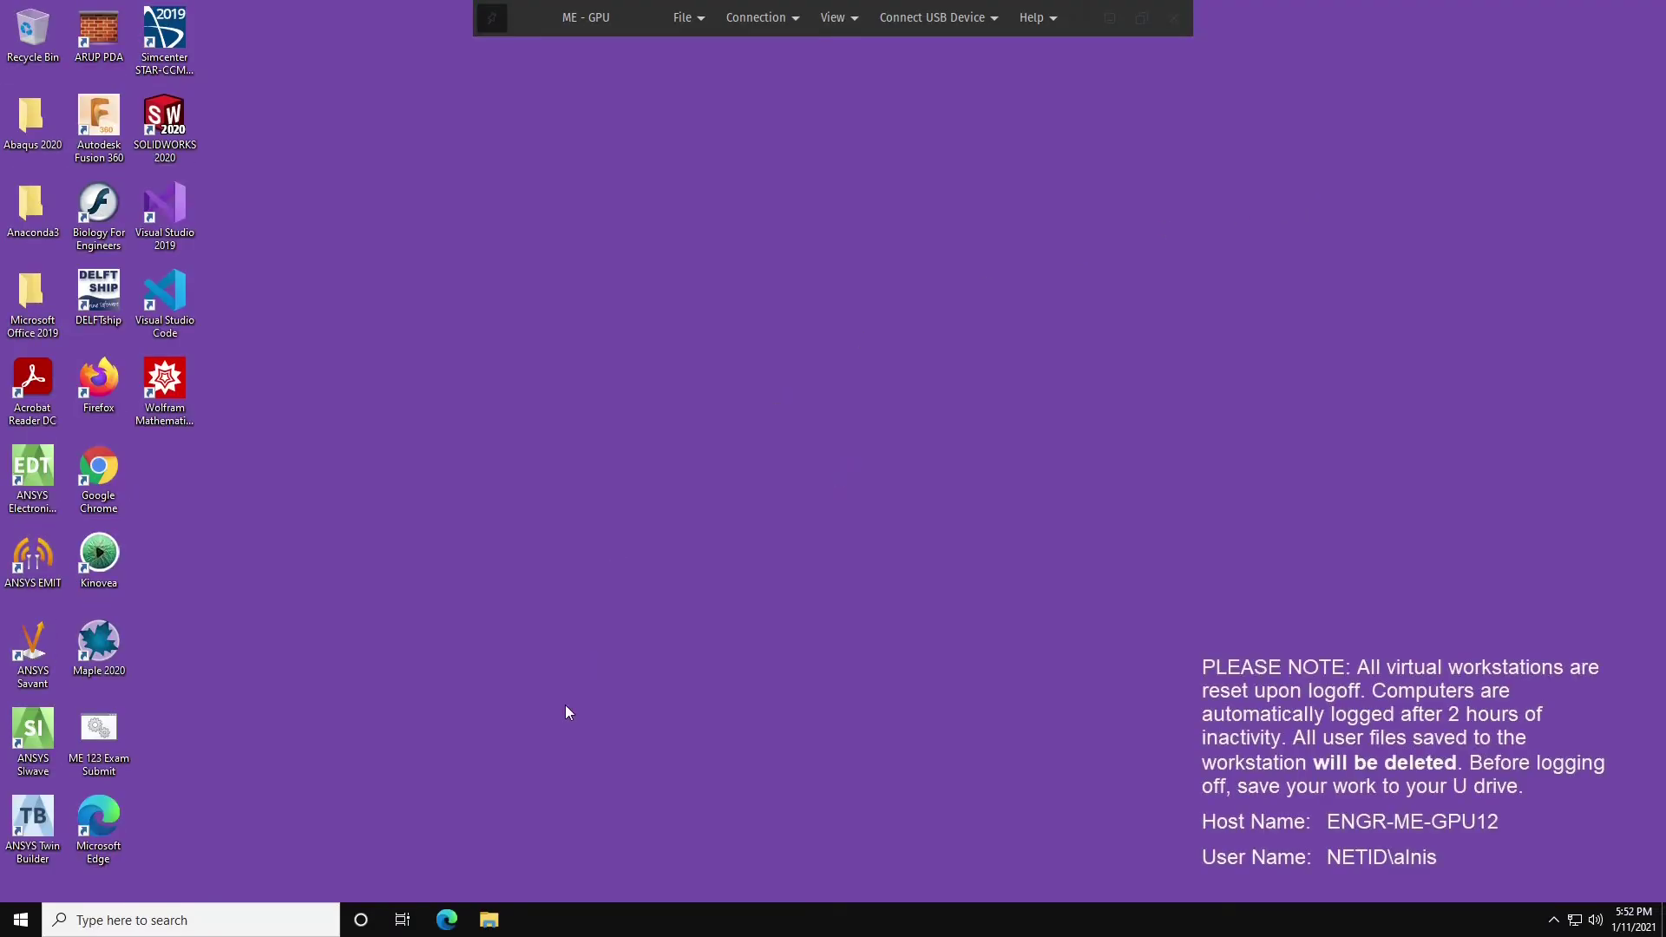
Open U Drive (U:) in File Explorer and run GrabCAD-Workbench-installer.
click(490, 920)
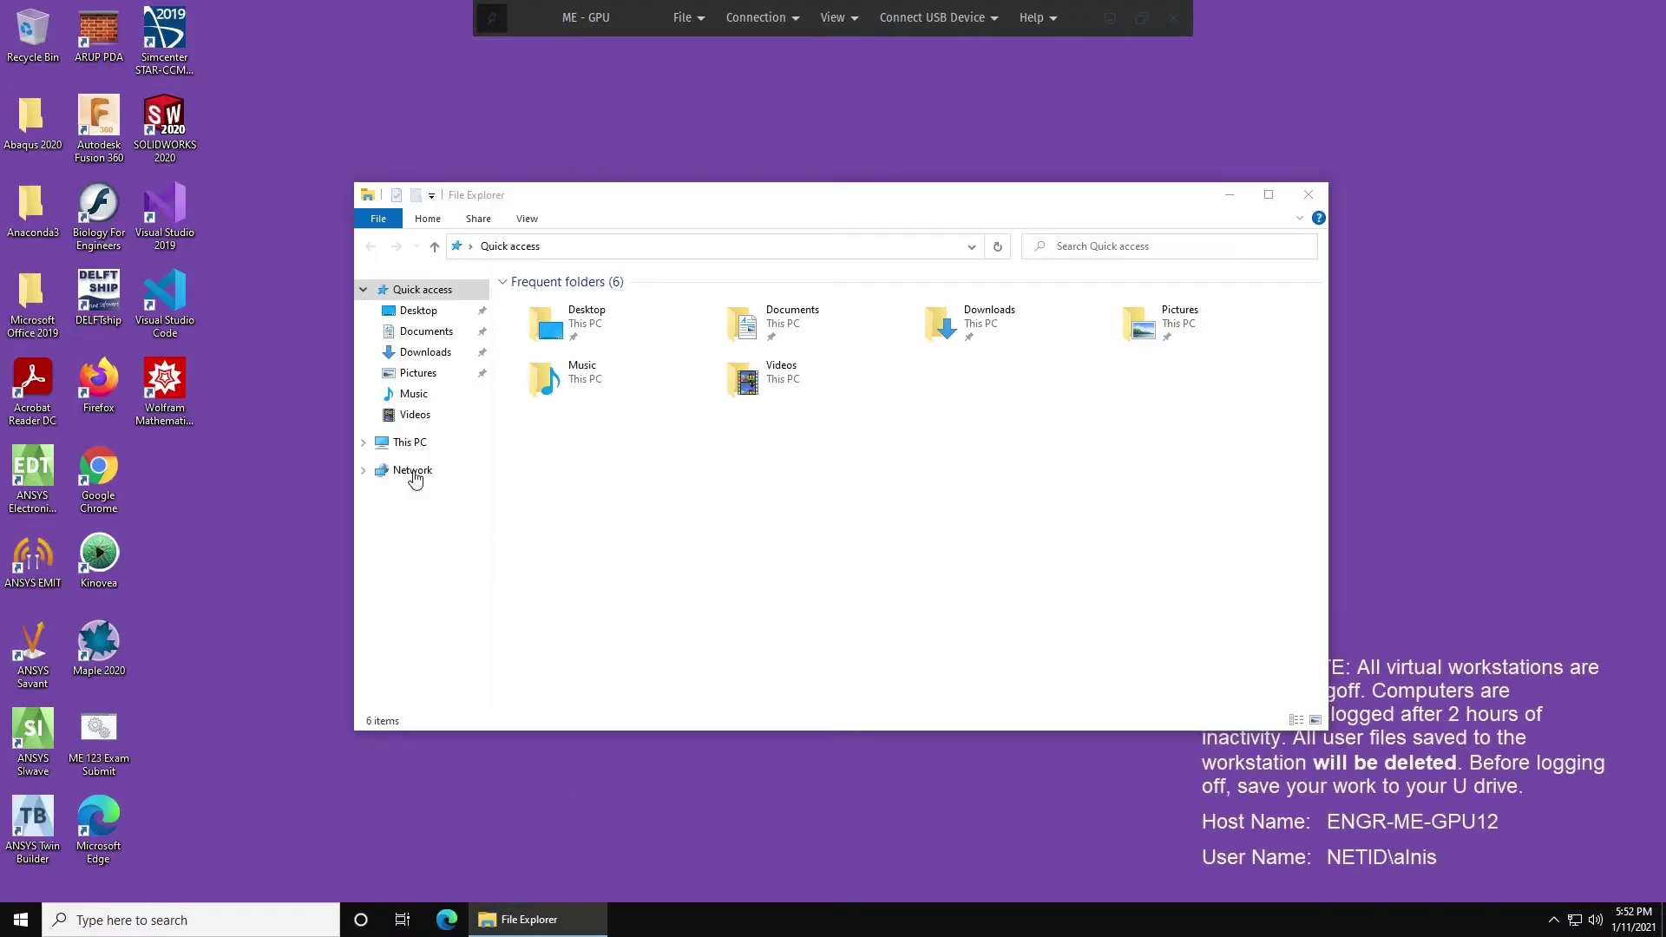
click(413, 443)
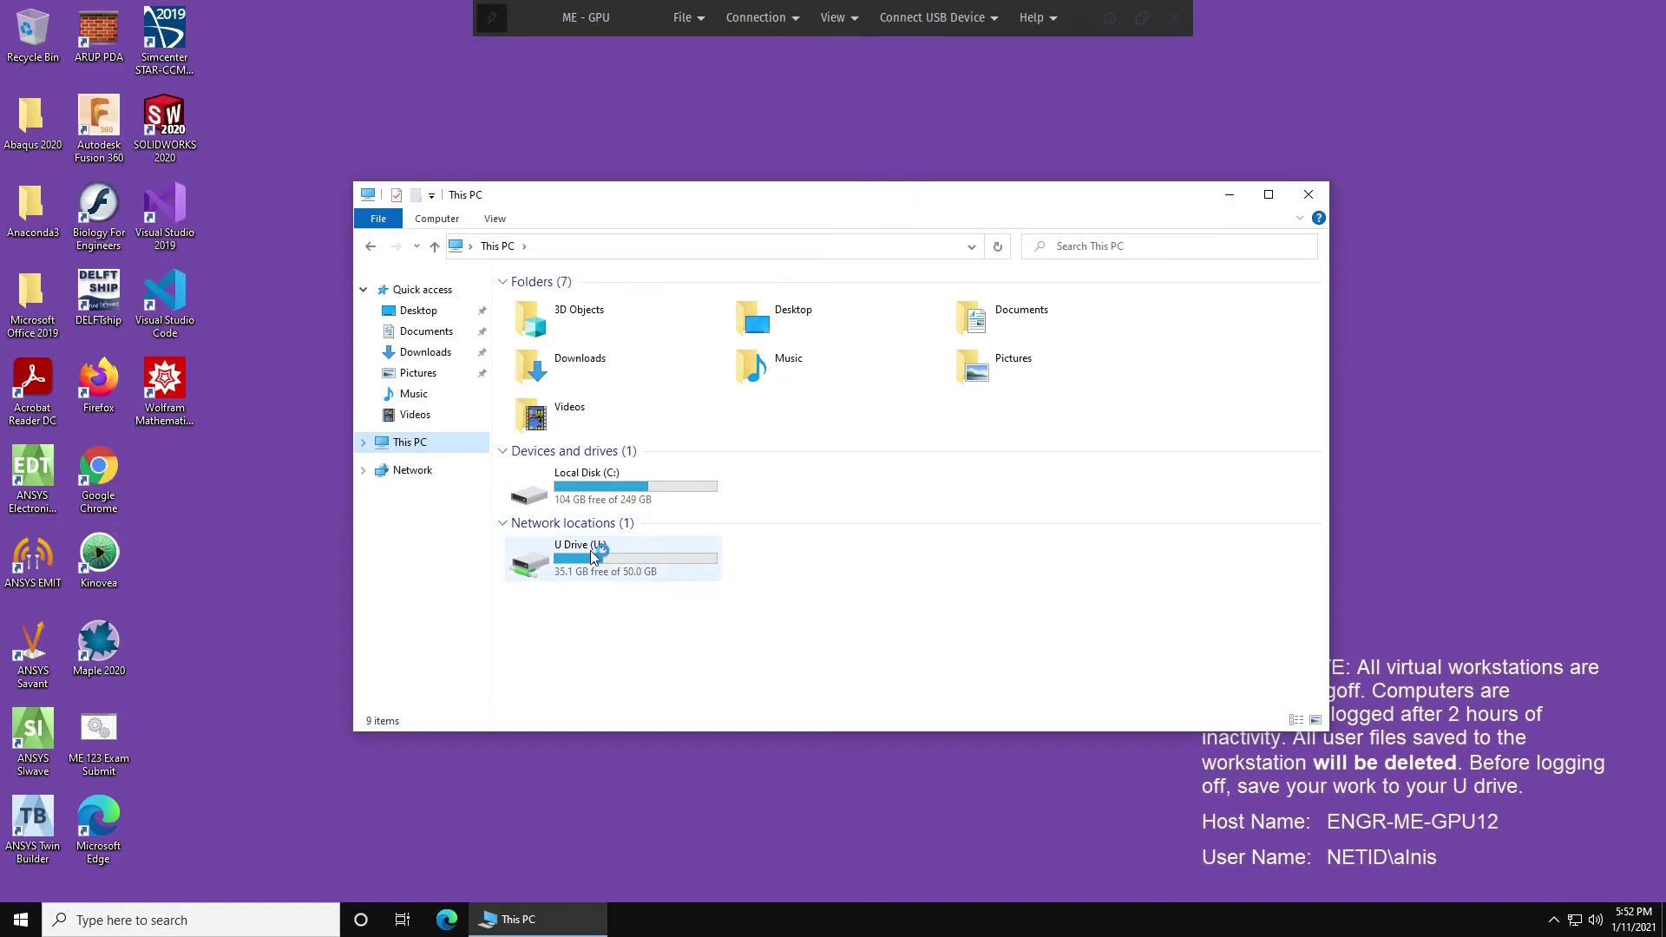
double_click(593, 558)
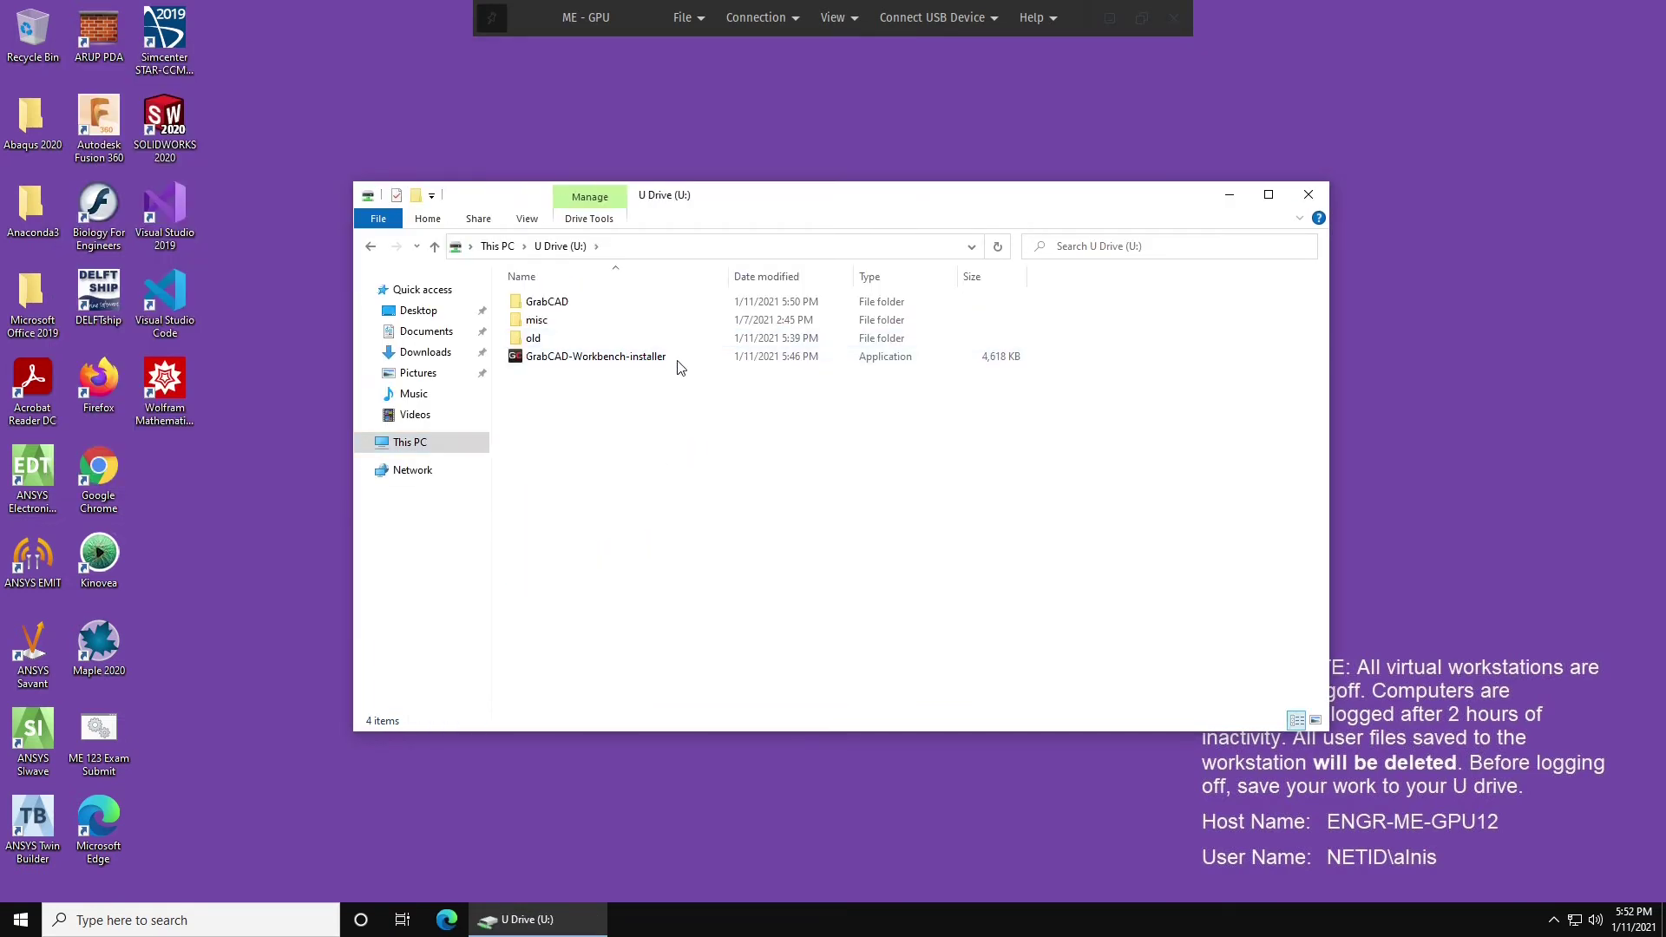
click(653, 358)
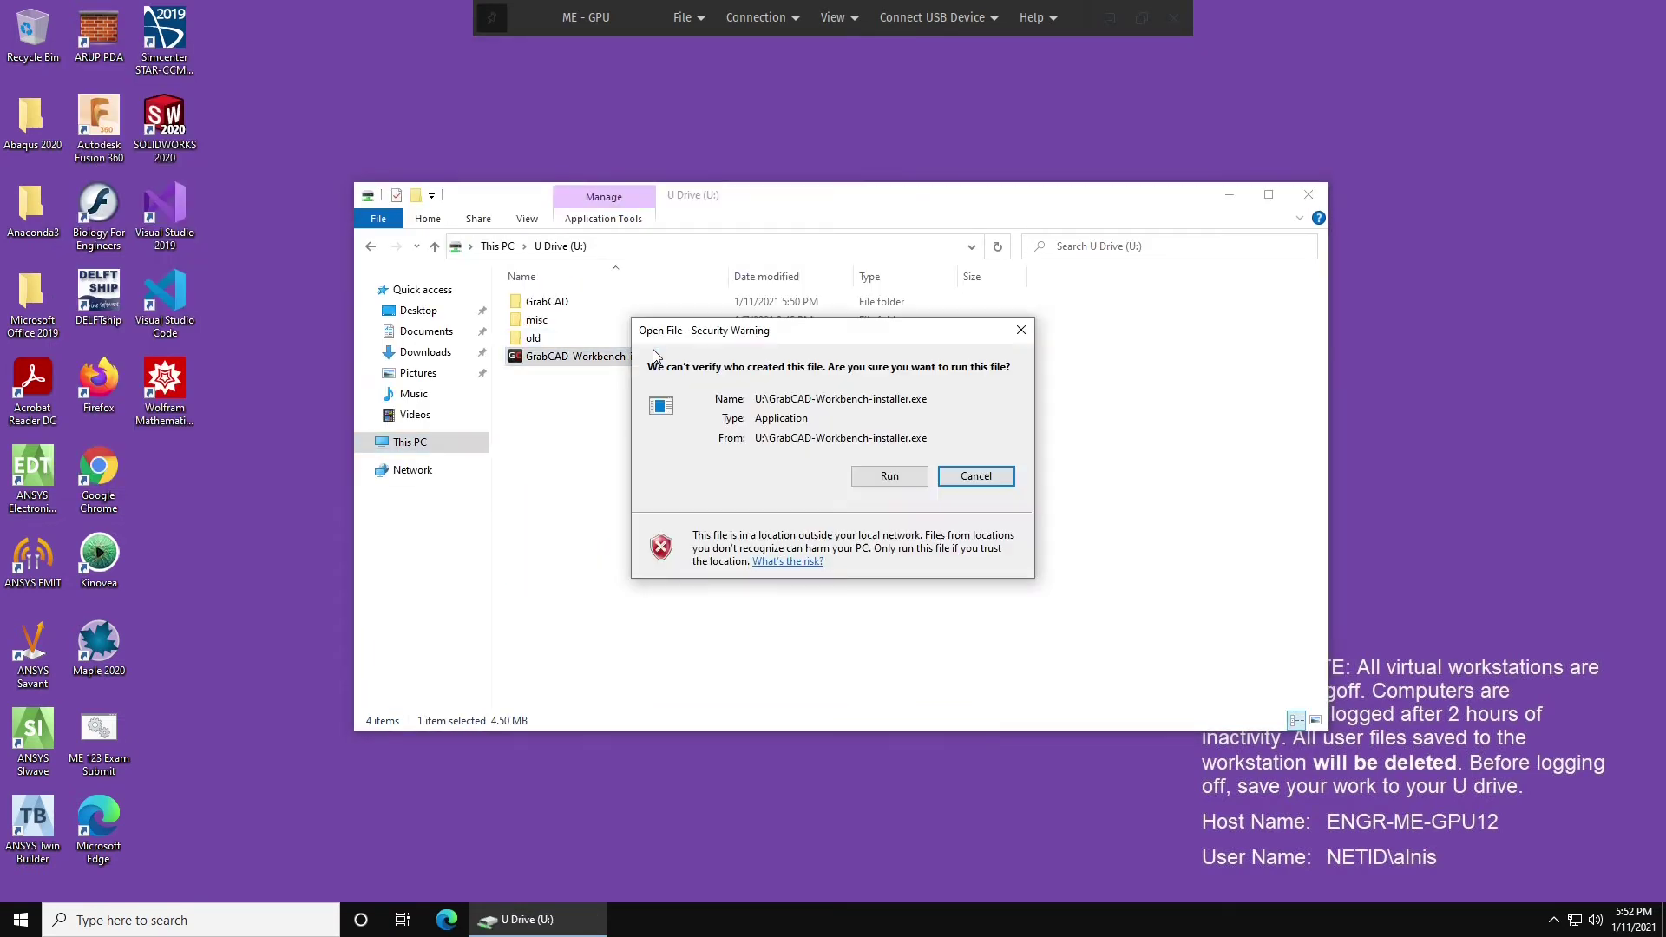
Approve the security warning, agree to the licence terms, and install Workbench.
click(887, 475)
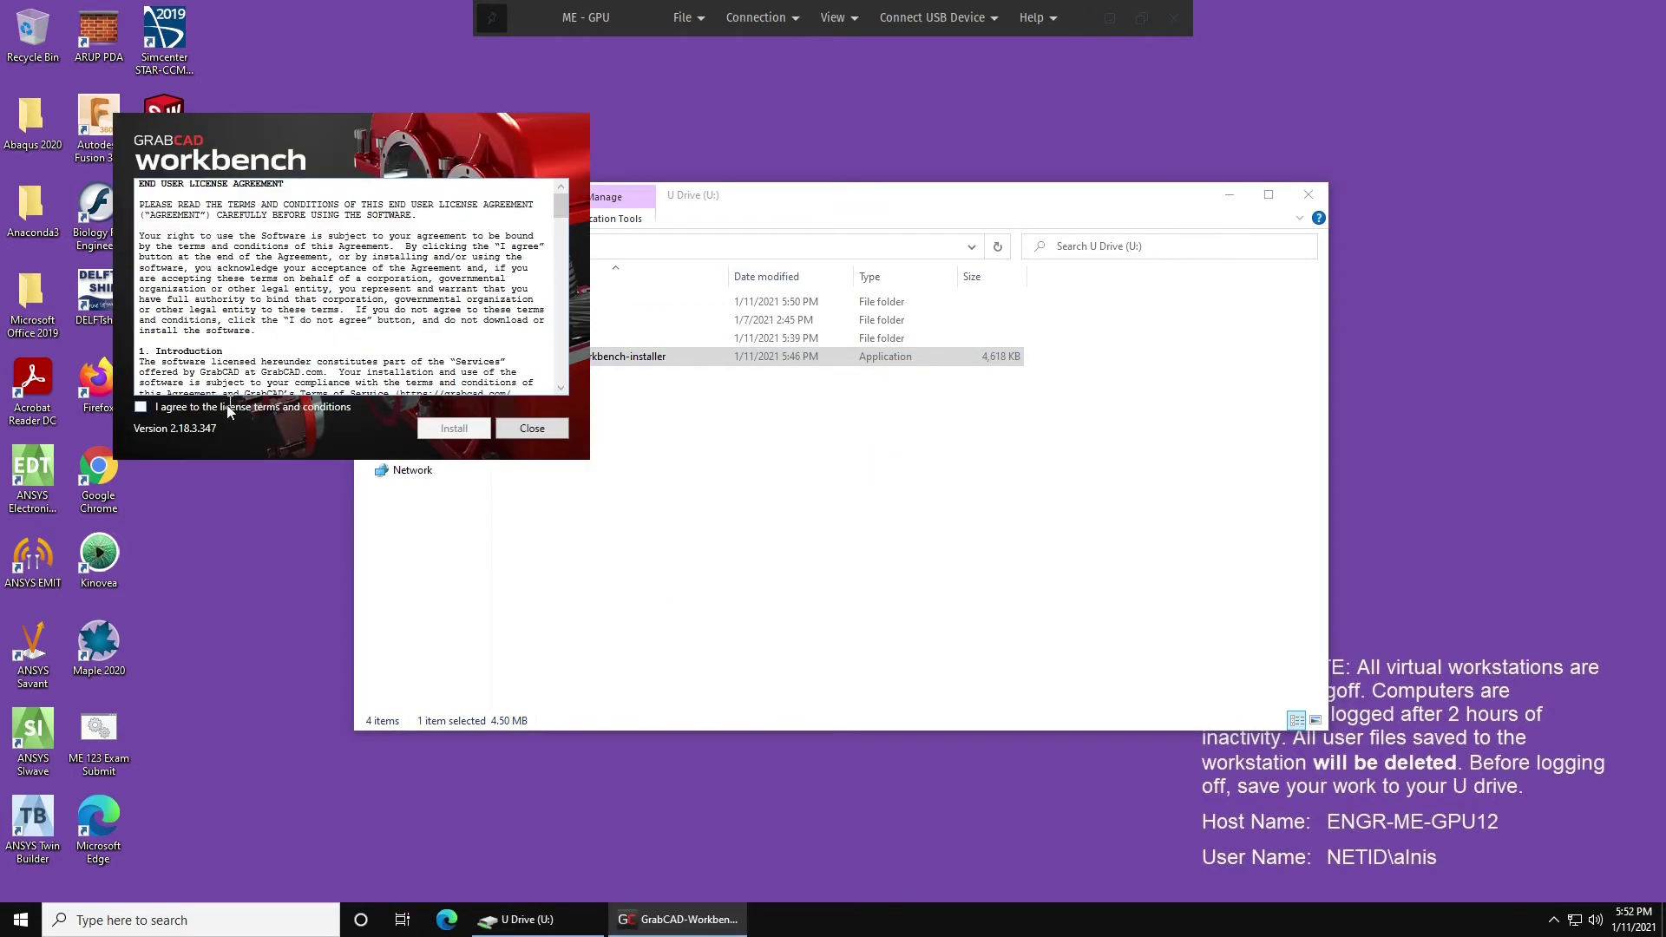
click(233, 409)
click(451, 429)
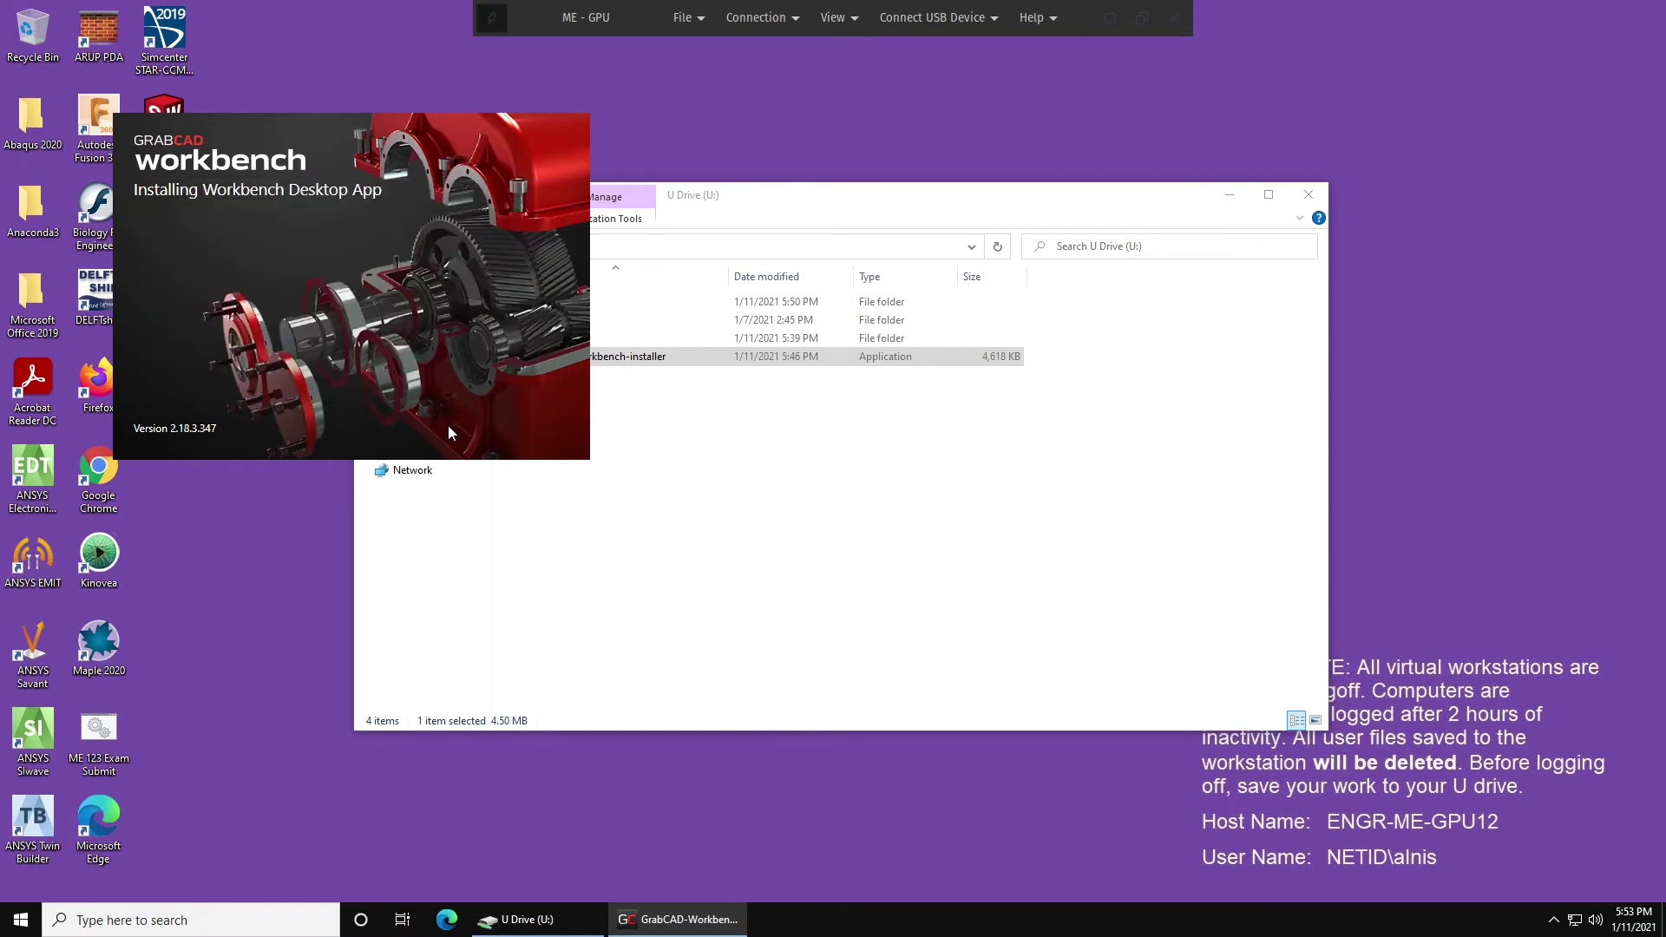
click(448, 425)
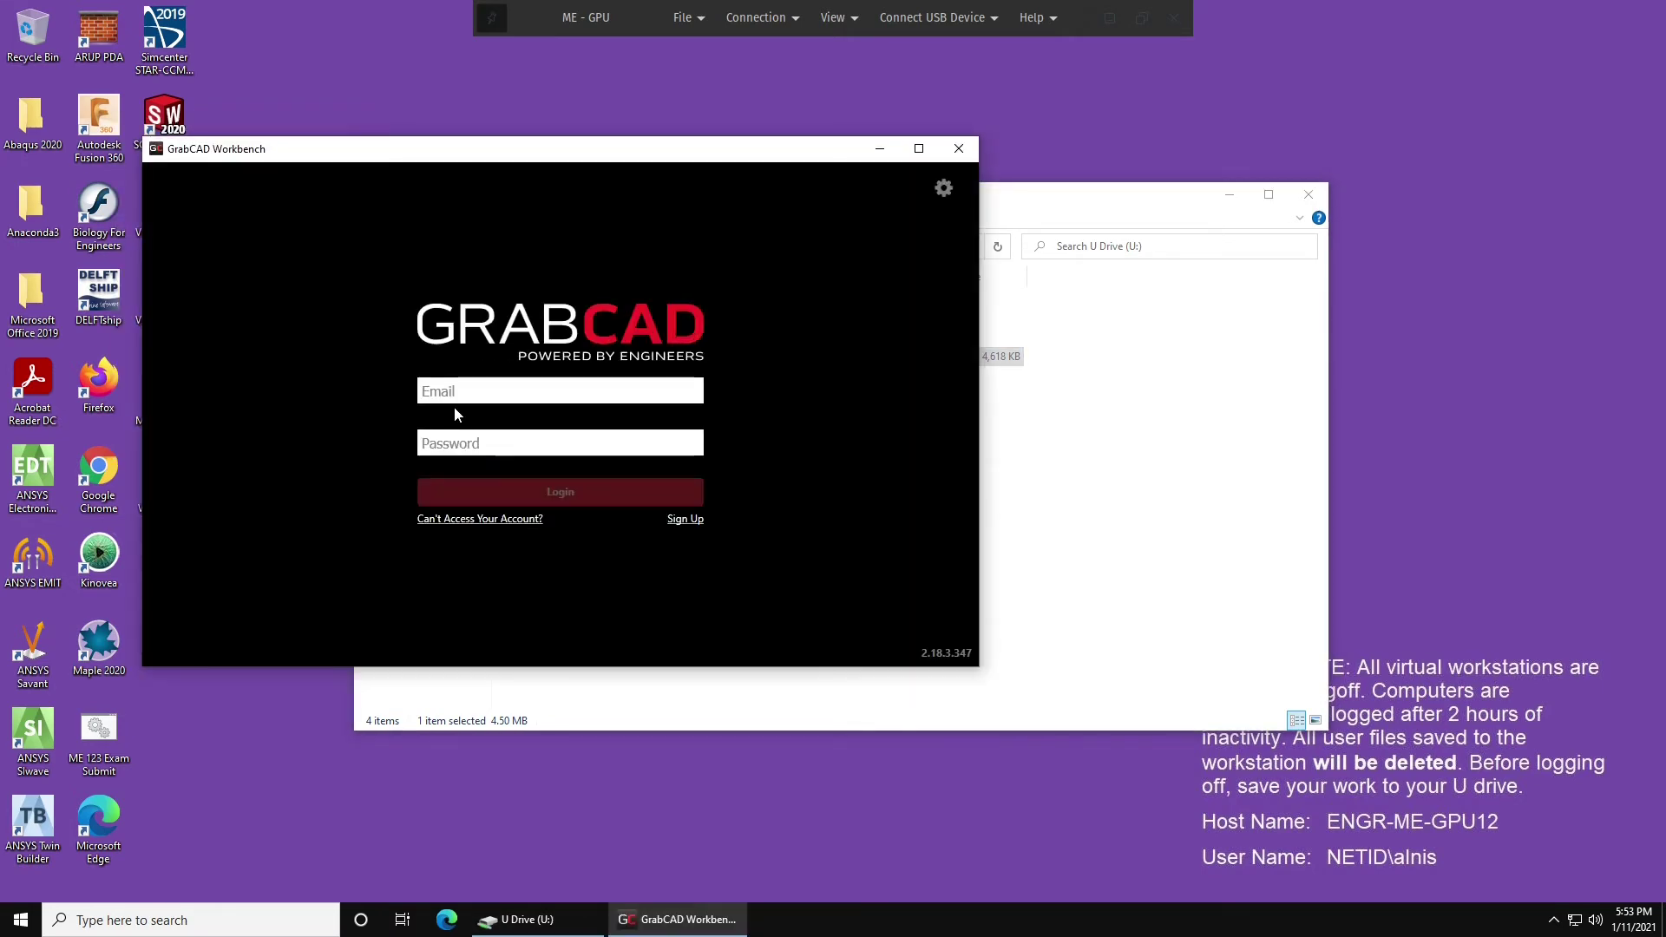
Log in to Workbench with the account e-mail and password.
click(460, 395)
key(Tab)
text(********)
key(Return)
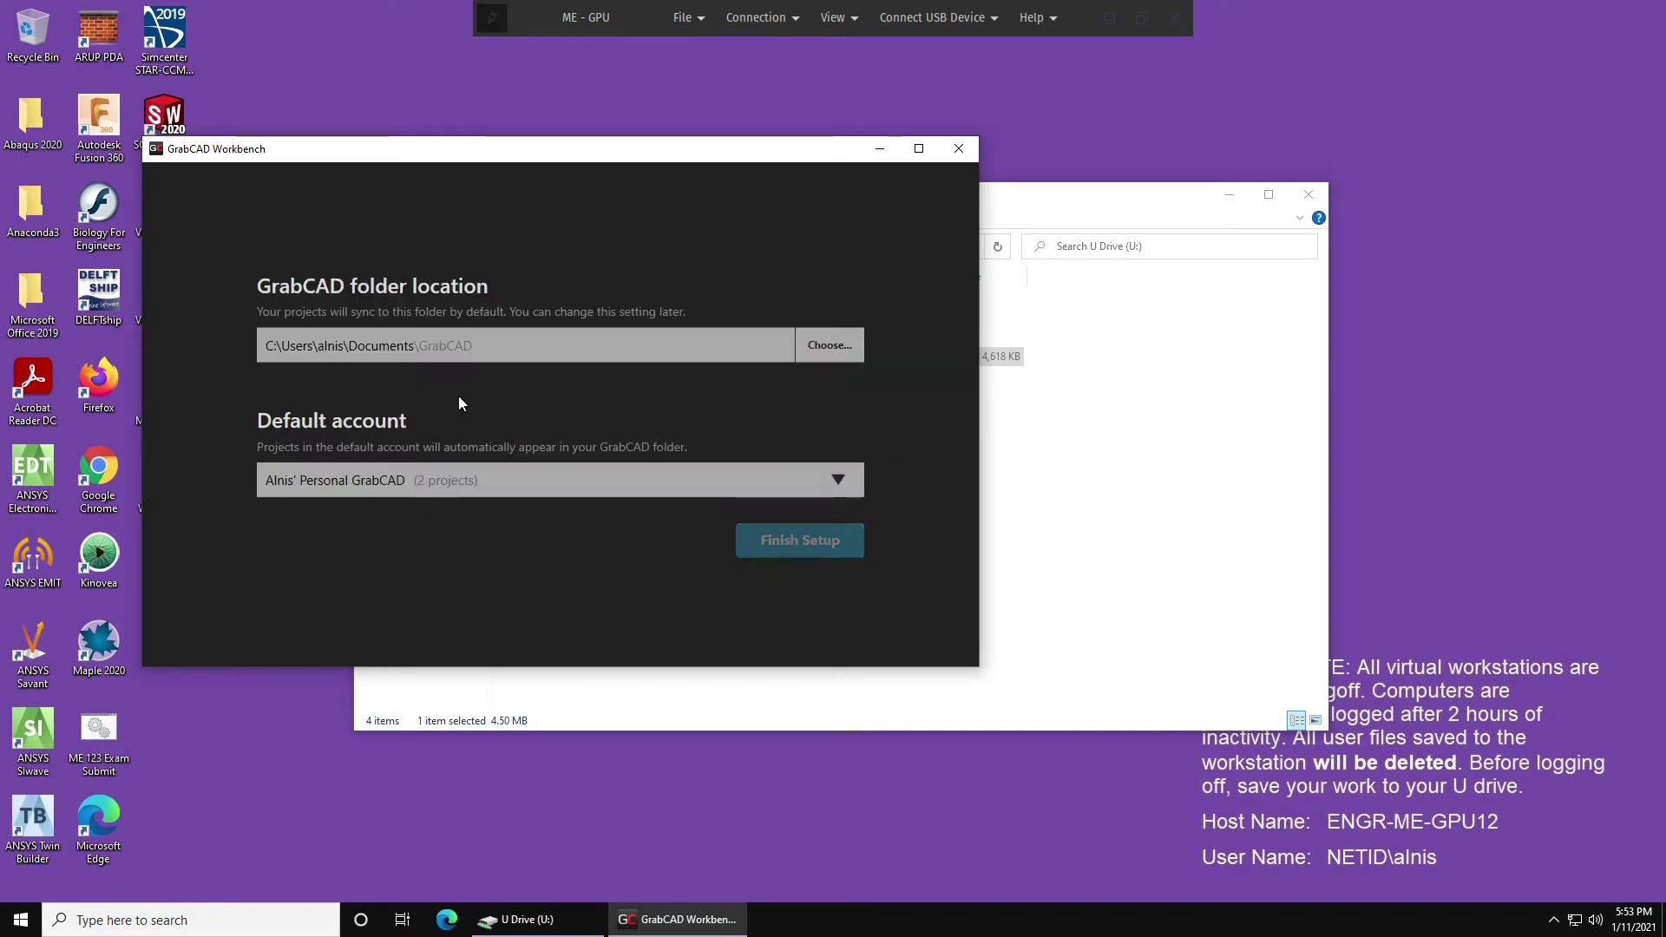
Set the GrabCAD sync folder to the existing U:\GrabCAD.
click(828, 346)
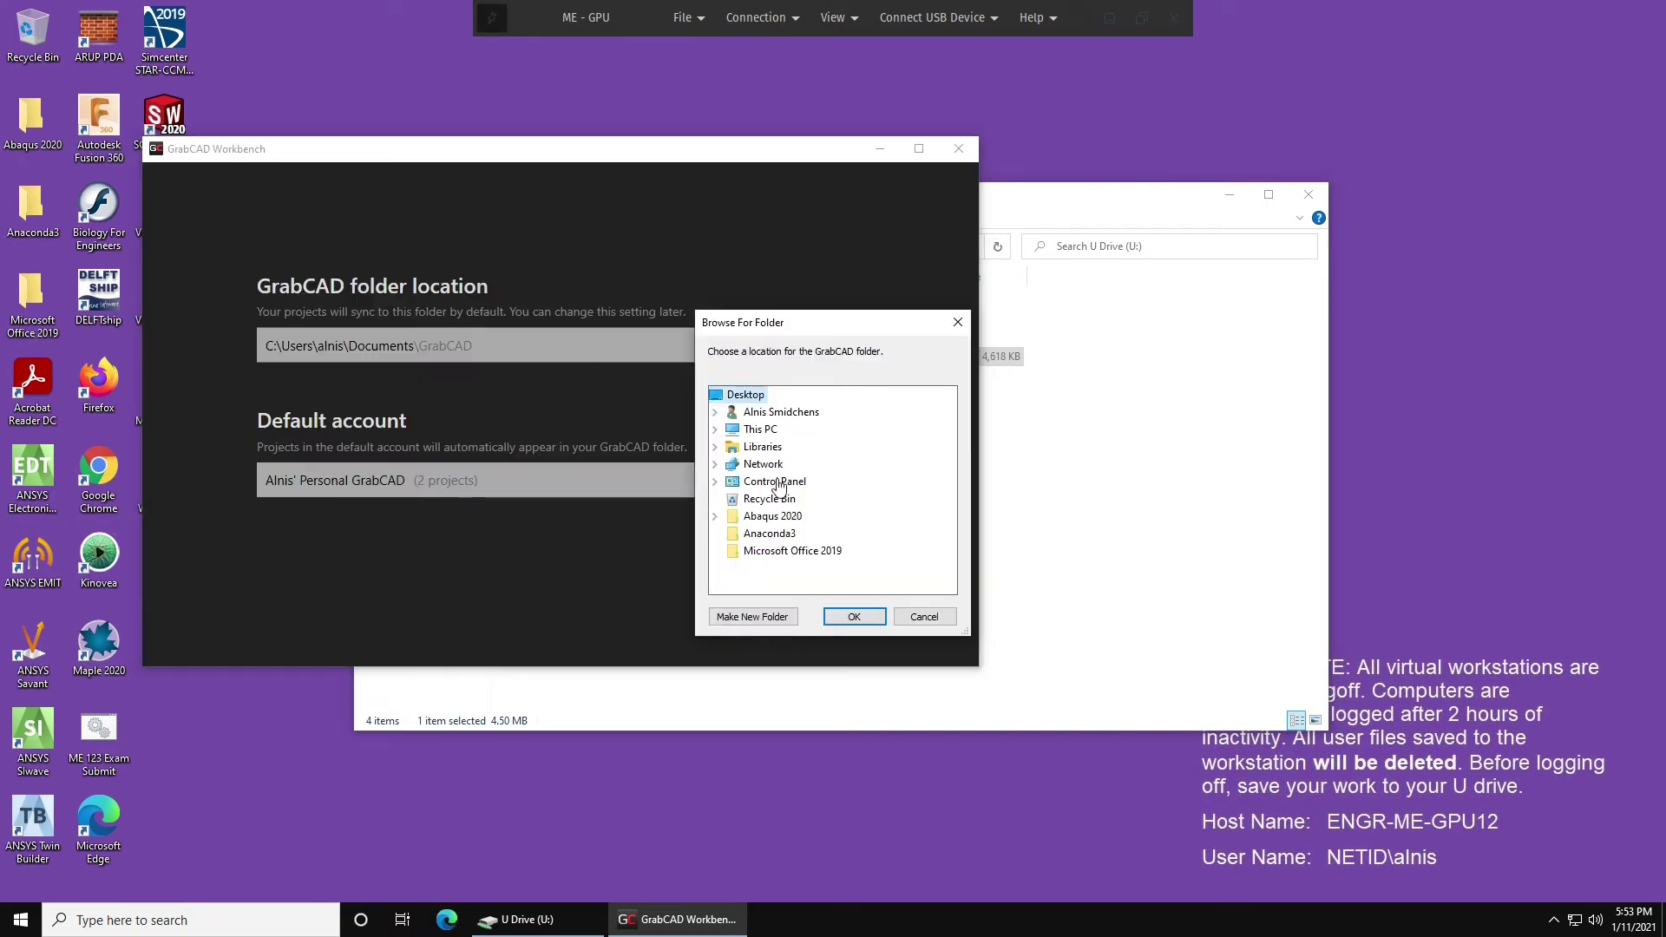
double_click(768, 428)
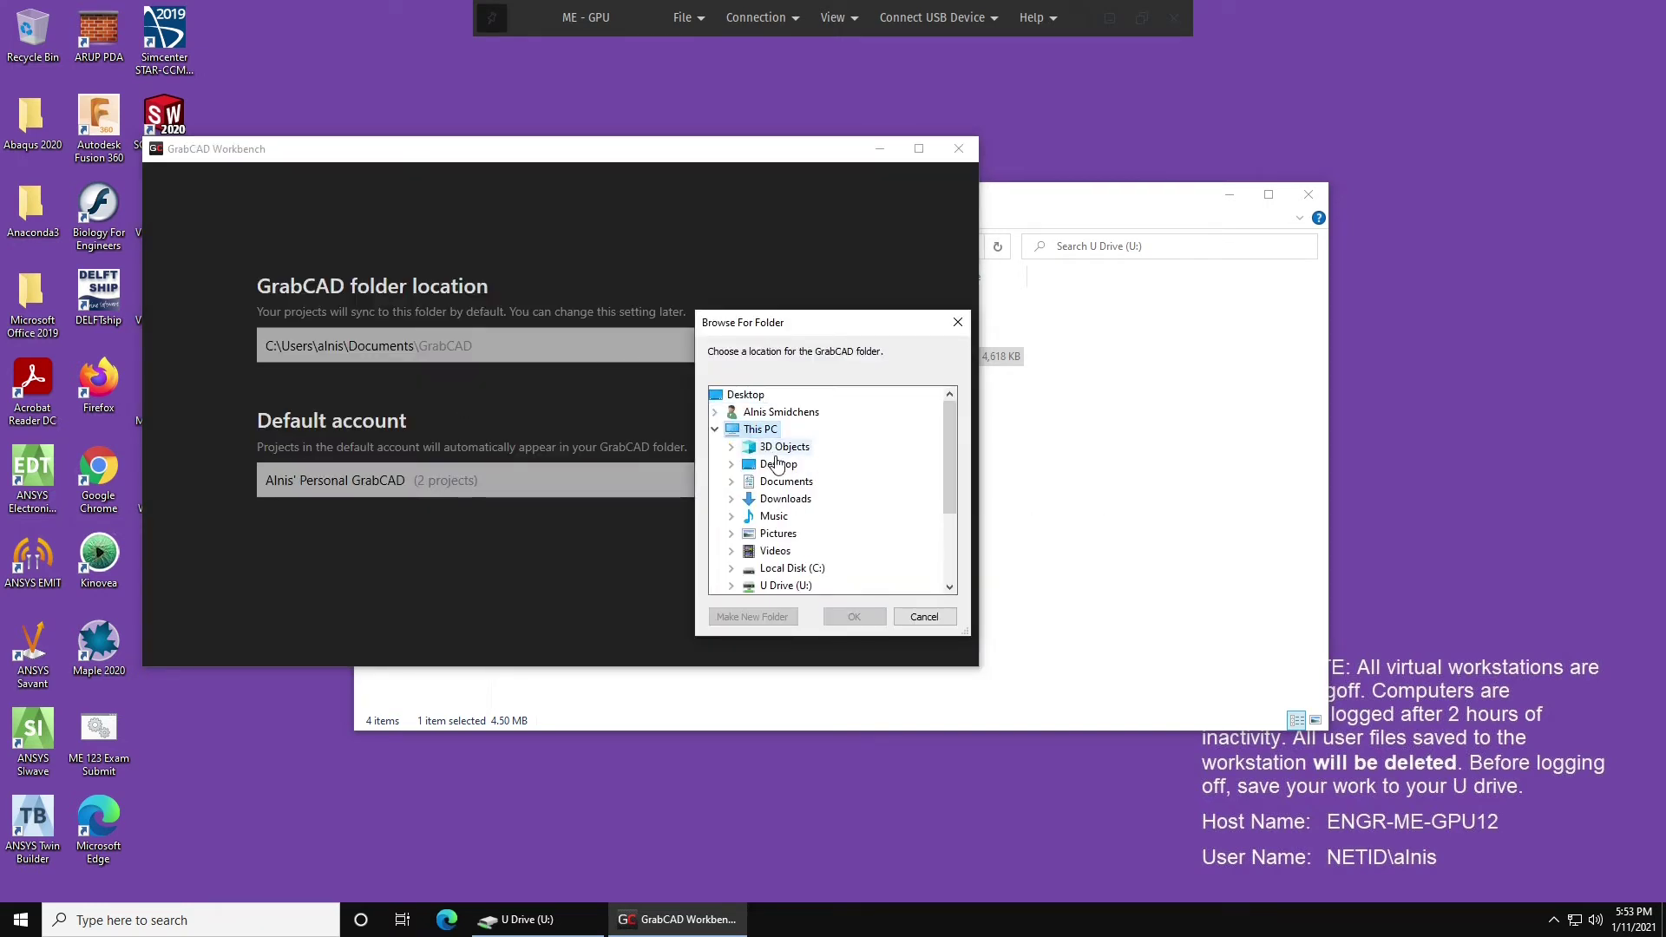
scroll(777, 465, down, 1)
double_click(785, 533)
scroll(792, 538, down, 2)
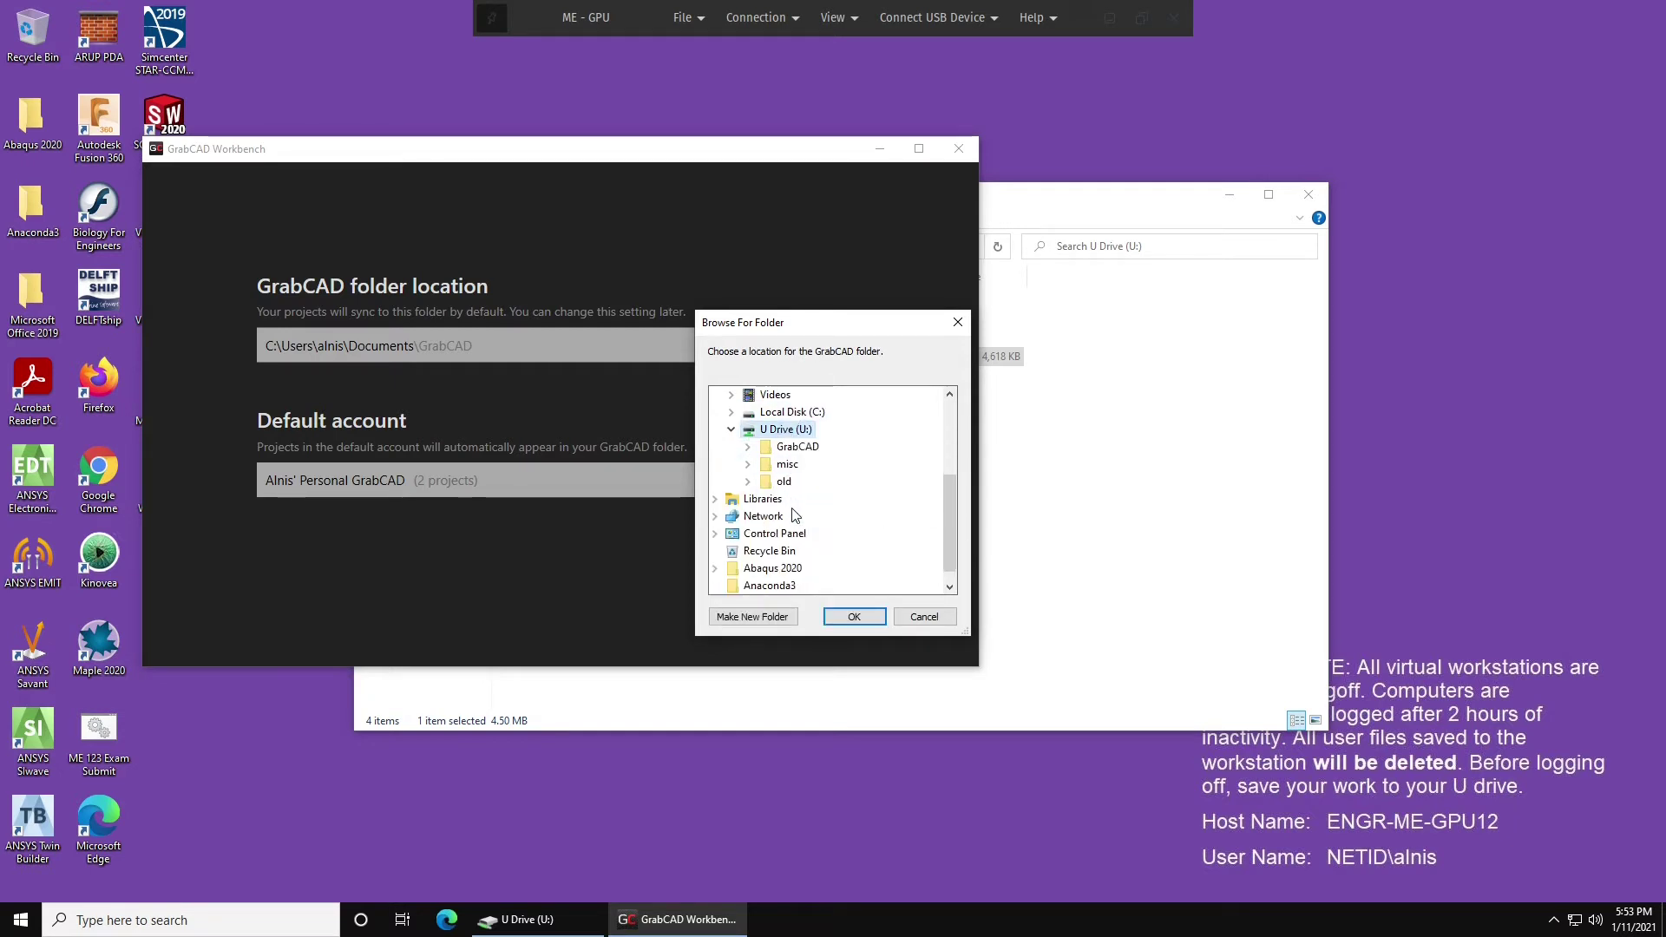
click(796, 446)
double_click(797, 446)
click(855, 616)
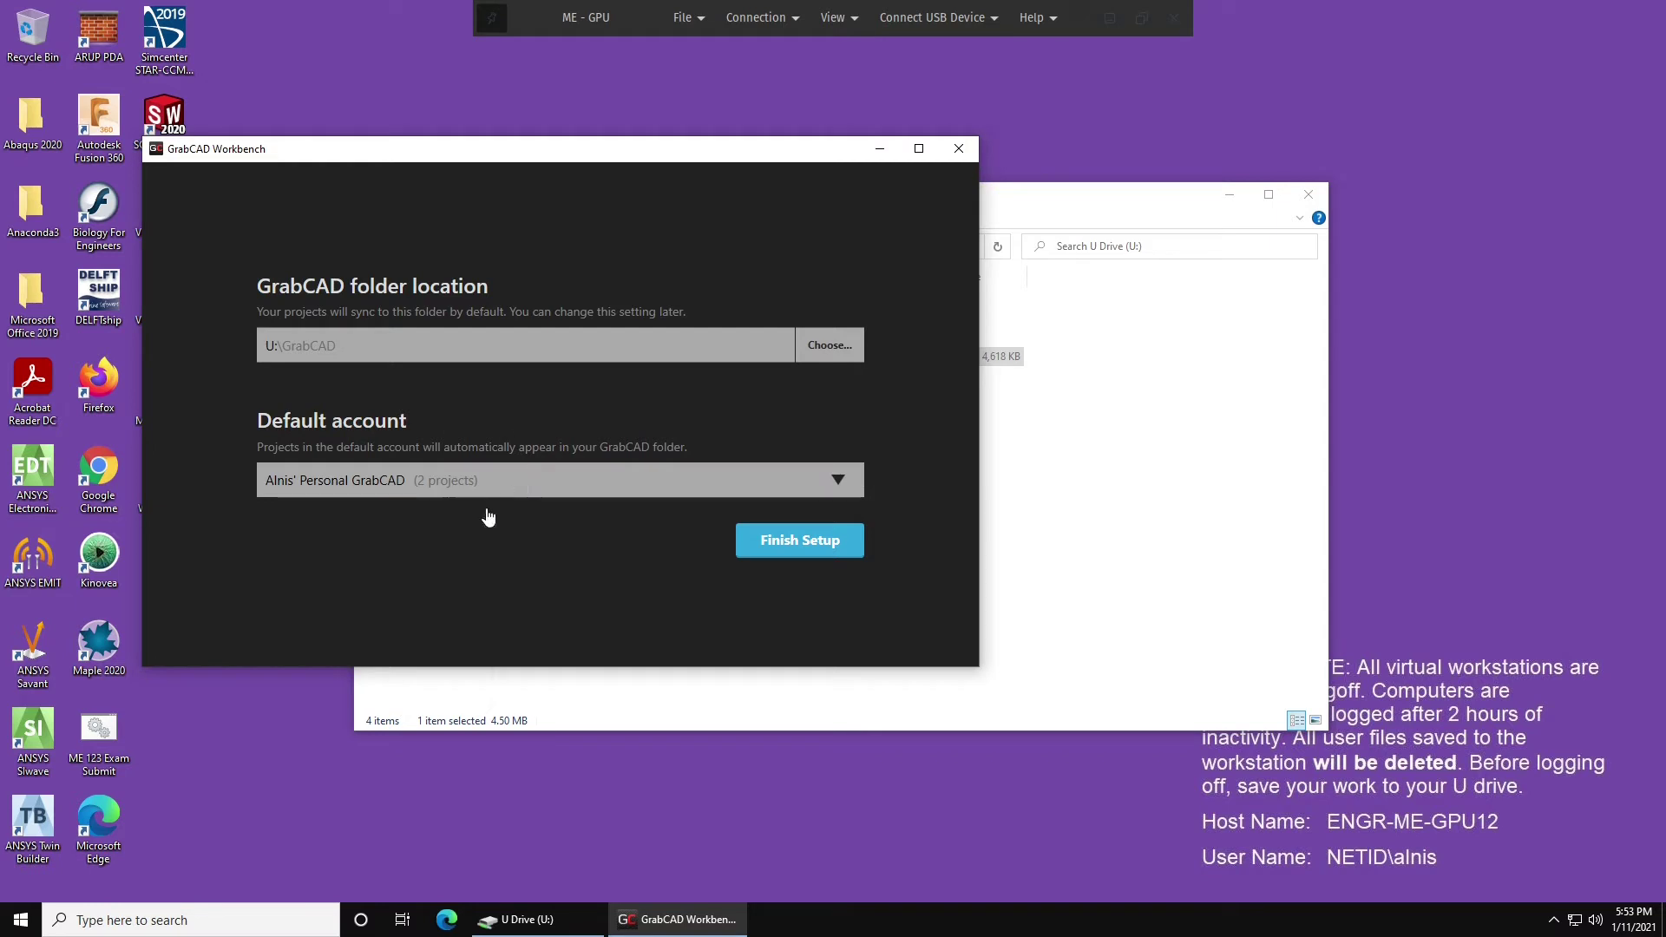
Finish Workbench setup and open the GrabCAD folder on the U drive.
click(775, 543)
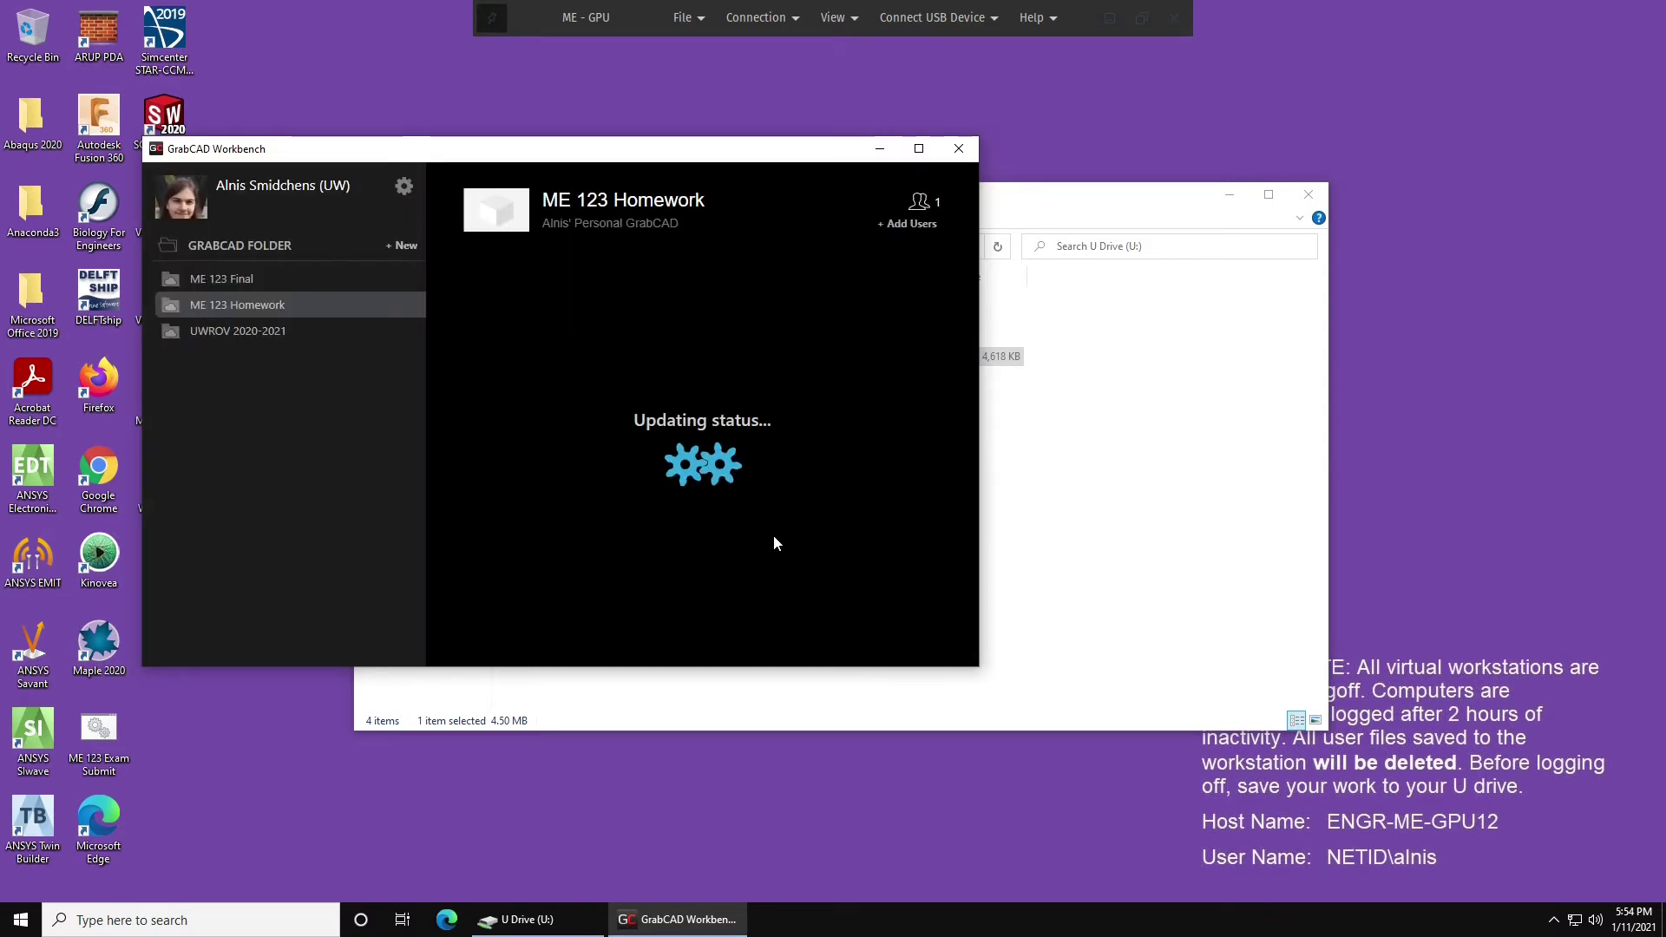
drag(1085, 195, 1213, 218)
double_click(737, 327)
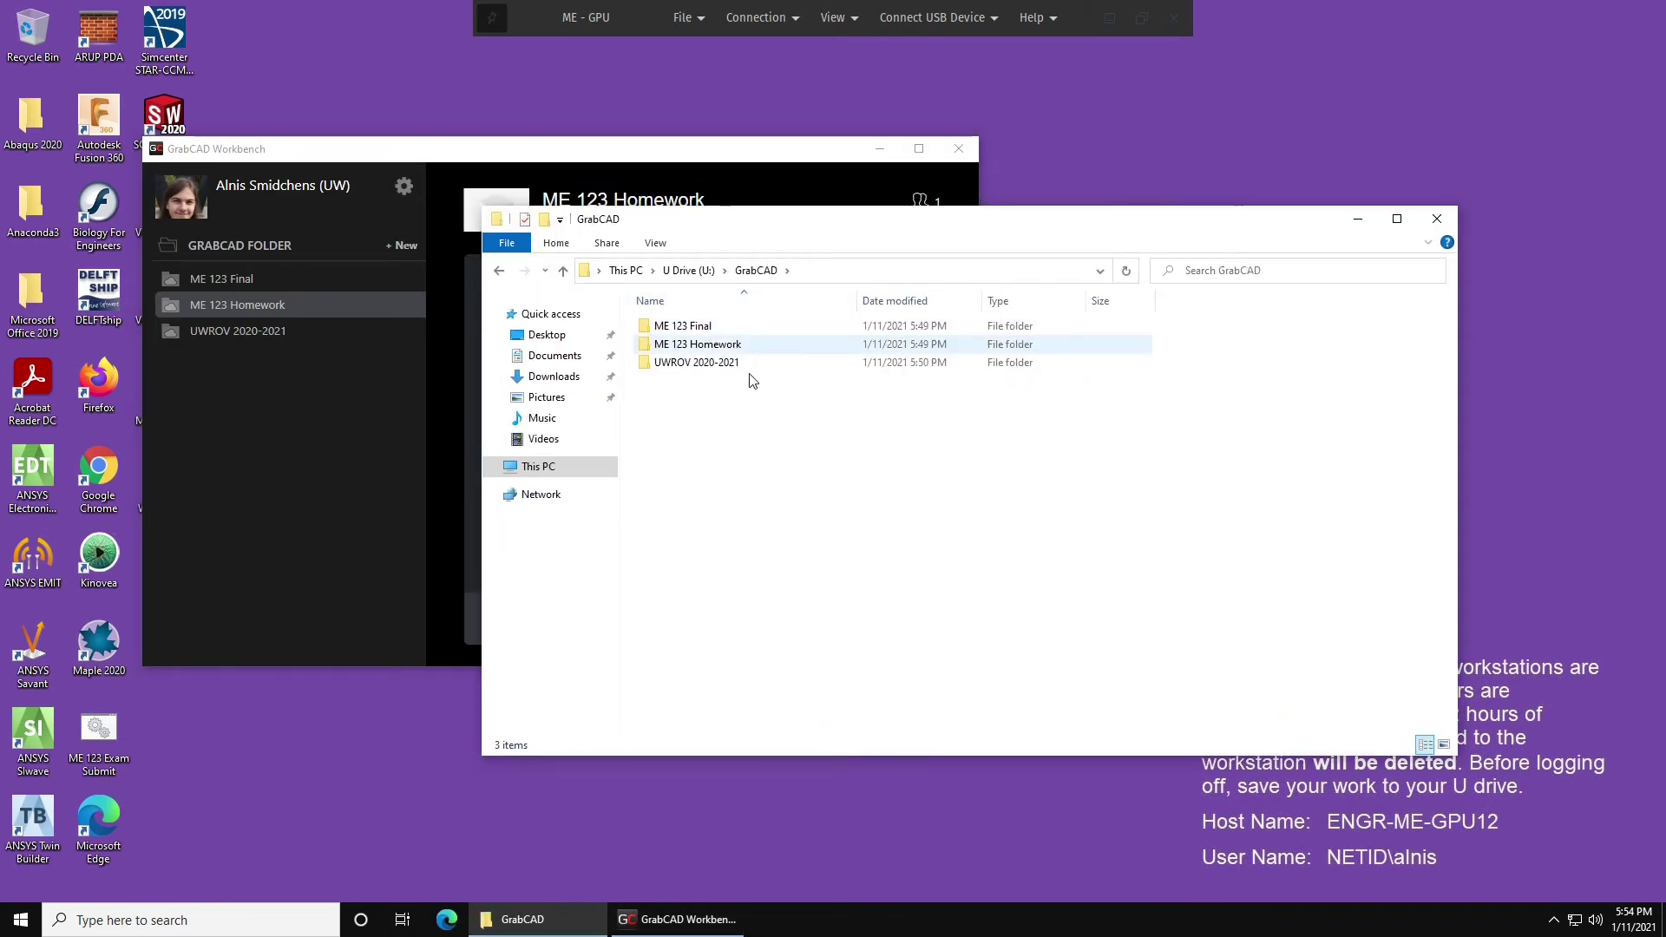
Check the UWROV 2020-2021 and ME 123 Homework projects and the options menu, unchanged.
click(682, 149)
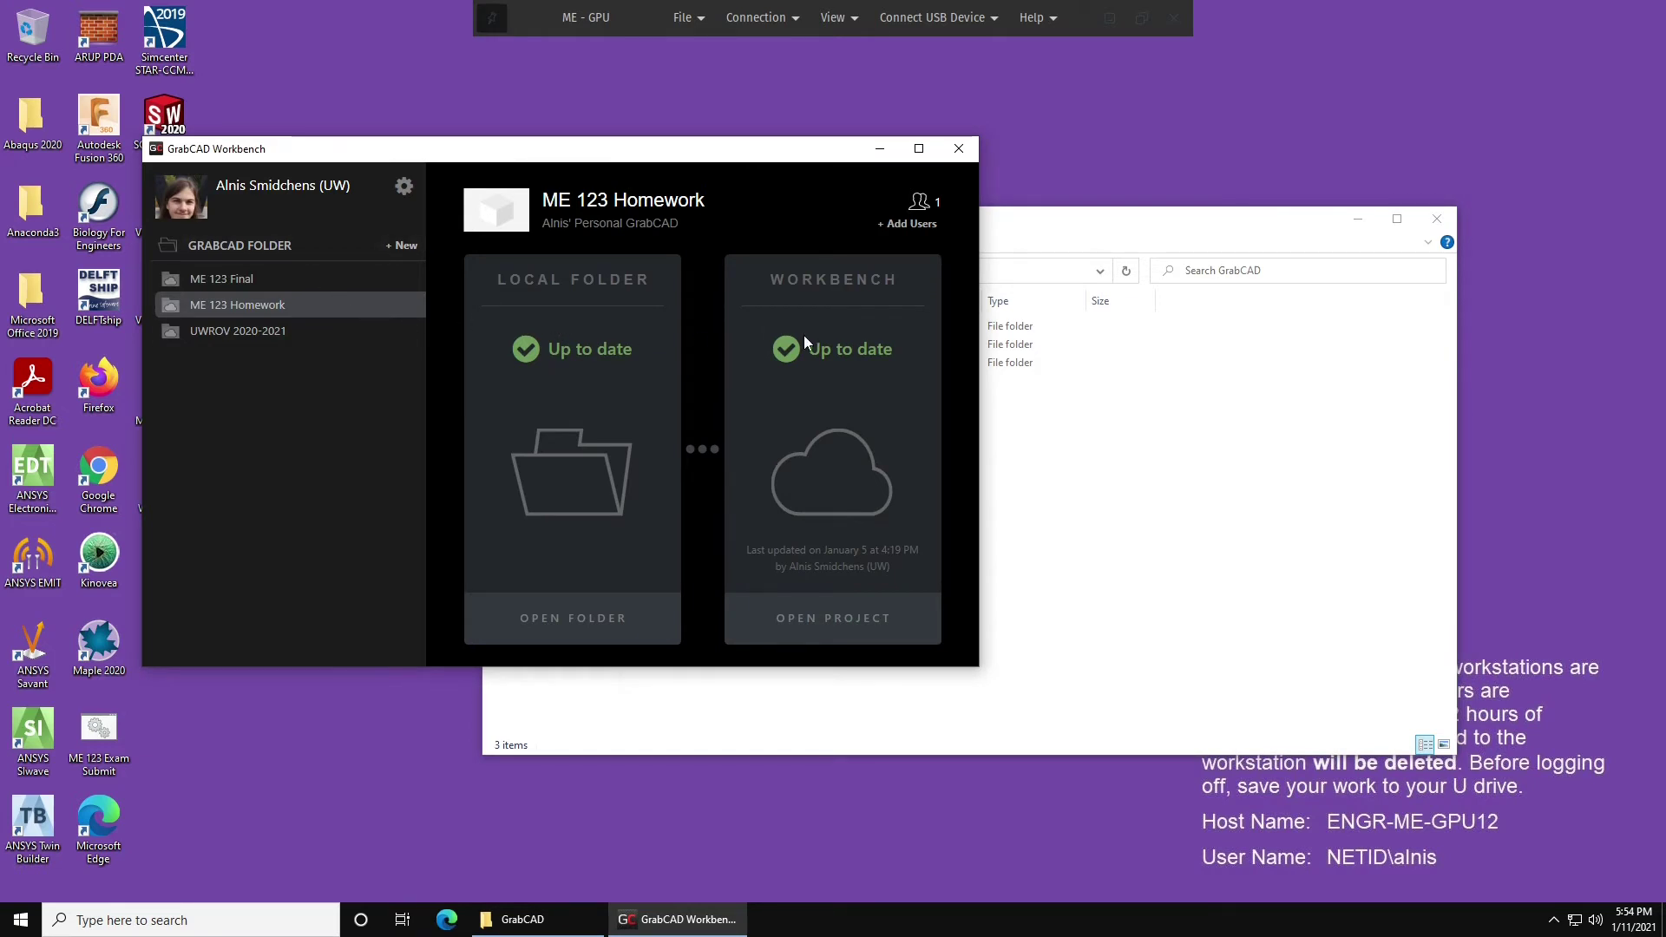
click(321, 335)
click(328, 302)
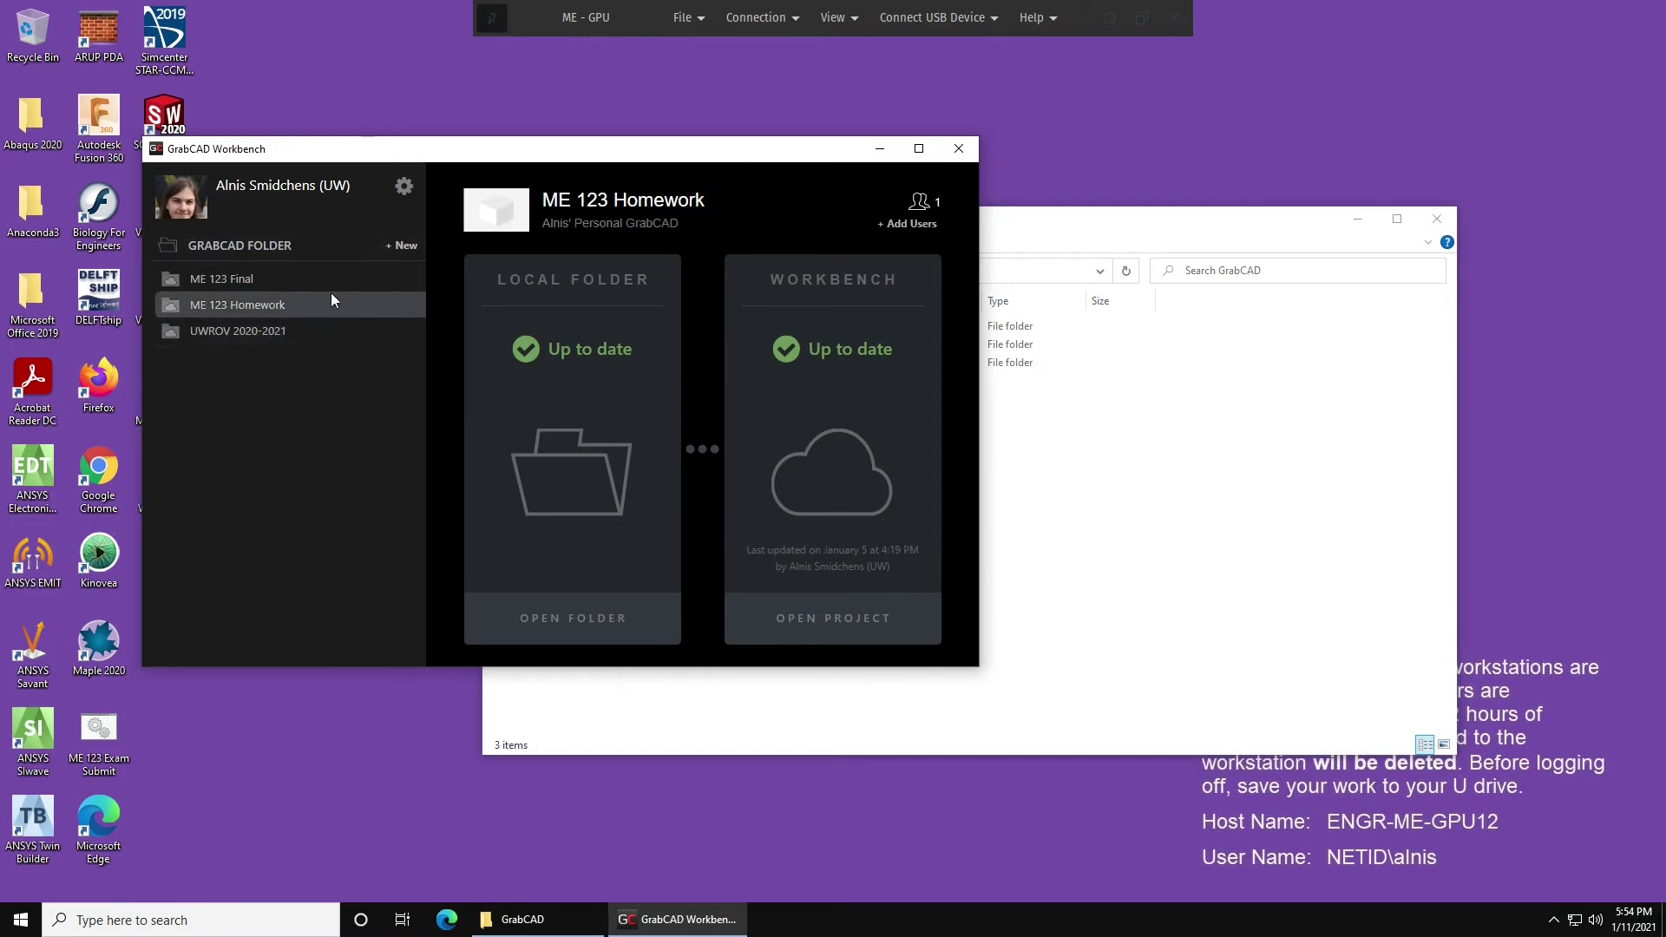
click(404, 186)
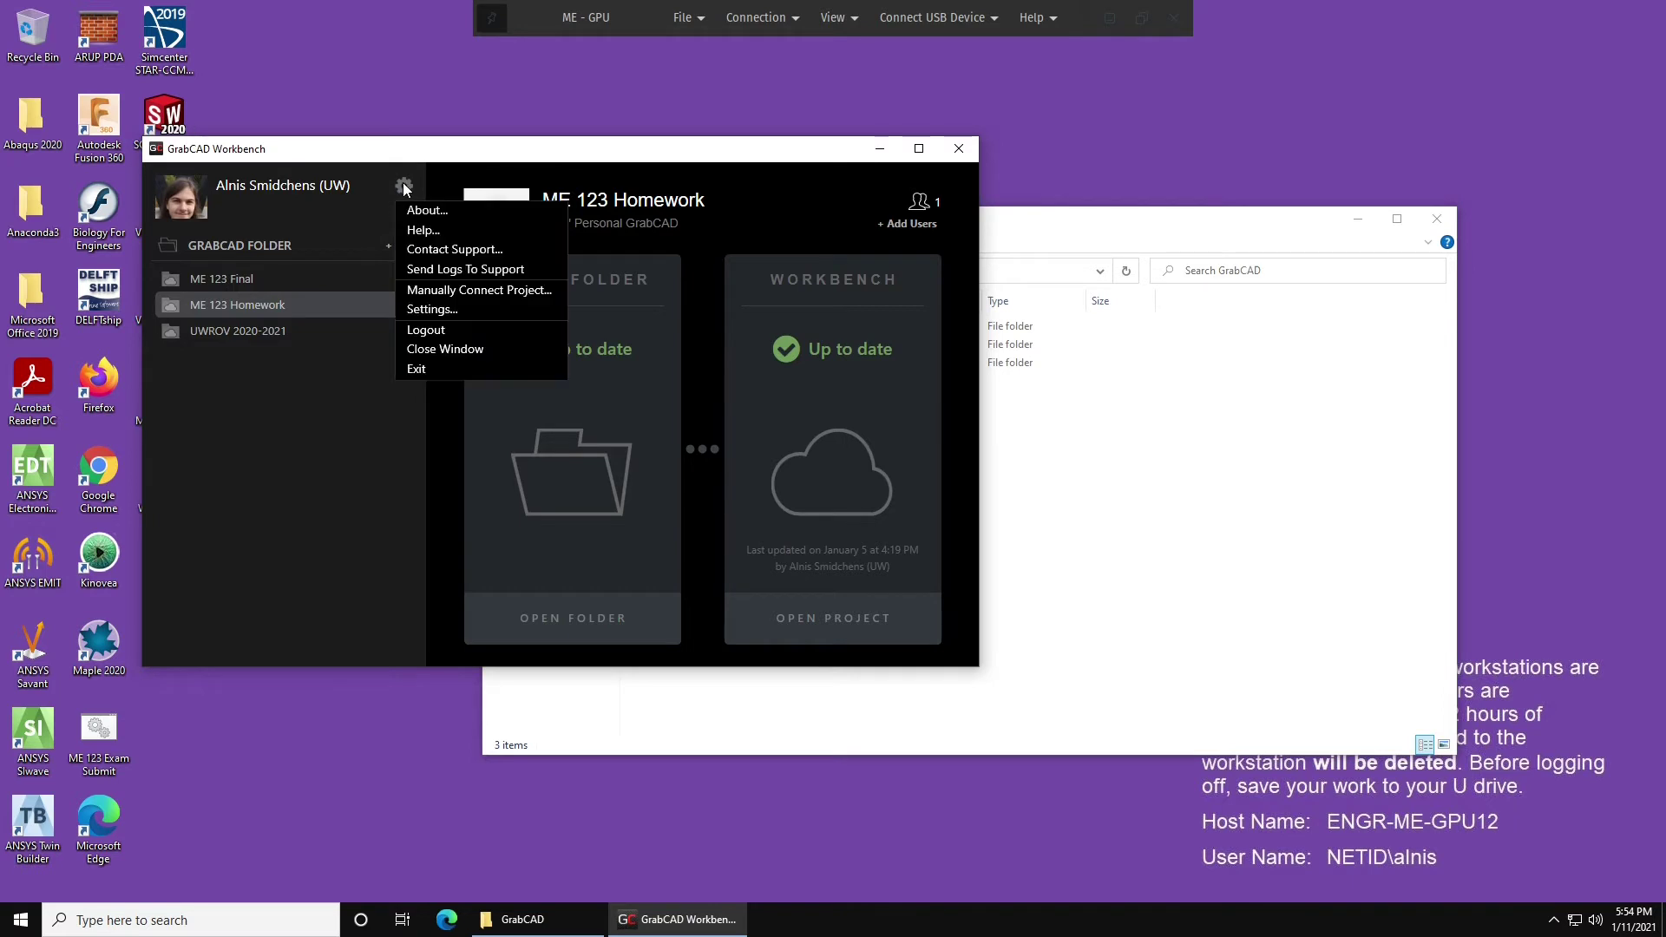
click(709, 309)
click(803, 675)
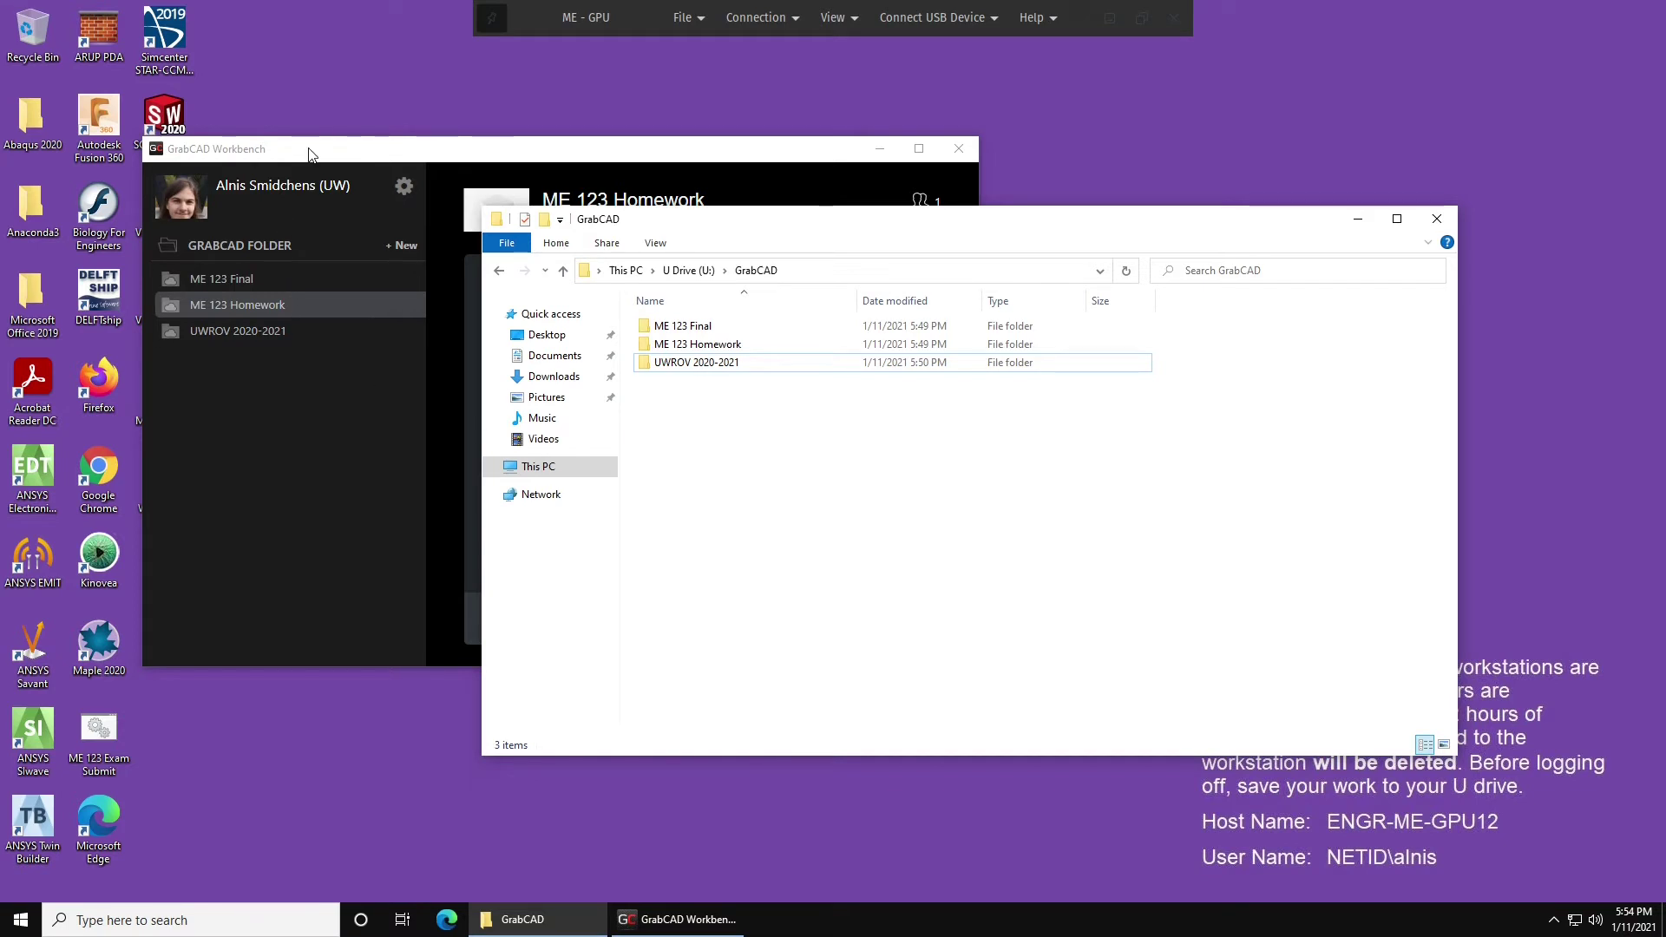
Move the Workbench window aside and launch SOLIDWORKS 2020 from the desktop.
click(439, 342)
drag(217, 148, 357, 161)
click(162, 123)
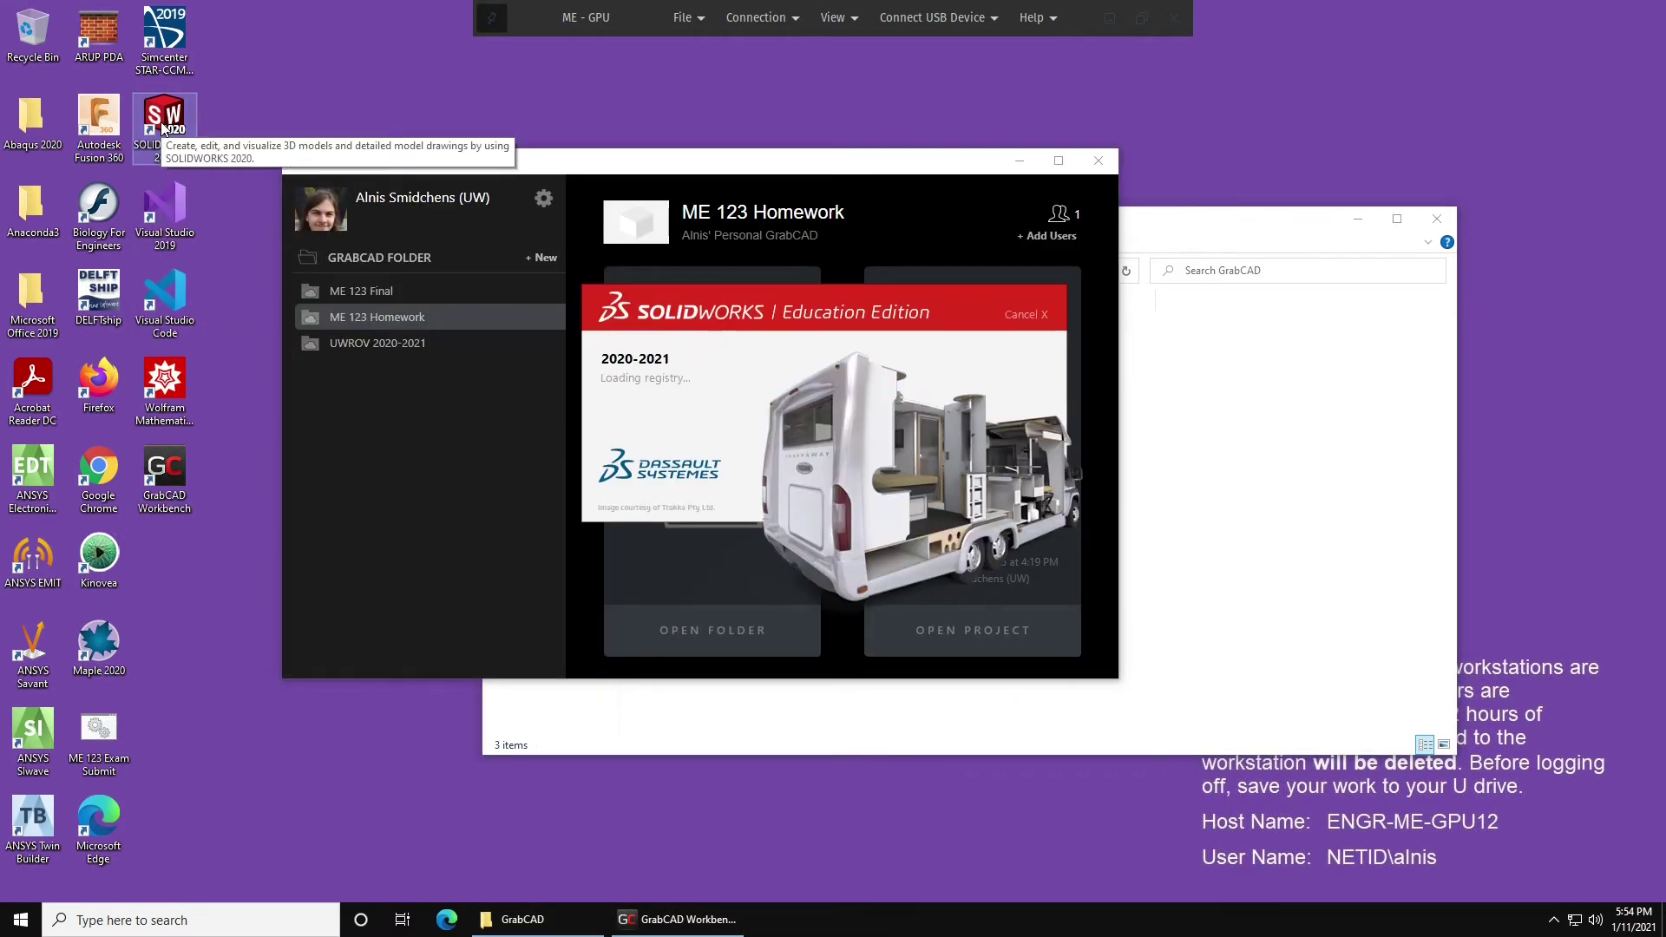
Accept the licence, dismiss the HSMWorks notice, and create a new Part with IPS/ANSI.
click(665, 717)
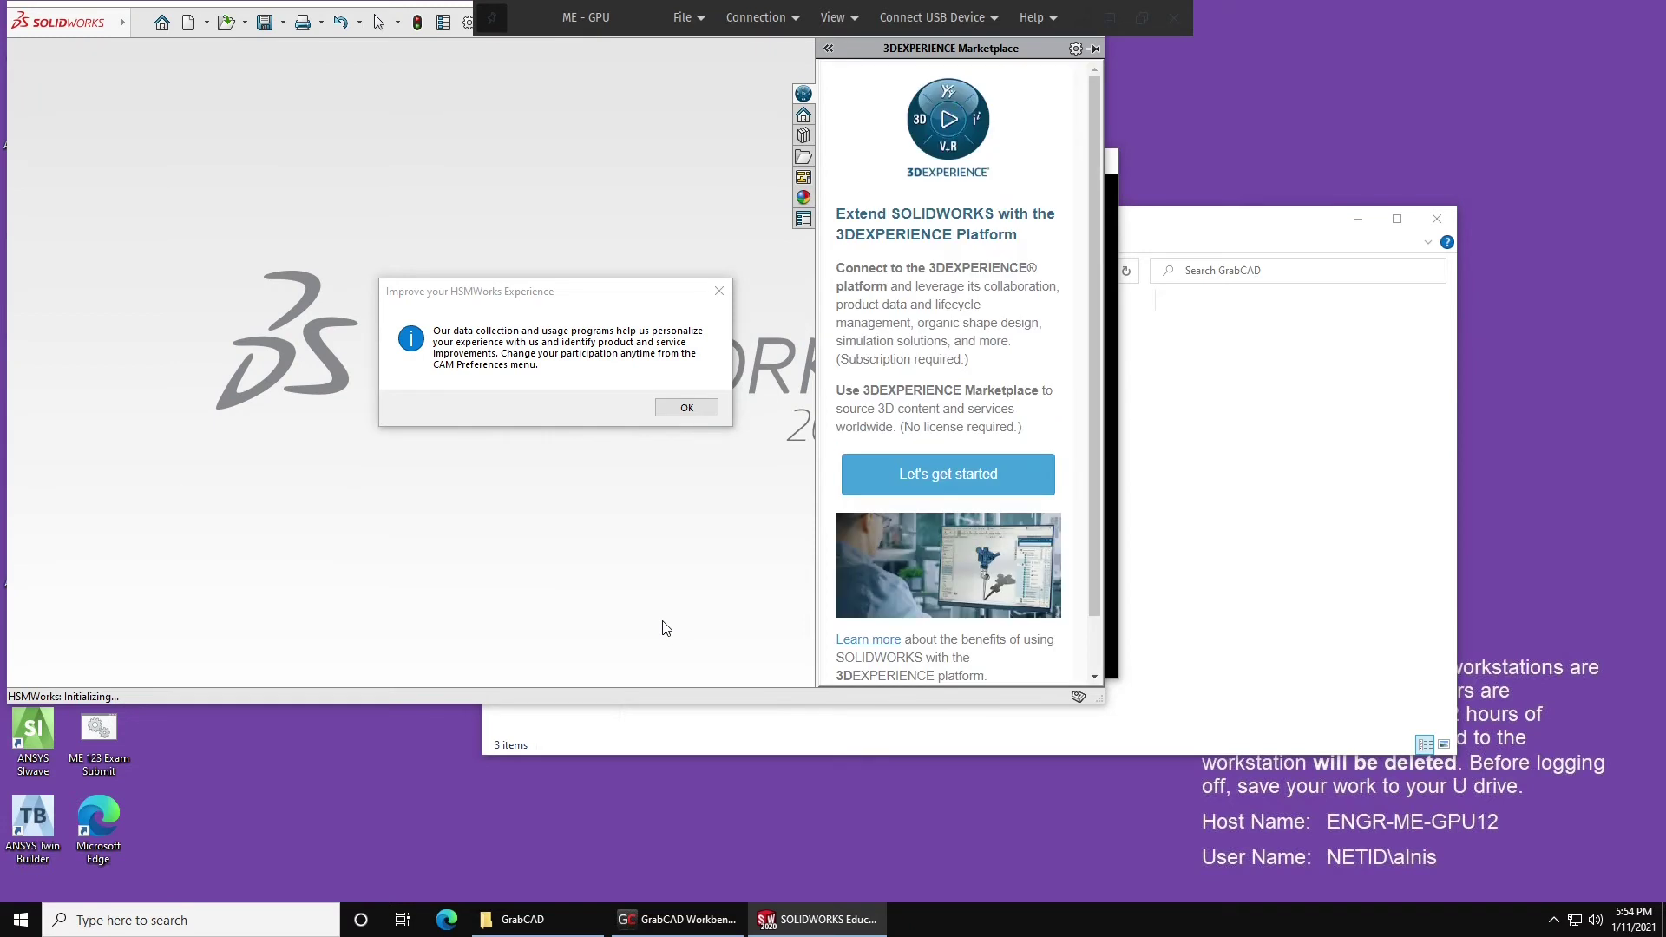
click(686, 408)
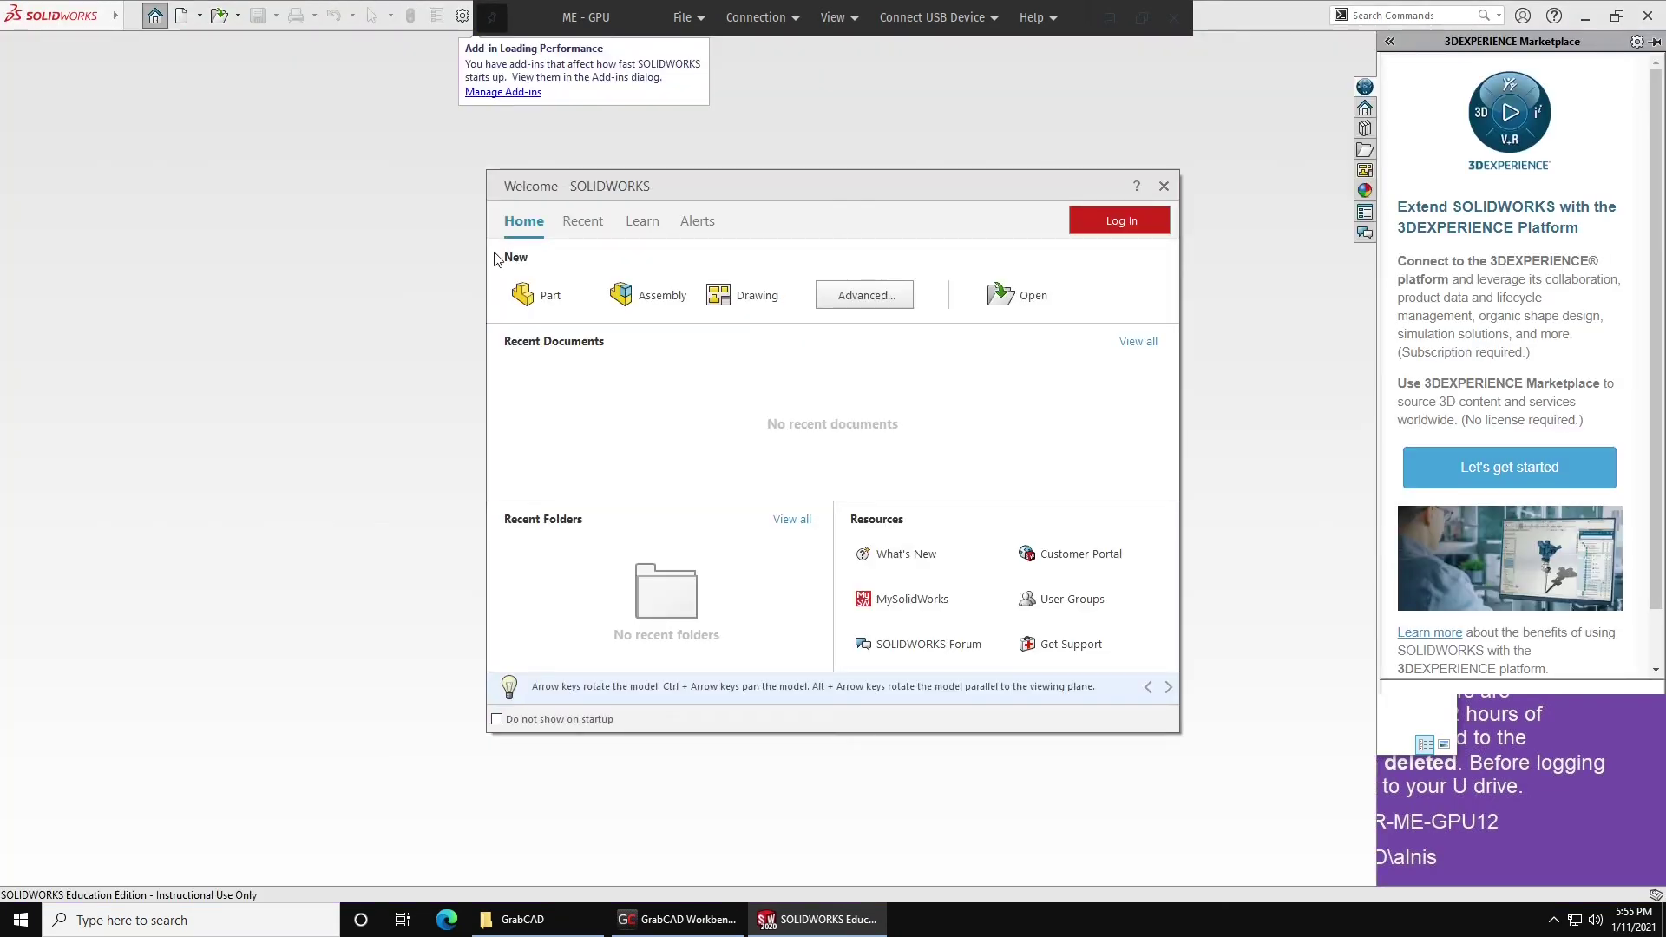
click(545, 299)
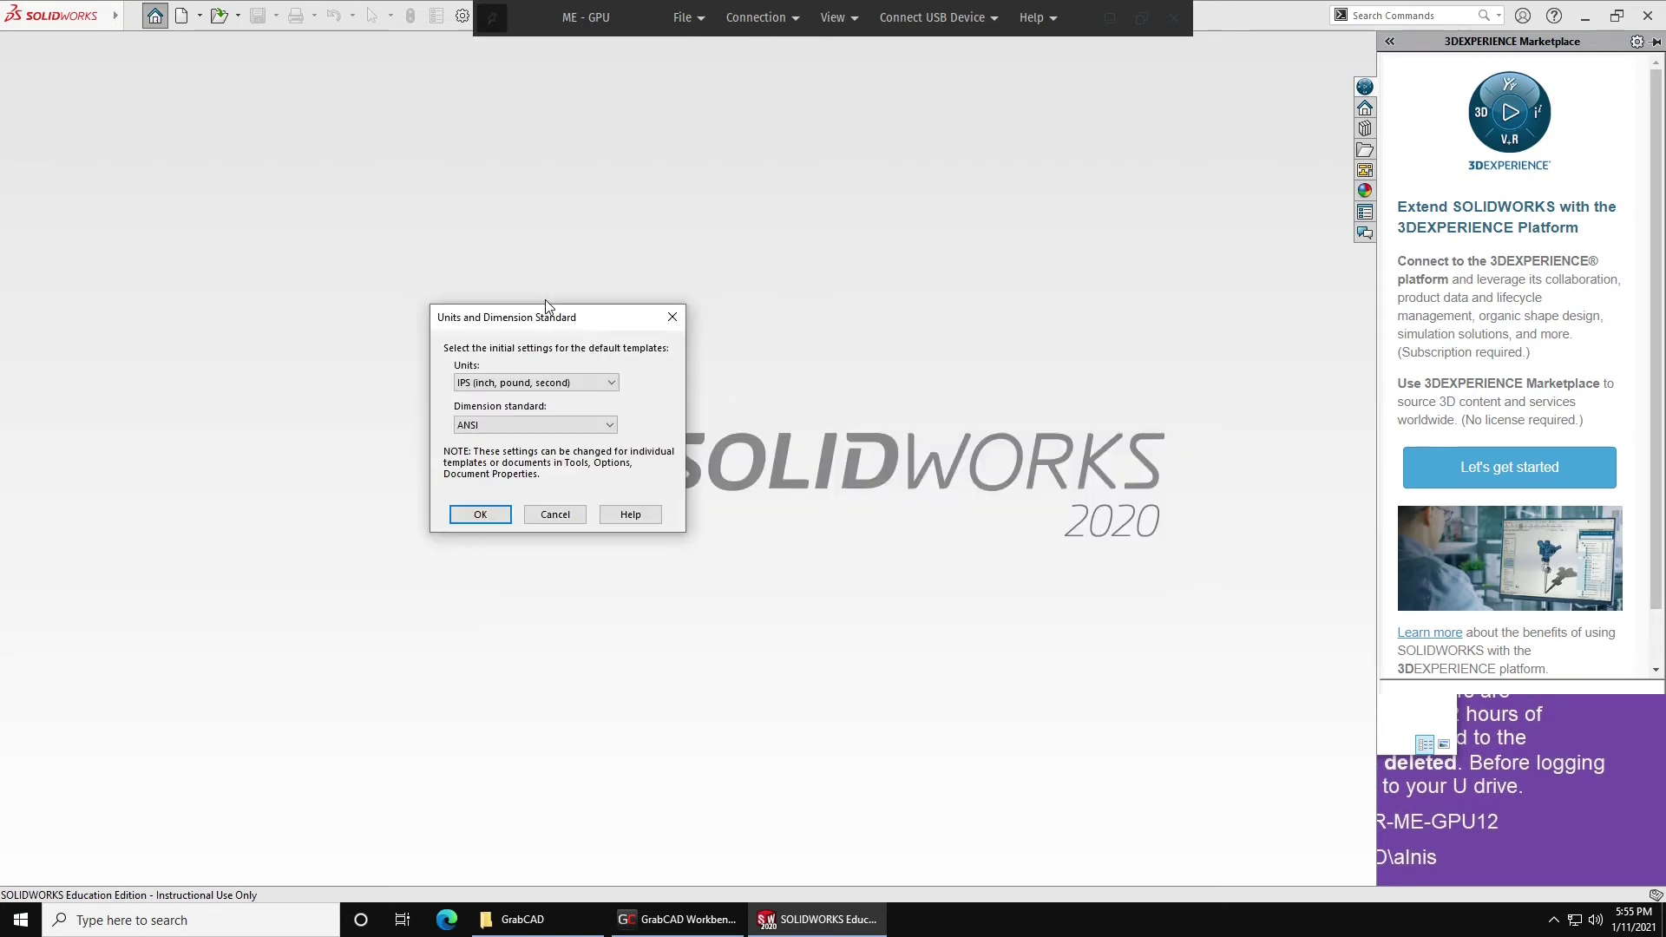
click(487, 516)
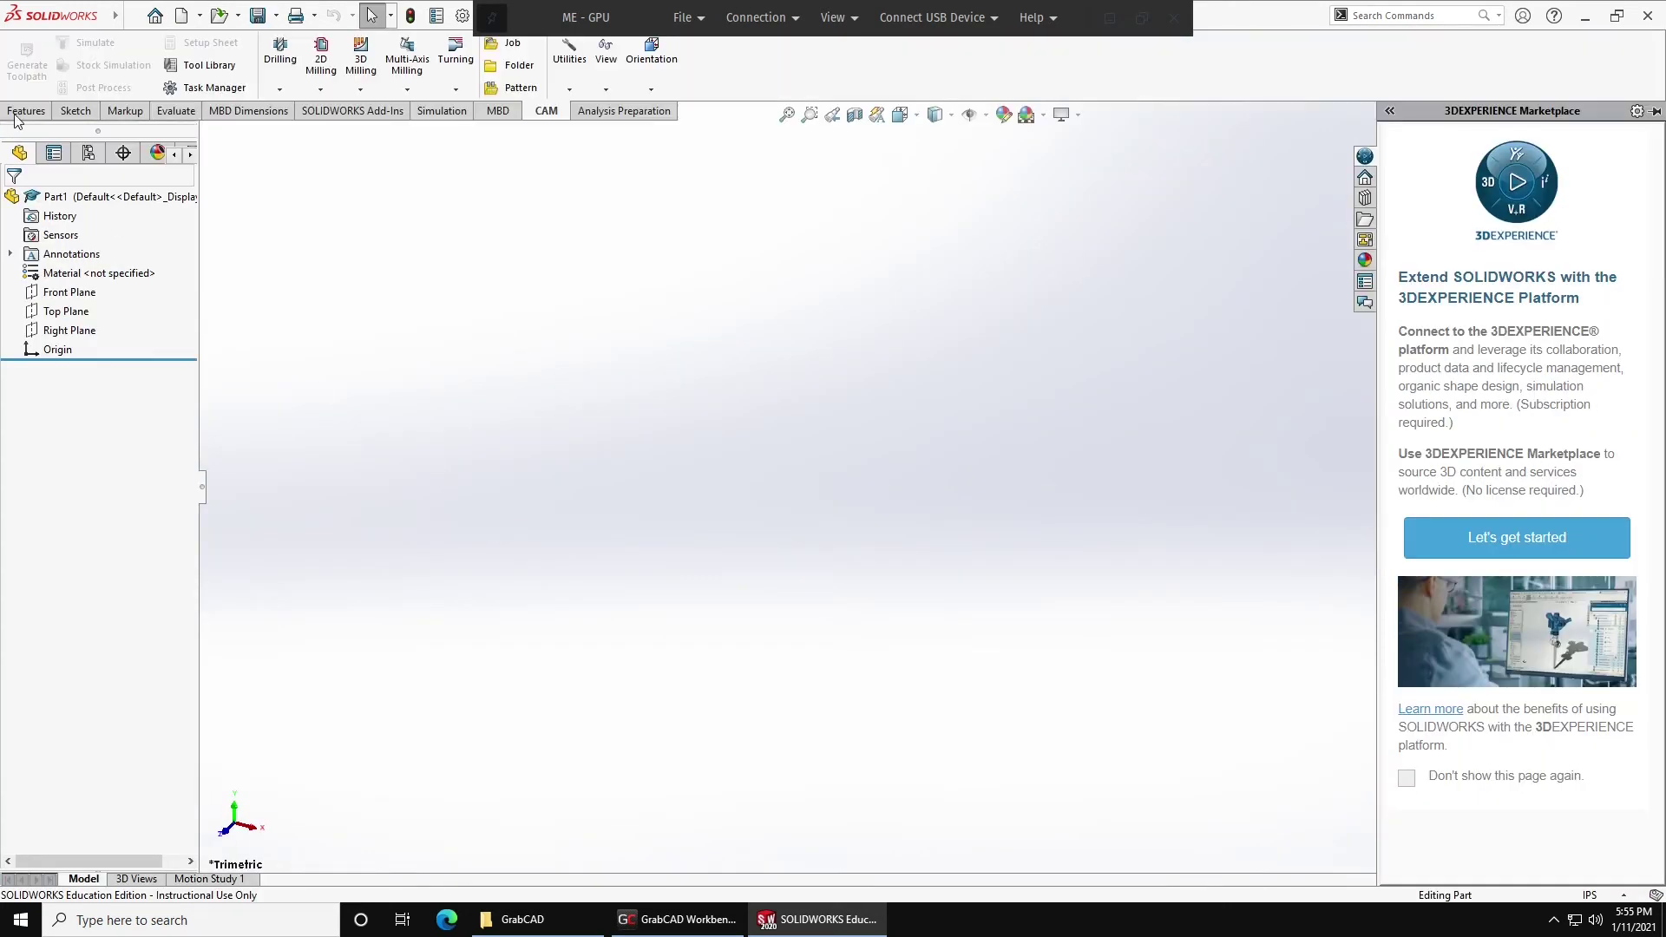
Start an extruded boss on the Top Plane and sketch a circle centred at the origin.
click(23, 111)
click(26, 66)
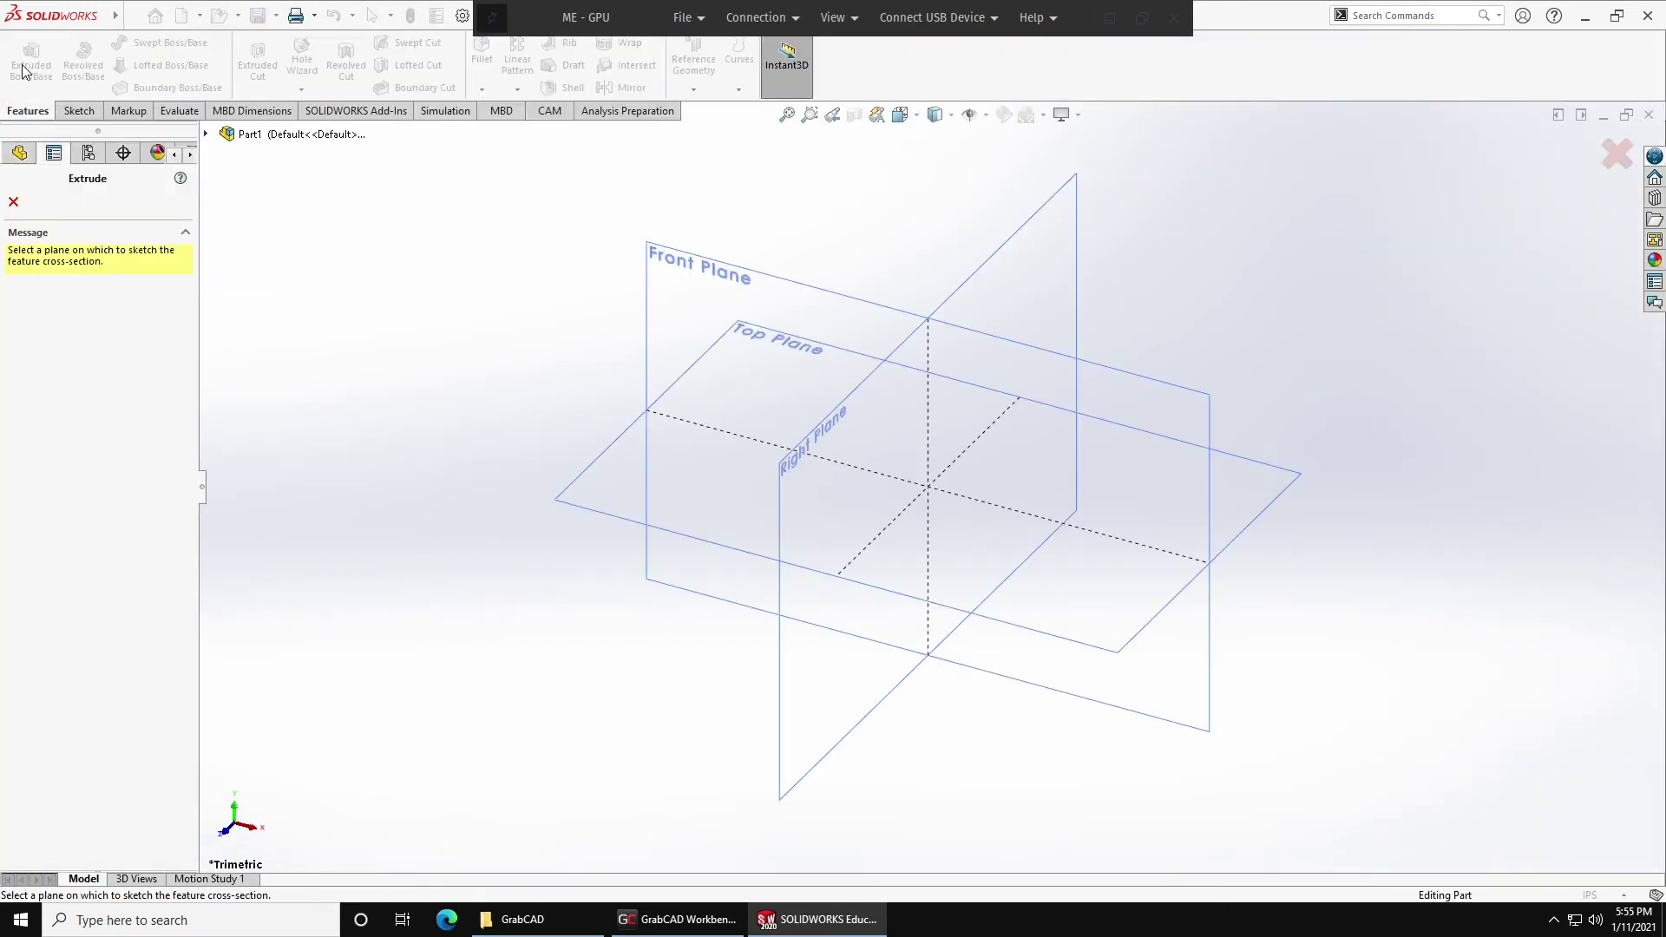
click(1246, 521)
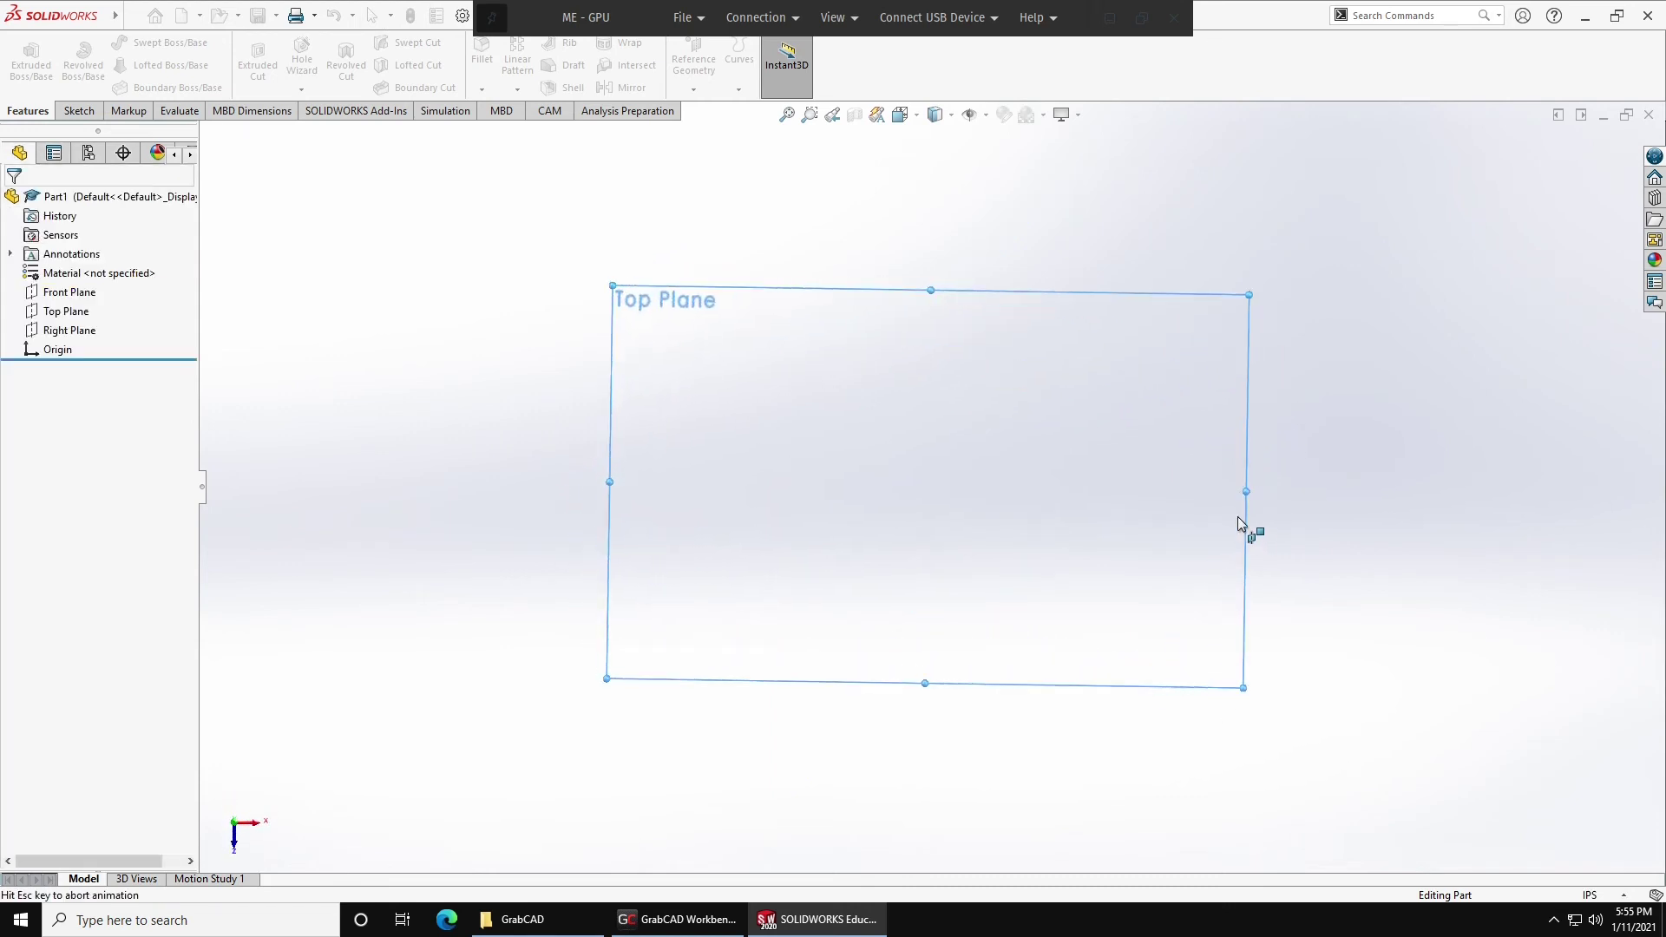
click(149, 42)
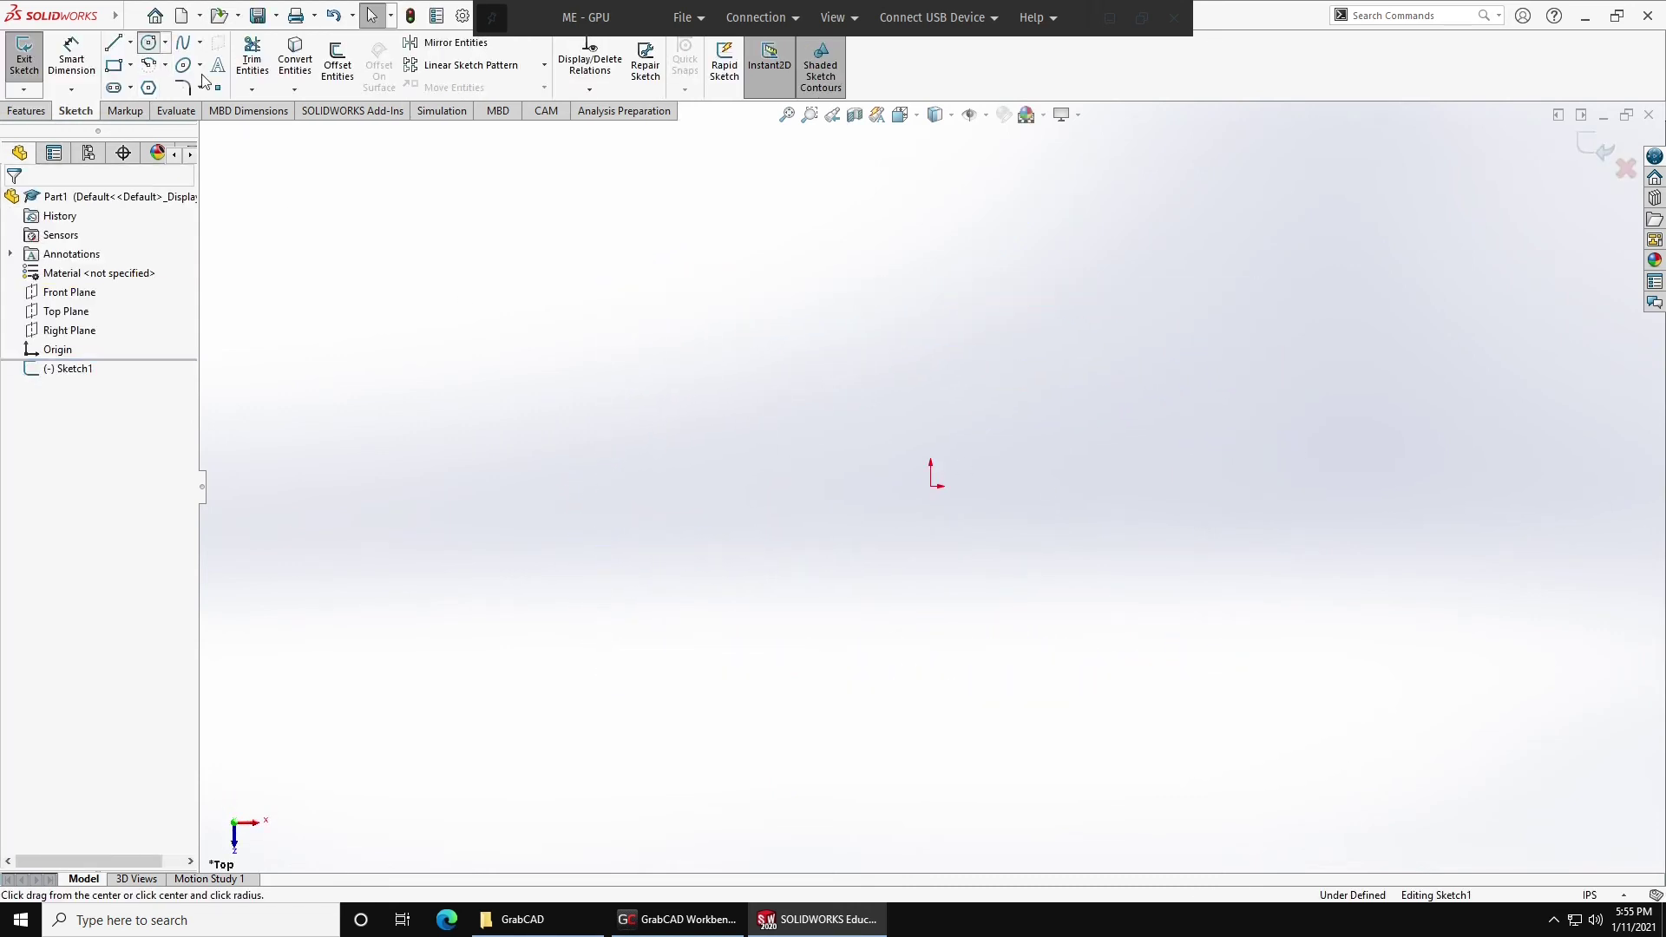
click(933, 485)
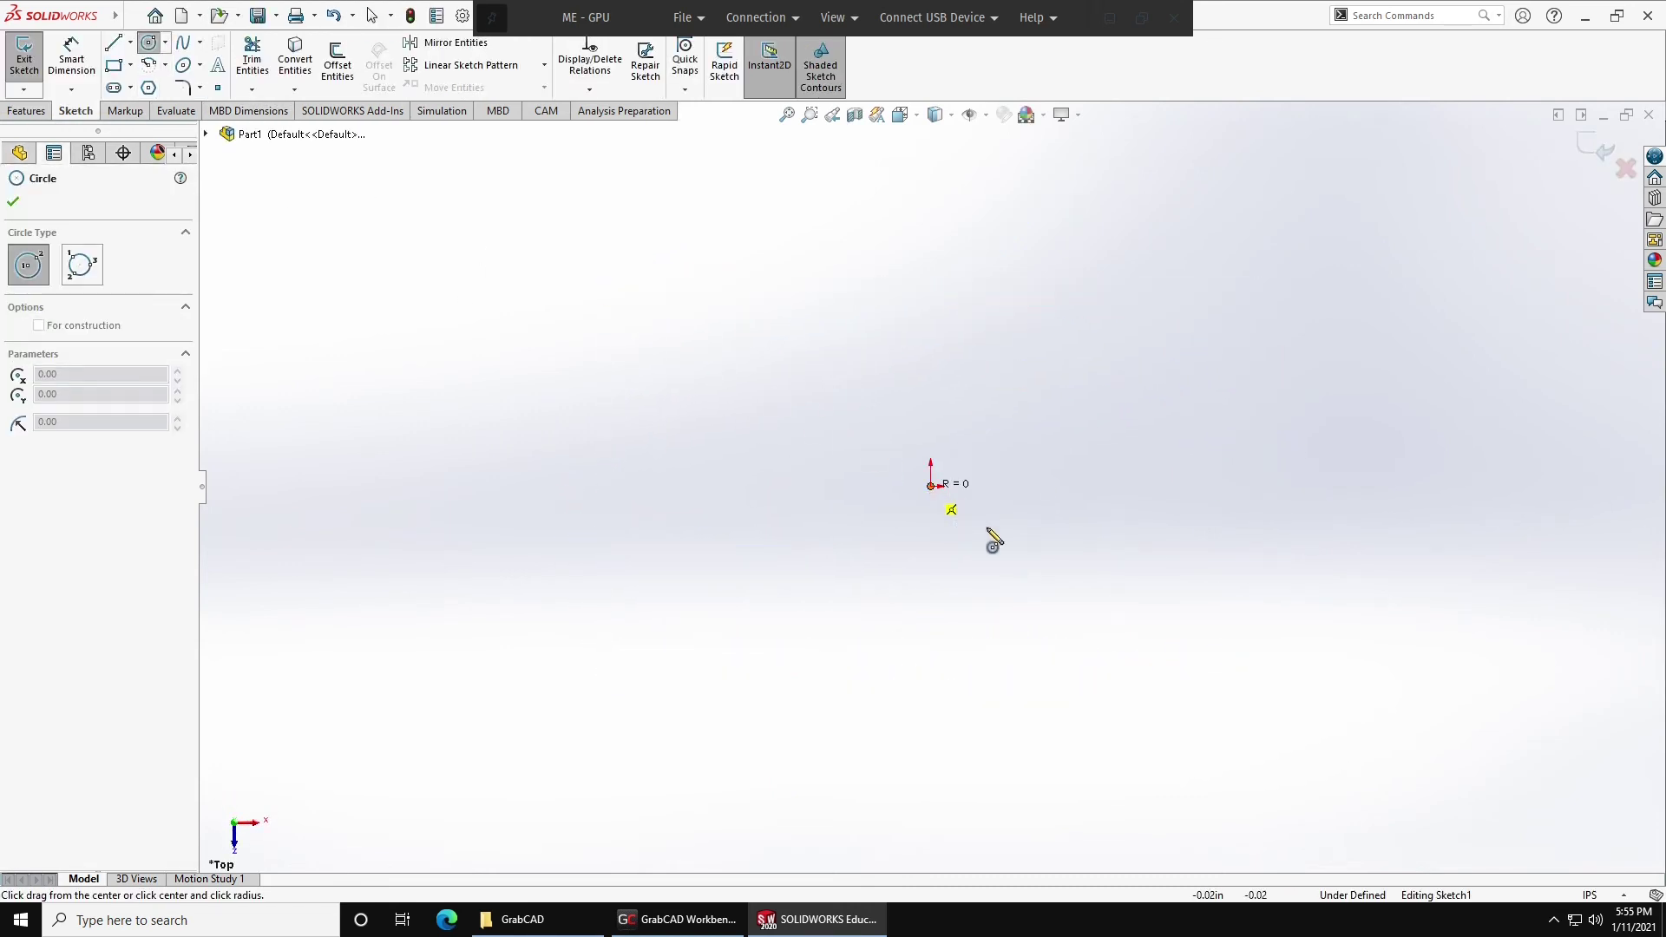
click(1086, 597)
Add a rectangle right of centre inside the circle and extrude the sketch 0.10in.
click(113, 65)
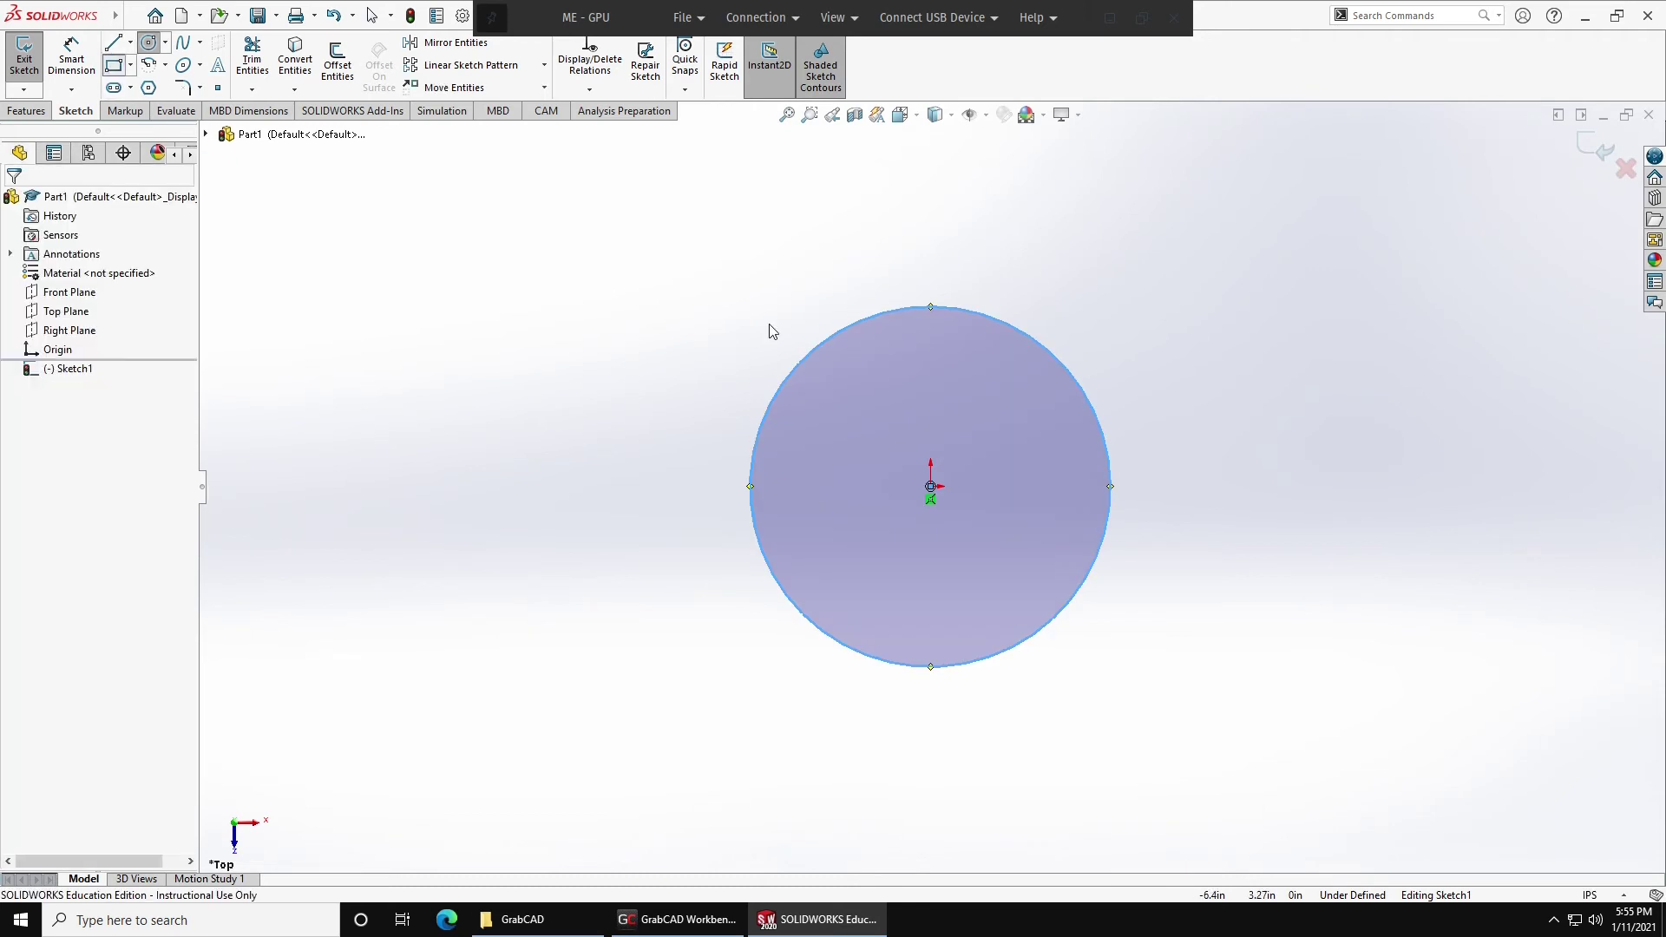
click(966, 421)
click(1035, 525)
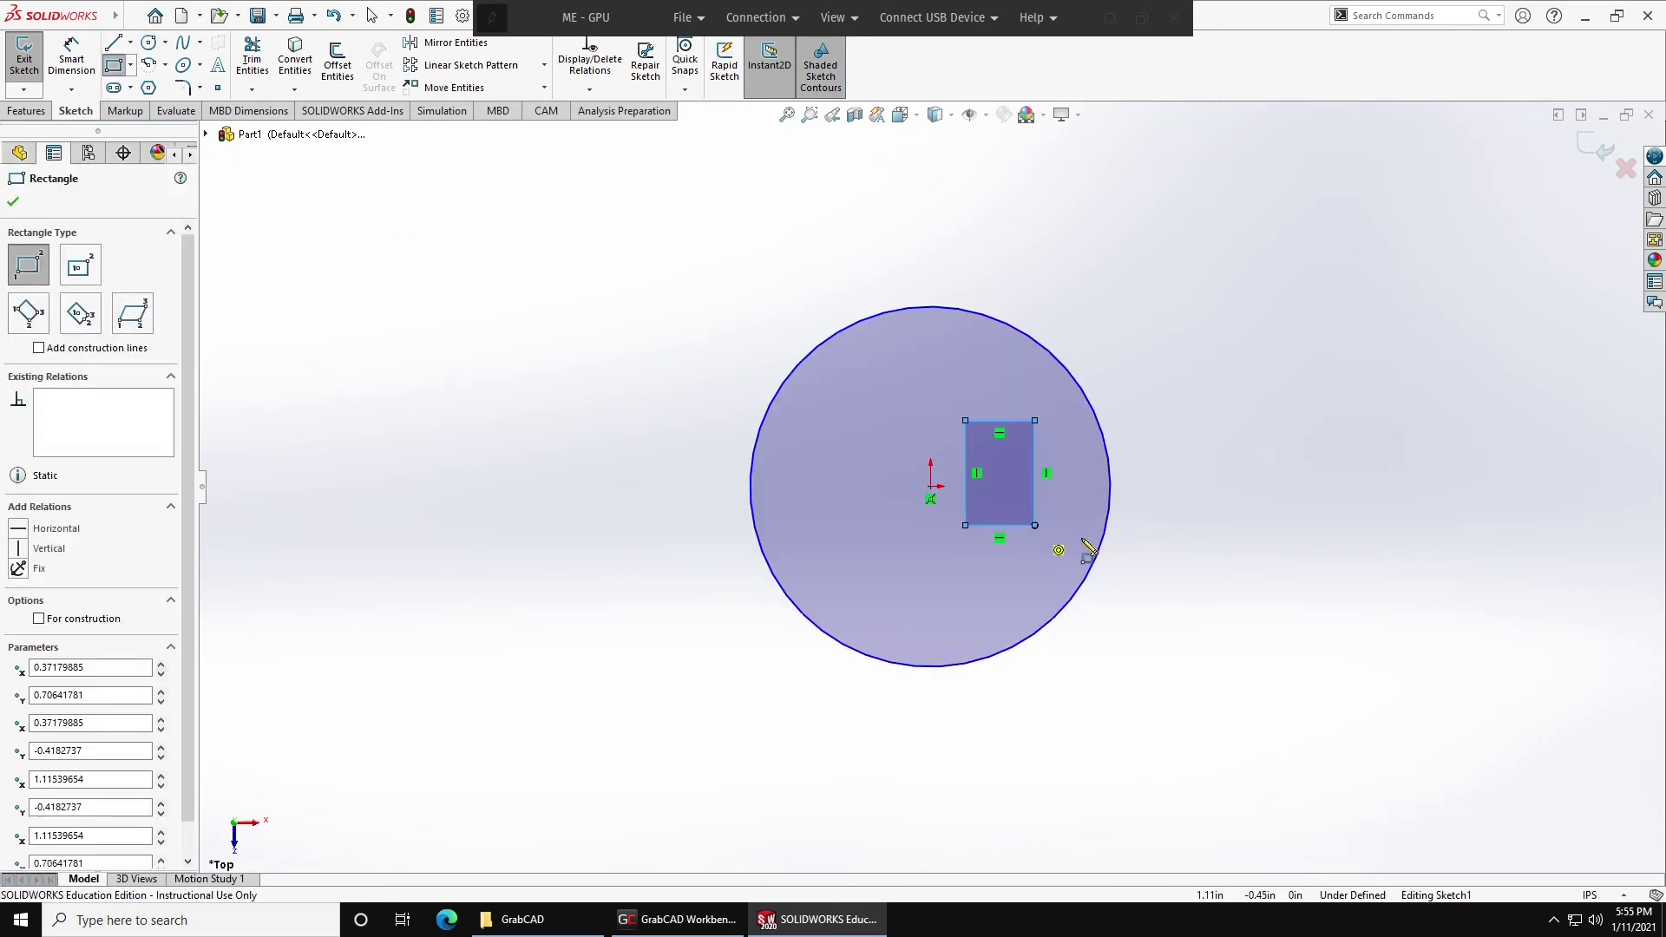
click(1595, 149)
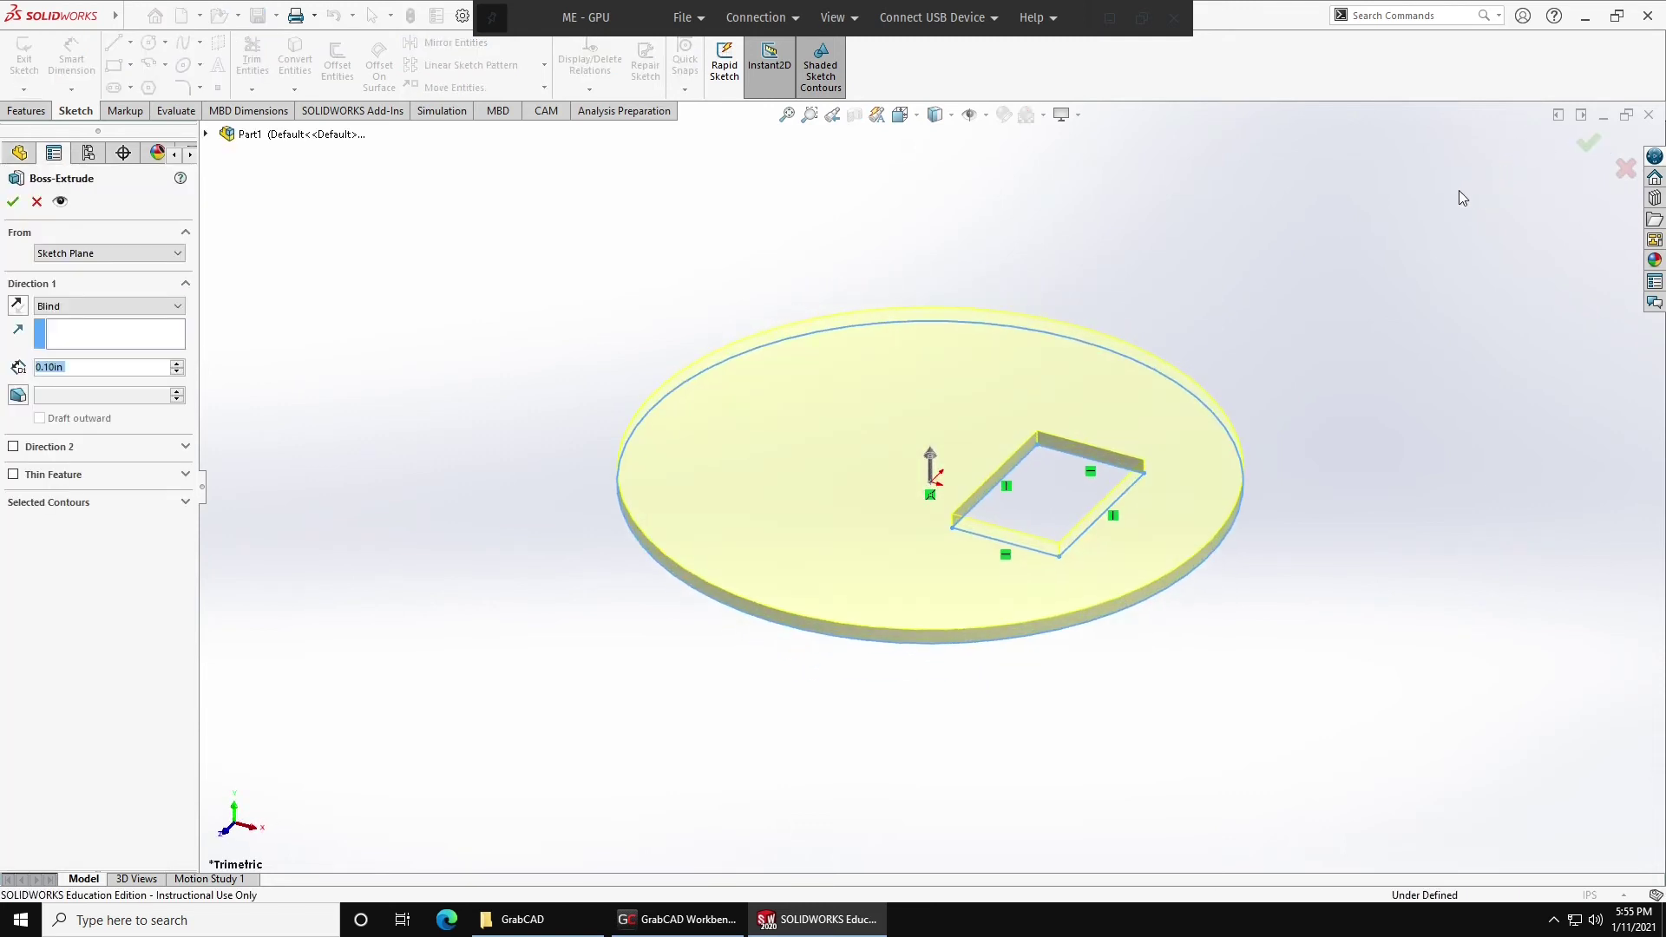
click(13, 202)
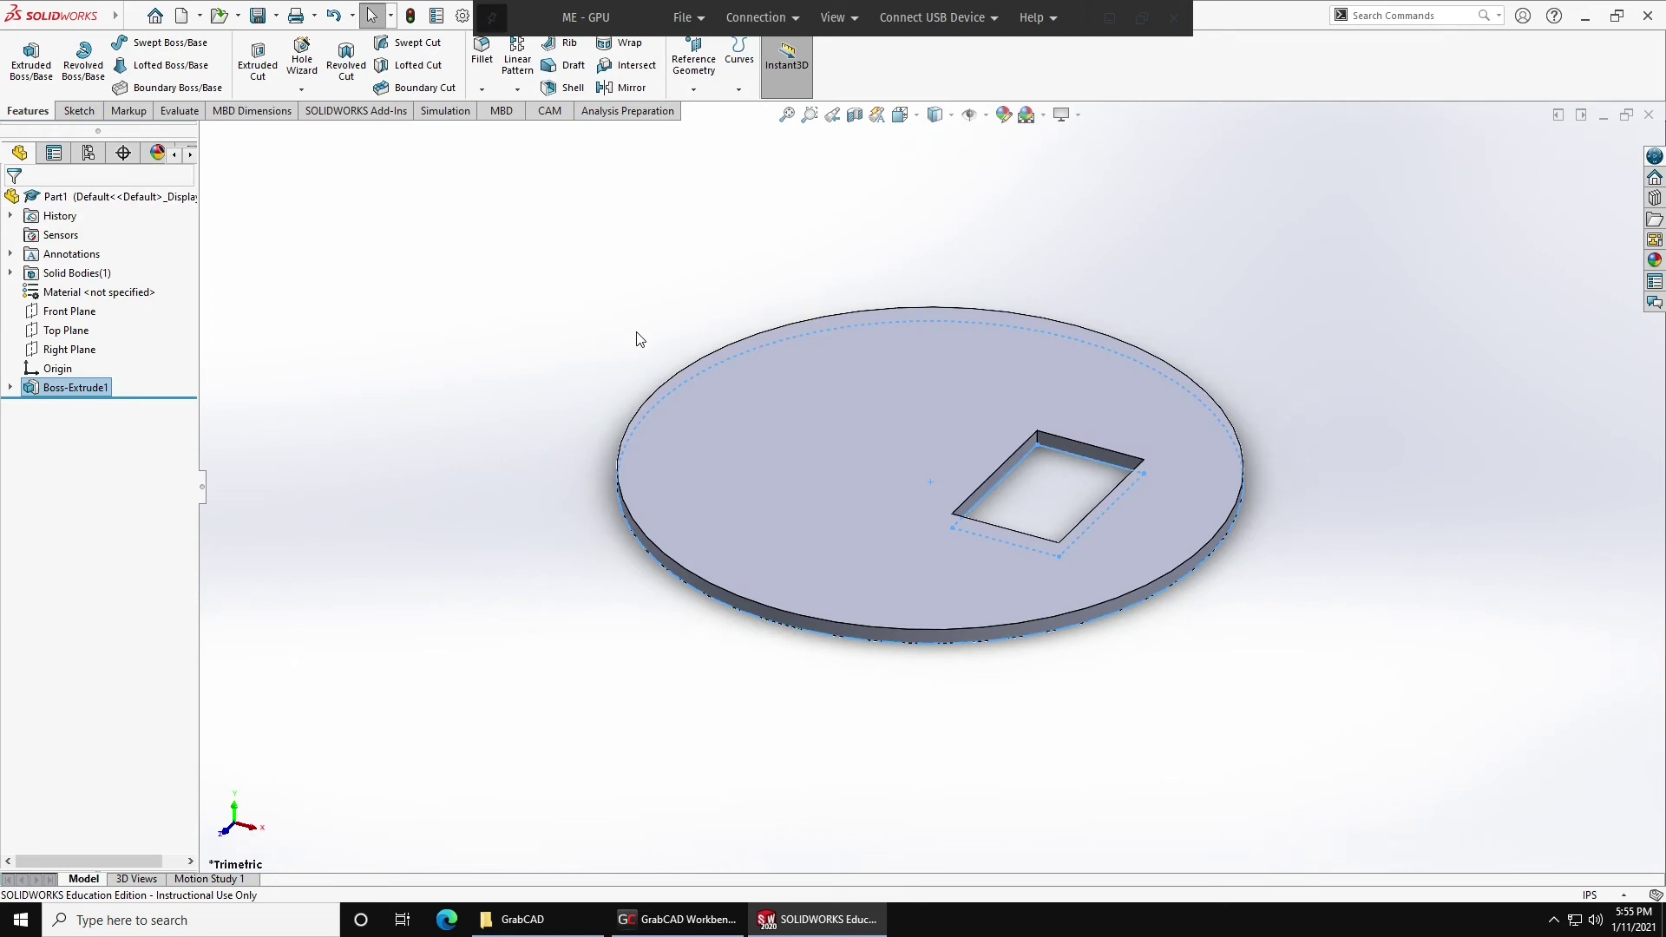
Start saving the new part to U:\GrabCAD\ME 123 Homework\Misc in the Save As dialog.
key(ctrl+s)
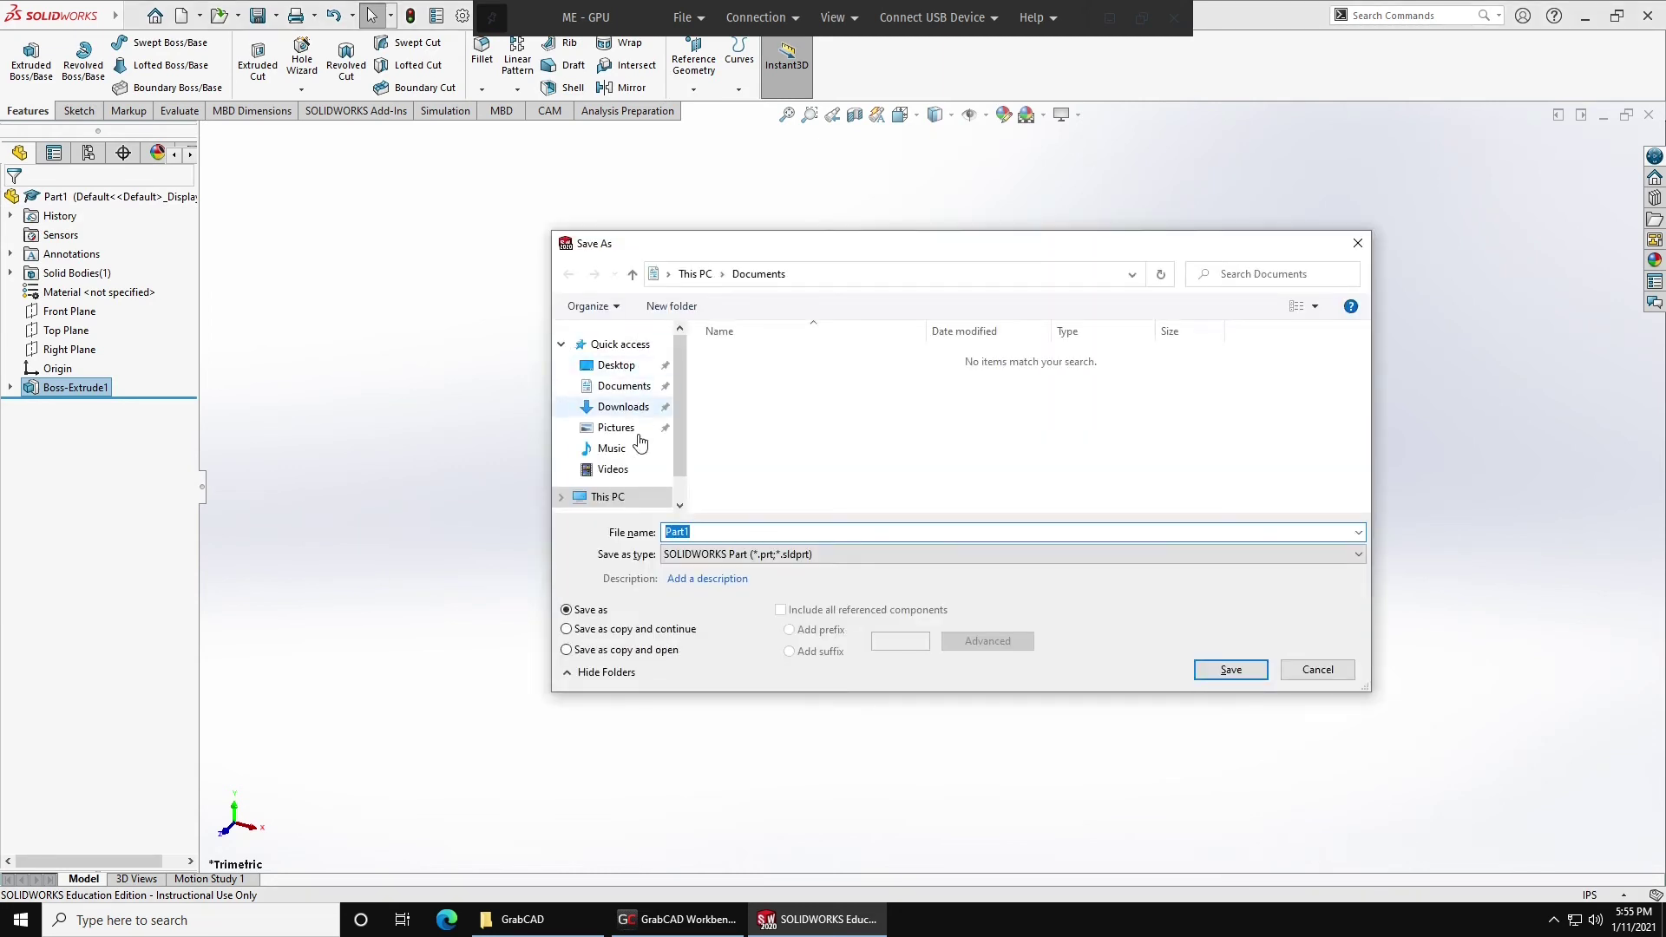
click(609, 498)
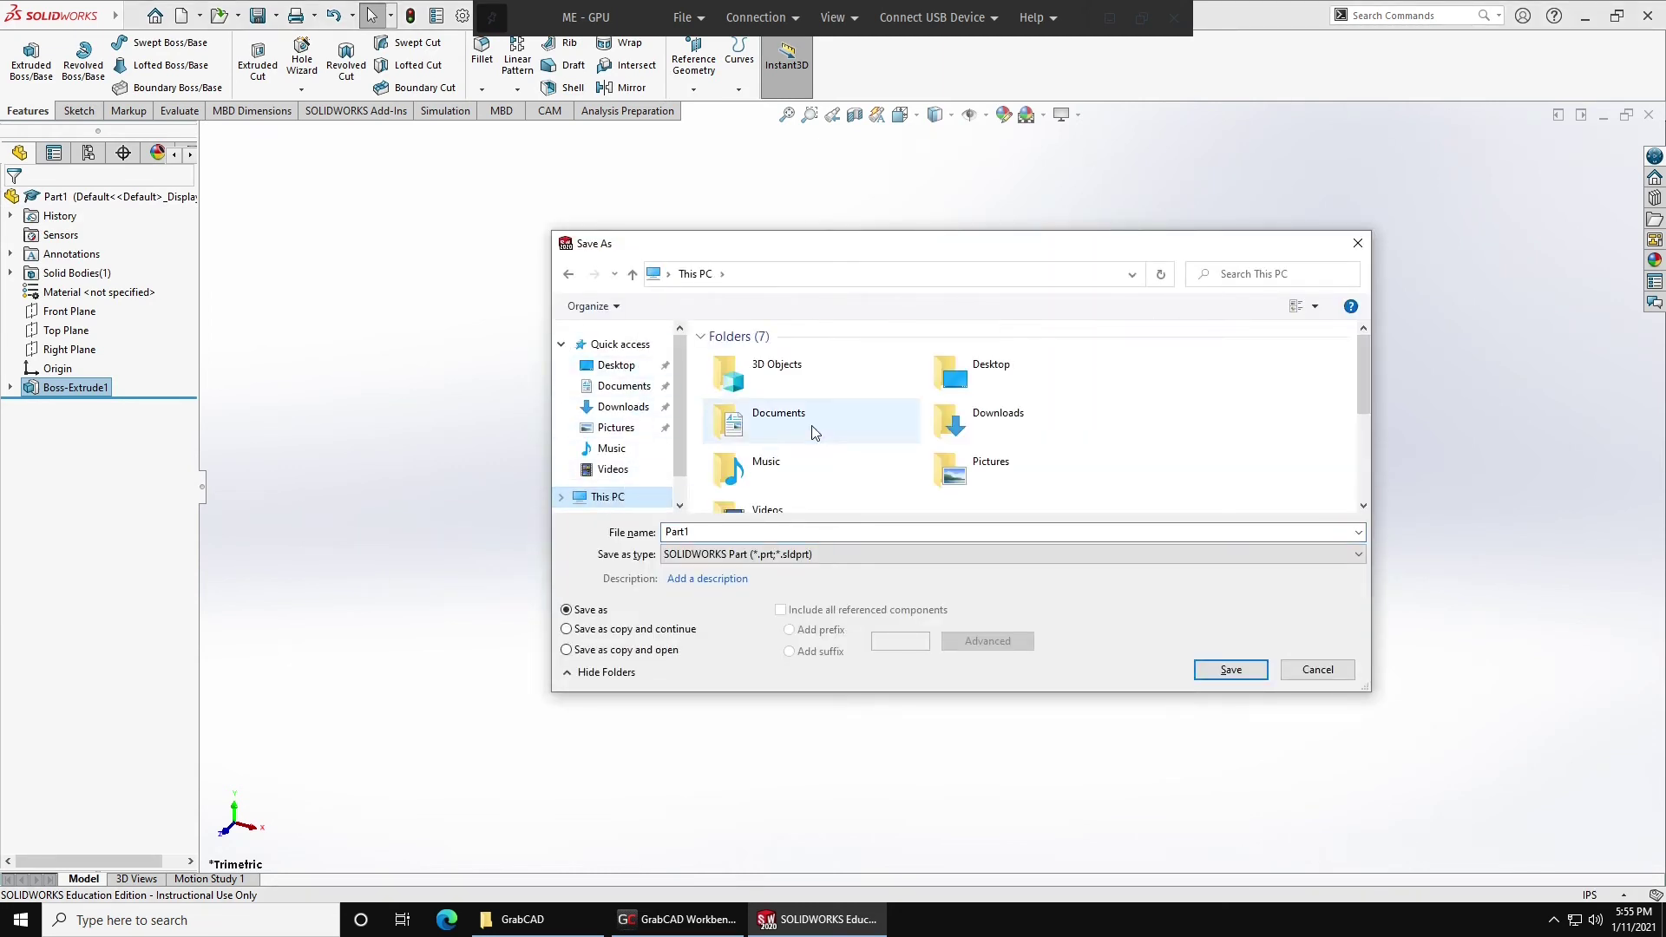
scroll(812, 429, down, 3)
double_click(785, 479)
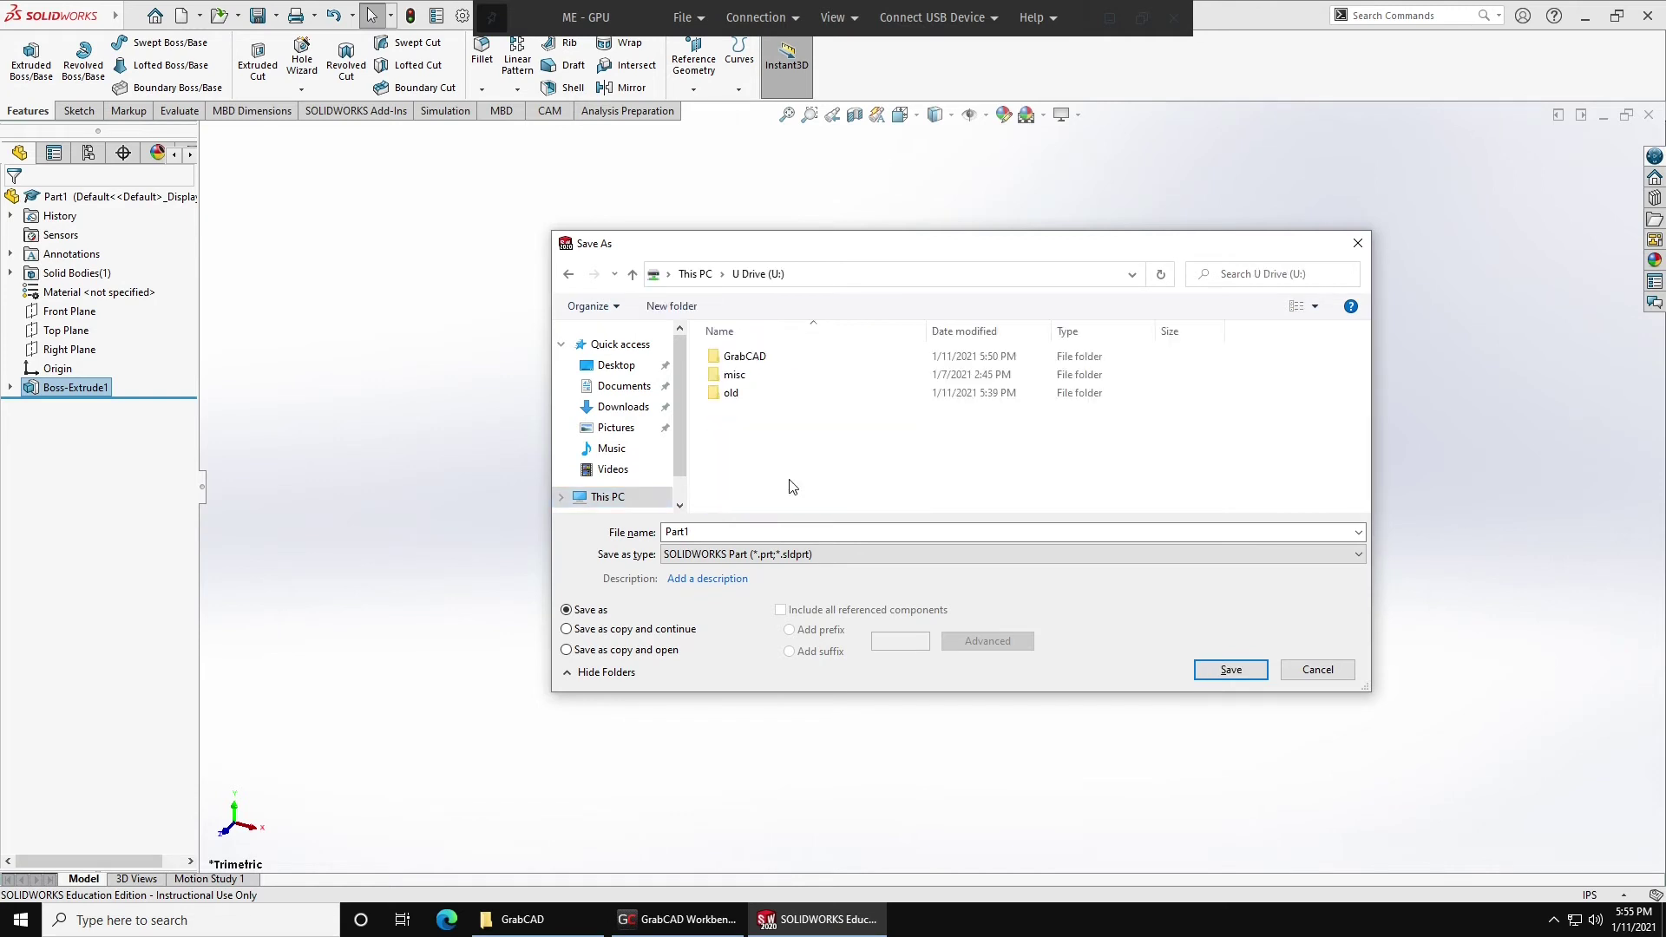
double_click(769, 358)
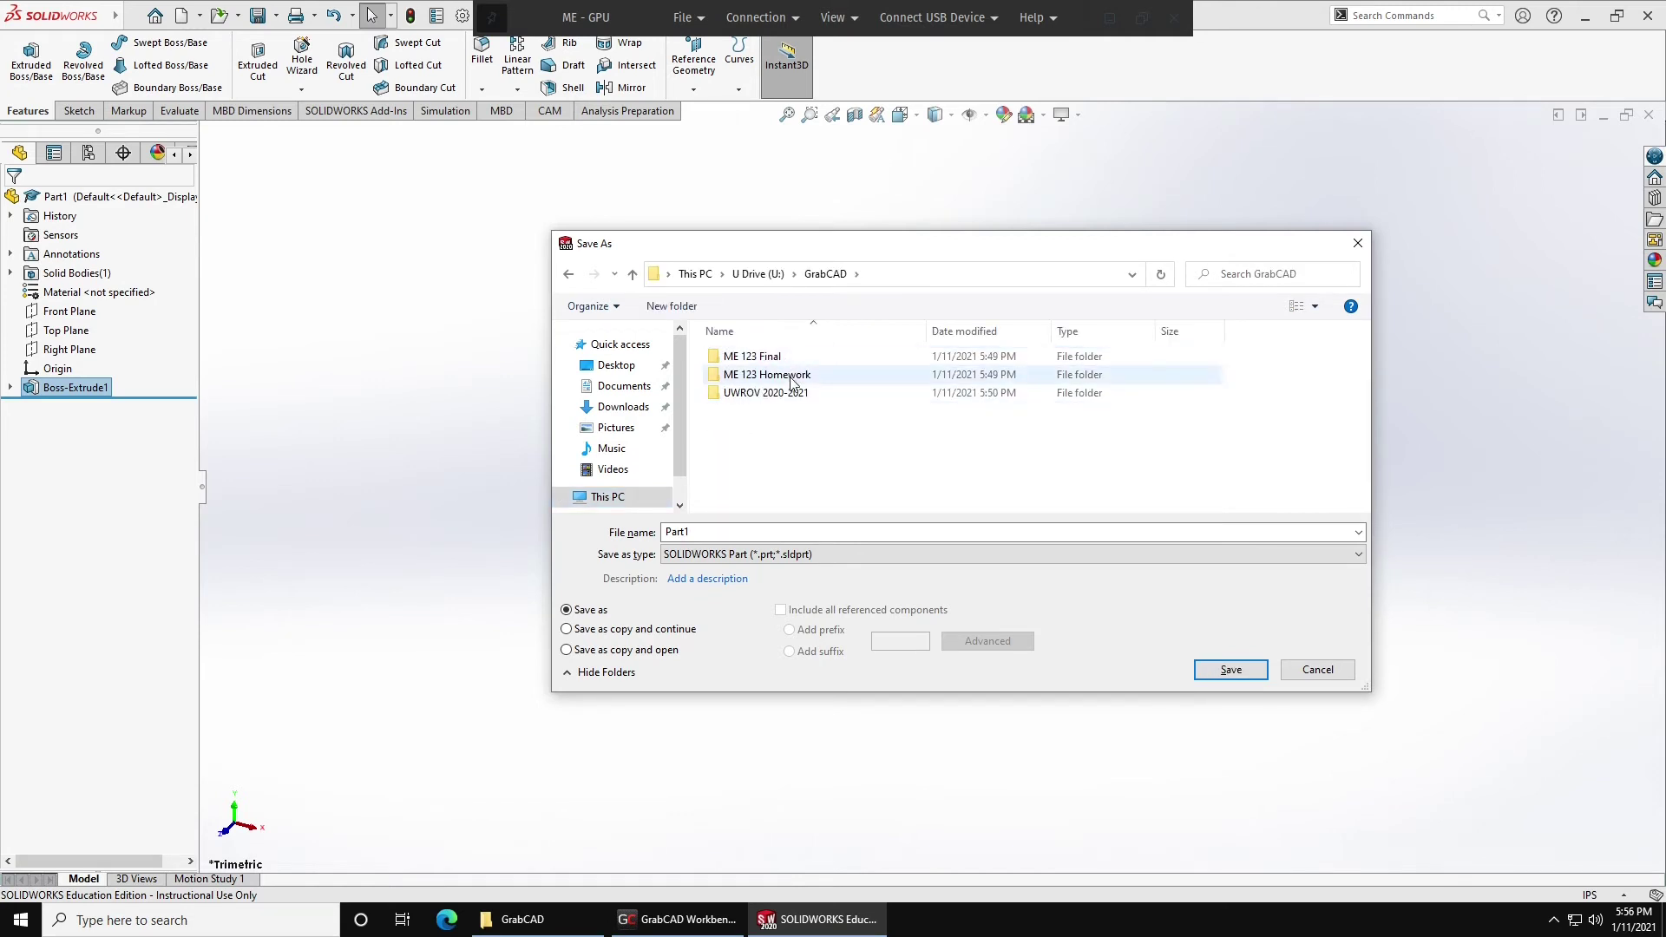
double_click(796, 376)
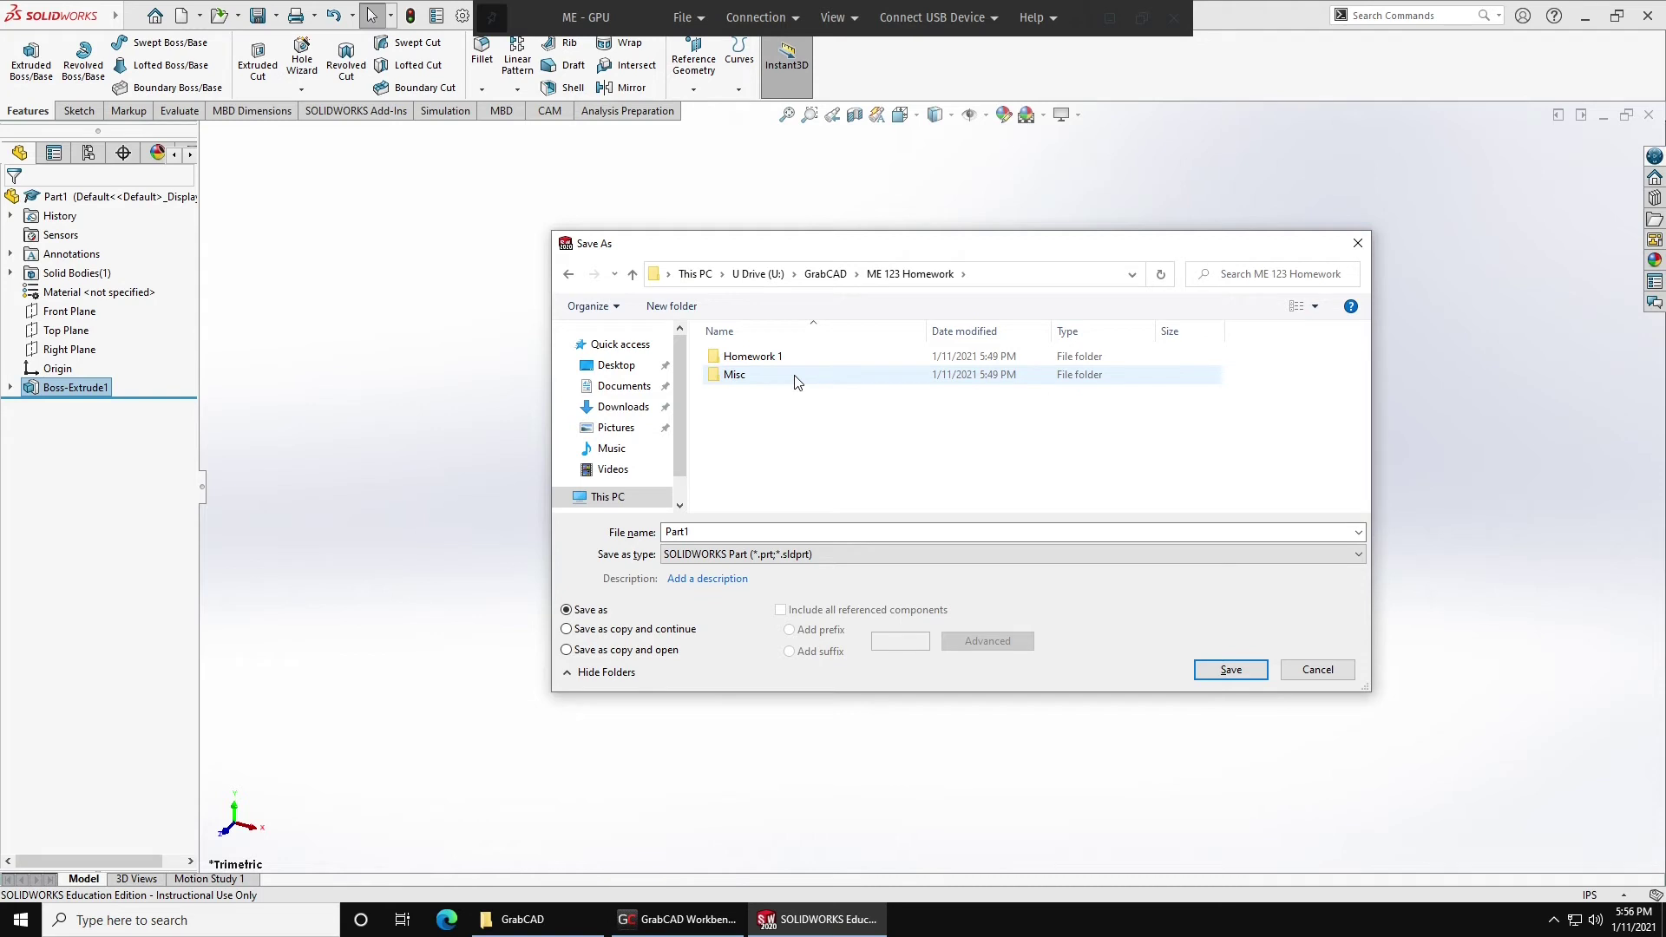
click(790, 379)
key(Return)
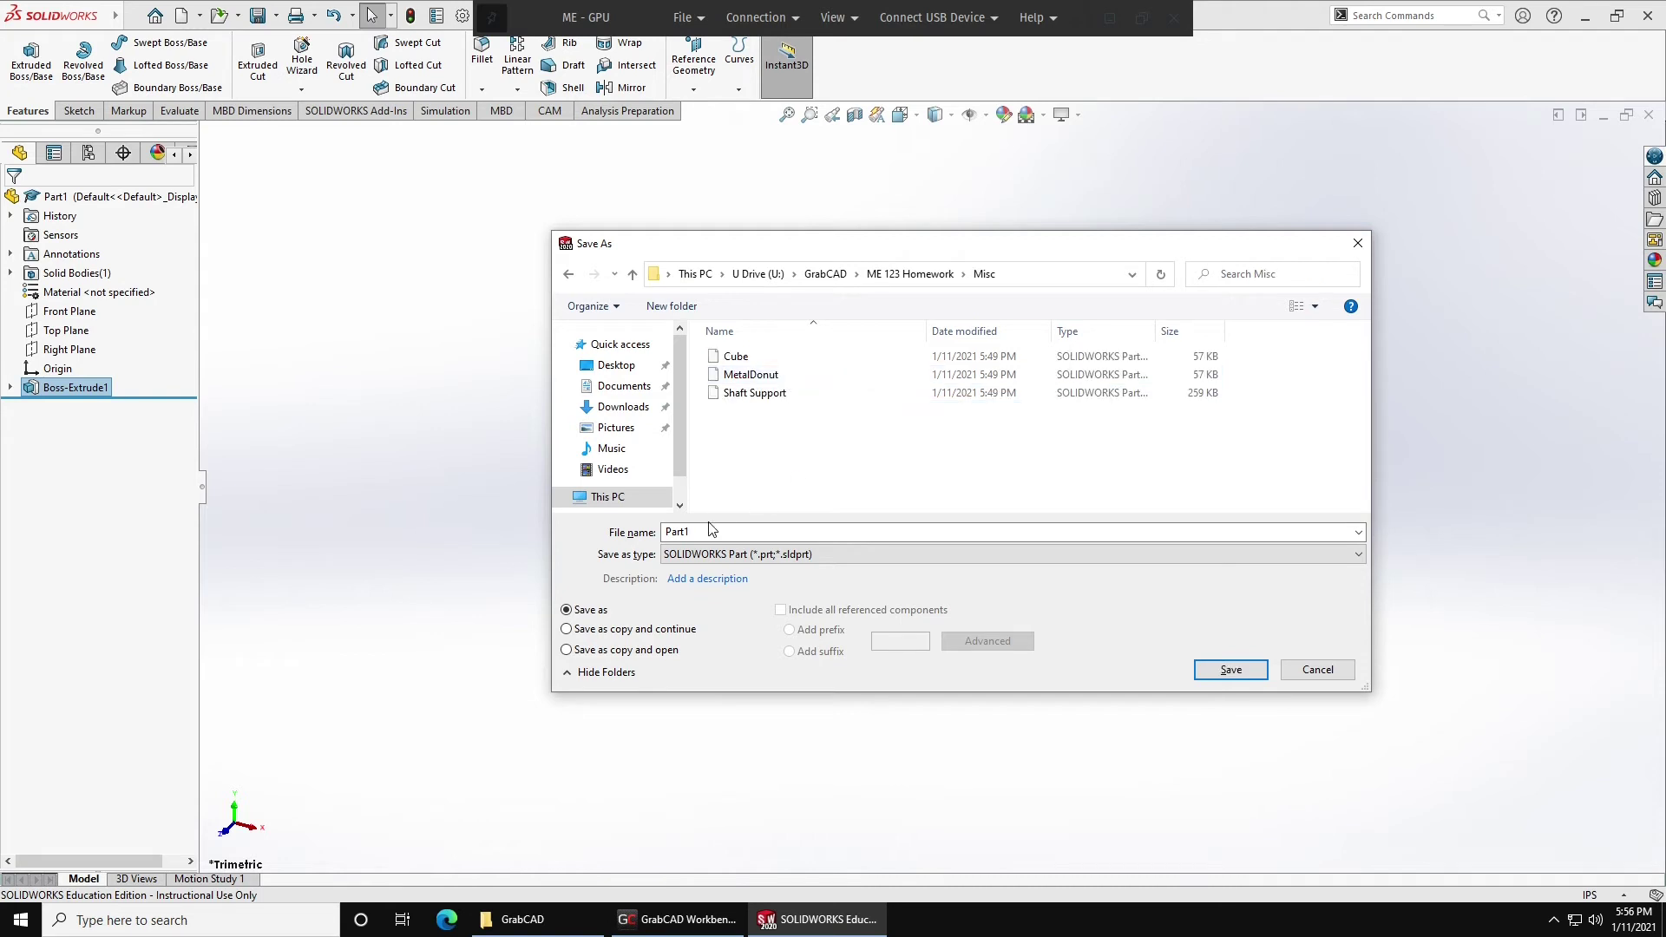
double_click(713, 531)
Save the part as DemoPart and upload it to ME 123 Homework with comment 'Demo for tutorial video'.
text(Demo)
key(Return)
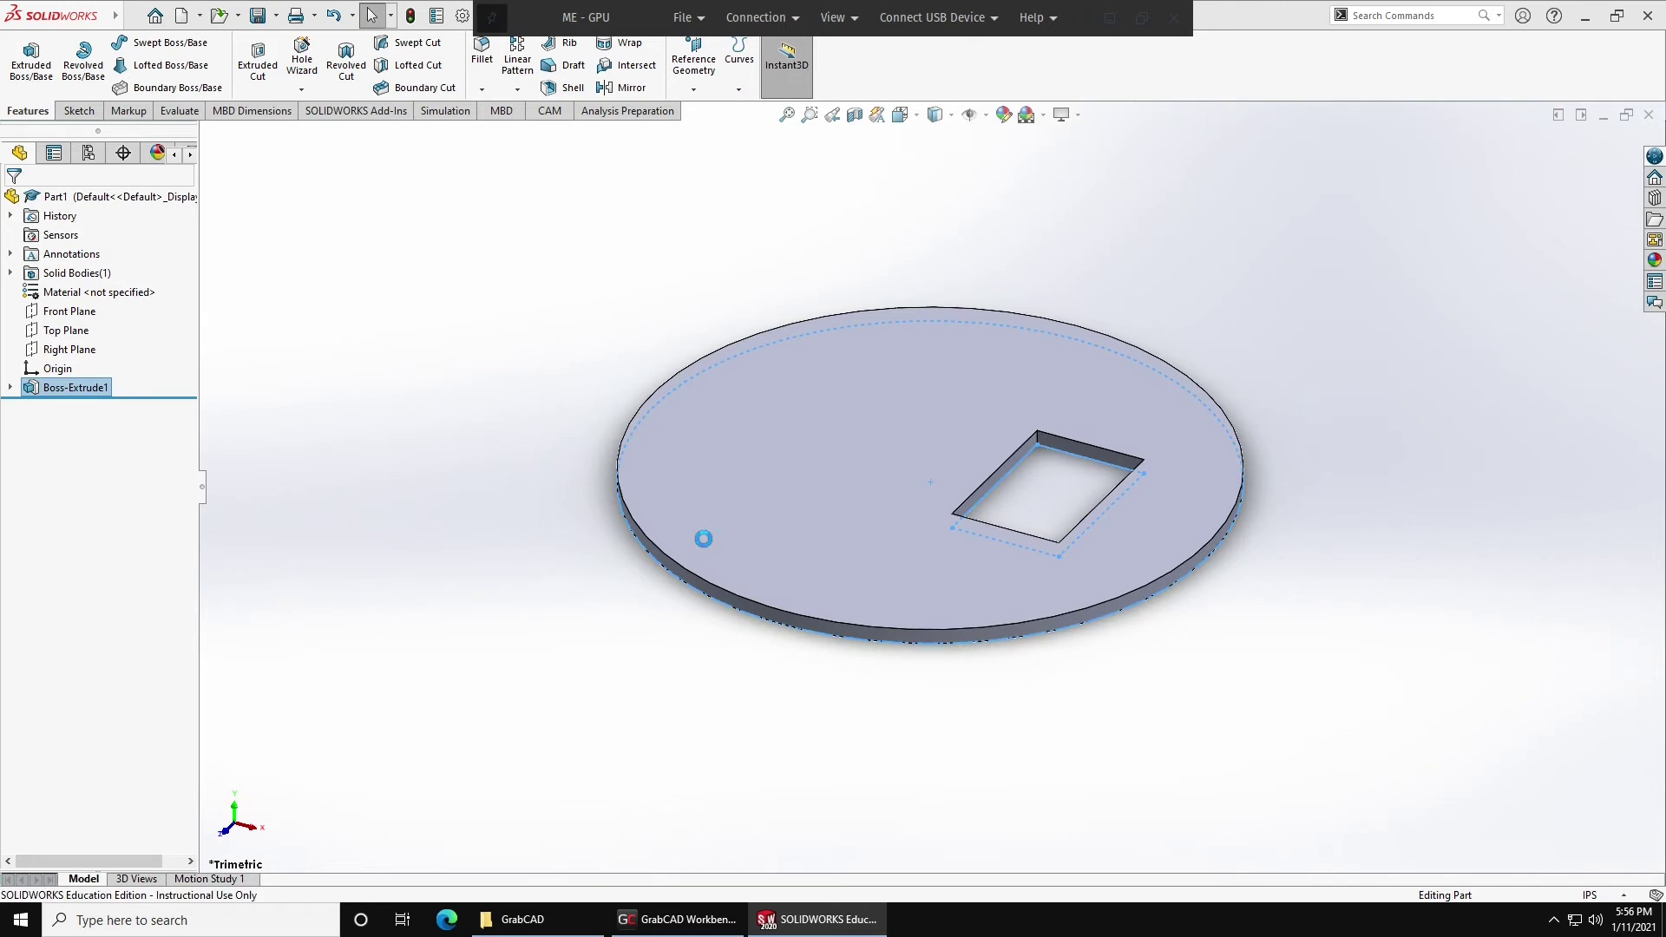
click(691, 917)
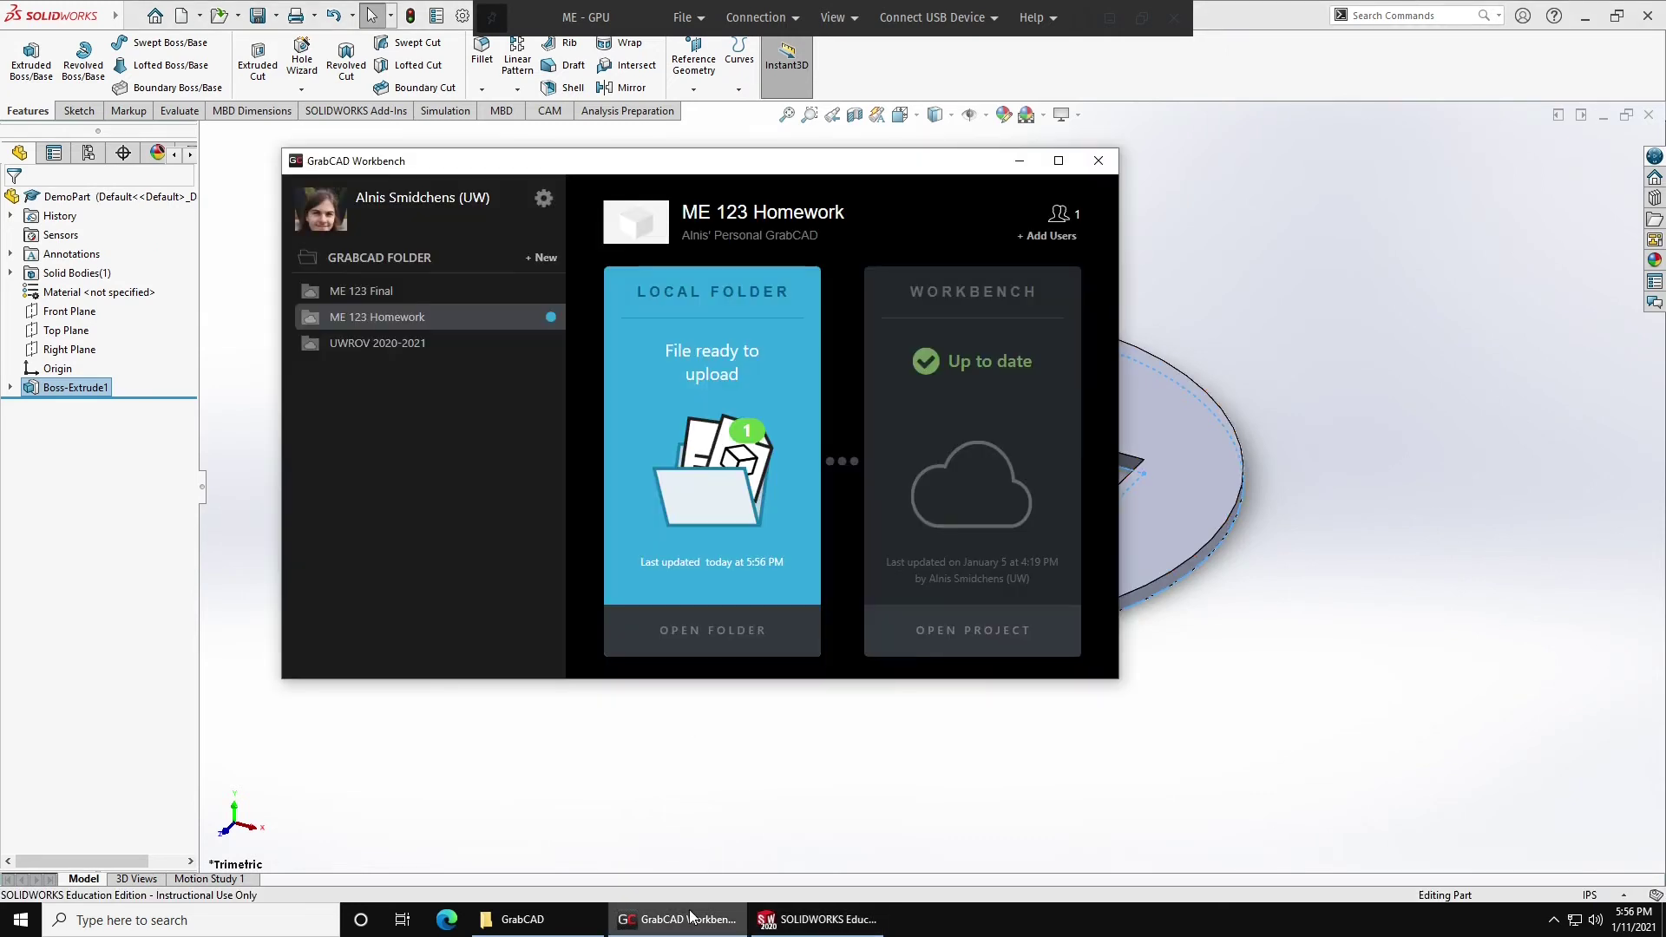
mouse_move(692, 383)
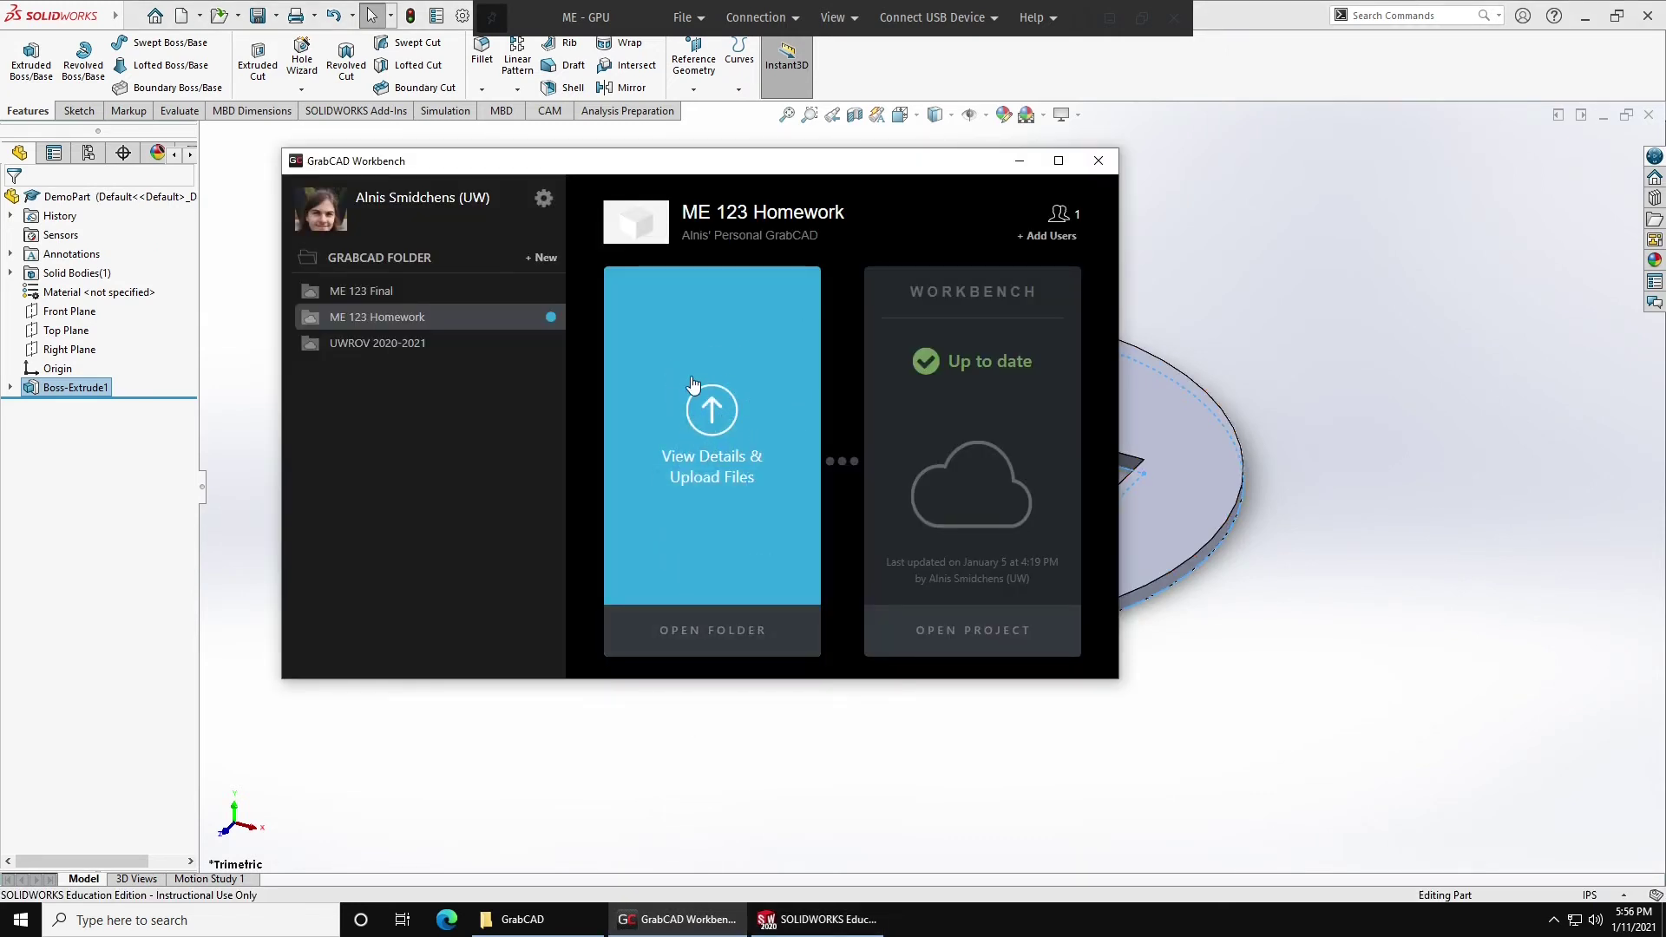
click(706, 425)
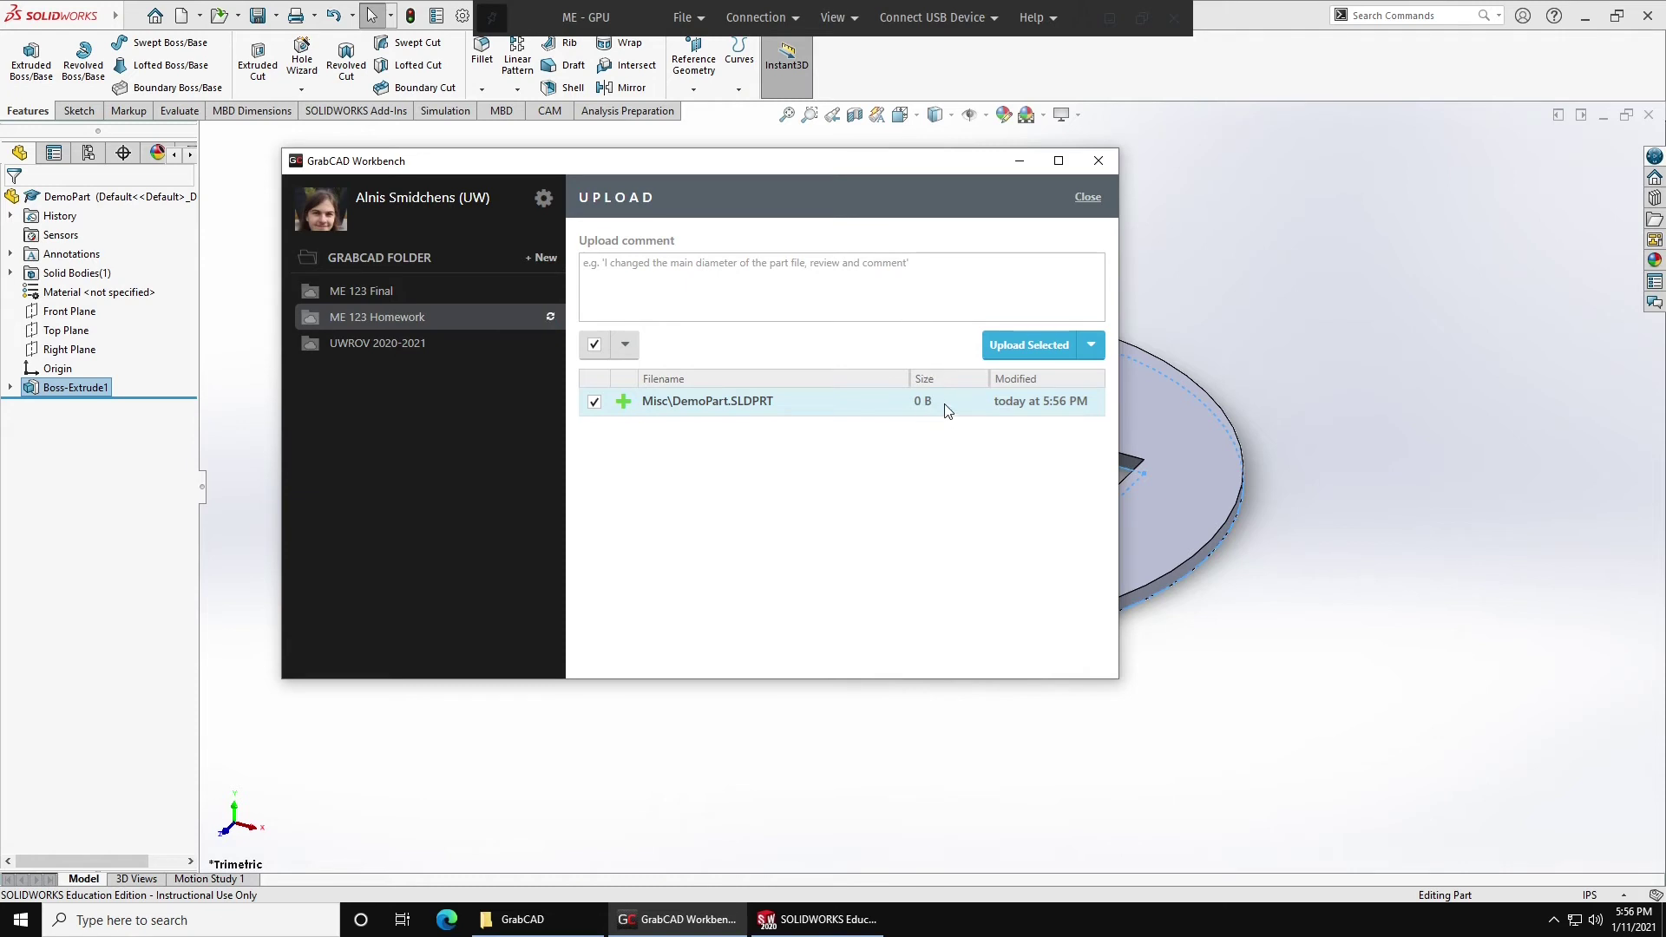
click(798, 278)
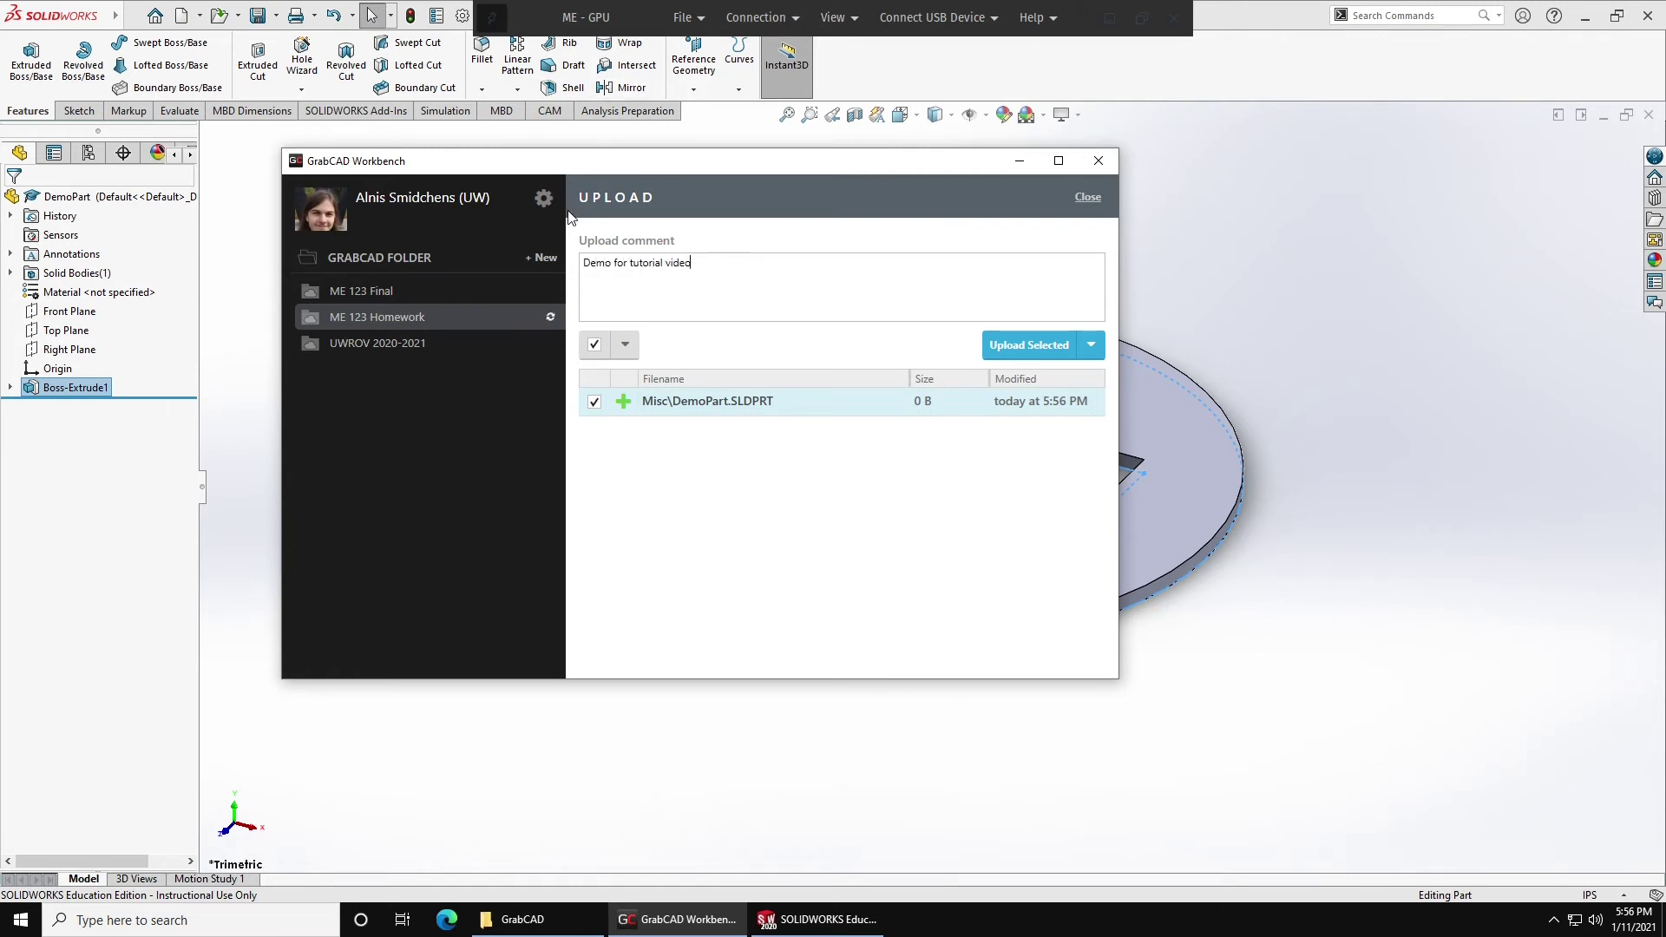
click(1010, 346)
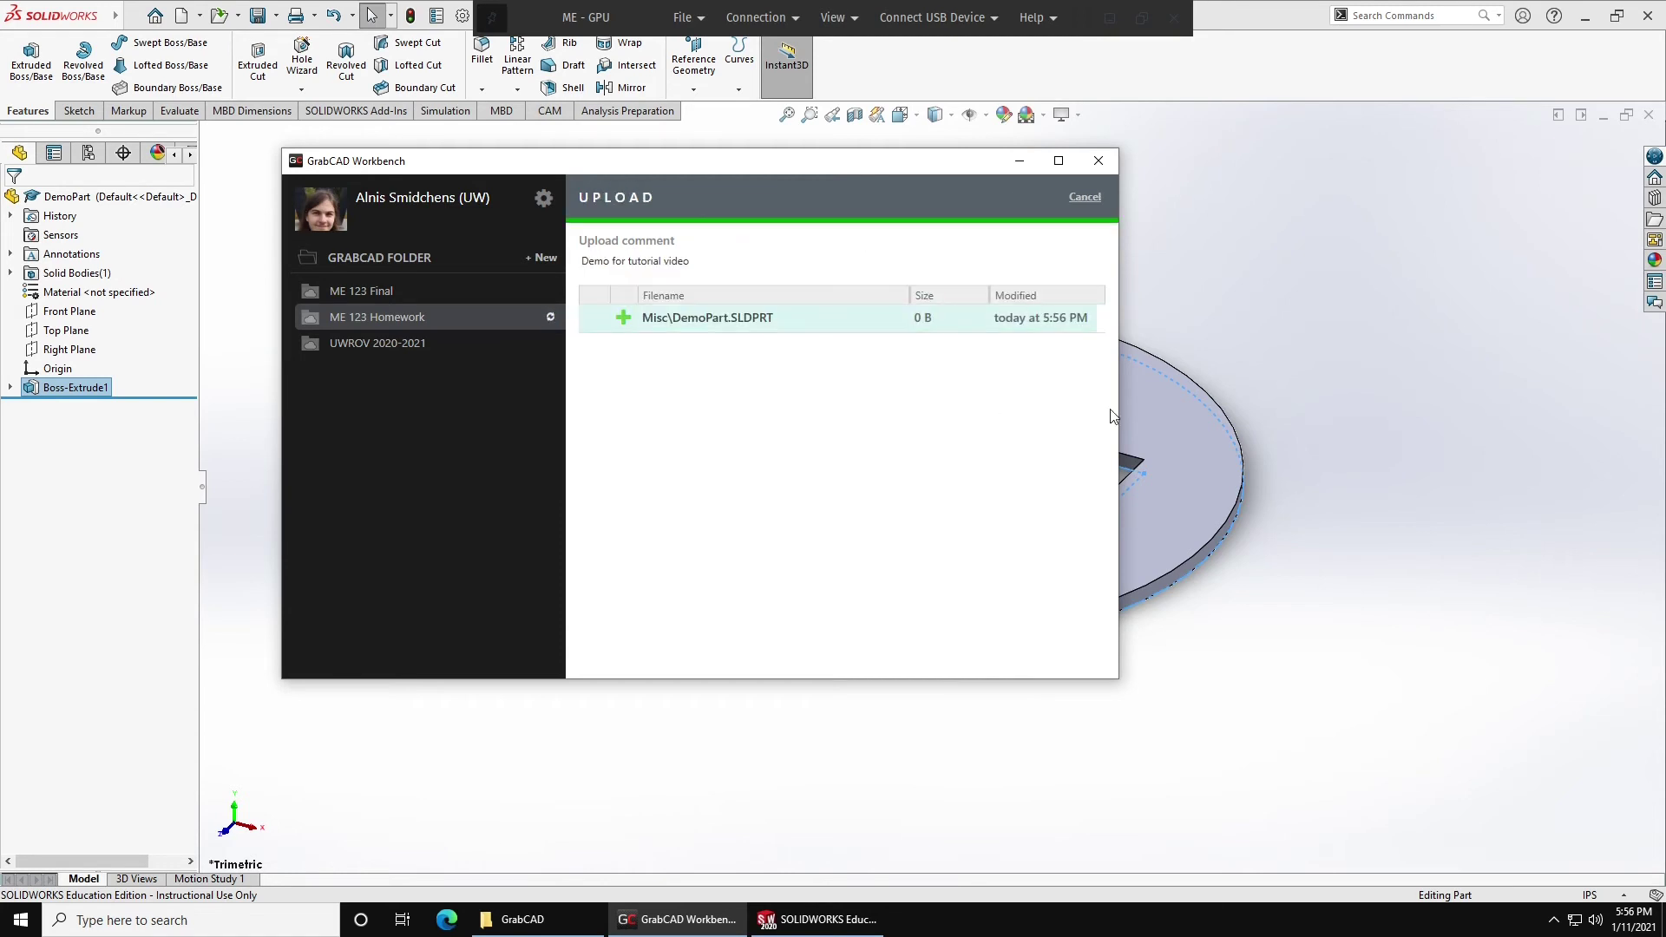
click(1286, 350)
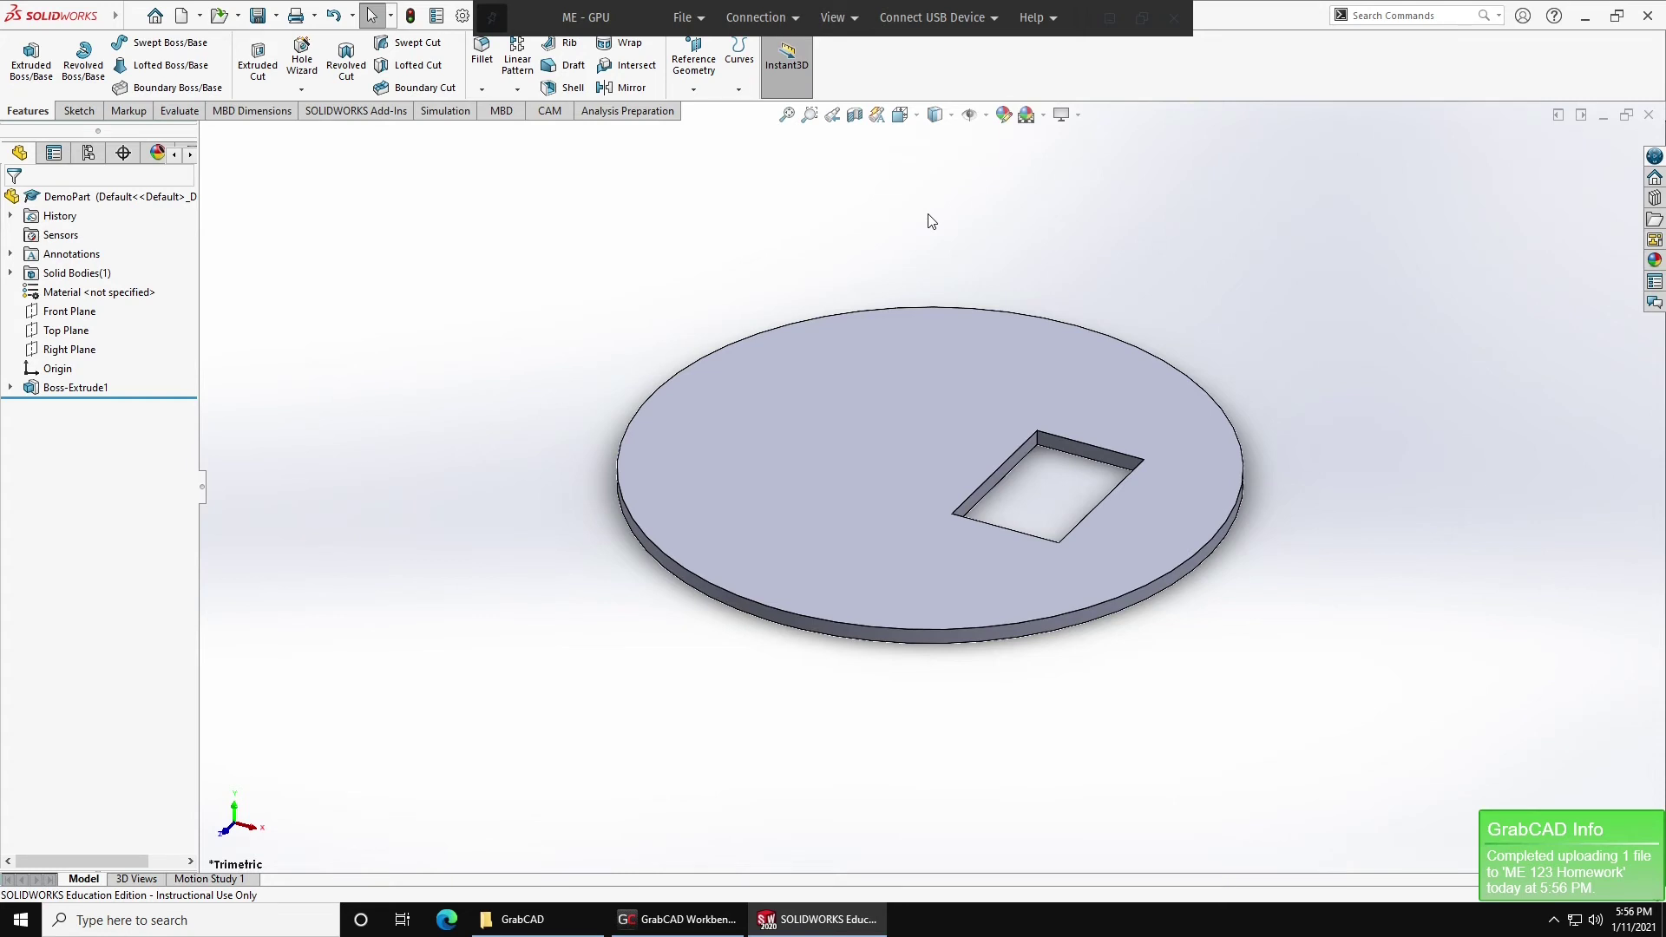
Sketch a straight slot on the disc's top face beside the square hole.
click(866, 438)
click(941, 385)
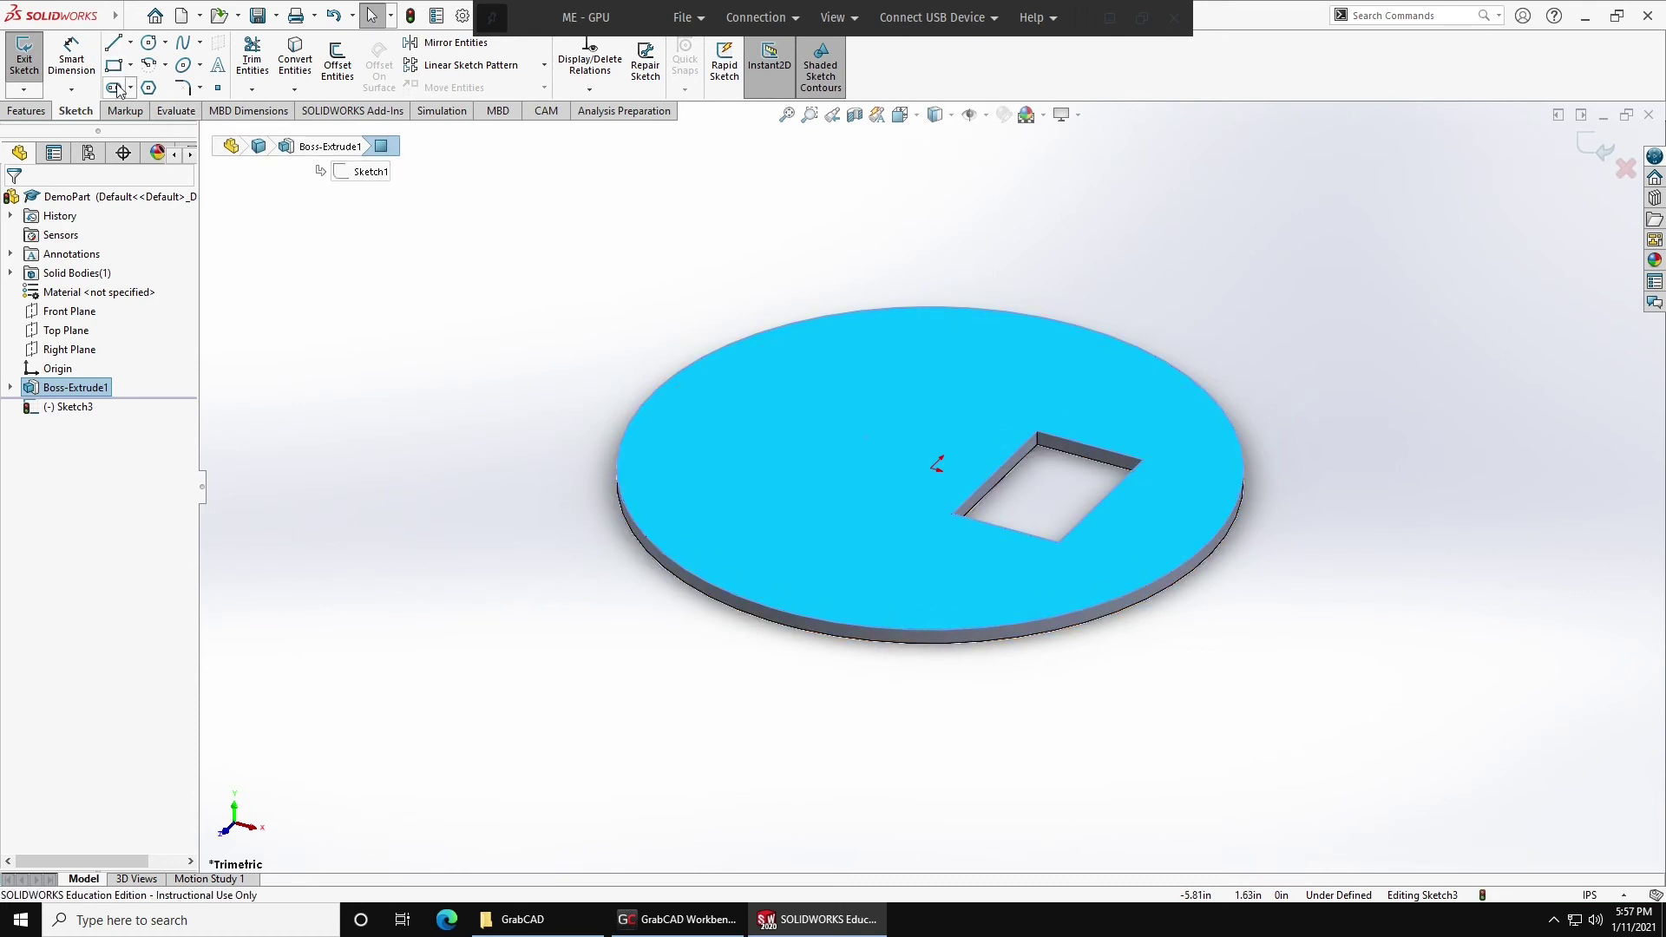
click(113, 87)
click(760, 464)
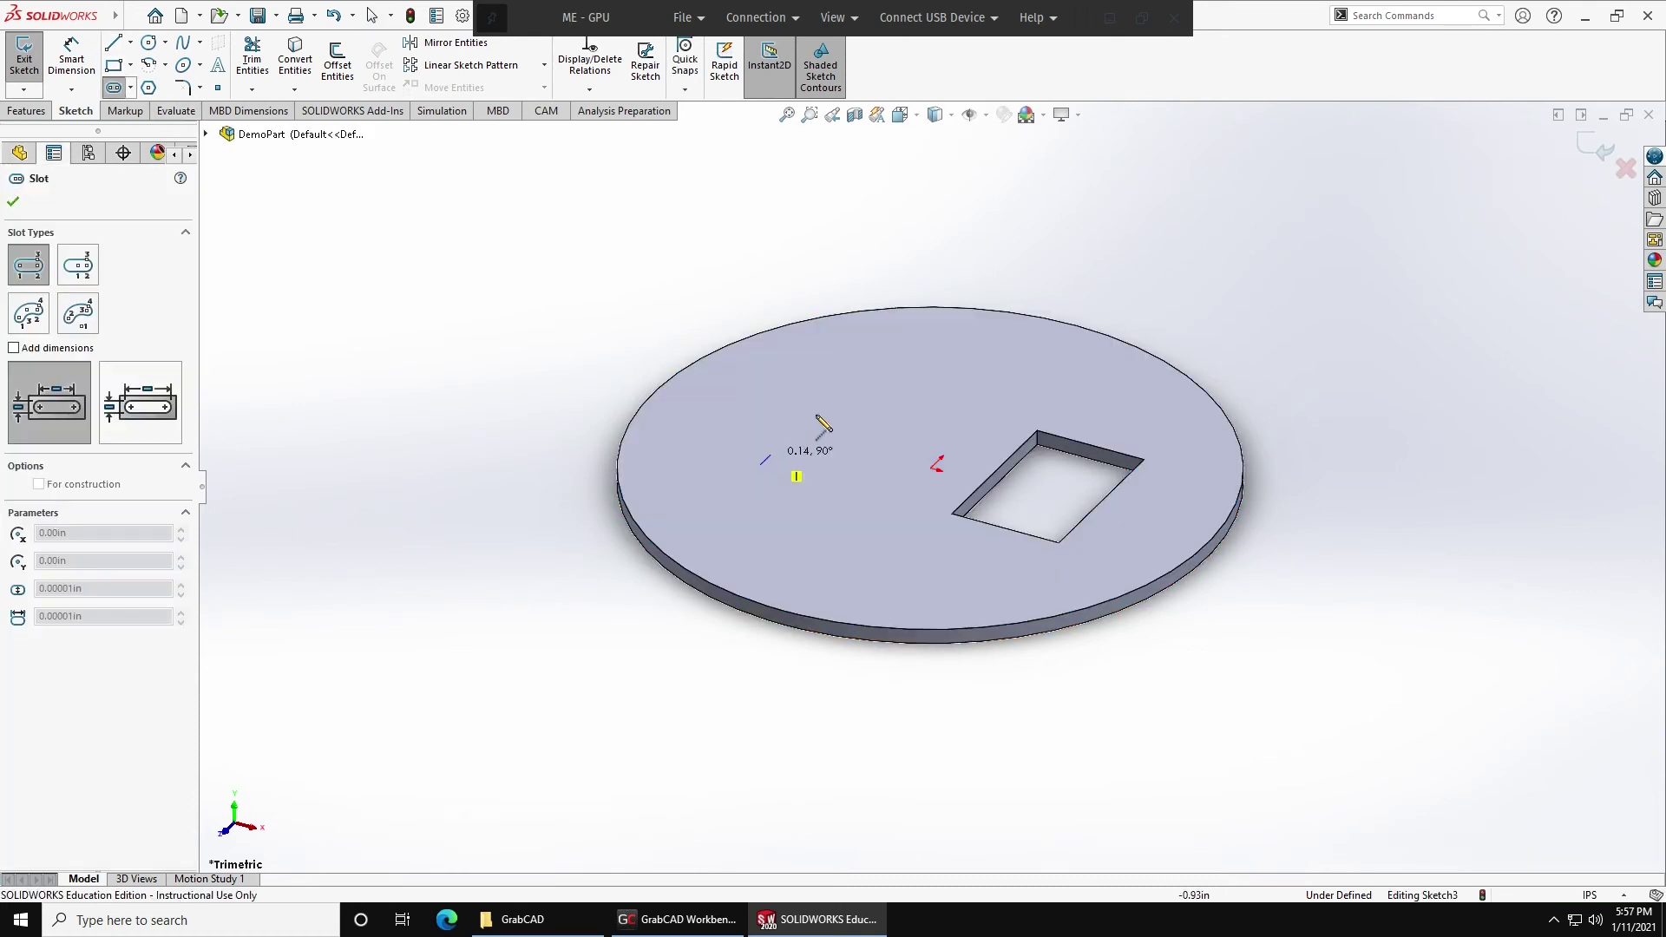
click(917, 376)
click(923, 404)
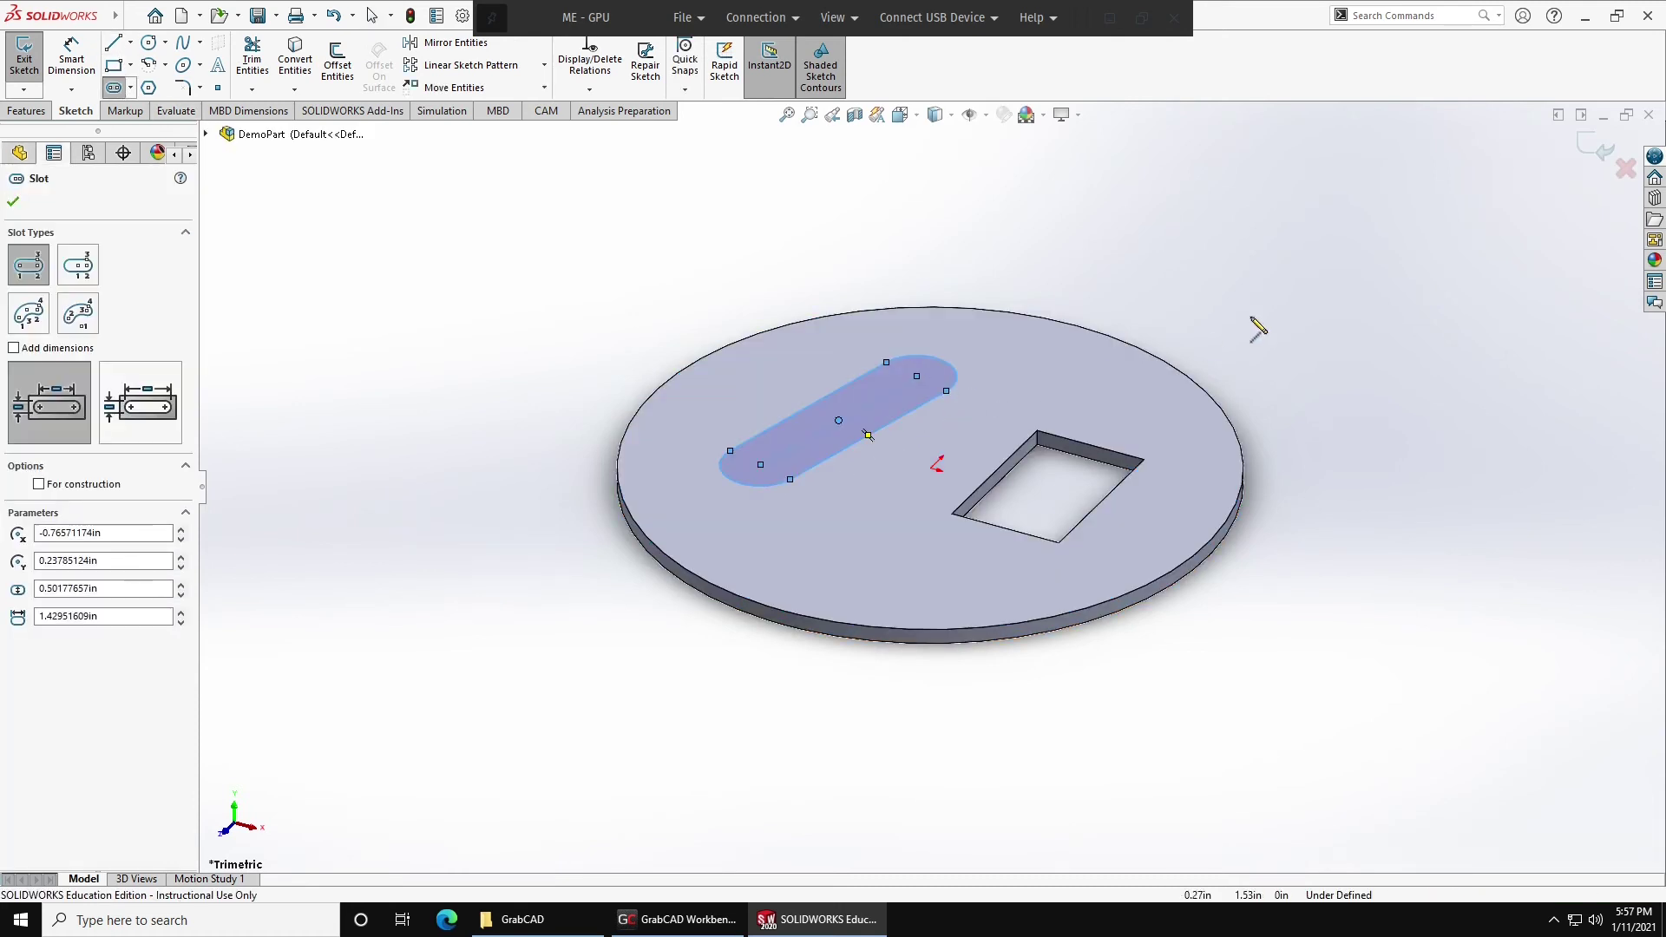
click(1593, 156)
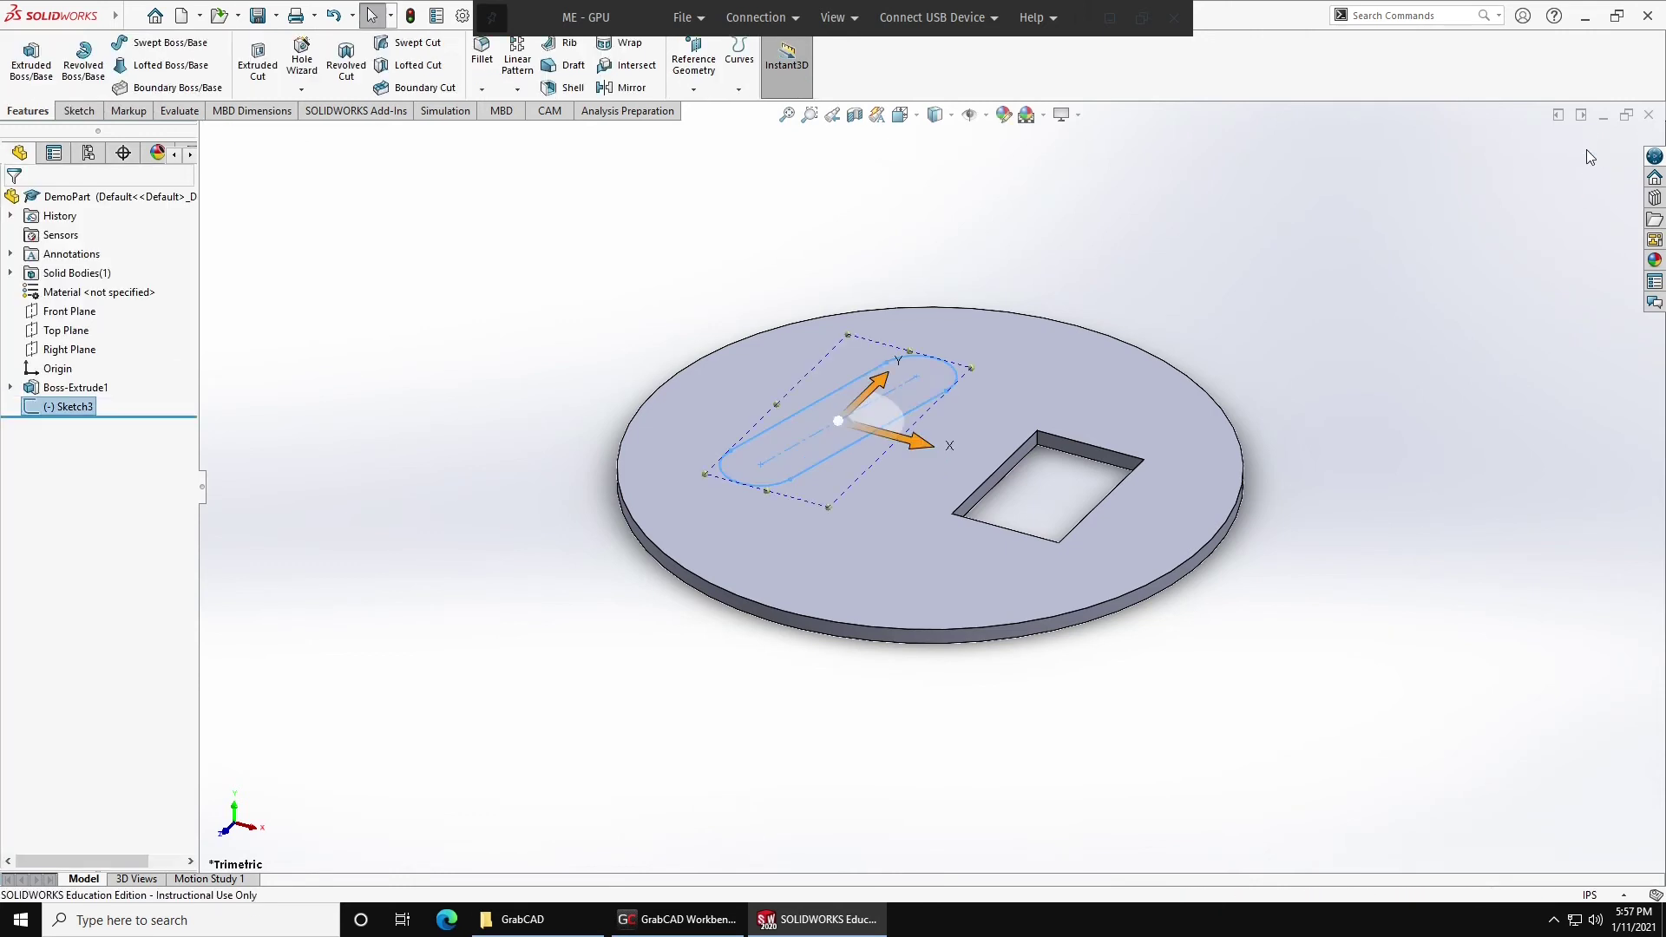
Cut the slot sketch through the disc with an Extruded Cut.
click(226, 134)
click(257, 60)
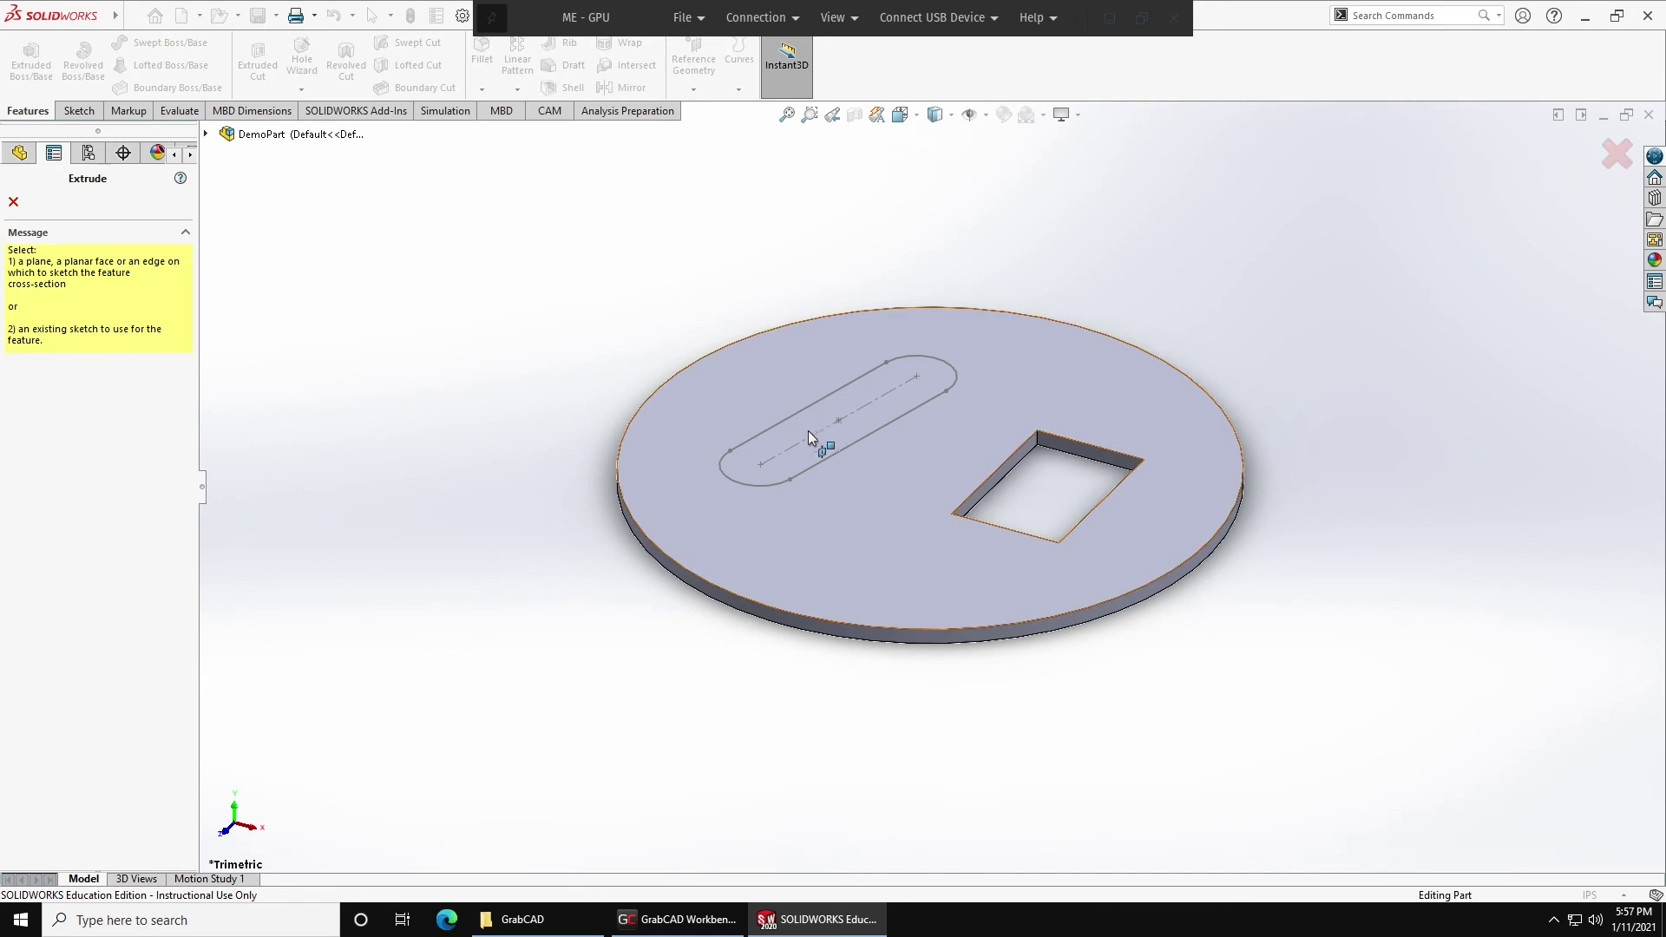
click(810, 460)
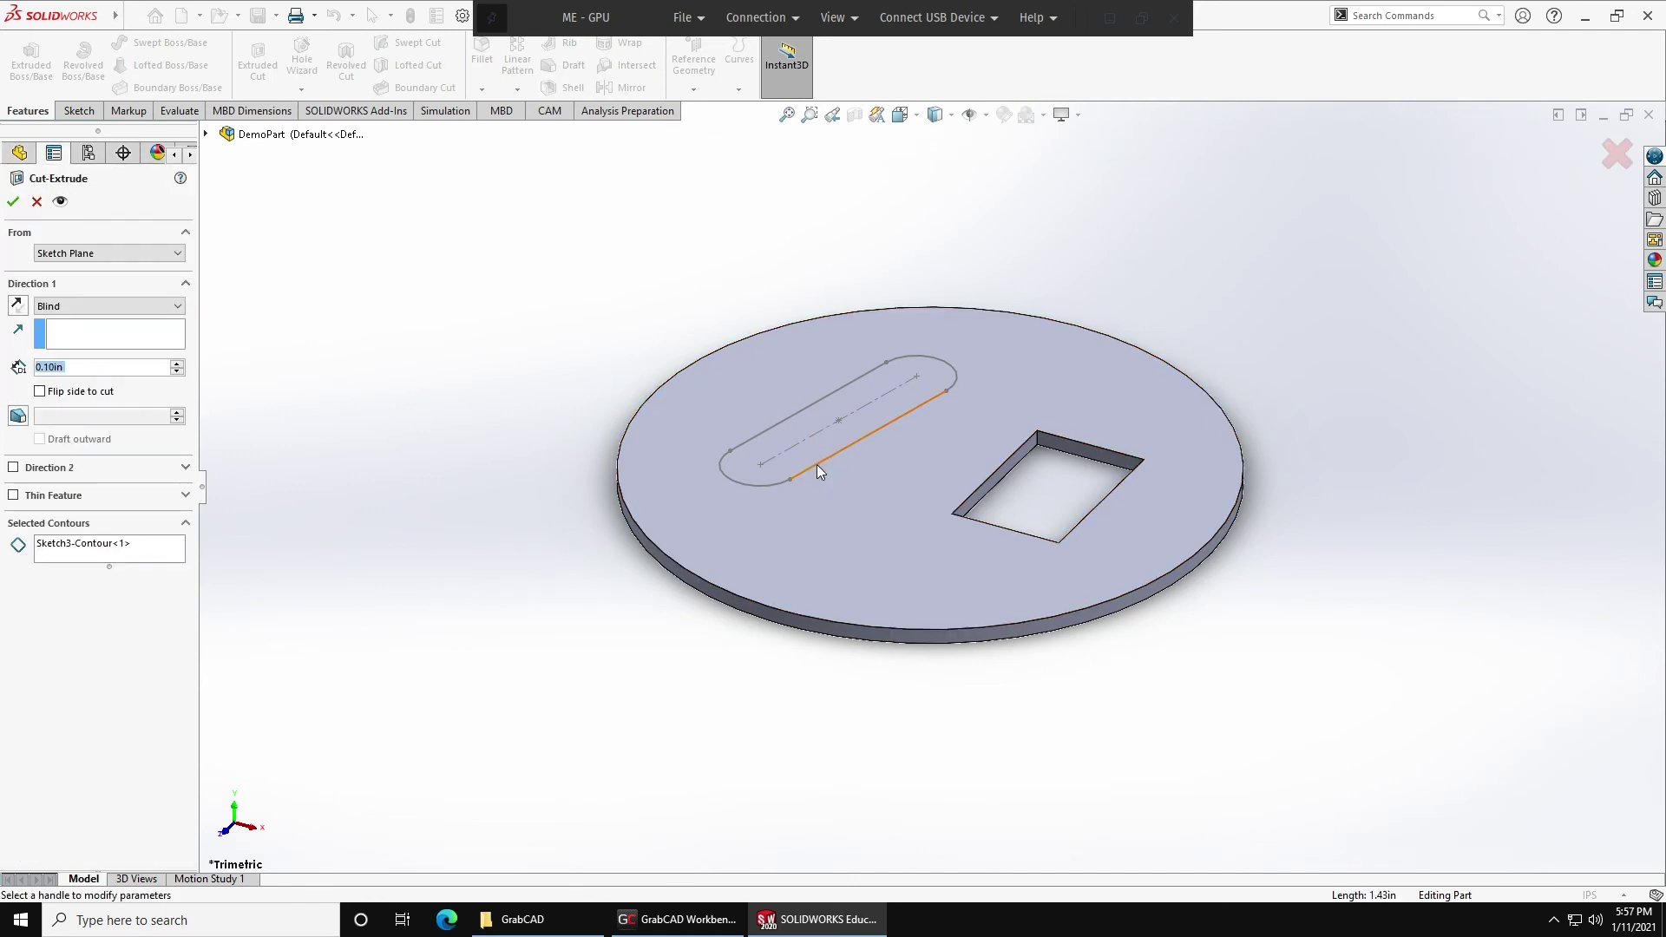
click(13, 202)
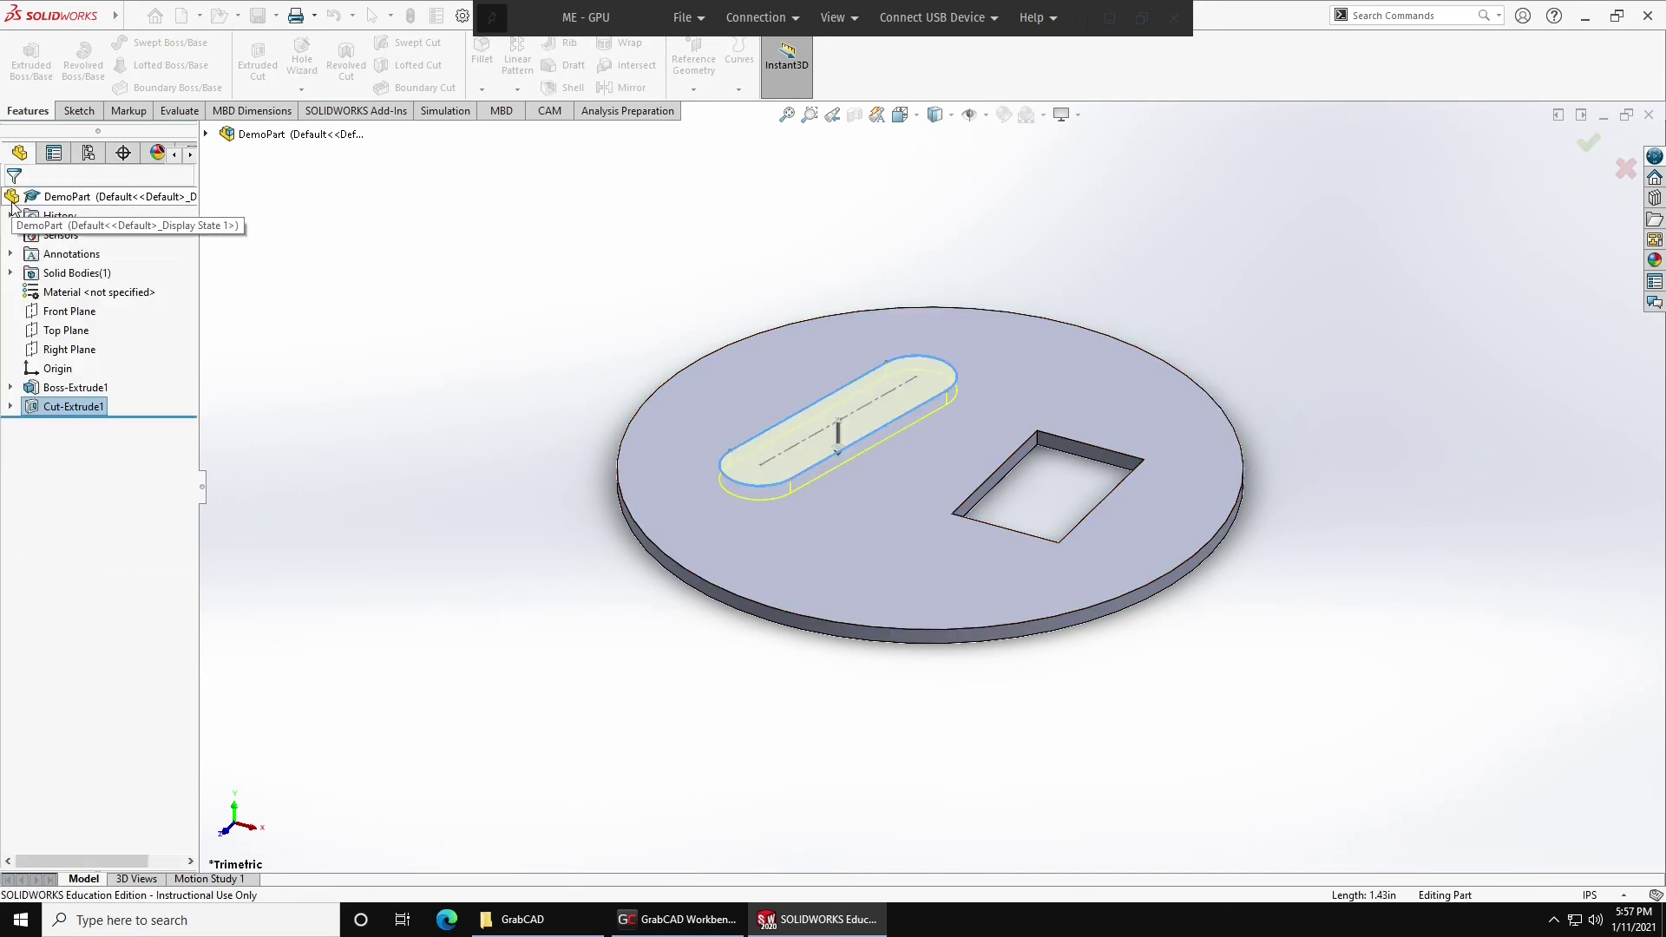
middle_drag(763, 353, 788, 416)
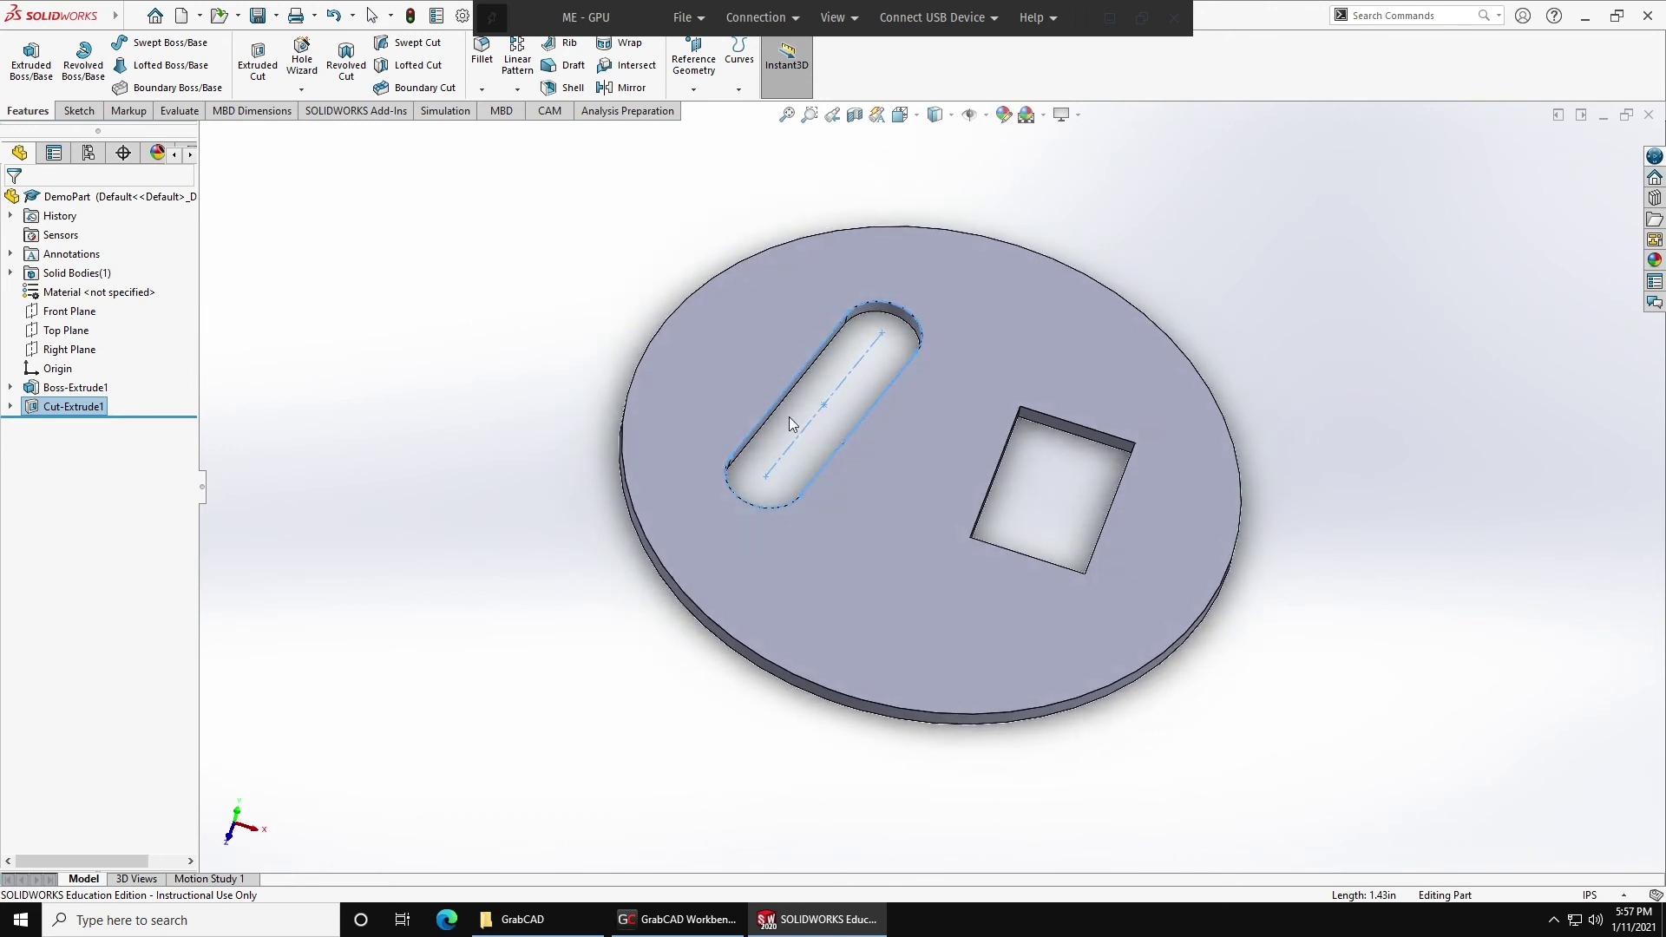
click(1283, 383)
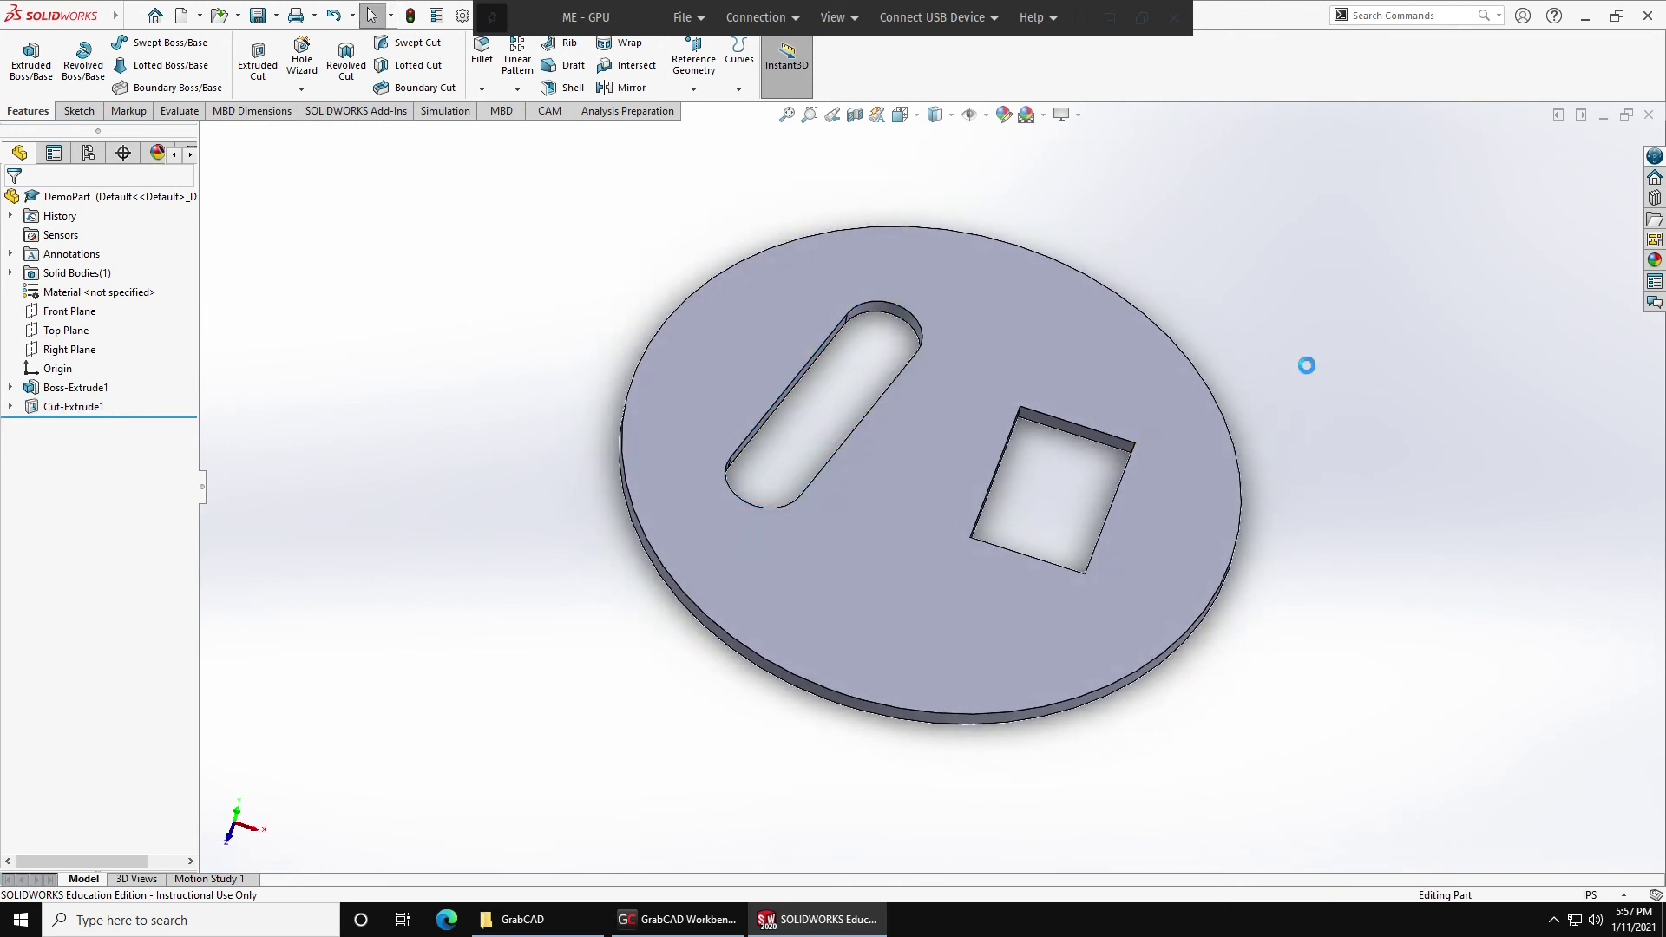
Upload the changed DemoPart.SLDPRT from the Workbench app to ME 123 Homework.
key(alt+Tab)
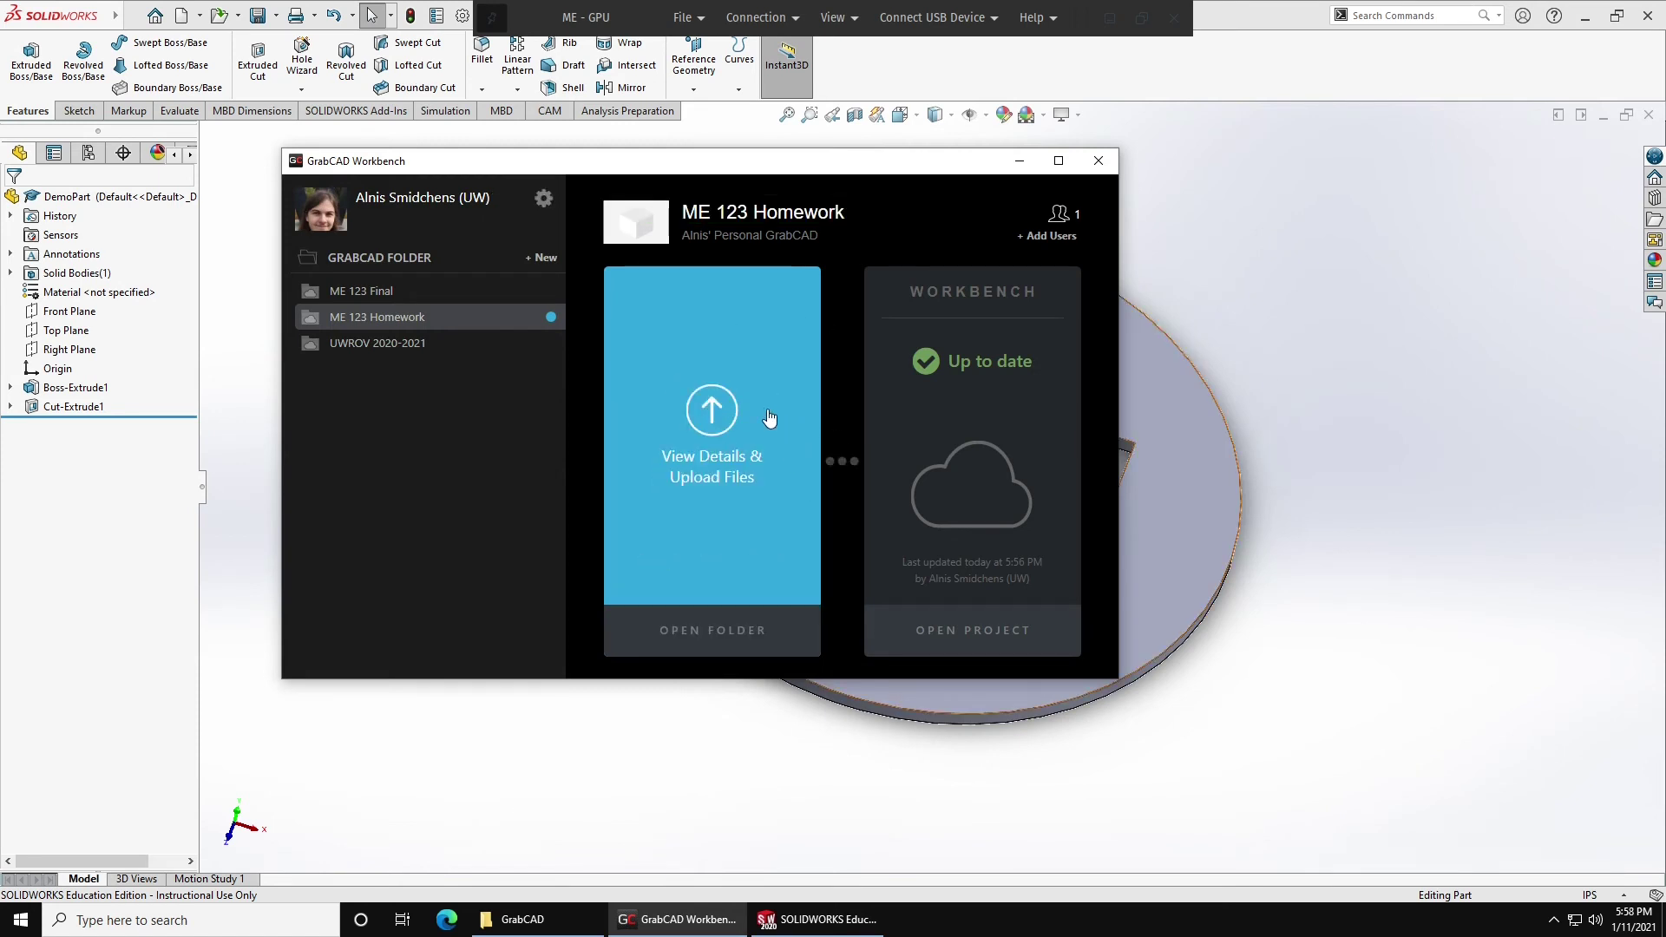
click(711, 404)
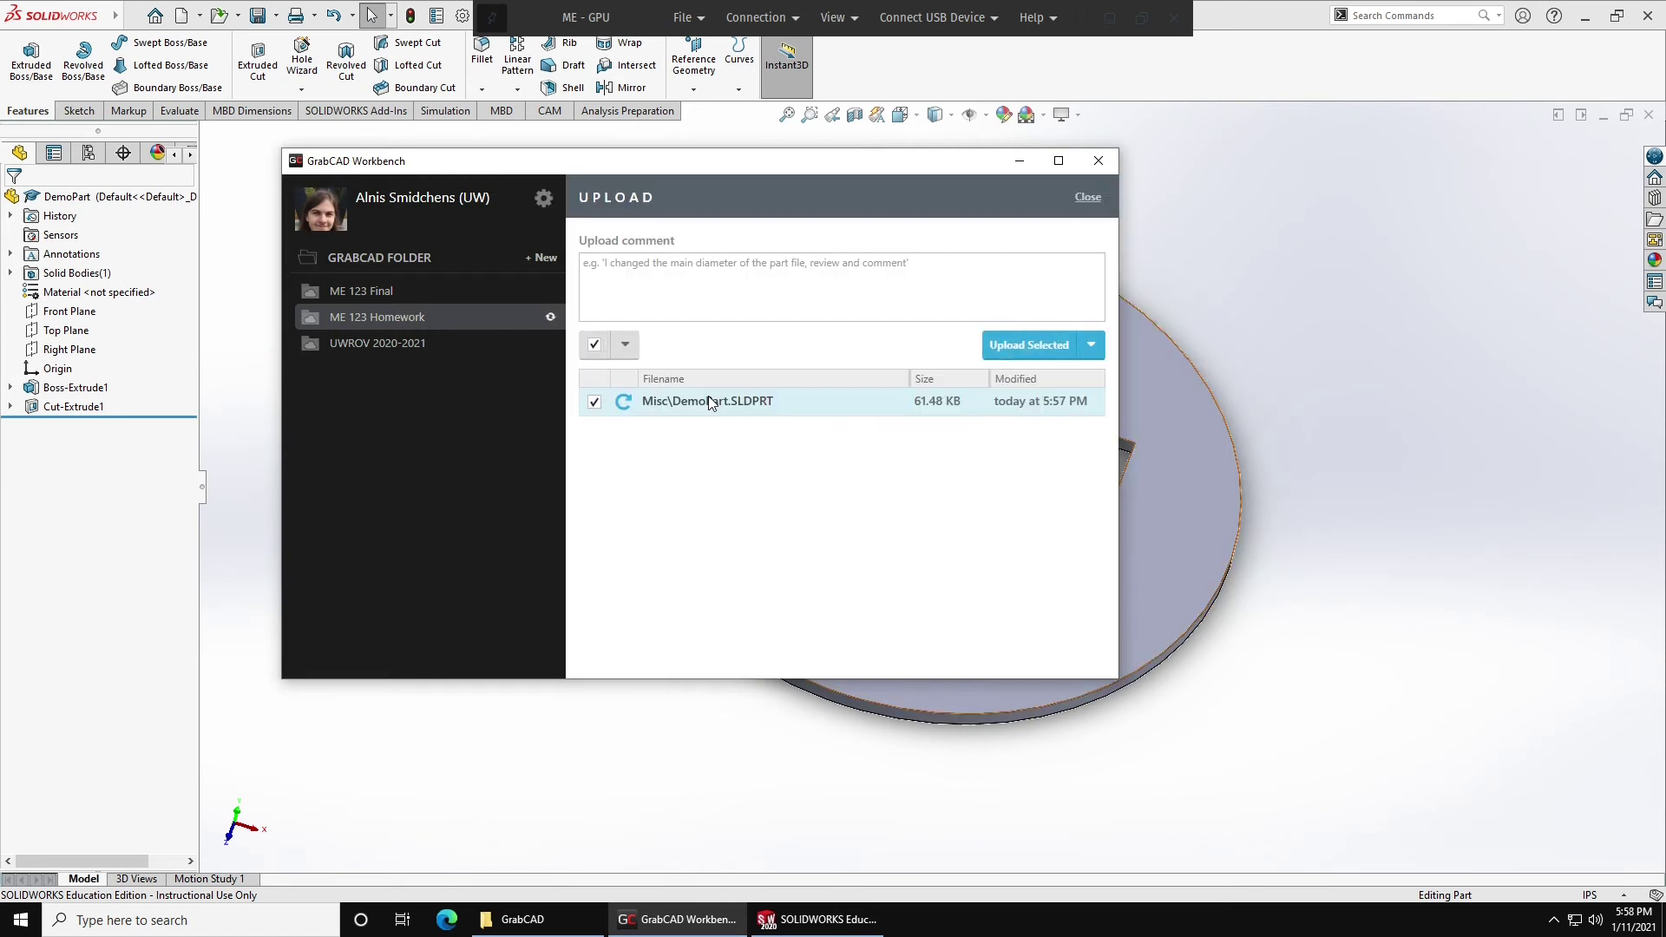
click(1028, 346)
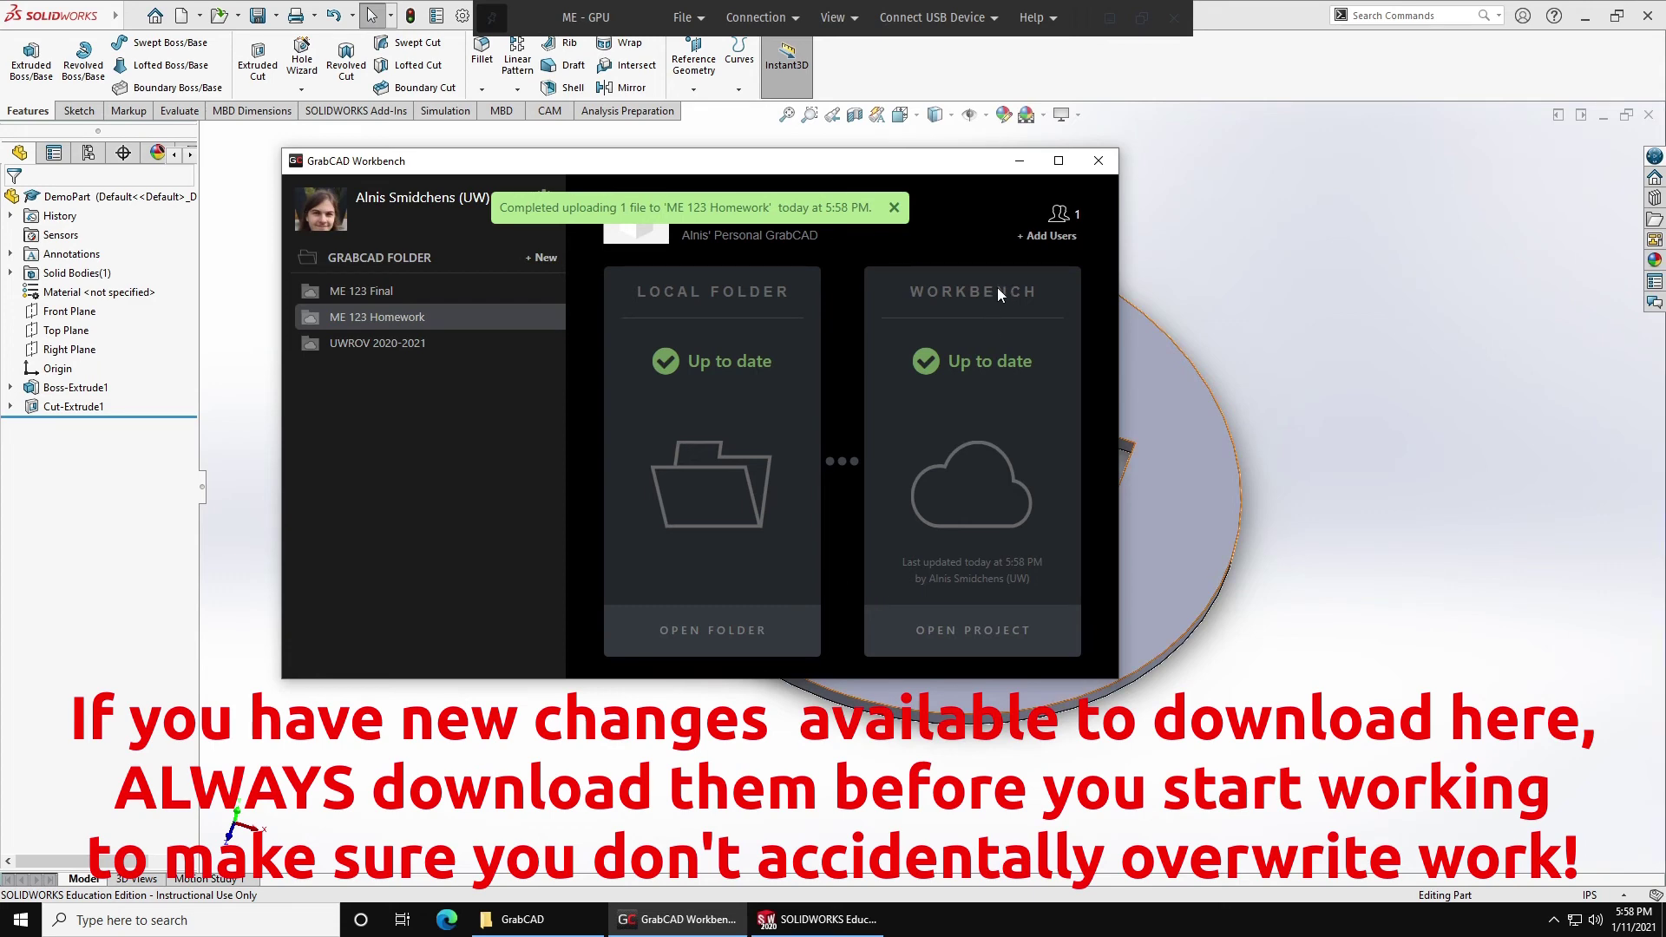
Close DemoPart, minimize SOLIDWORKS and launch Google Chrome from the desktop.
click(1413, 200)
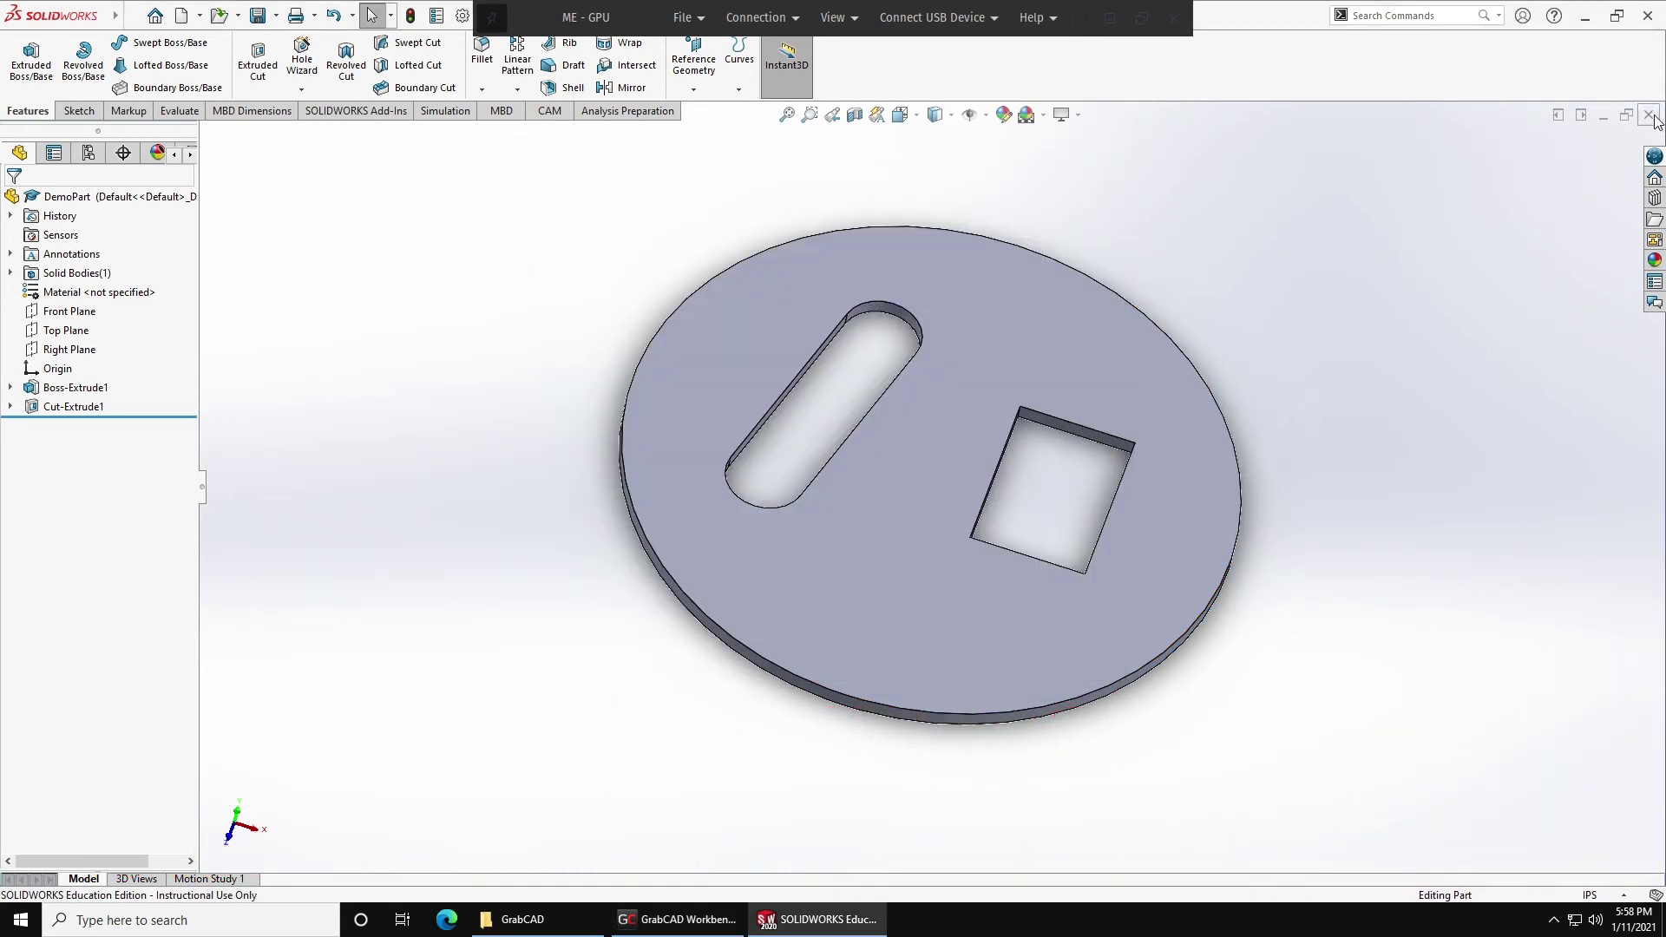
click(1651, 116)
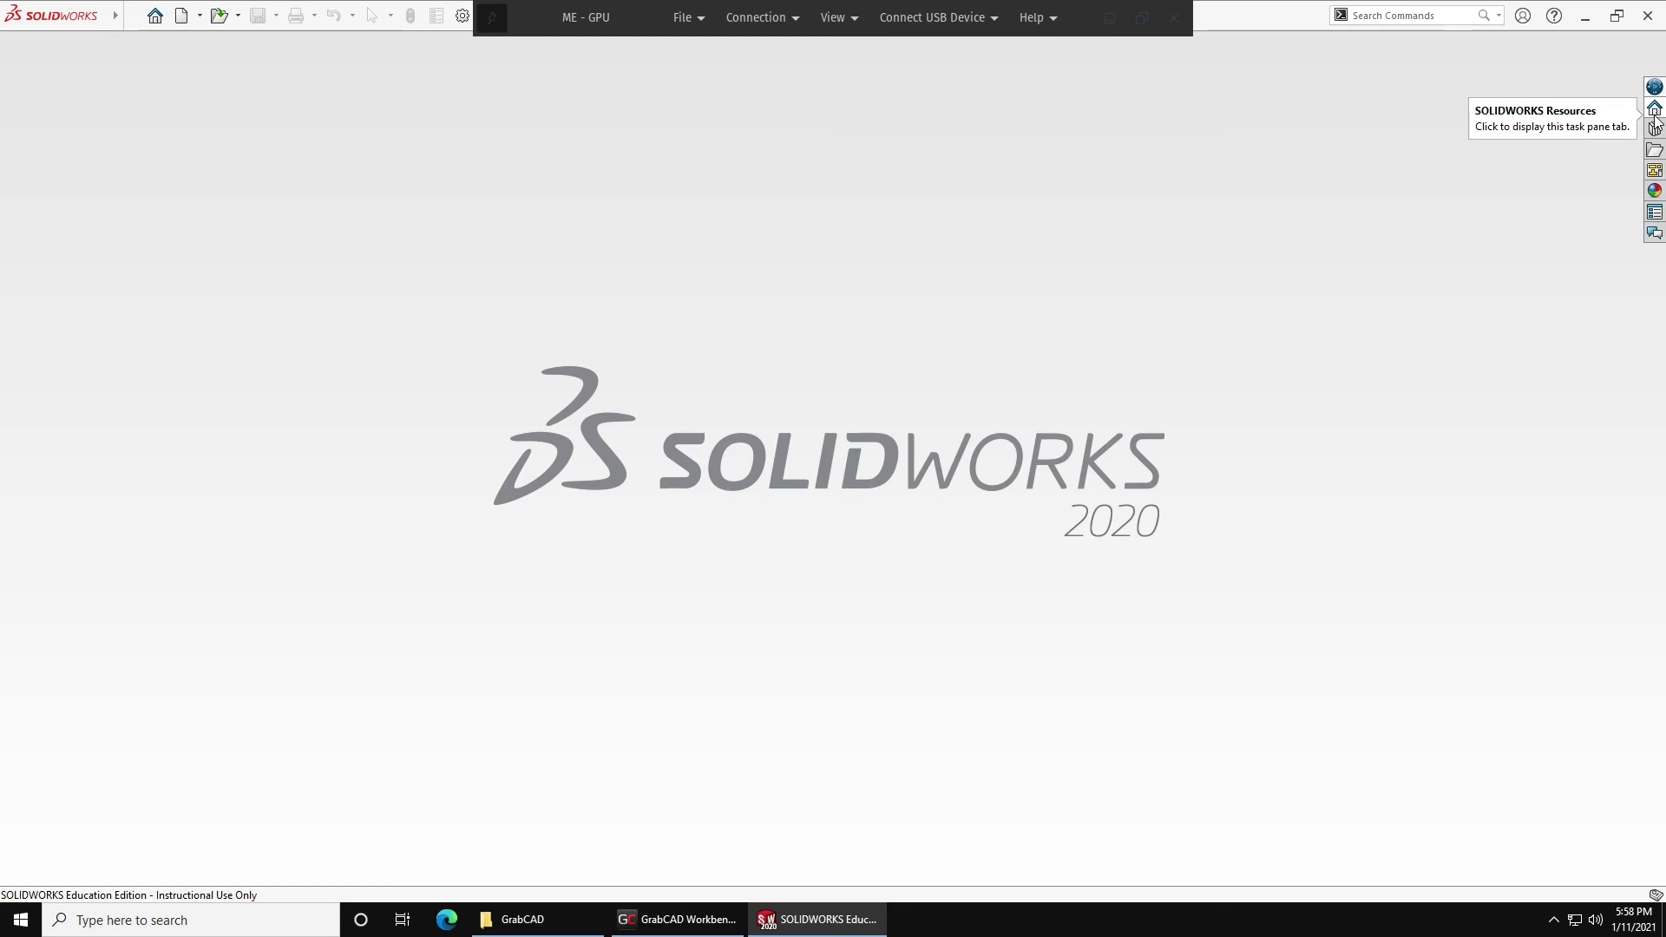
click(1586, 14)
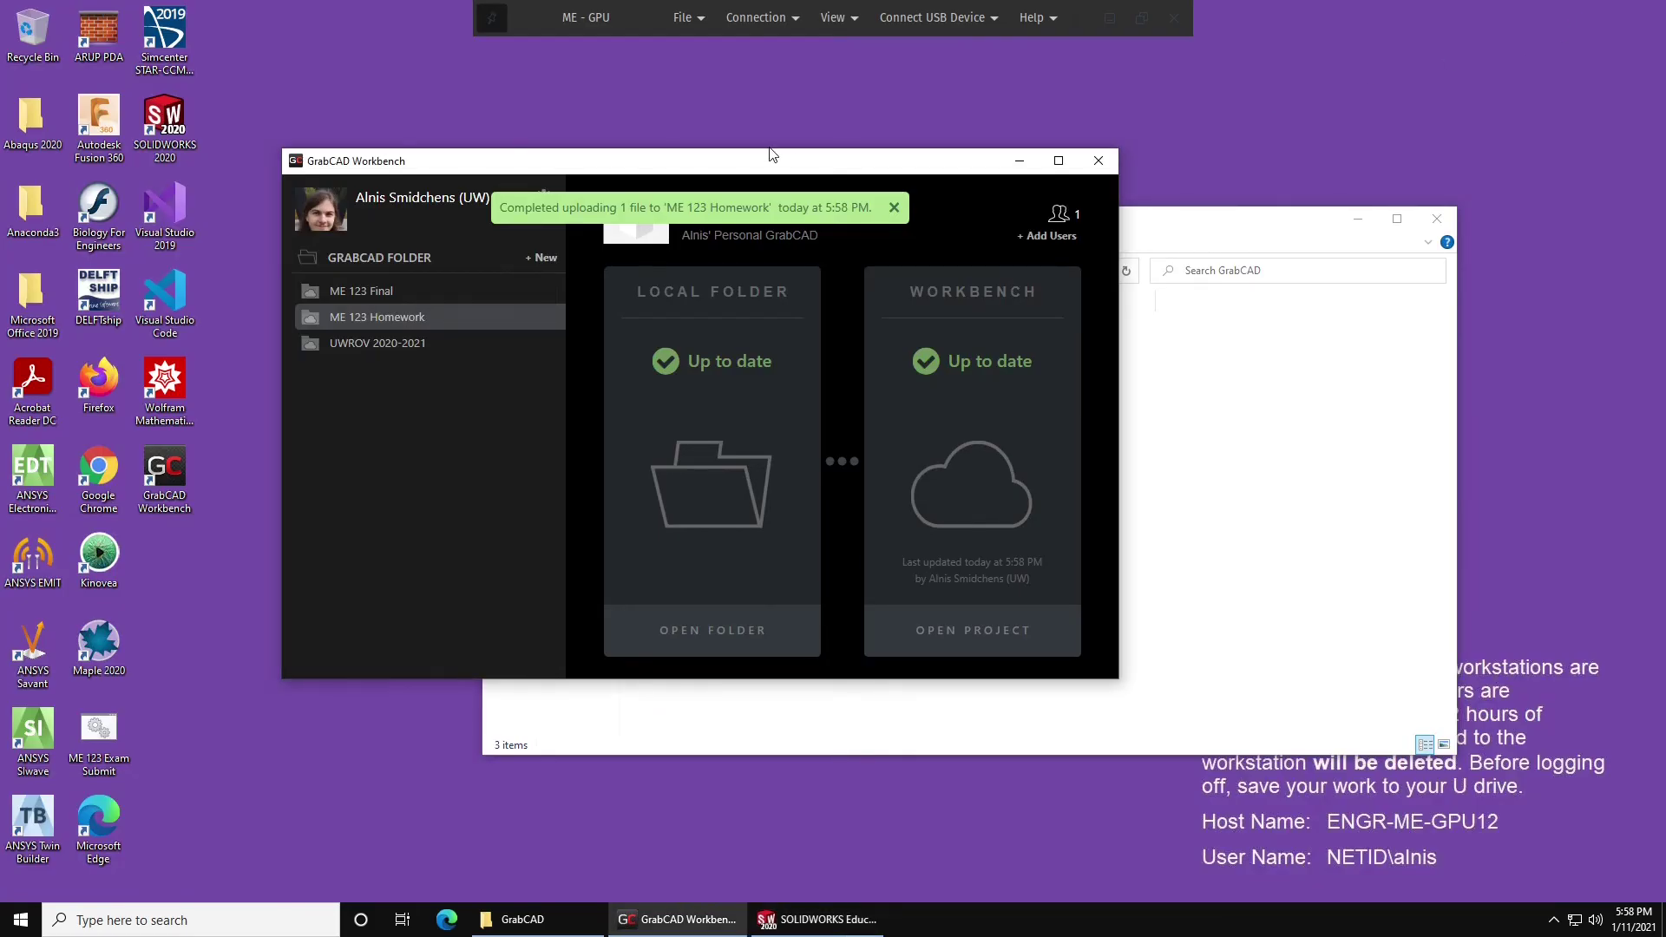
click(104, 478)
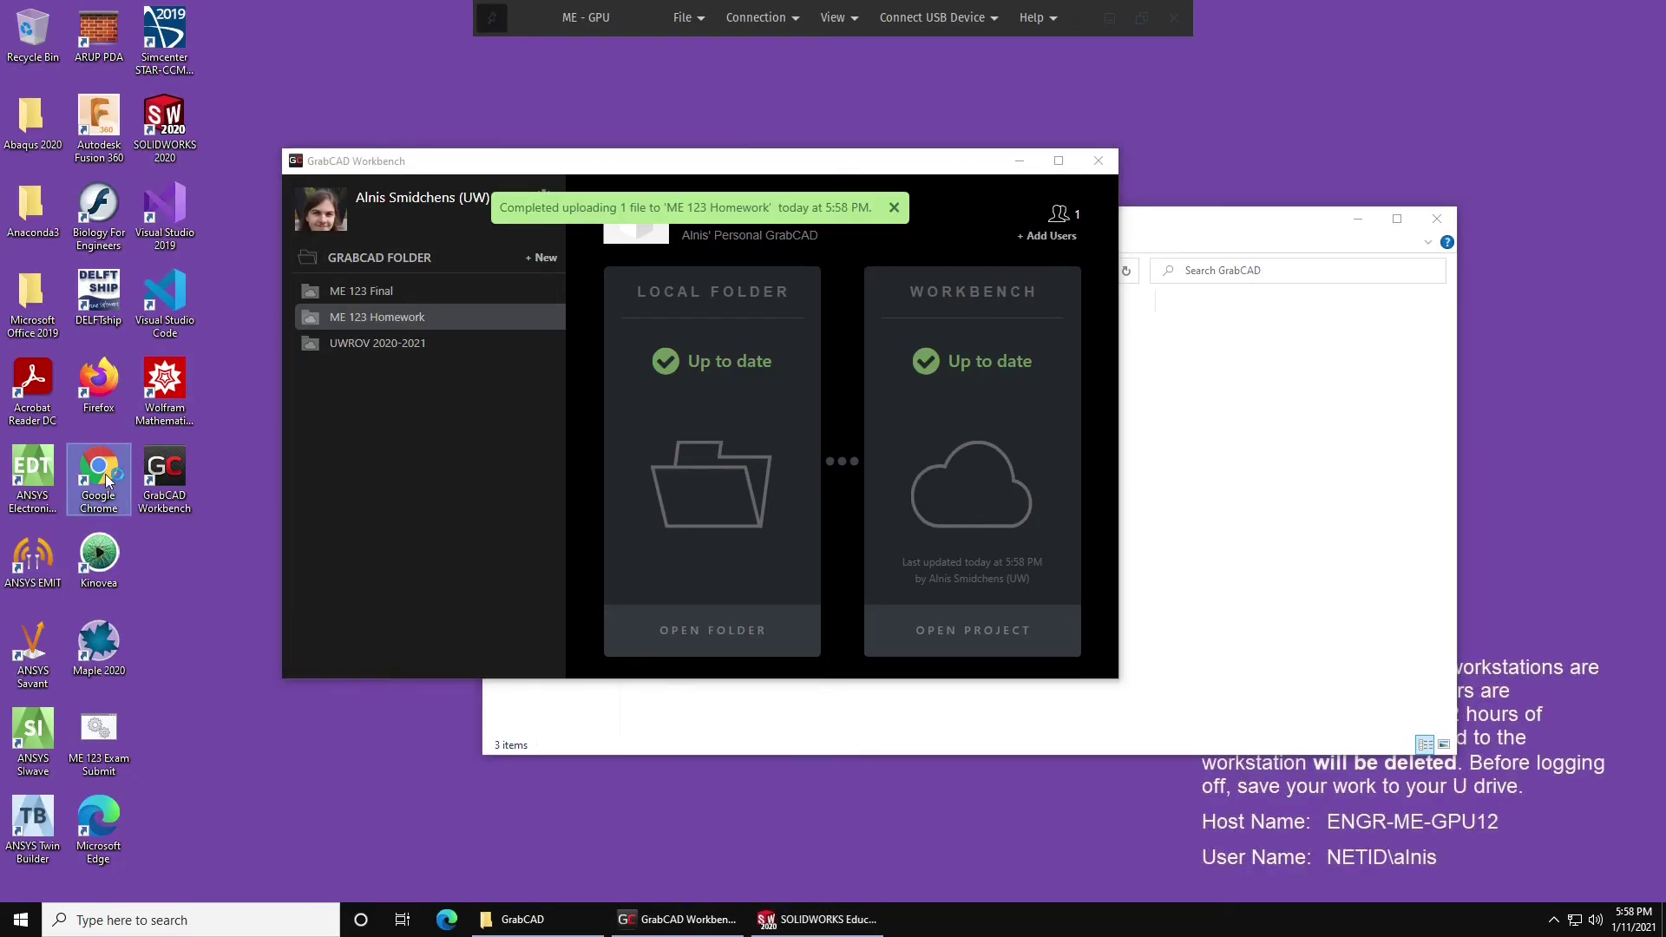
double_click(106, 480)
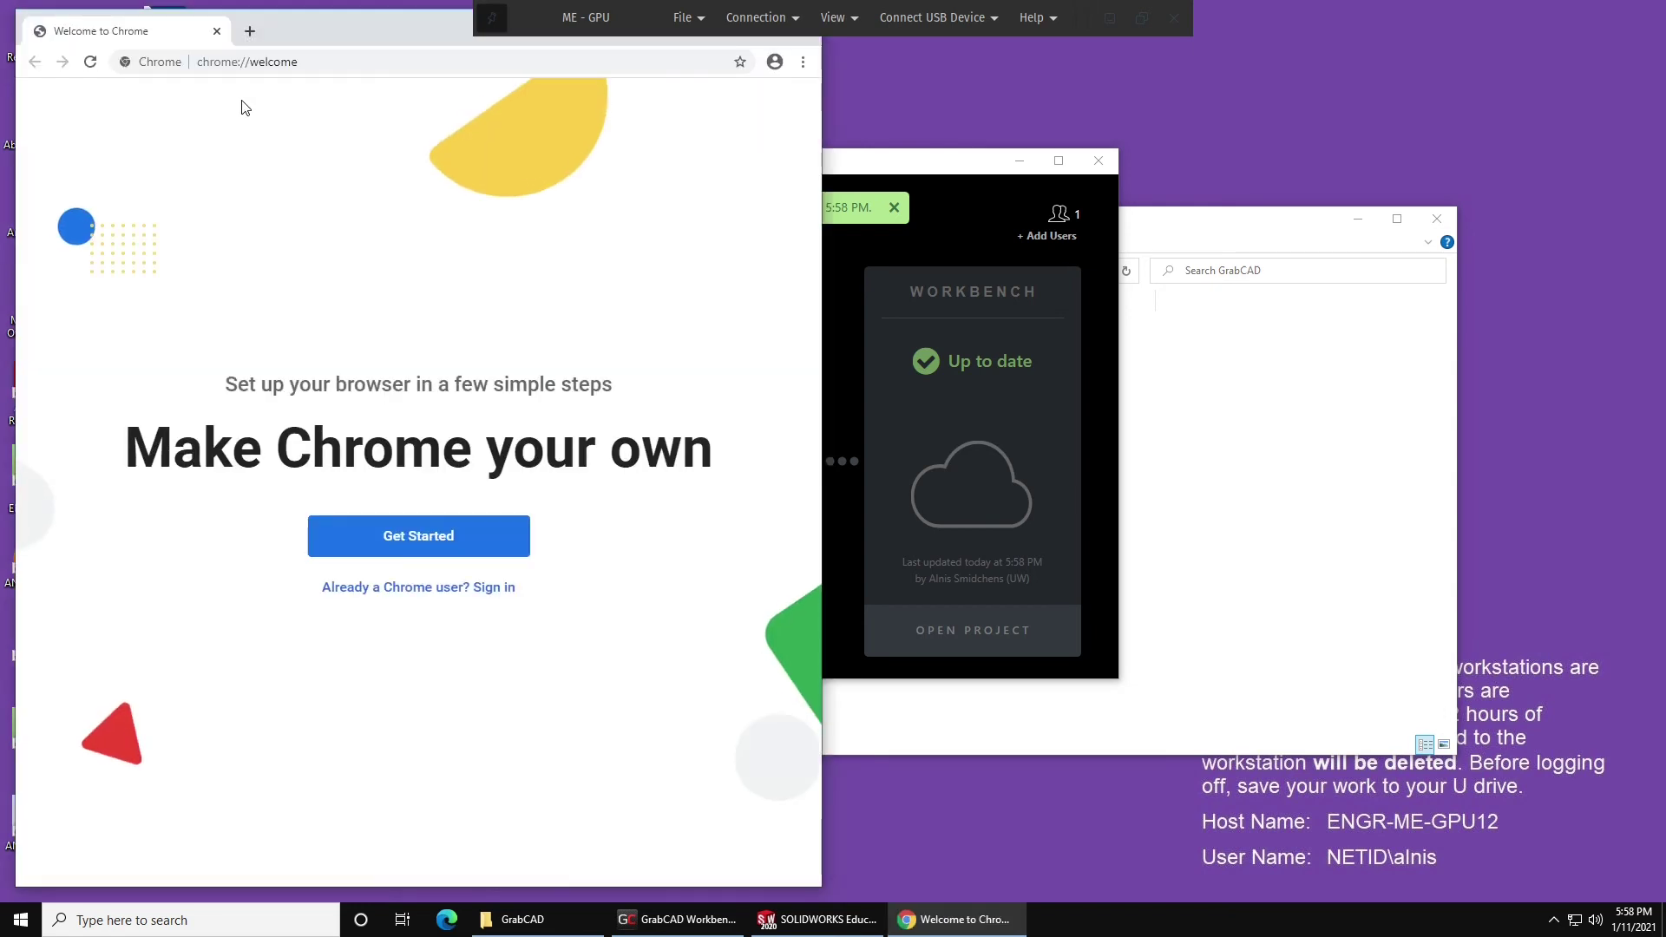
Go to grabcad.com and log in with the saved account details, then maximize the browser.
click(307, 59)
text(grab)
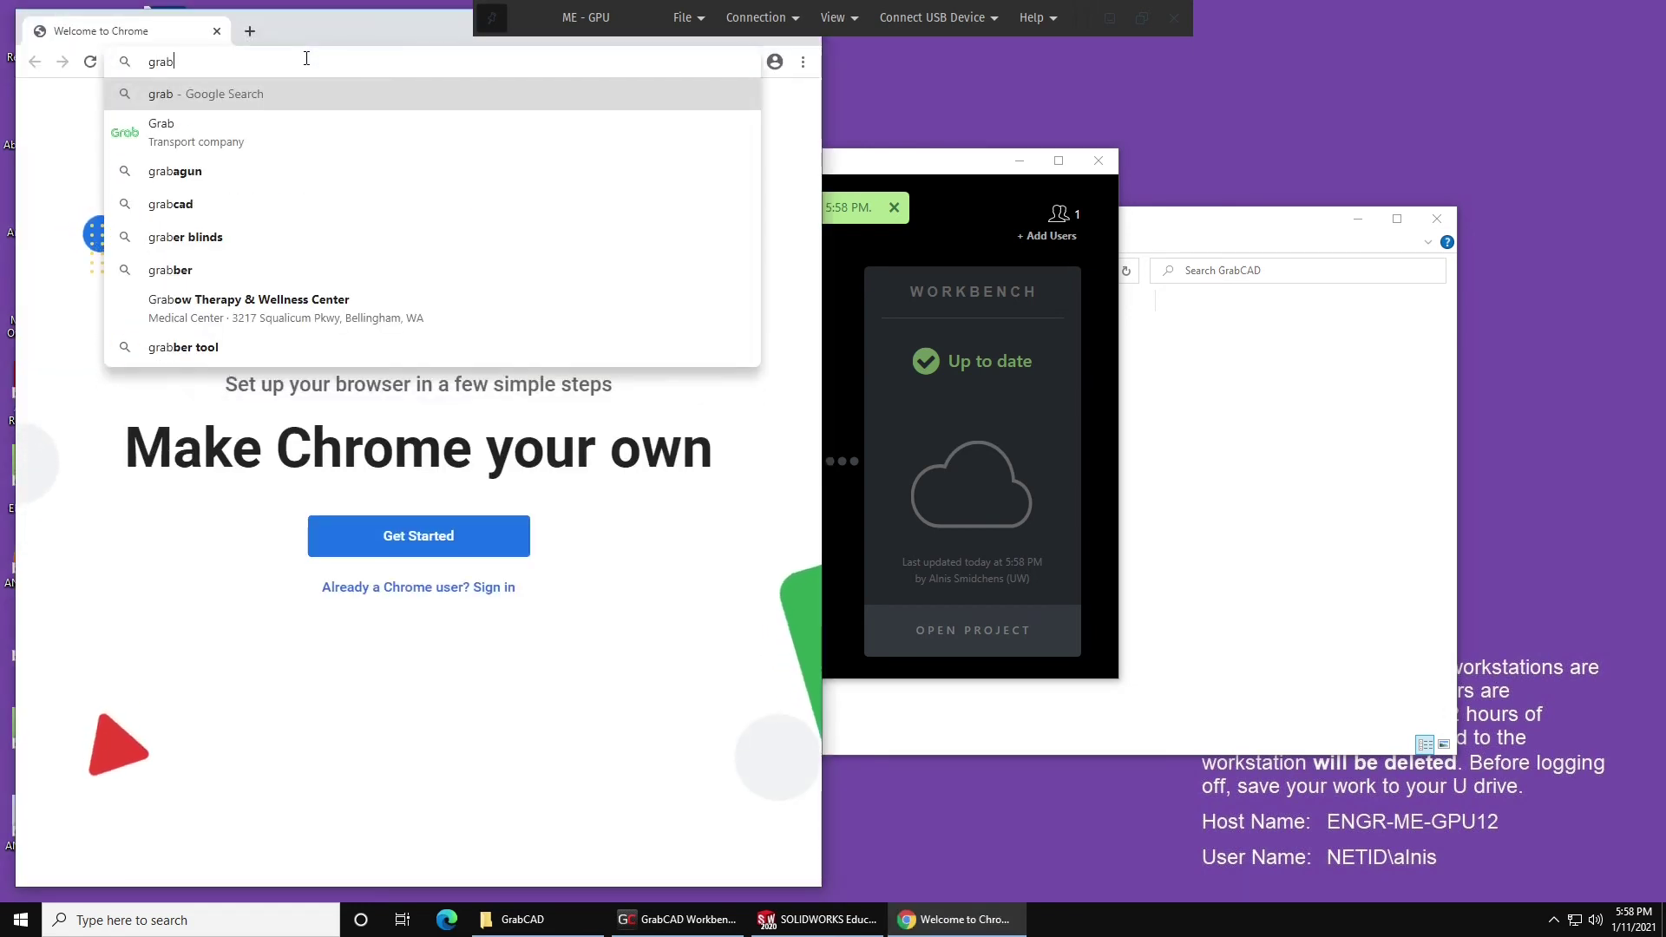
text(cad.com)
key(Return)
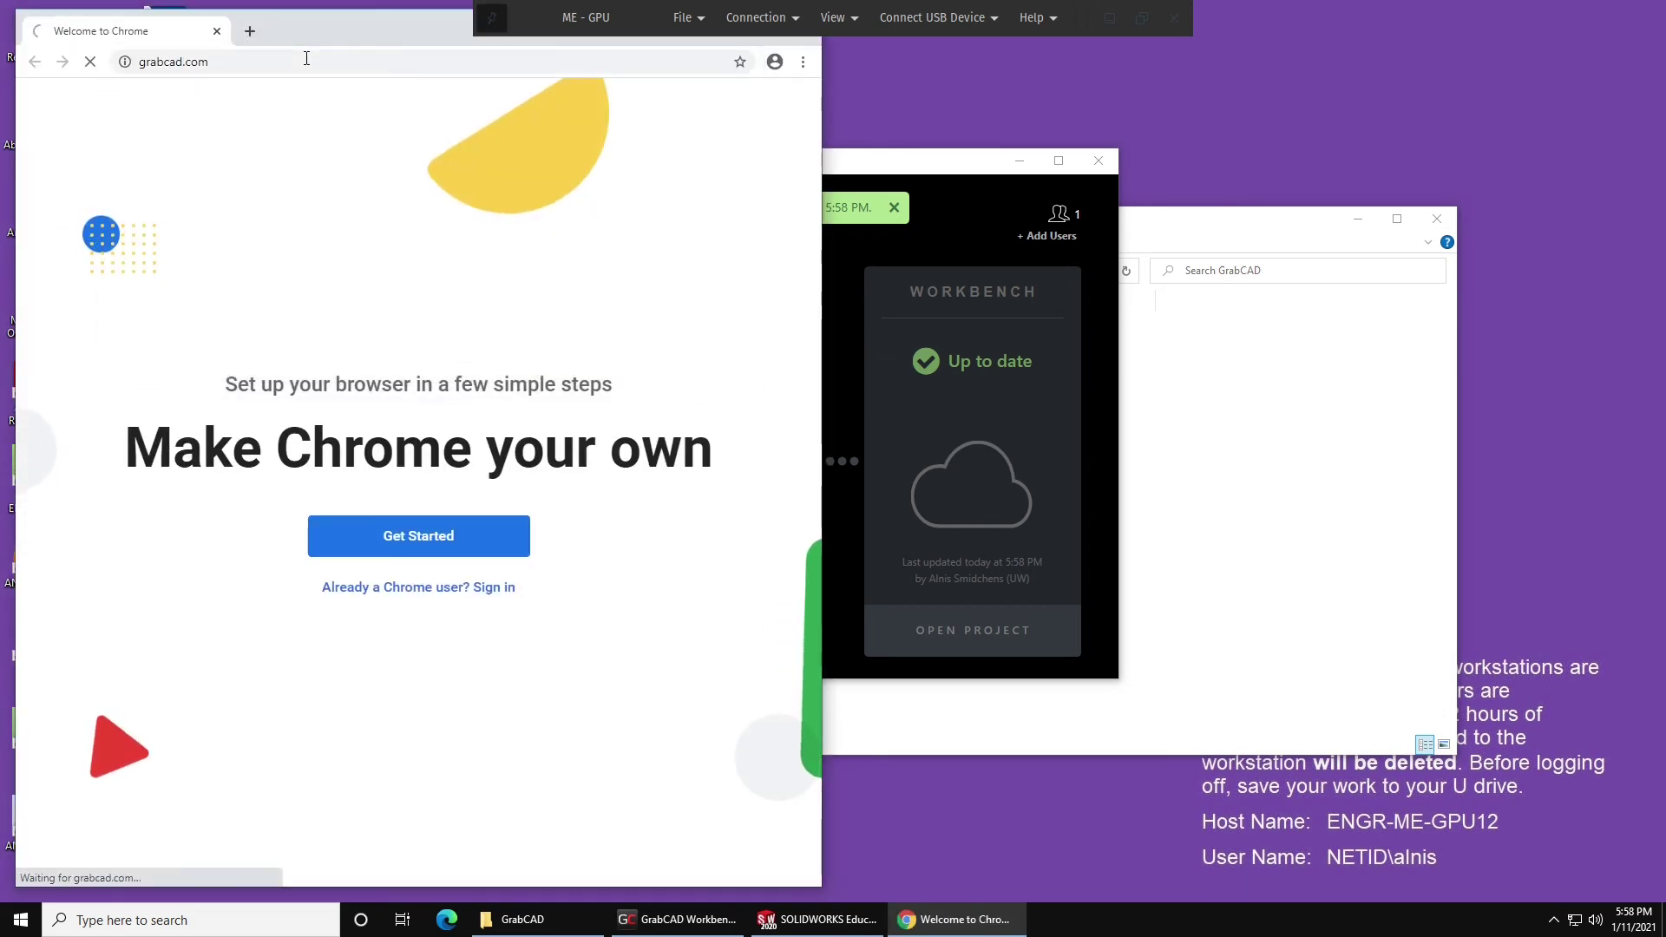
click(725, 103)
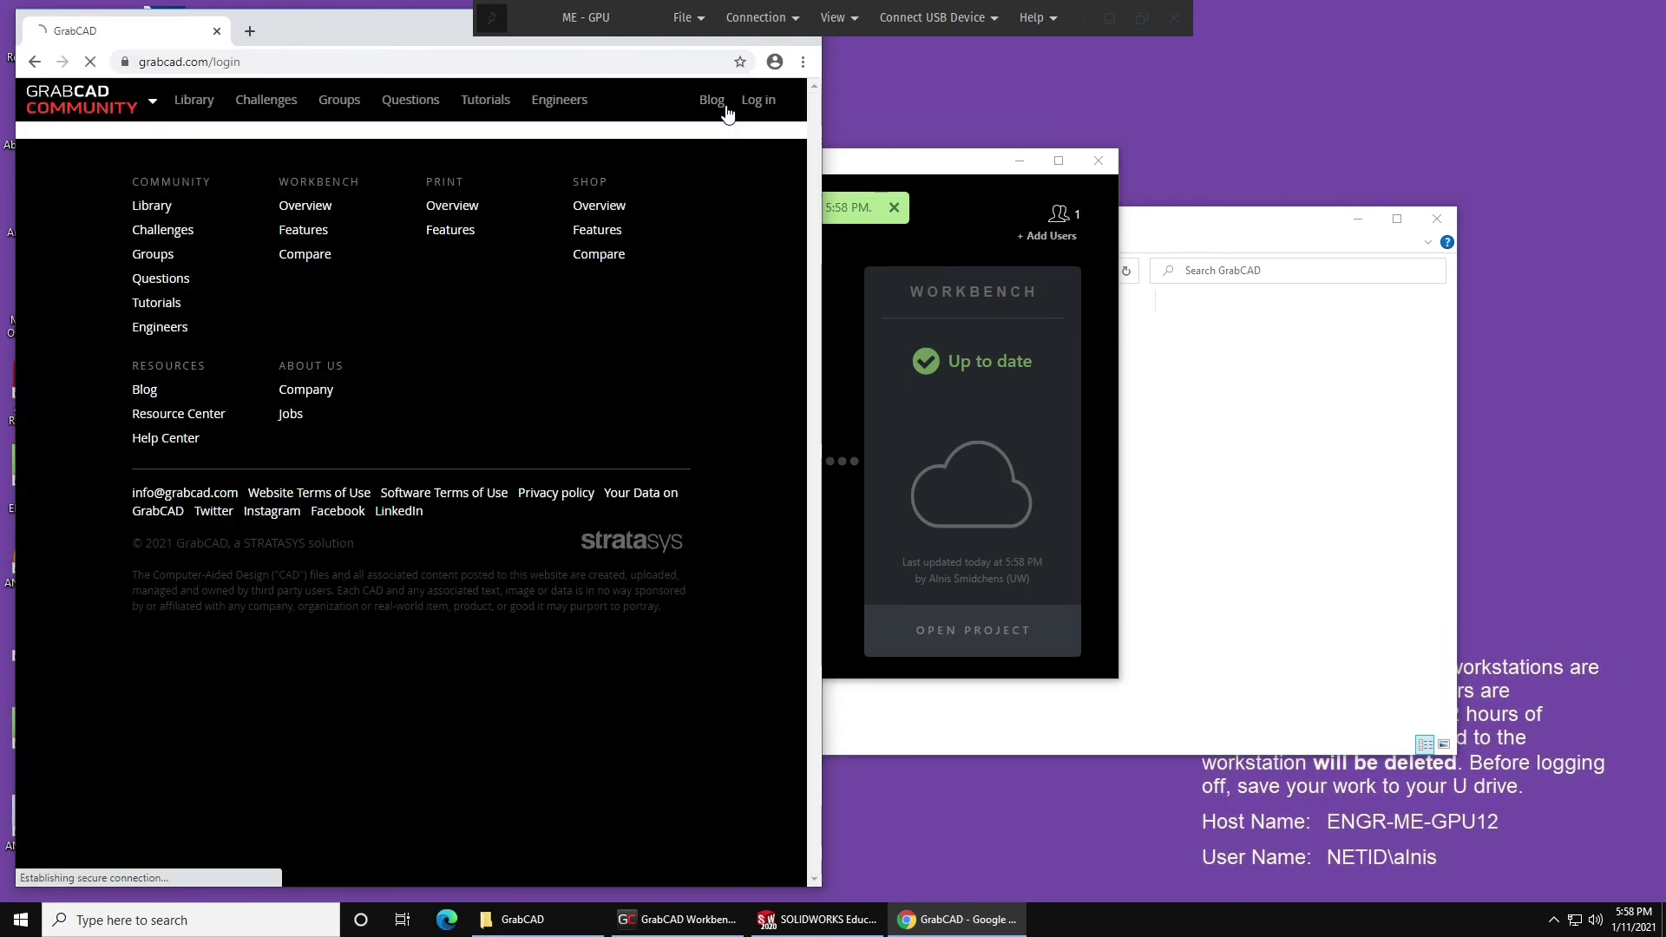
click(450, 442)
key(Down)
key(Return)
key(Return)
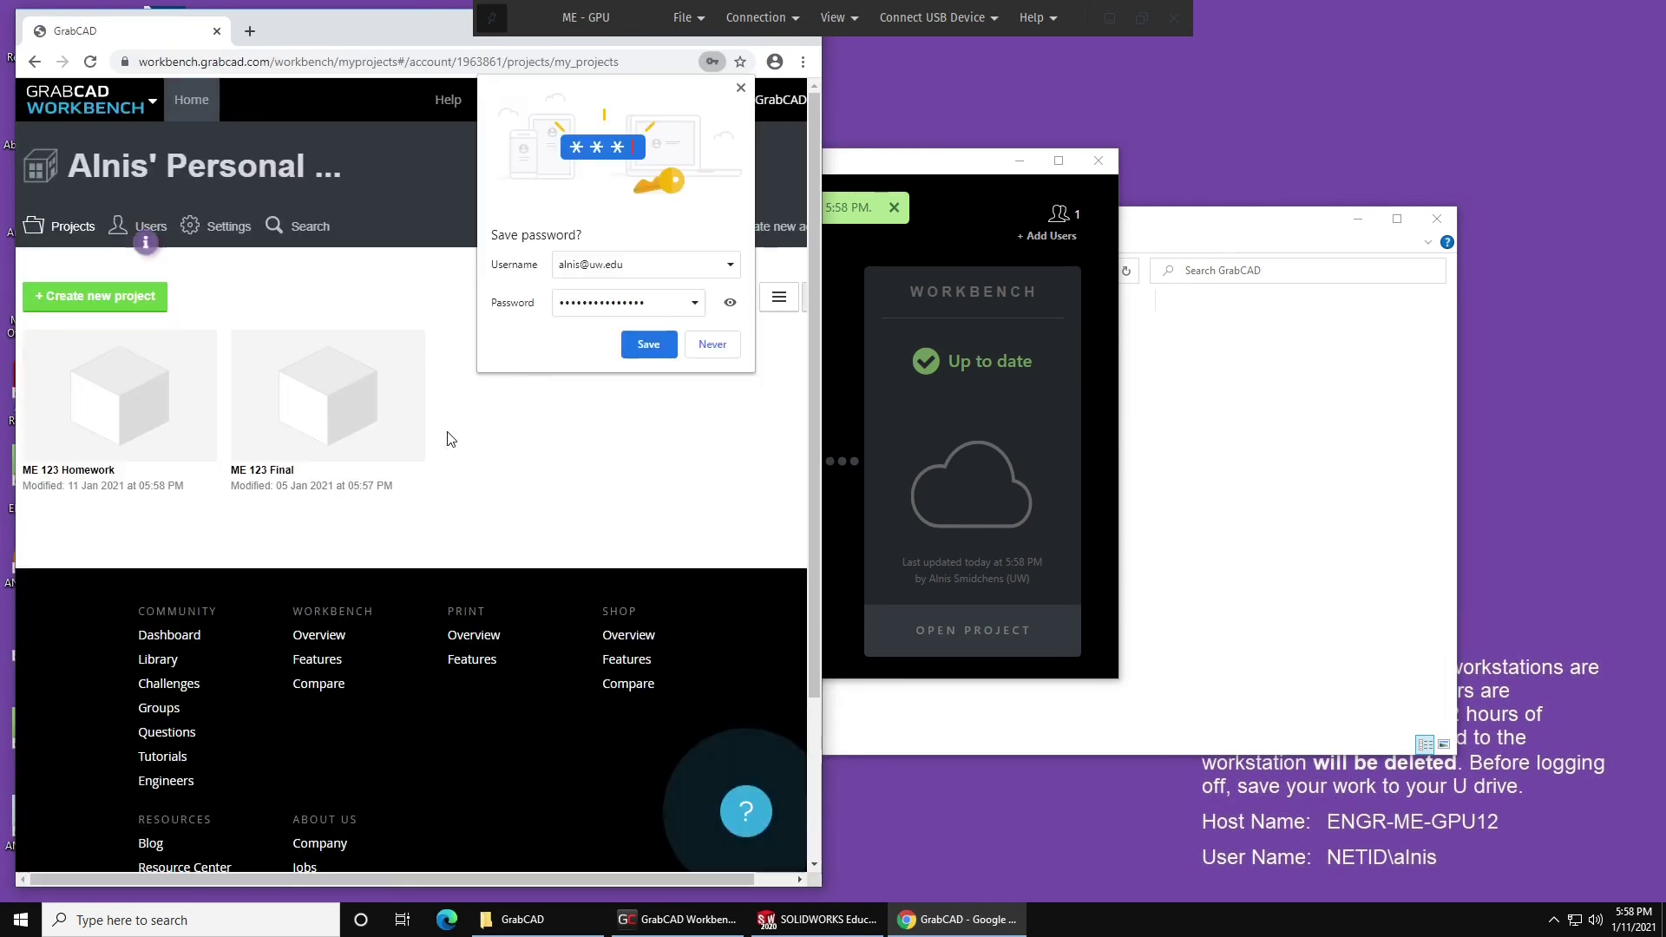
double_click(329, 26)
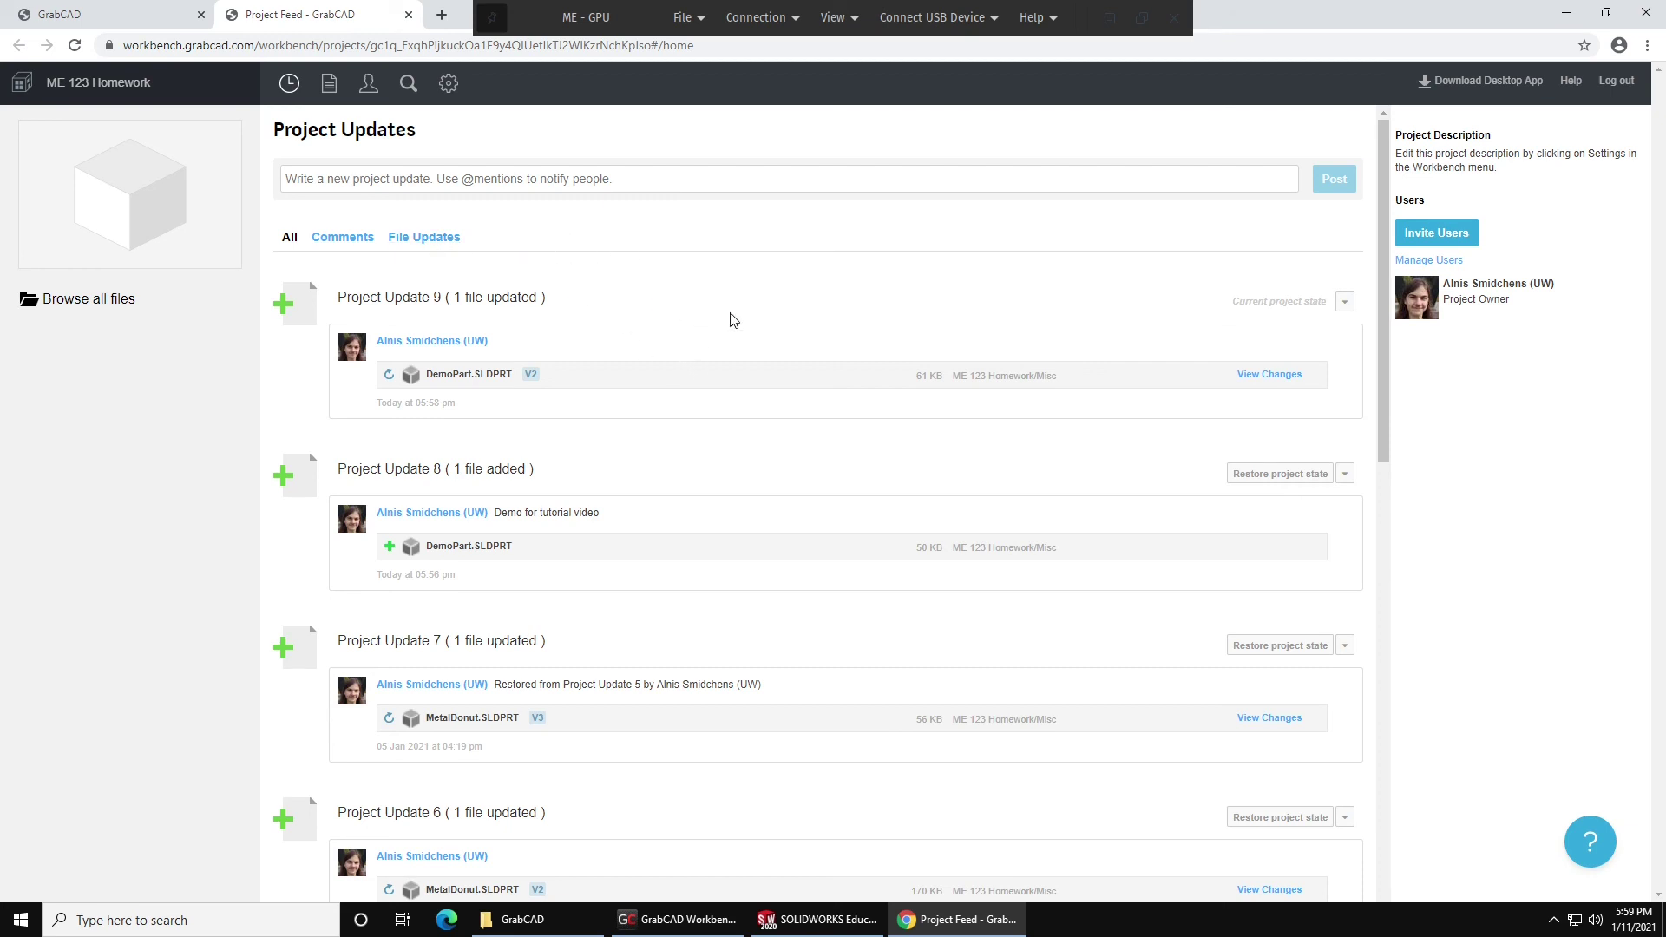
Restore the ME 123 Homework project state to Project Update 8 and confirm it.
scroll(1180, 503, down, 2)
scroll(1164, 487, up, 2)
drag(606, 525, 491, 513)
drag(599, 528, 532, 513)
click(707, 517)
click(1273, 473)
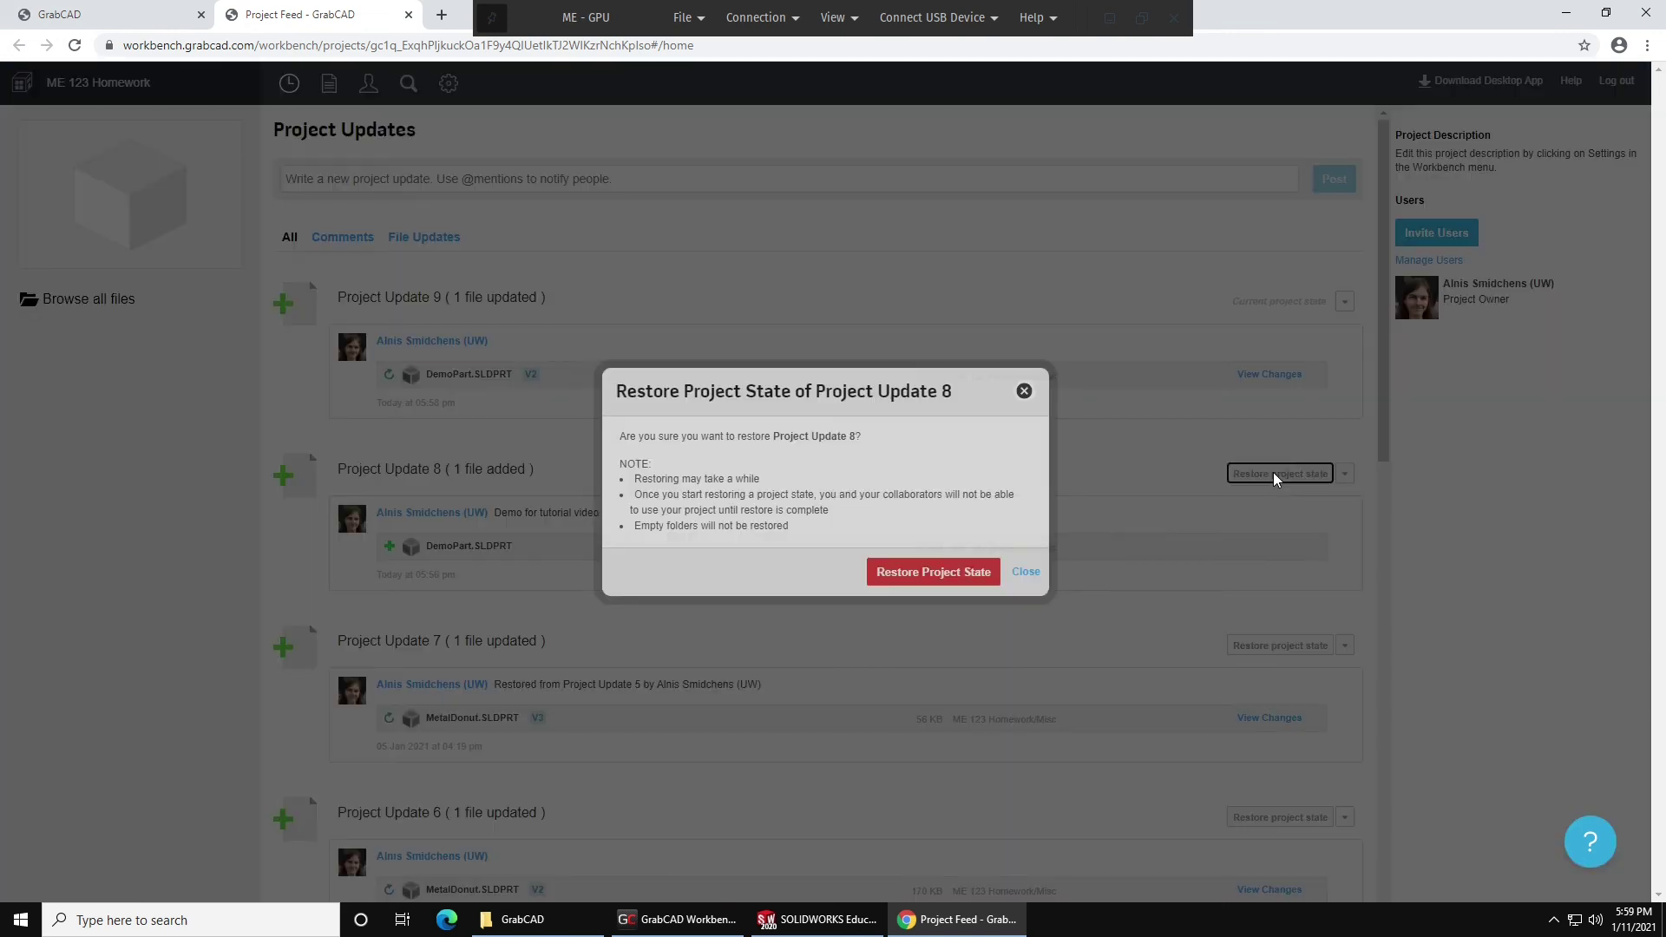
click(918, 574)
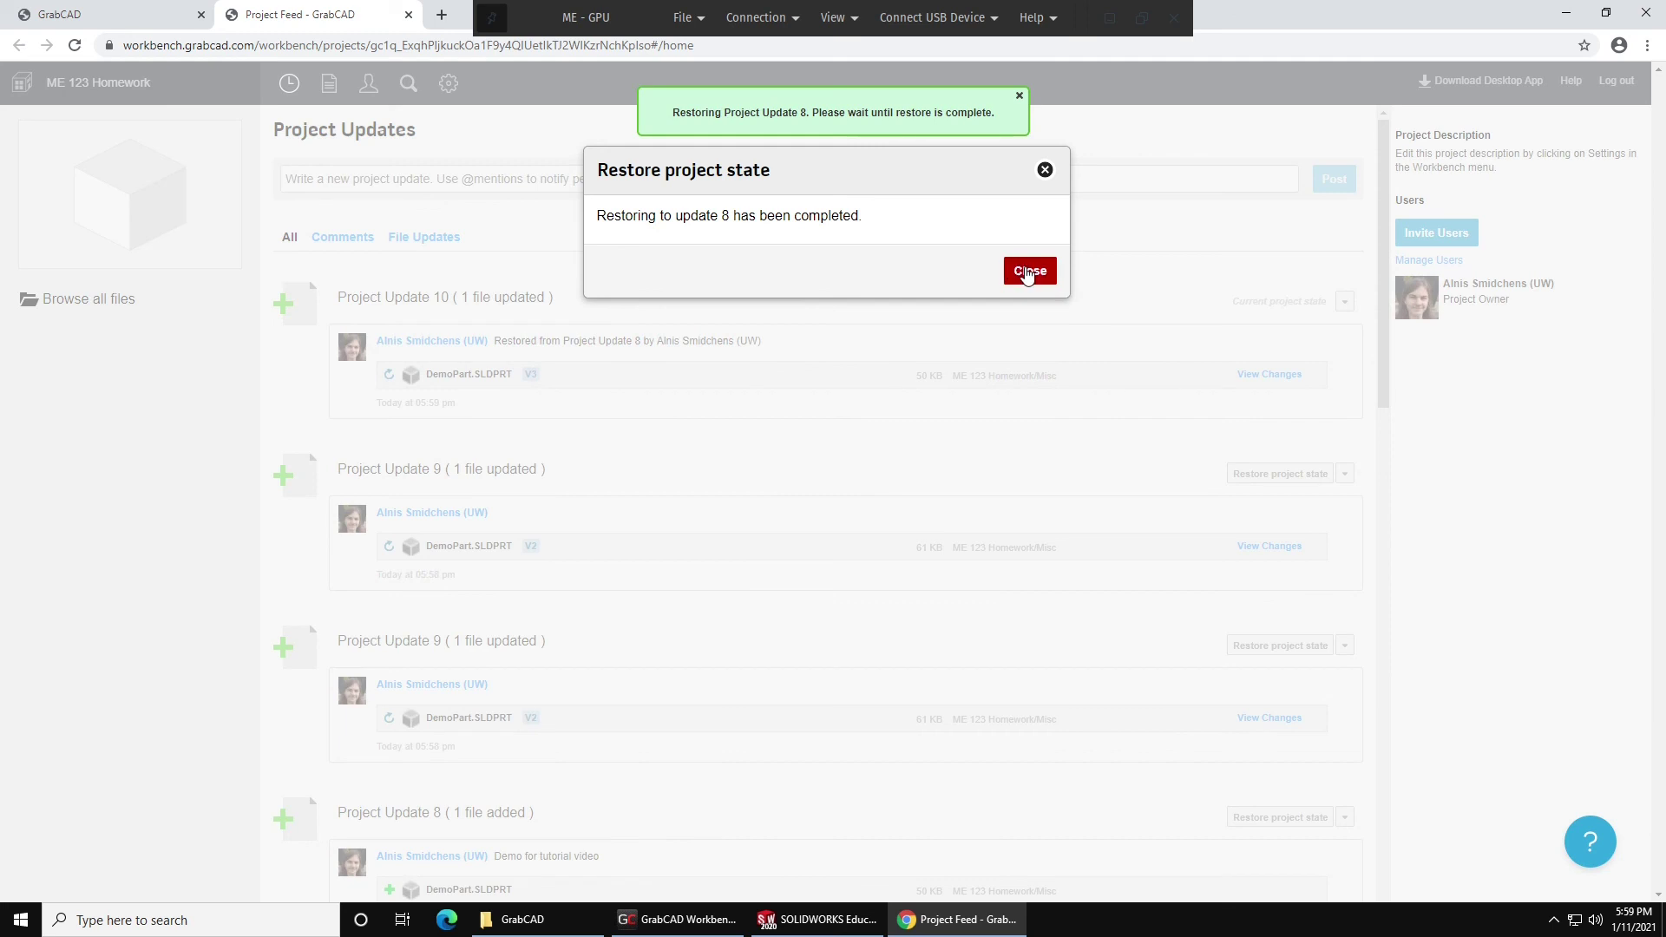
click(1030, 270)
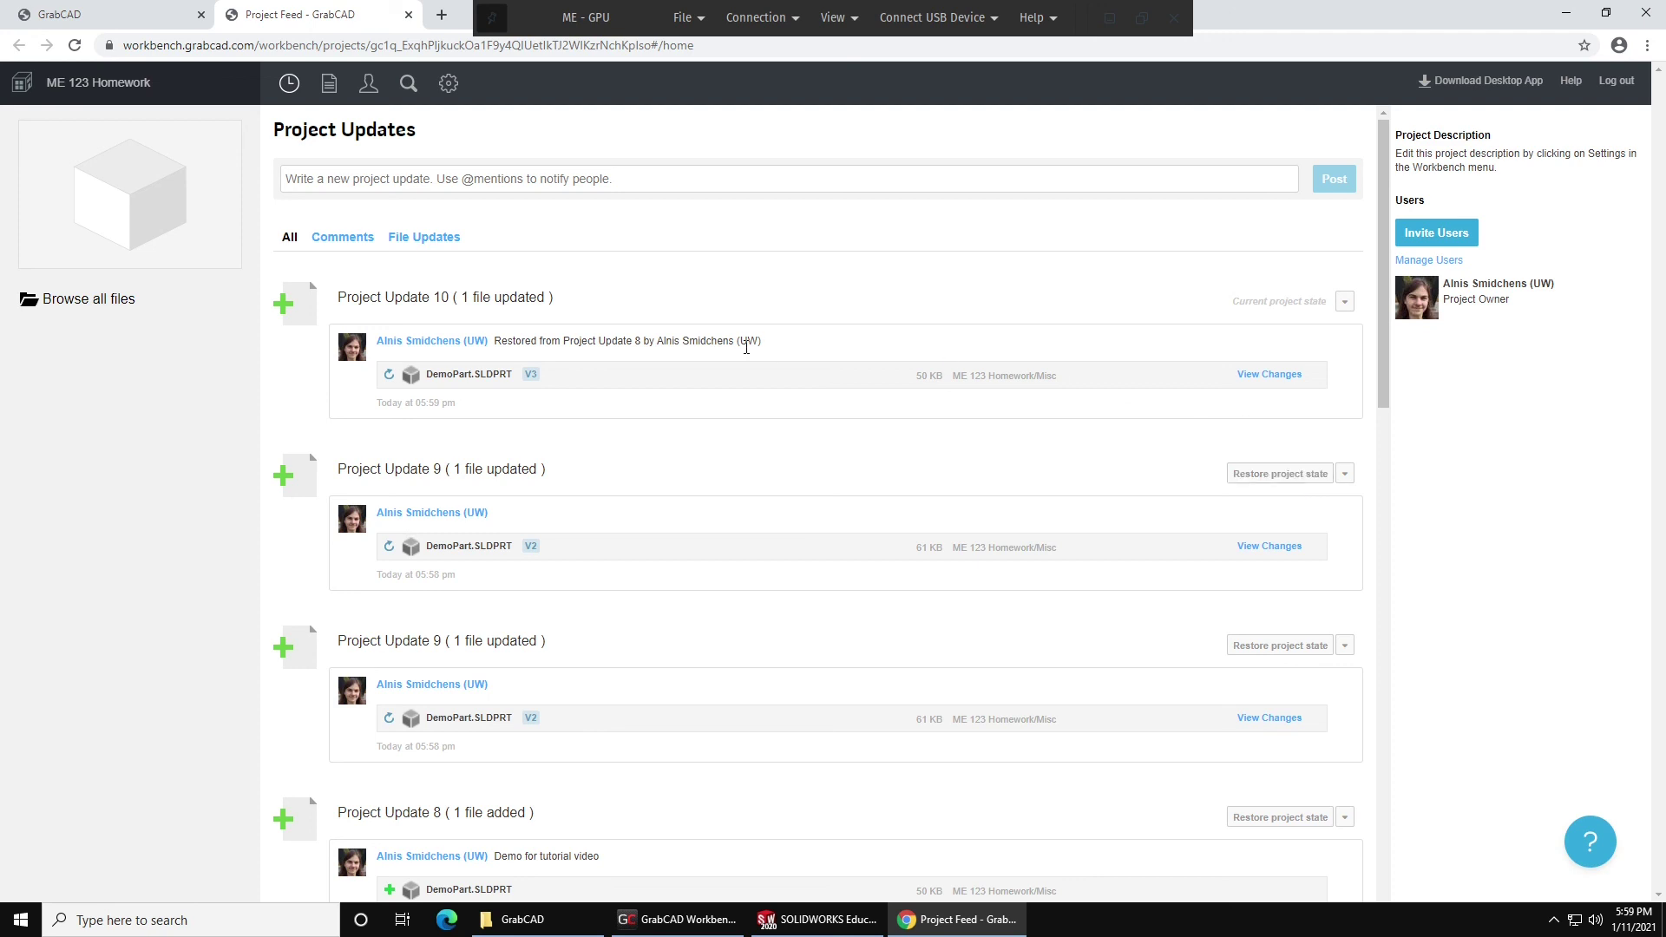
Download the restored DemoPart.SLDPRT (49.84 KB) through the Workbench desktop app.
click(682, 920)
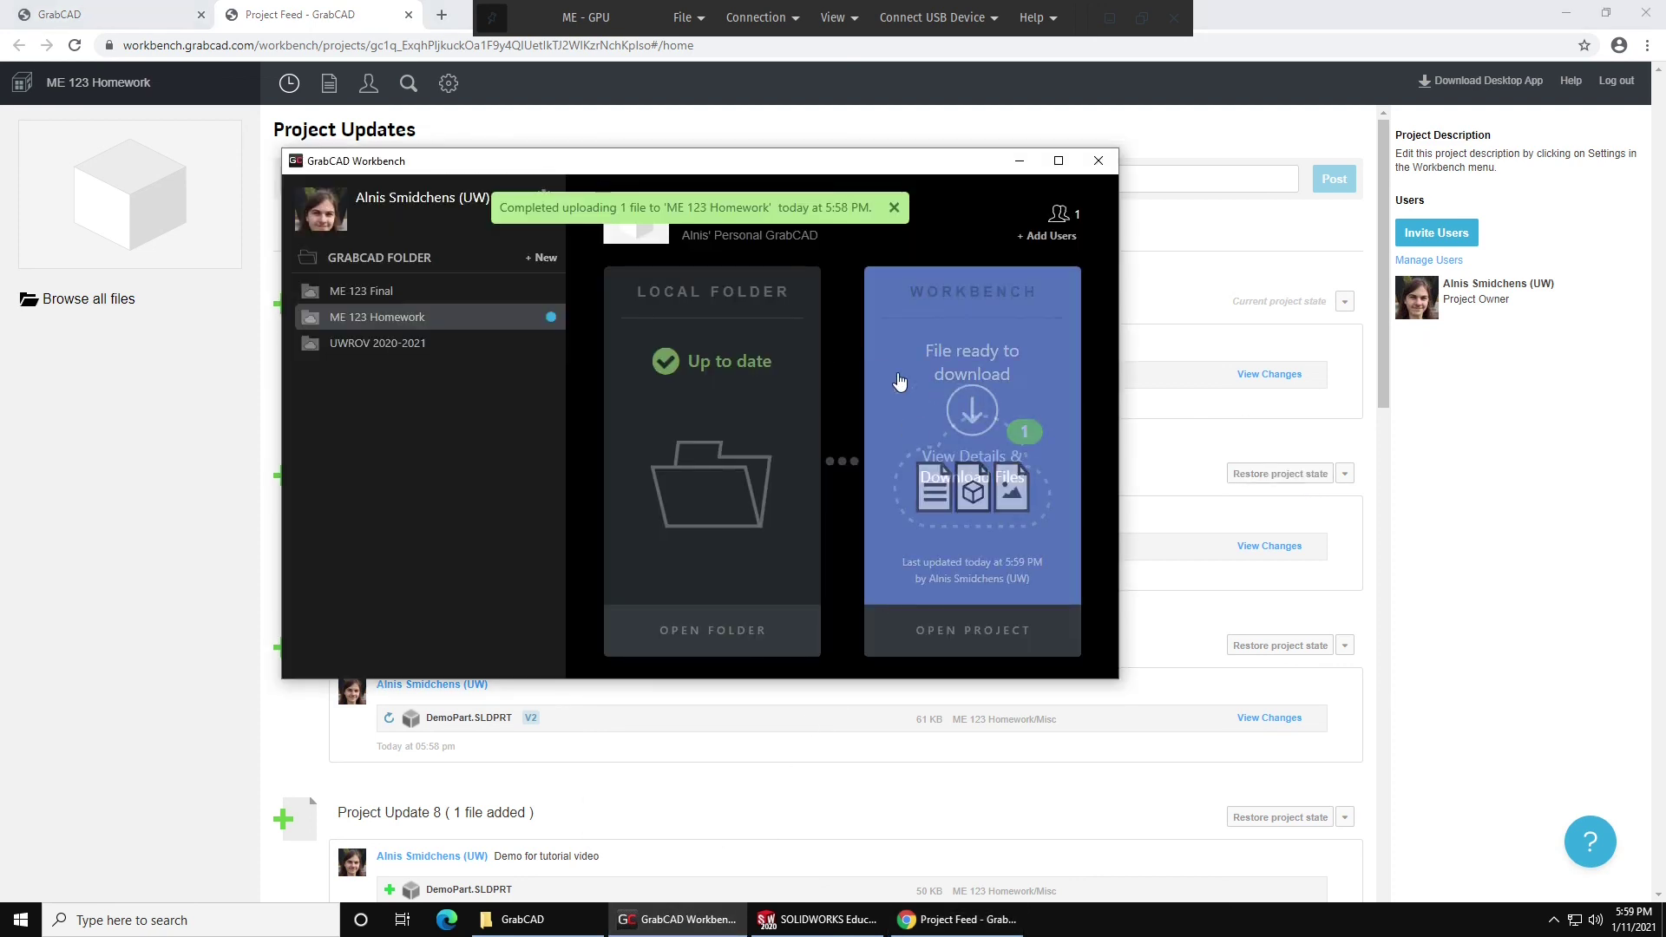
click(973, 408)
click(1037, 249)
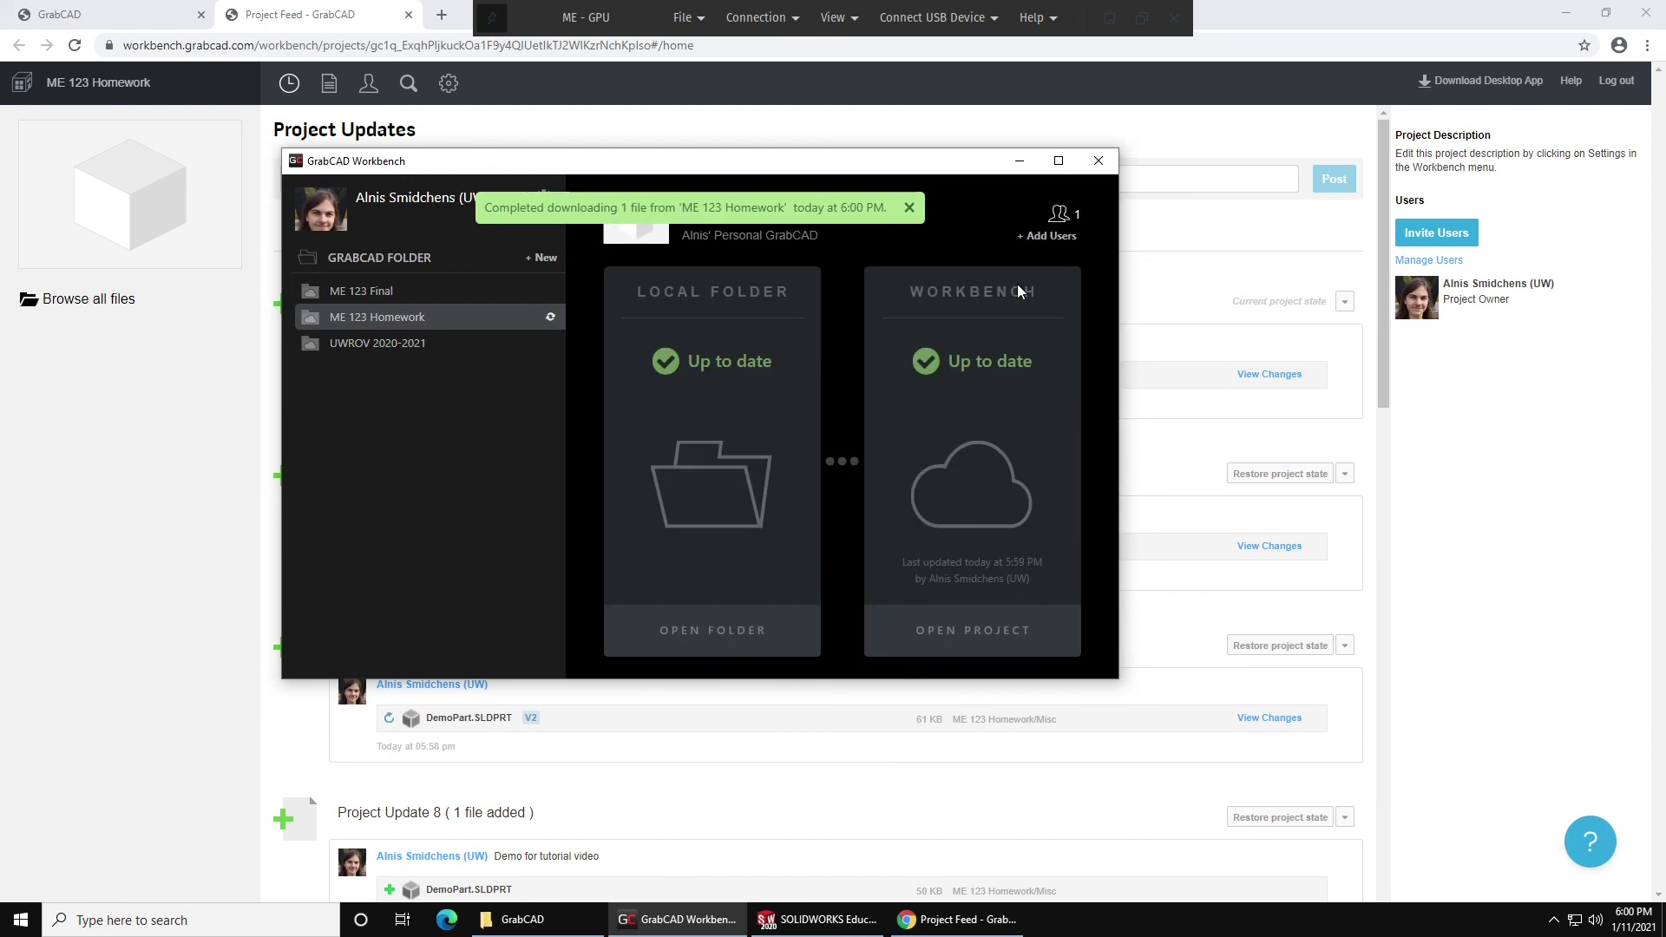
click(797, 921)
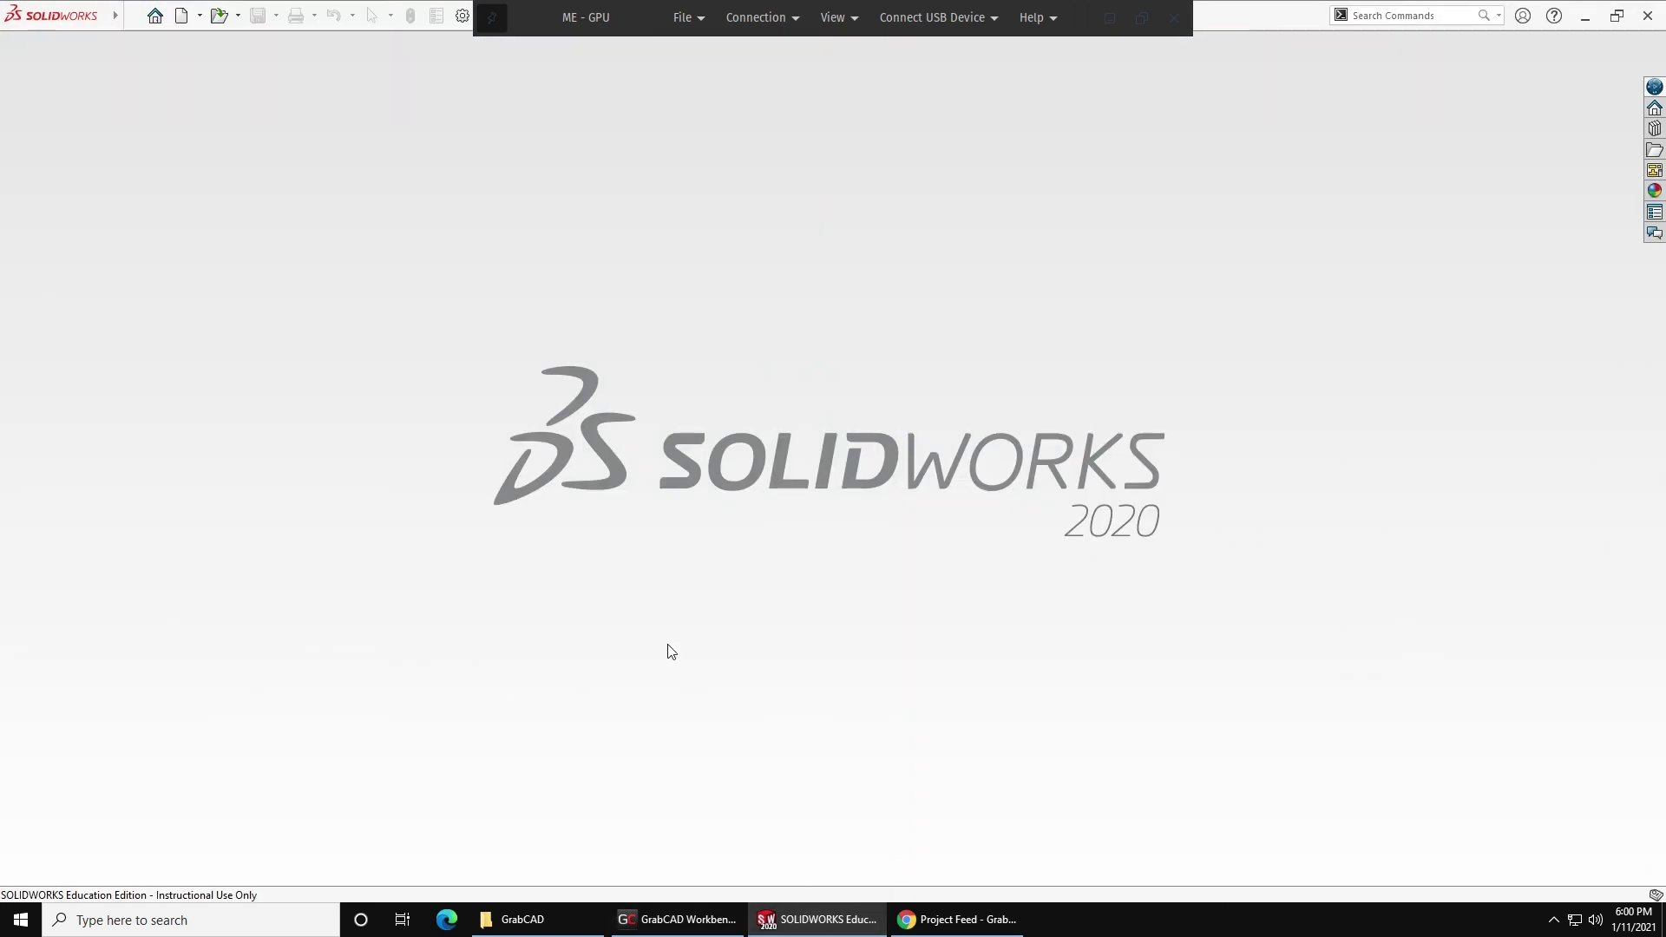
Open DemoPart from the recent documents in SOLIDWORKS's Welcome dialog.
click(566, 355)
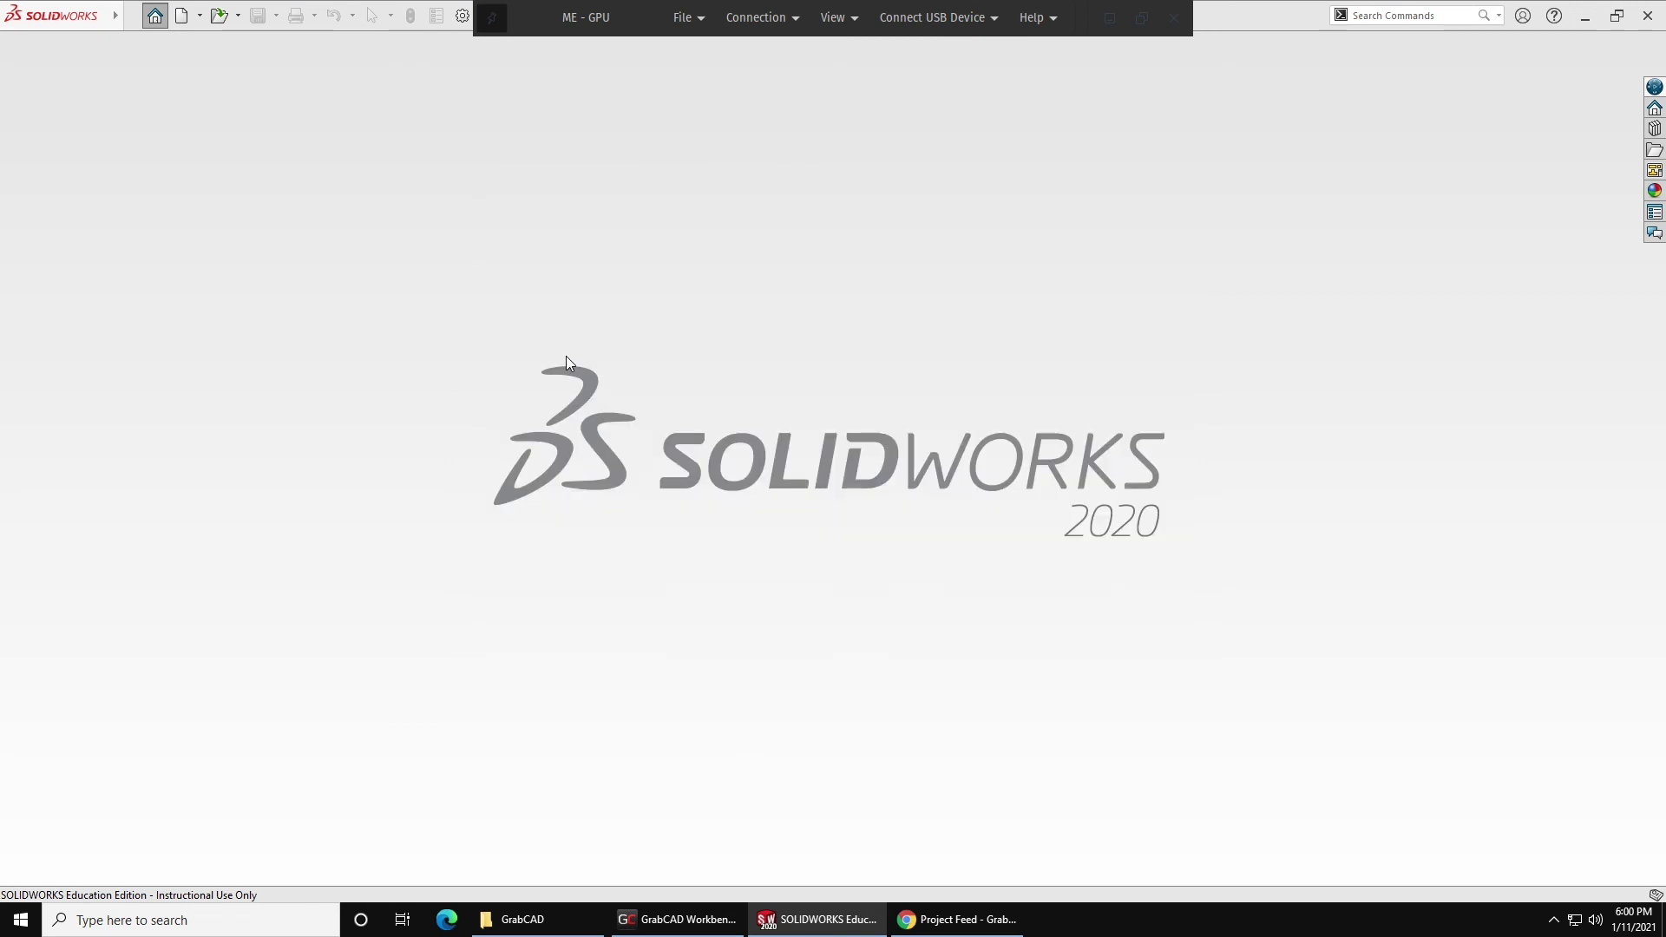